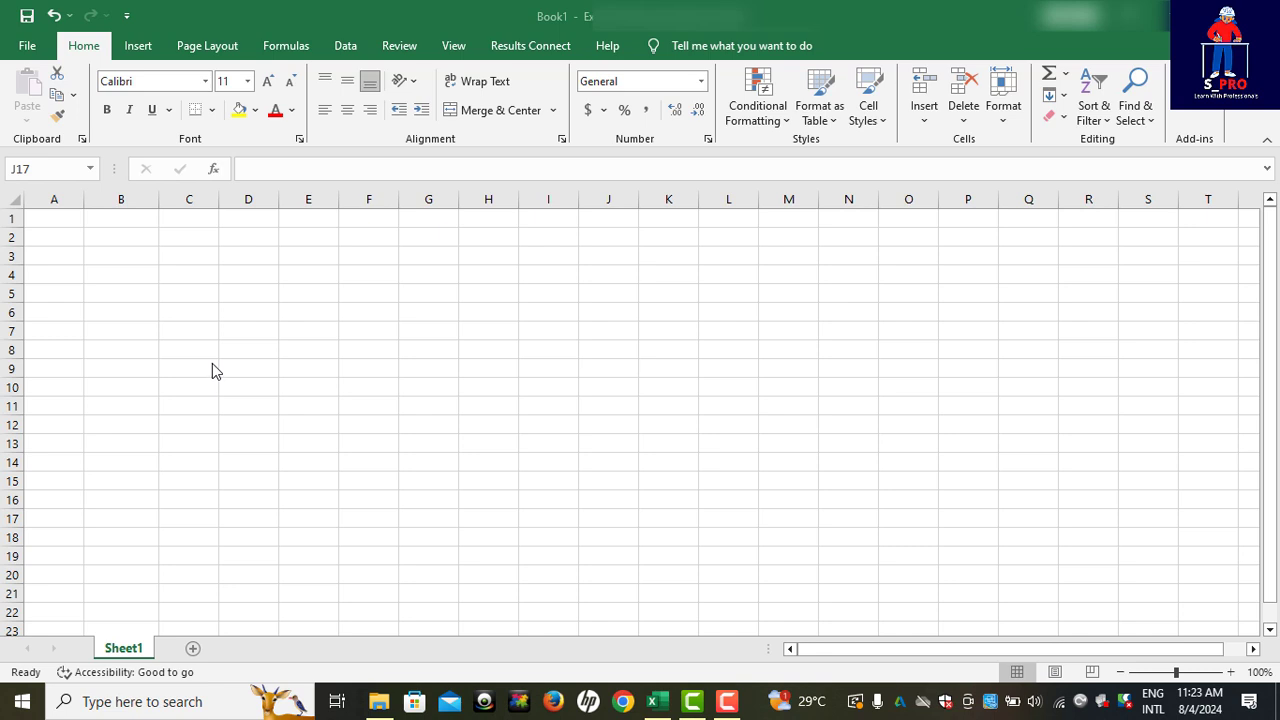
Enter Monday in cell C7.
left_click(187, 330)
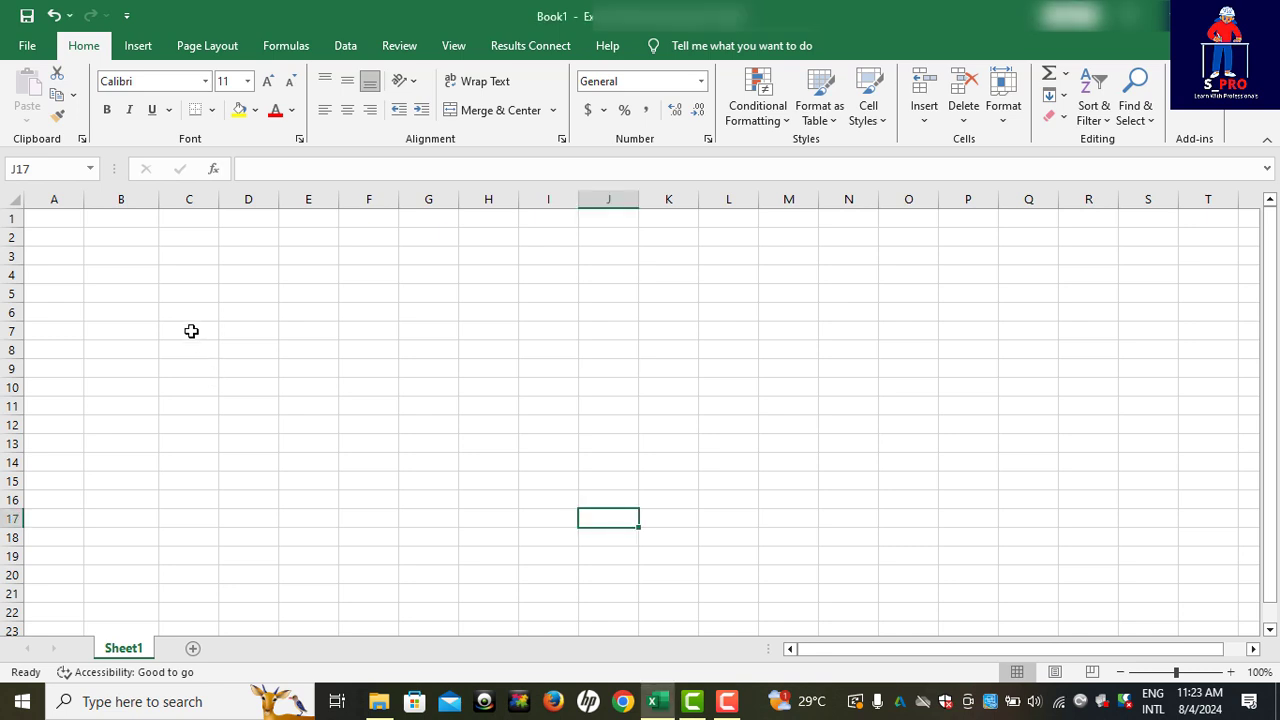
left_click(191, 332)
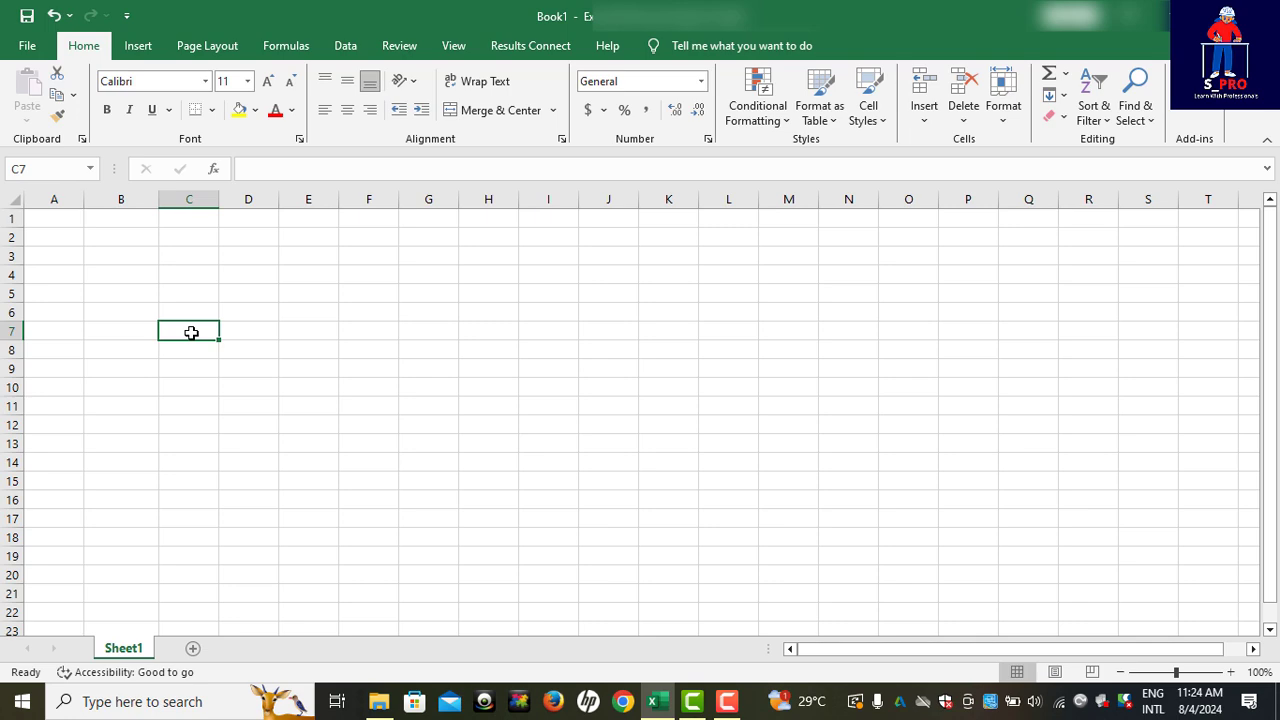
type("Monday")
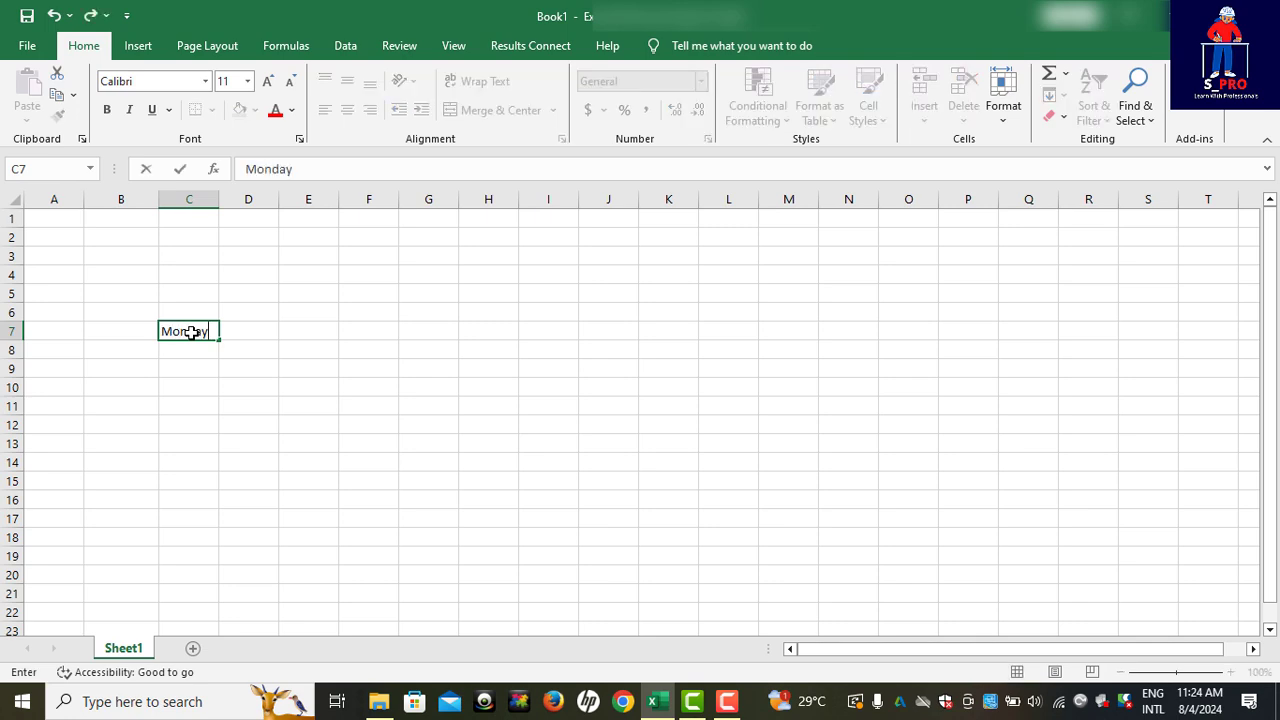
left_click(205, 352)
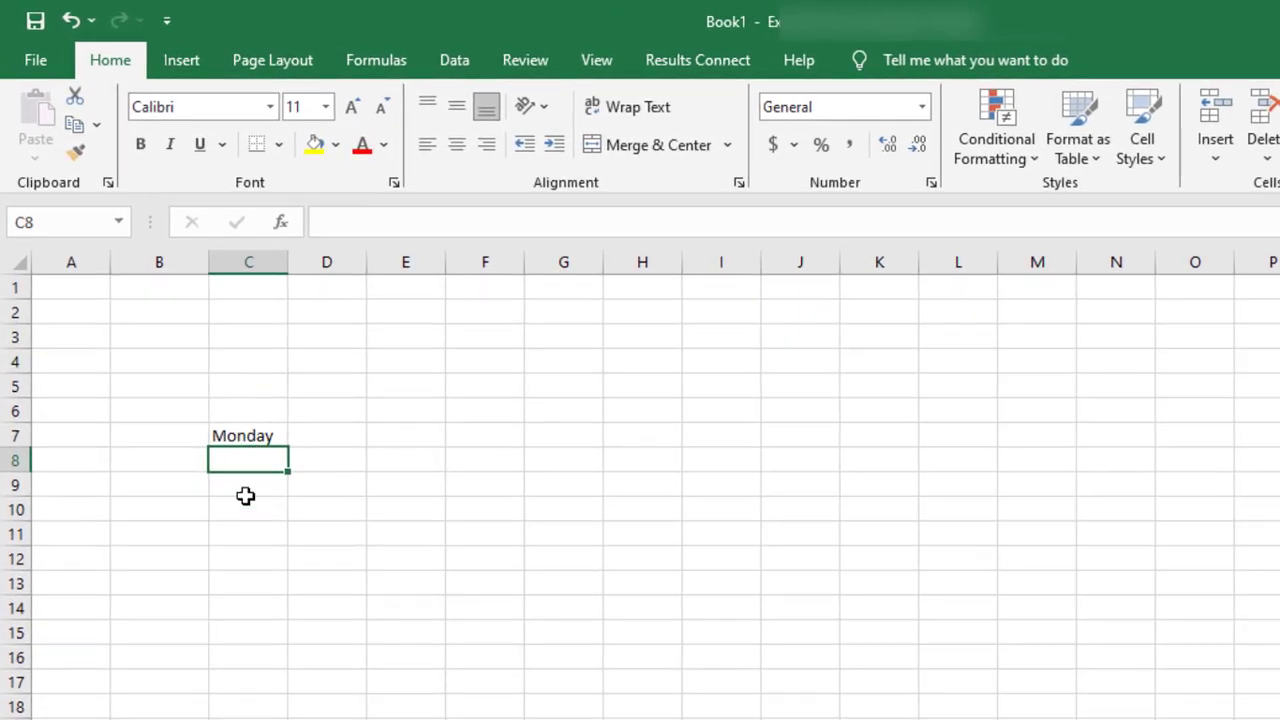
left_click(212, 410)
left_click(250, 510)
left_click(246, 534)
left_click(243, 557)
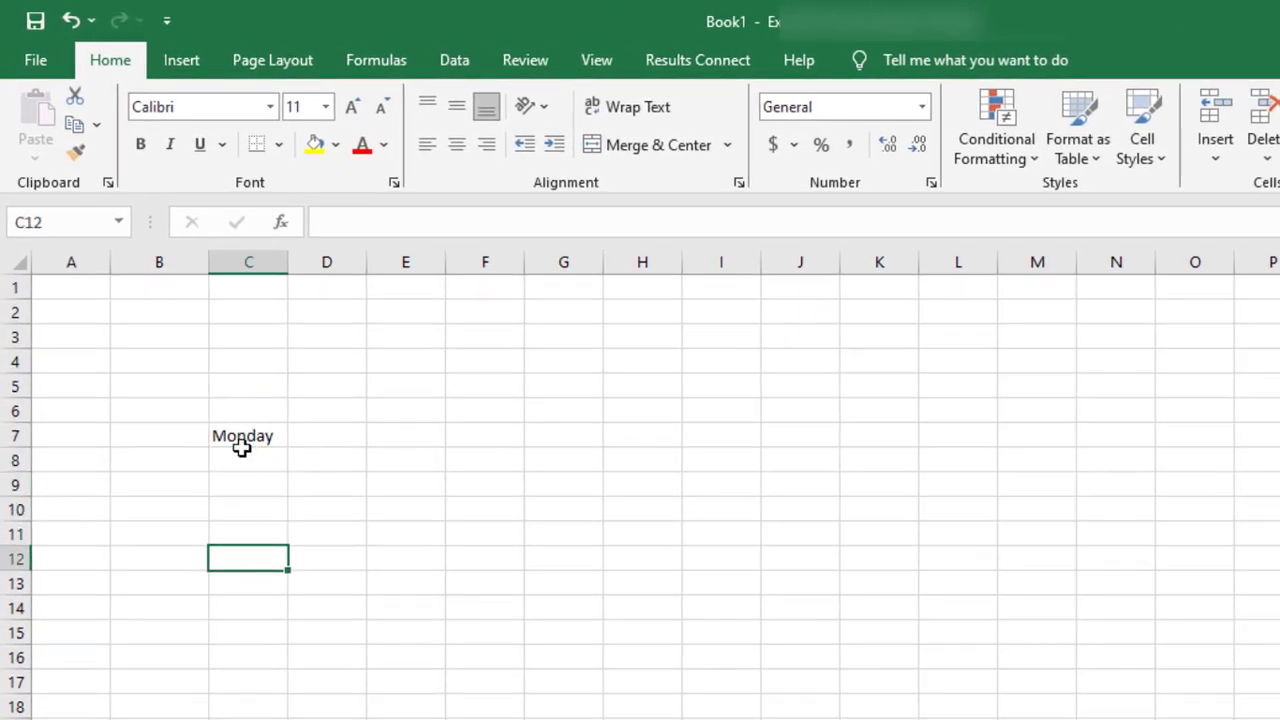
Autofill the weekday names from C7 down to C14 and widen column C to fit them.
left_click(234, 437)
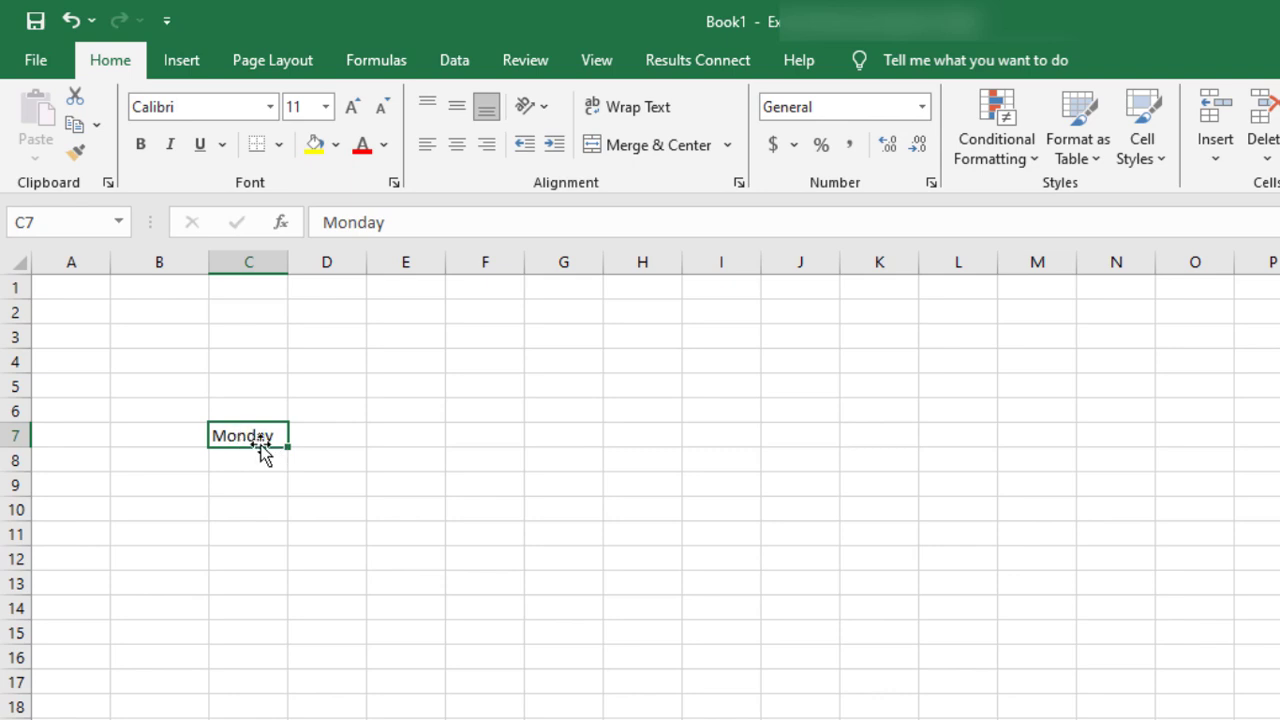
left_click(246, 457)
left_click(240, 434)
left_click_drag(286, 451, 277, 615)
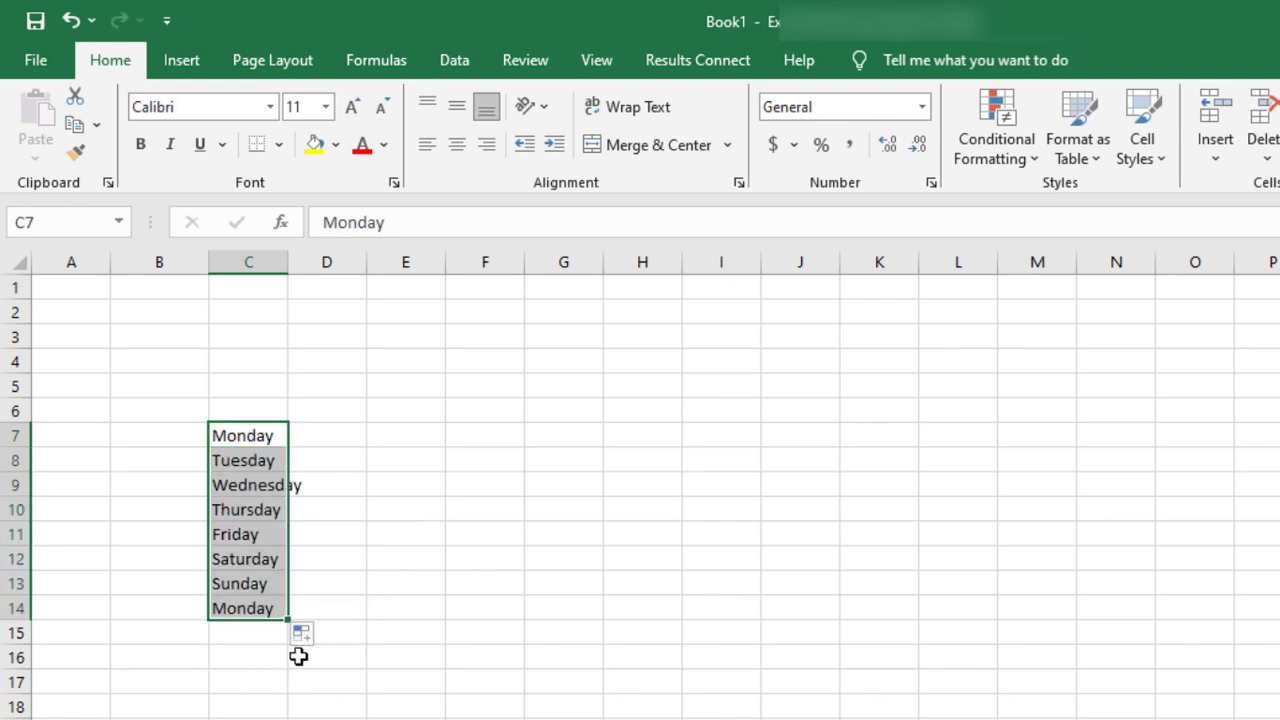
left_click(405, 718)
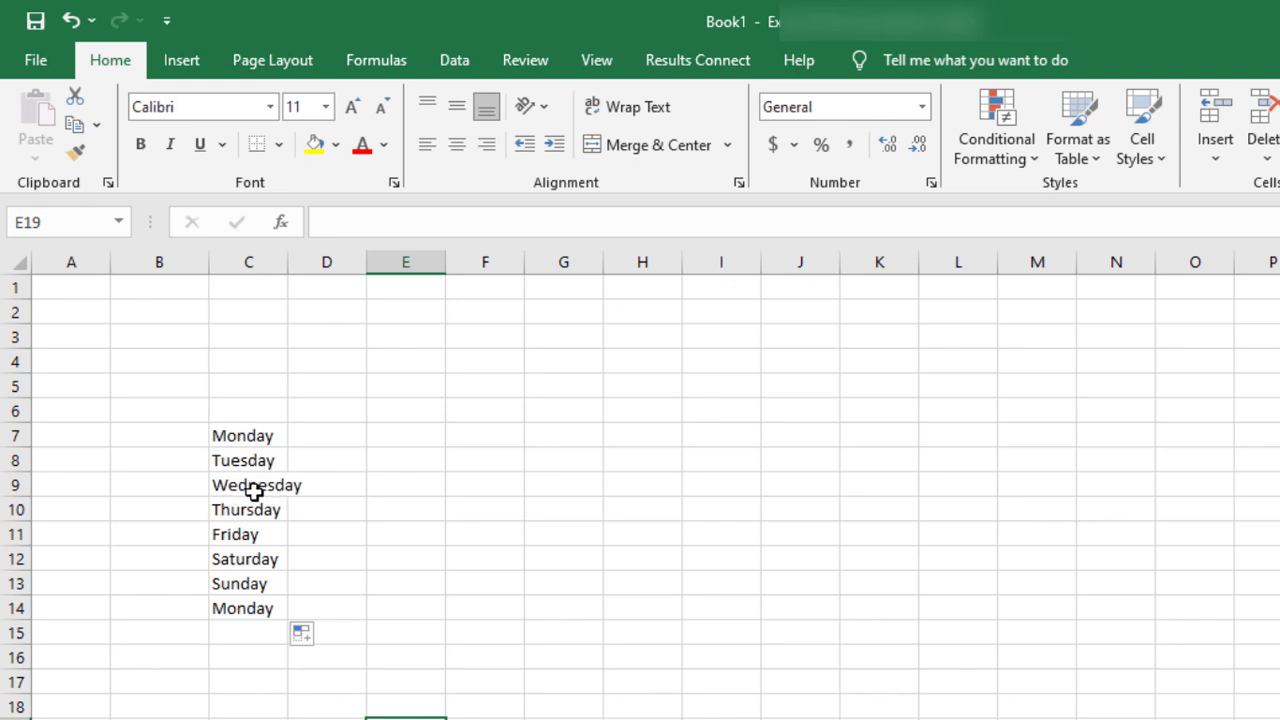
left_click_drag(288, 261, 291, 261)
double_click(291, 261)
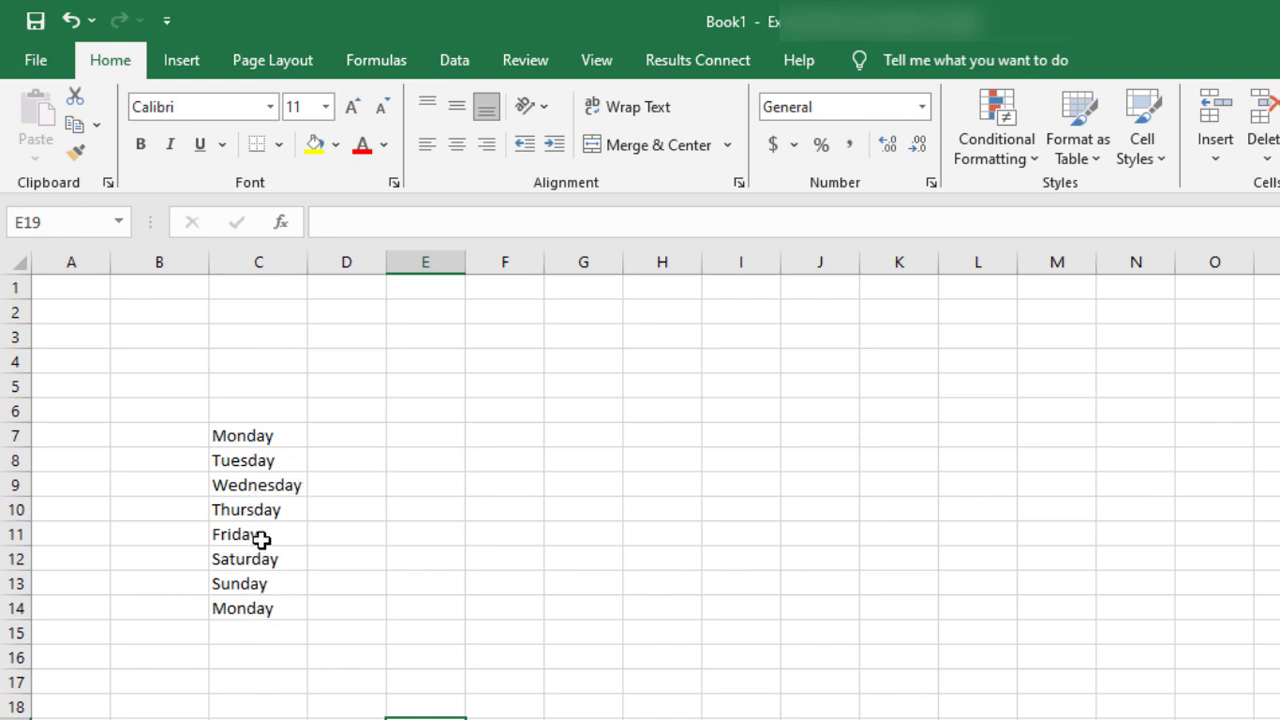
Enter the abbreviation Mon in D7 and autofill the short weekday names down to D14.
left_click(337, 434)
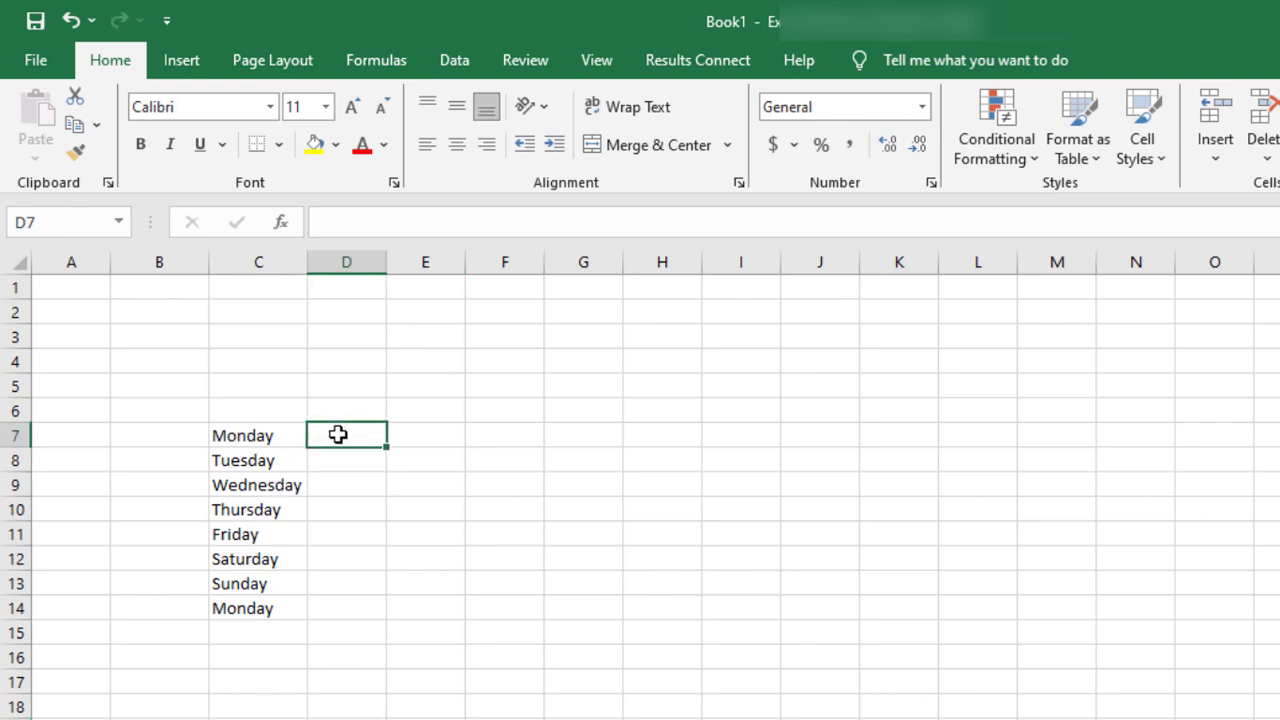
type("Mon")
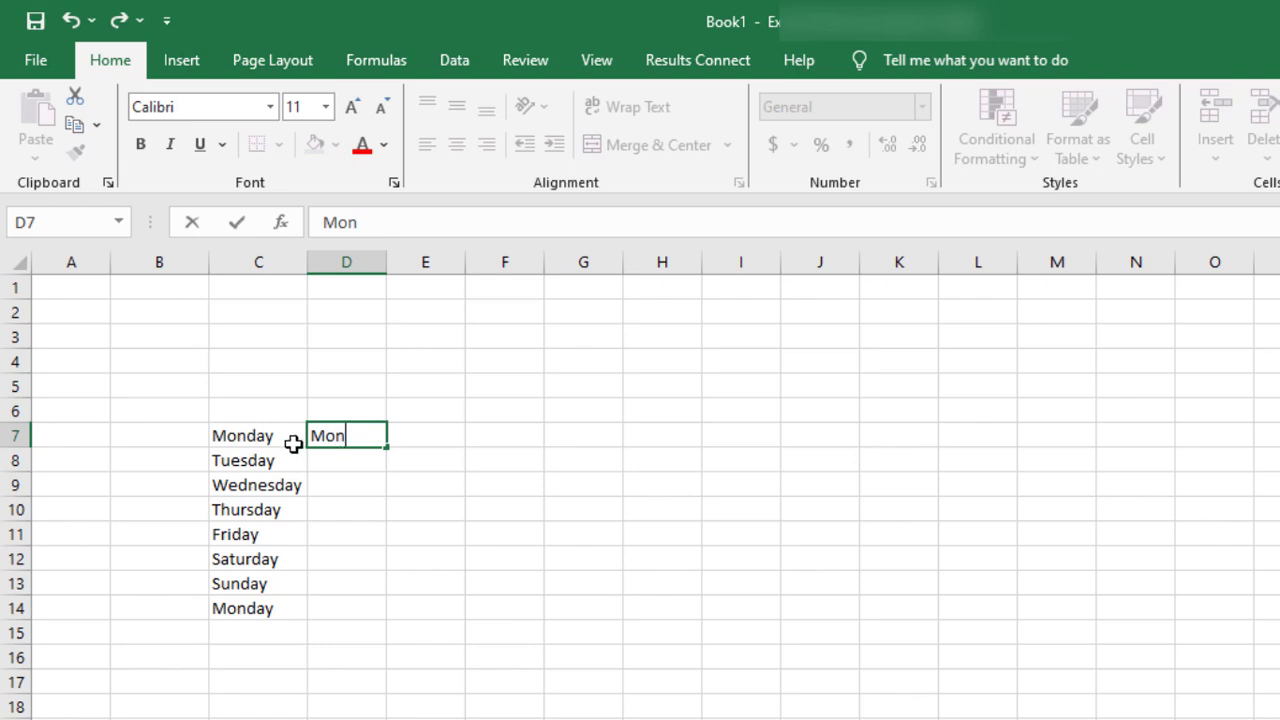
left_click(366, 457)
left_click(345, 438)
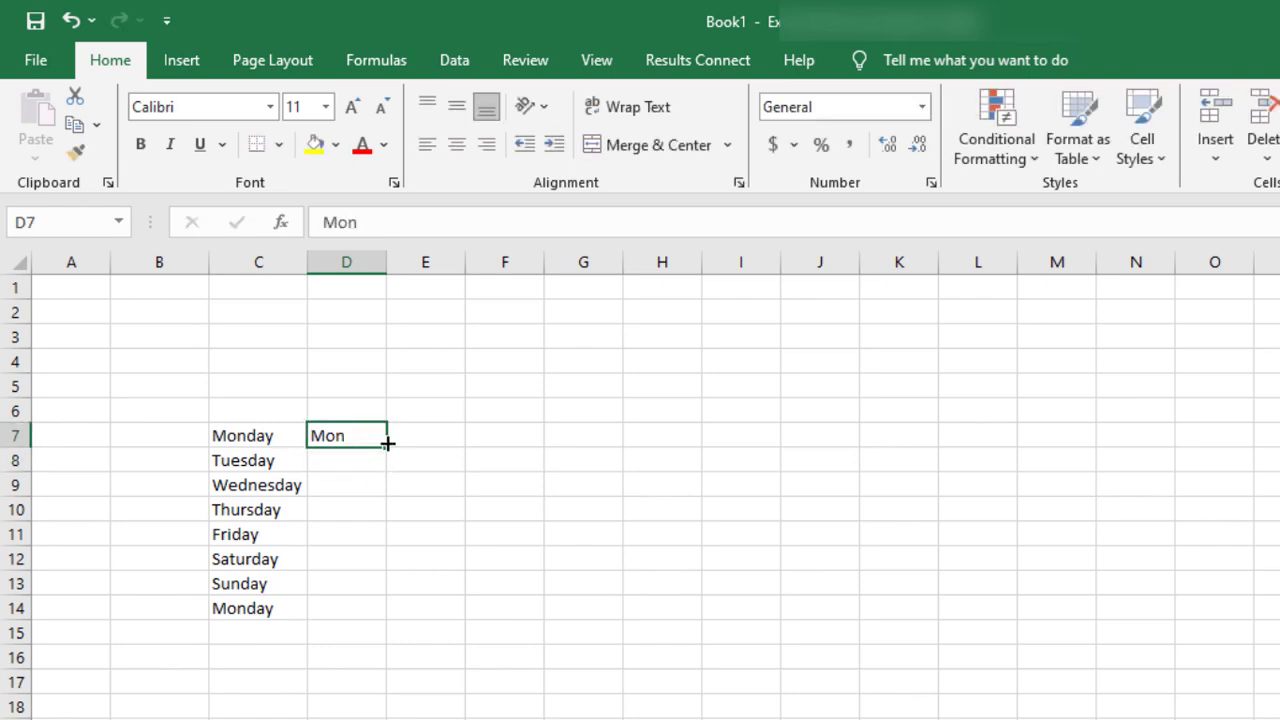
left_click_drag(388, 446, 386, 621)
left_click(540, 632)
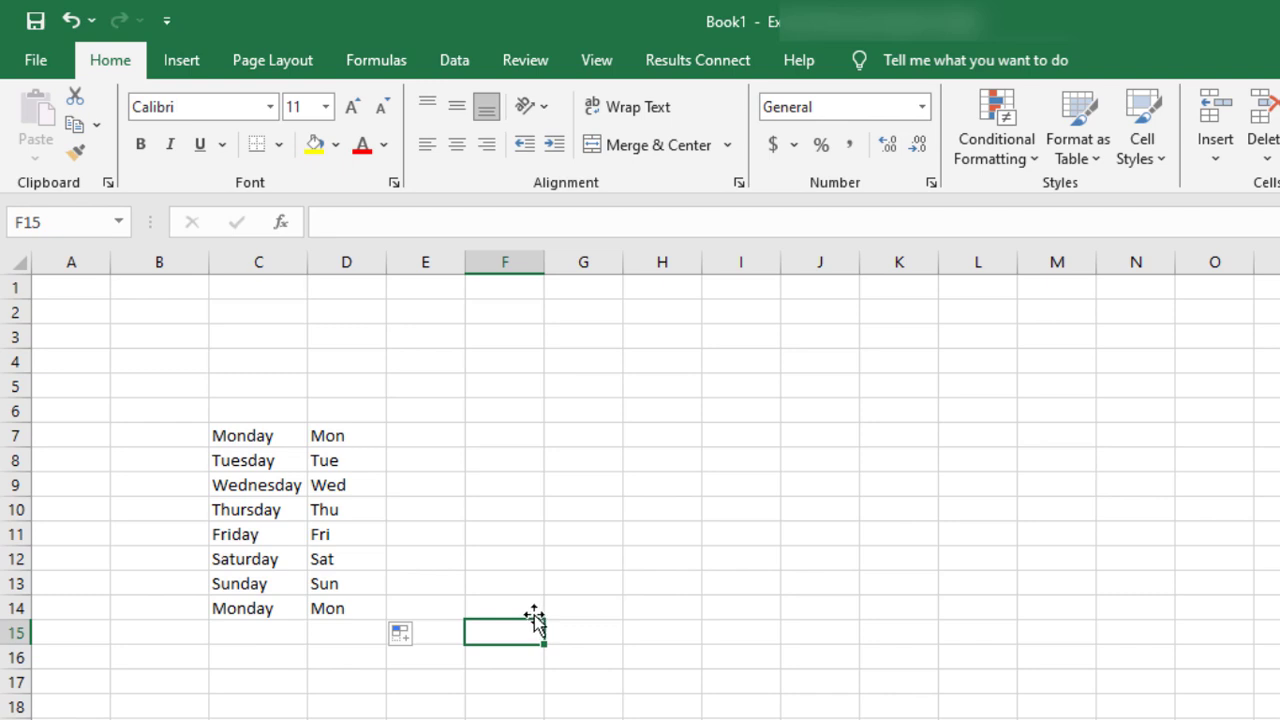
Enter 1 in E7 and fill that single value down to E14.
left_click(438, 441)
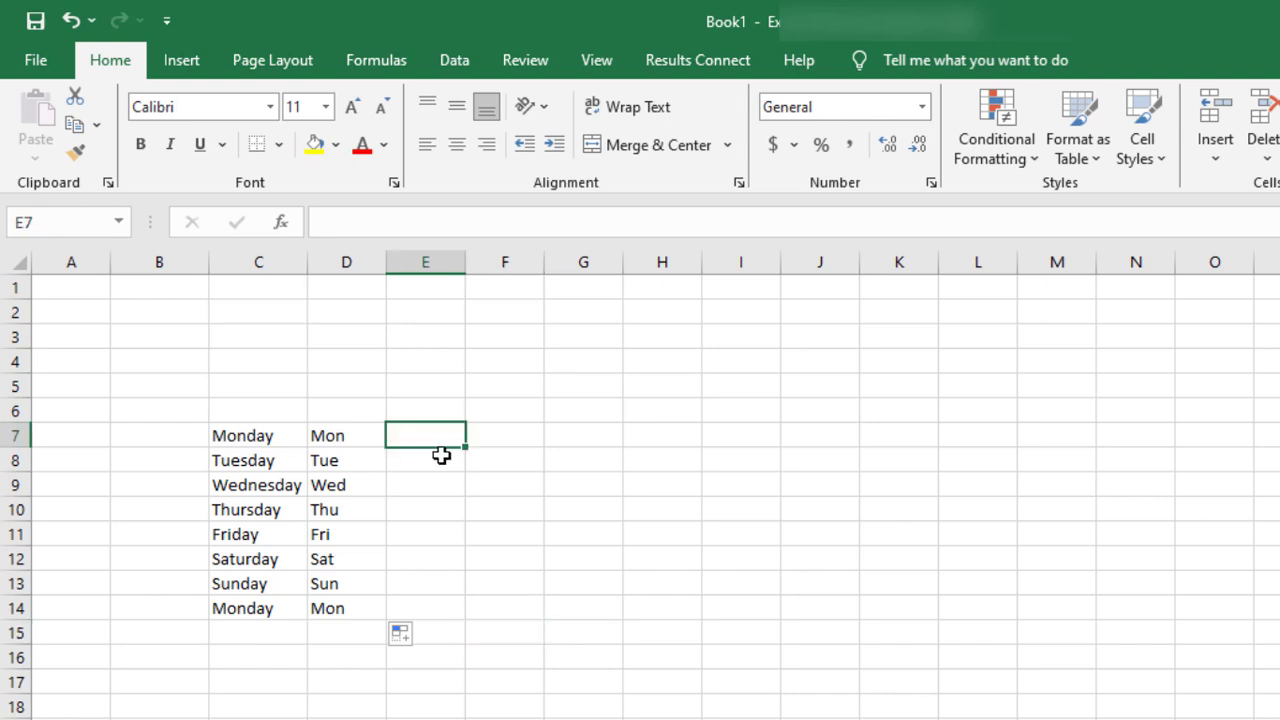
type("1")
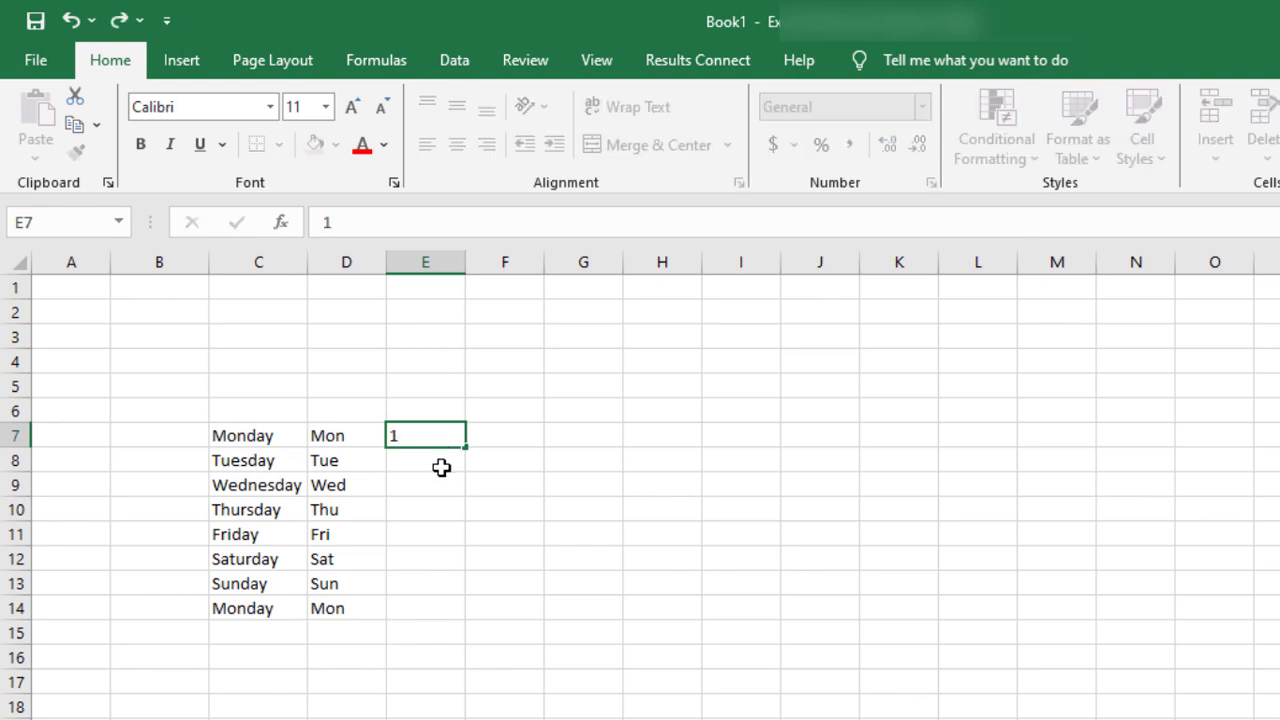
key("Return")
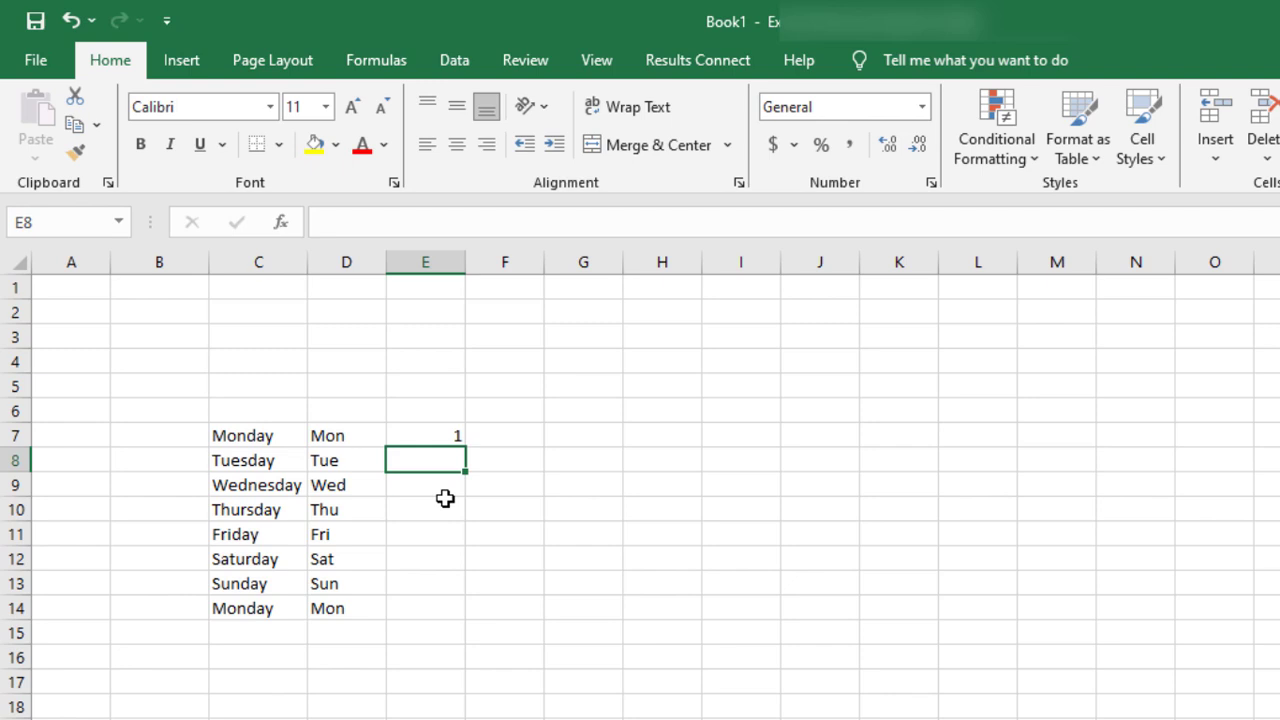
left_click(435, 437)
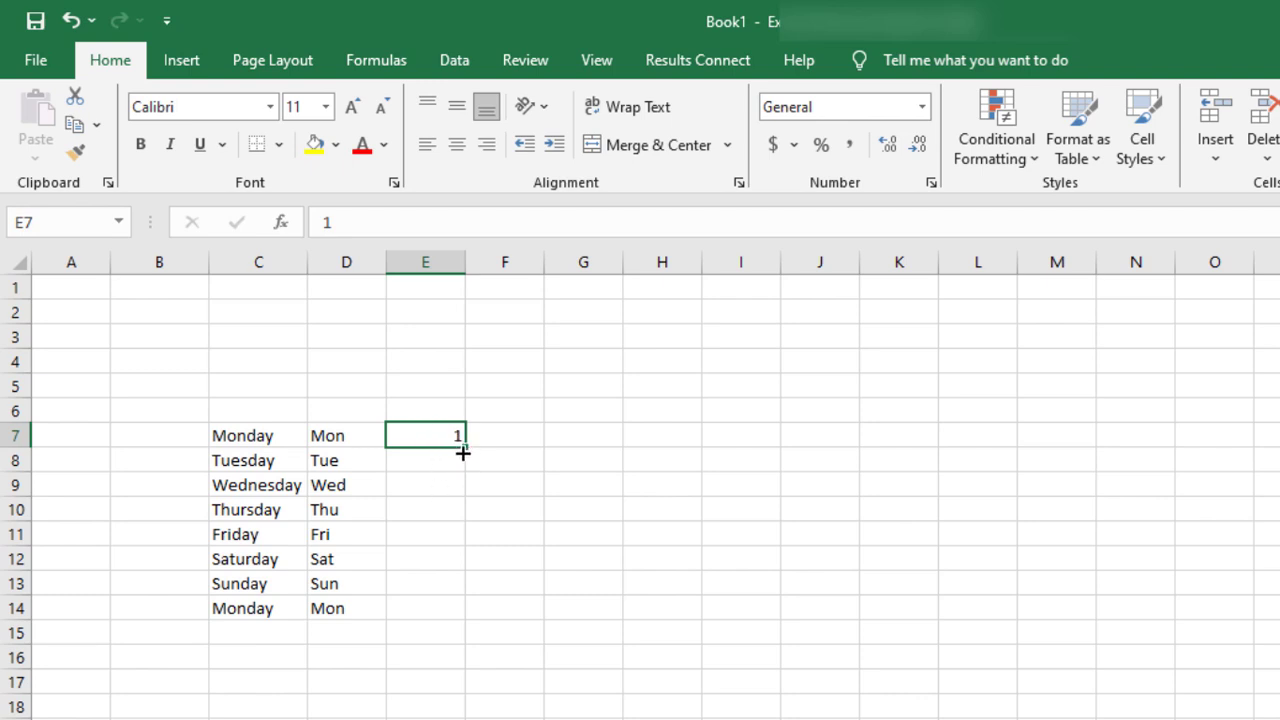
left_click_drag(463, 453, 450, 612)
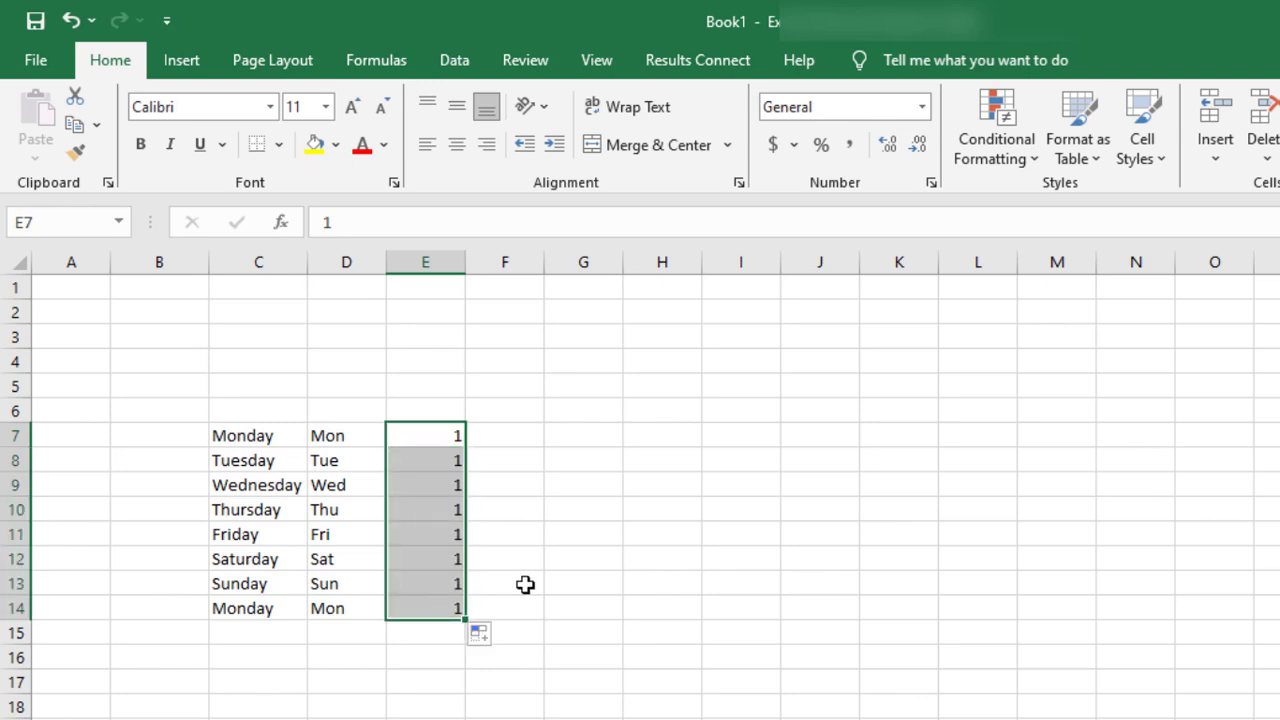
Enter 1 in F7 and 2 in F8, and extend the pair as a number series down to F17.
left_click(507, 437)
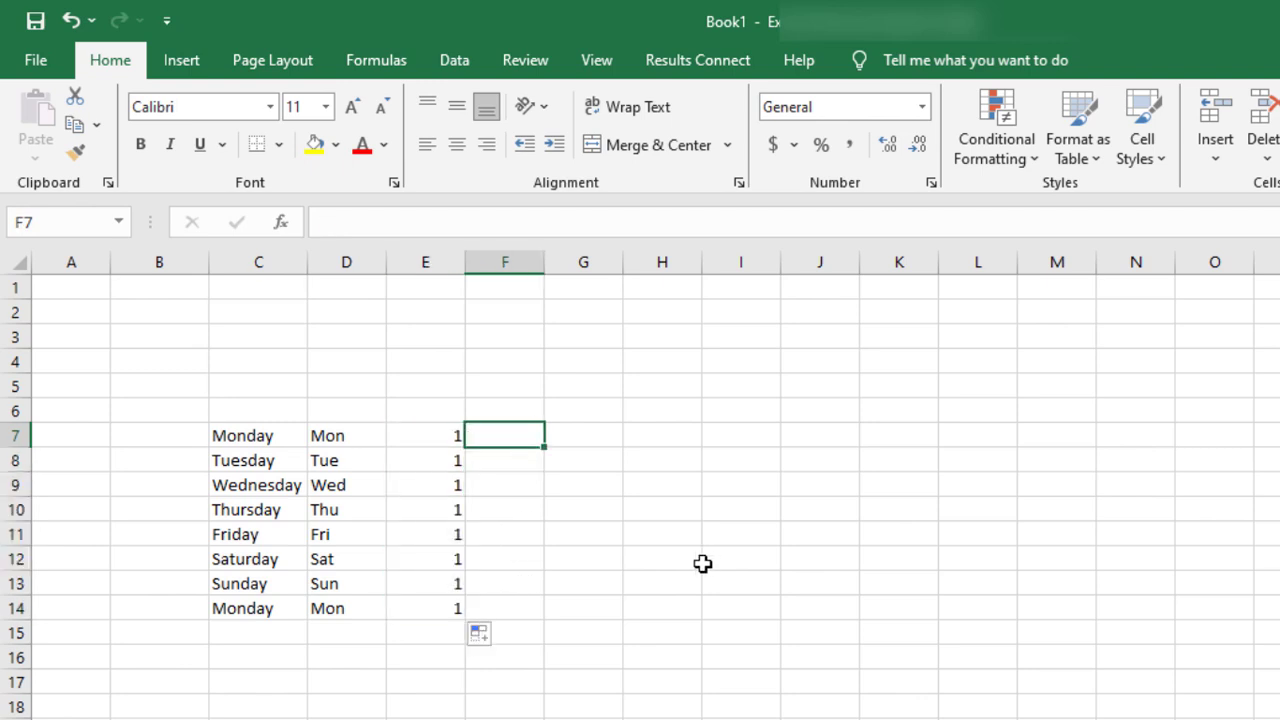
type("1")
left_click(517, 458)
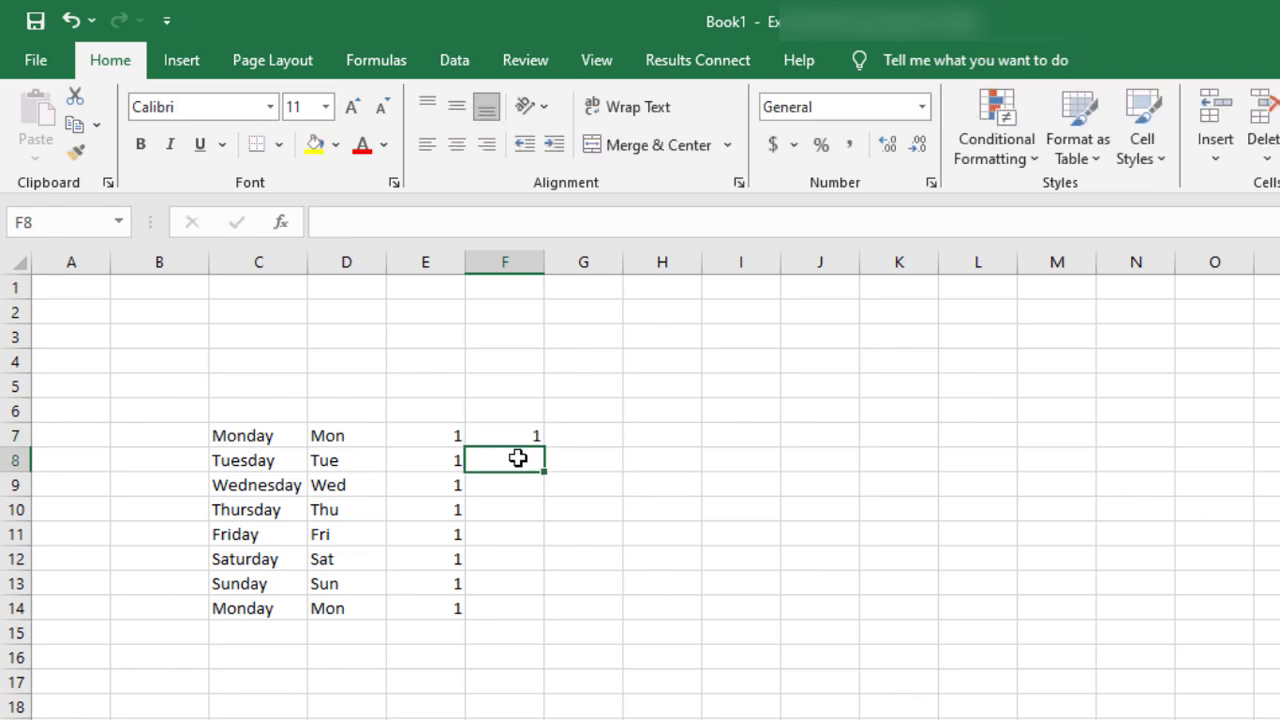
type("2")
left_click(515, 508)
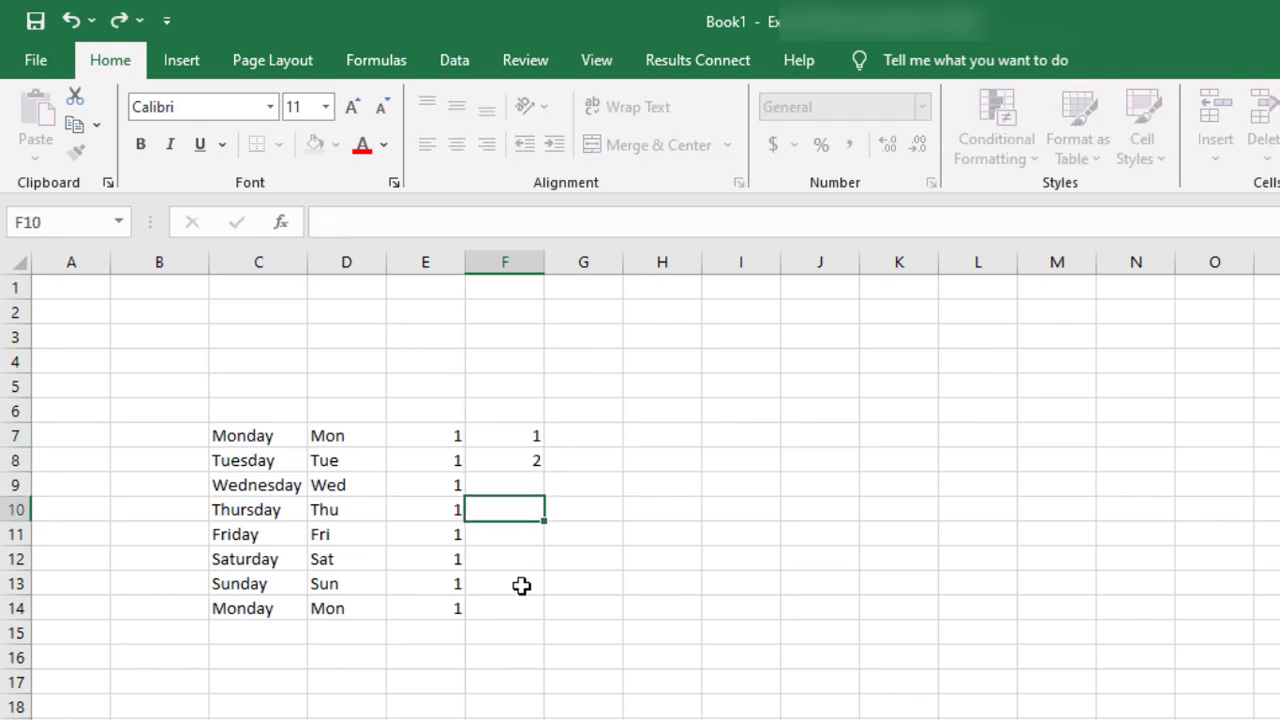
left_click(514, 435)
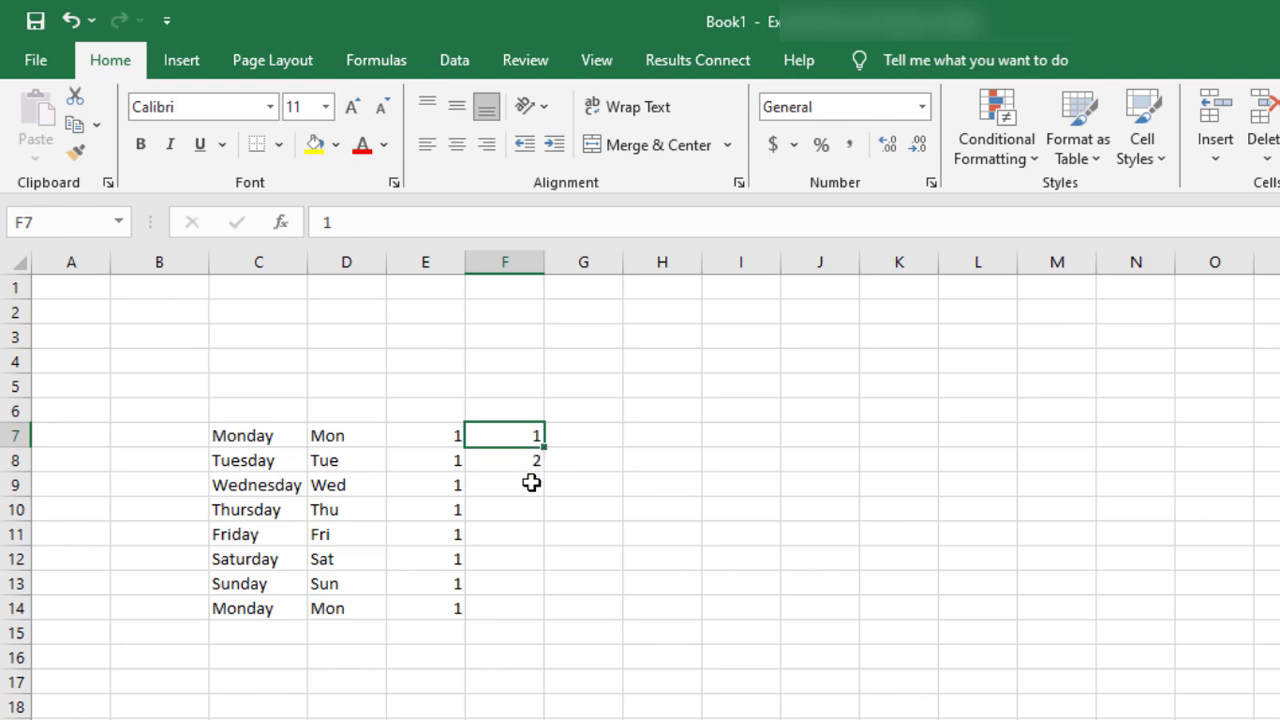
left_click_drag(526, 431, 522, 459)
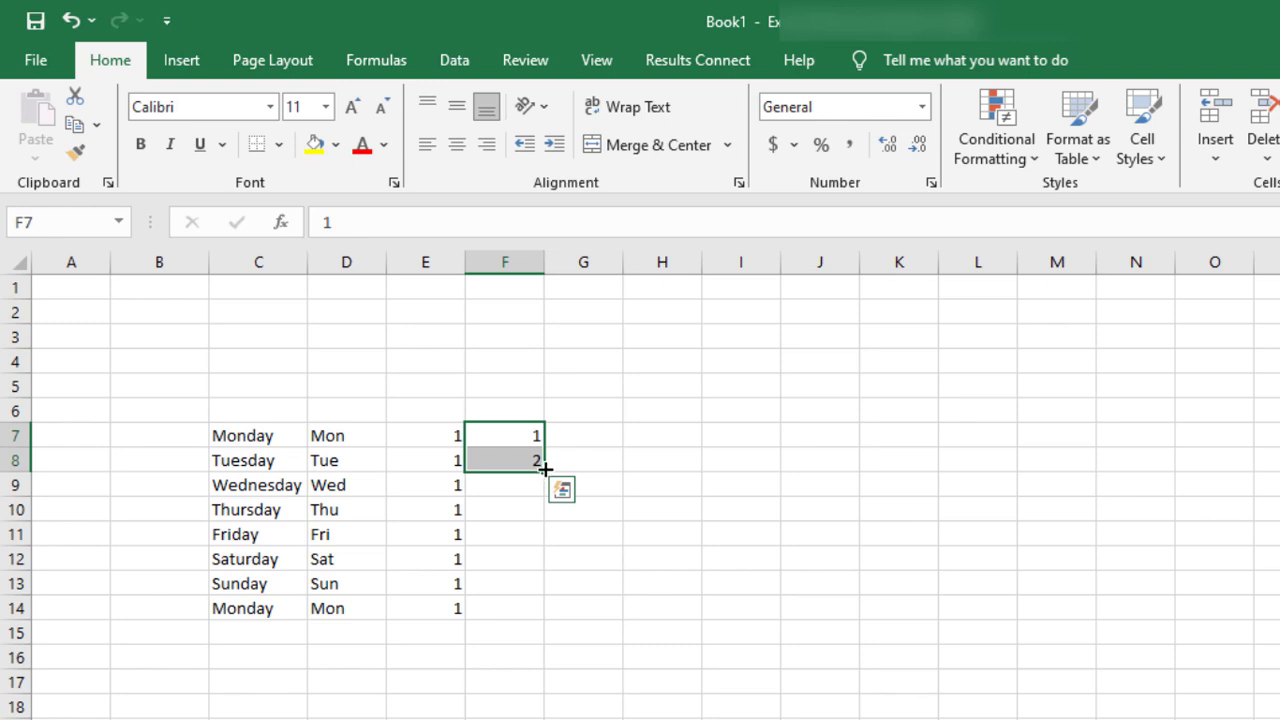
left_click_drag(545, 468, 520, 684)
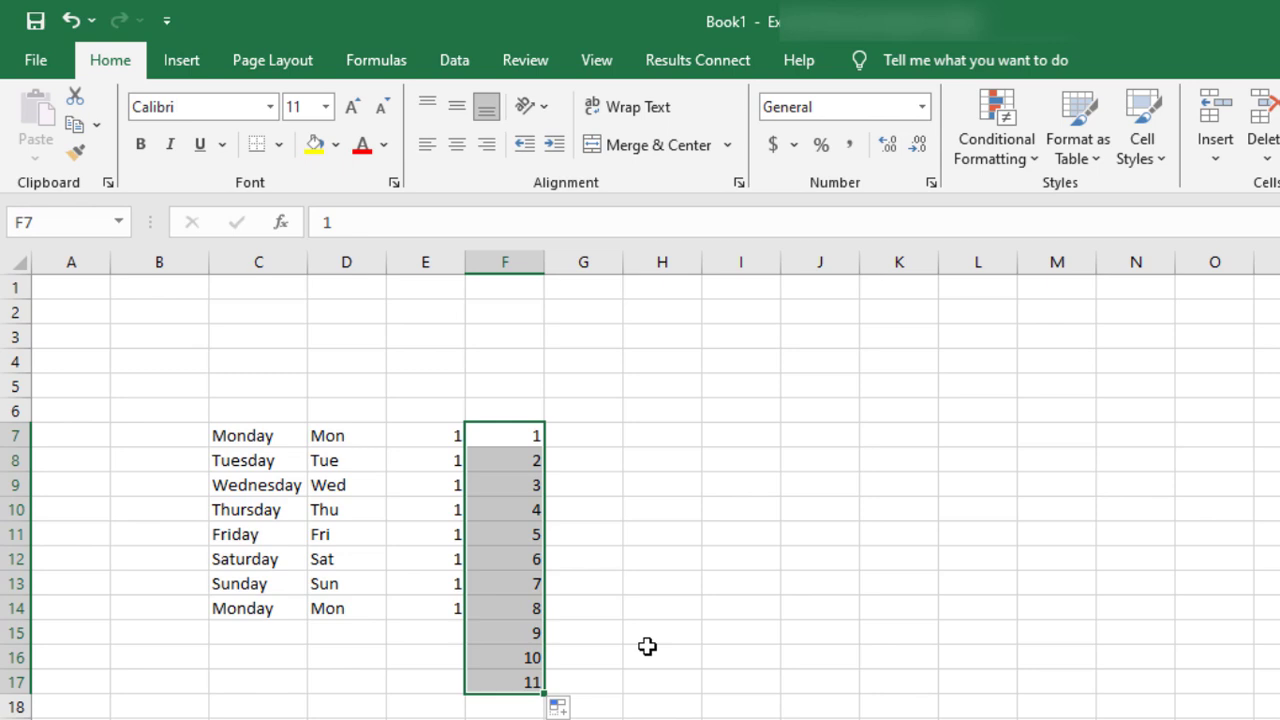
Enter 2 in G7 and 4 in G8, and extend the even-number series down to G17.
left_click(578, 433)
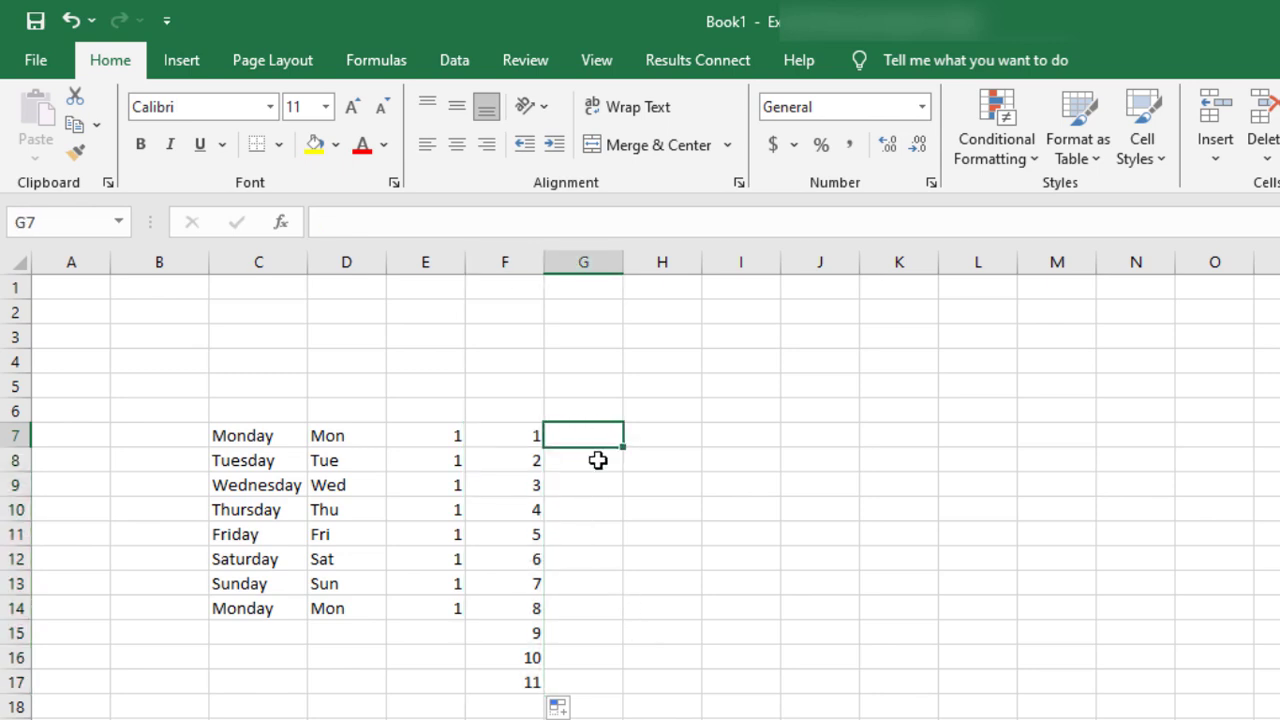
type("2")
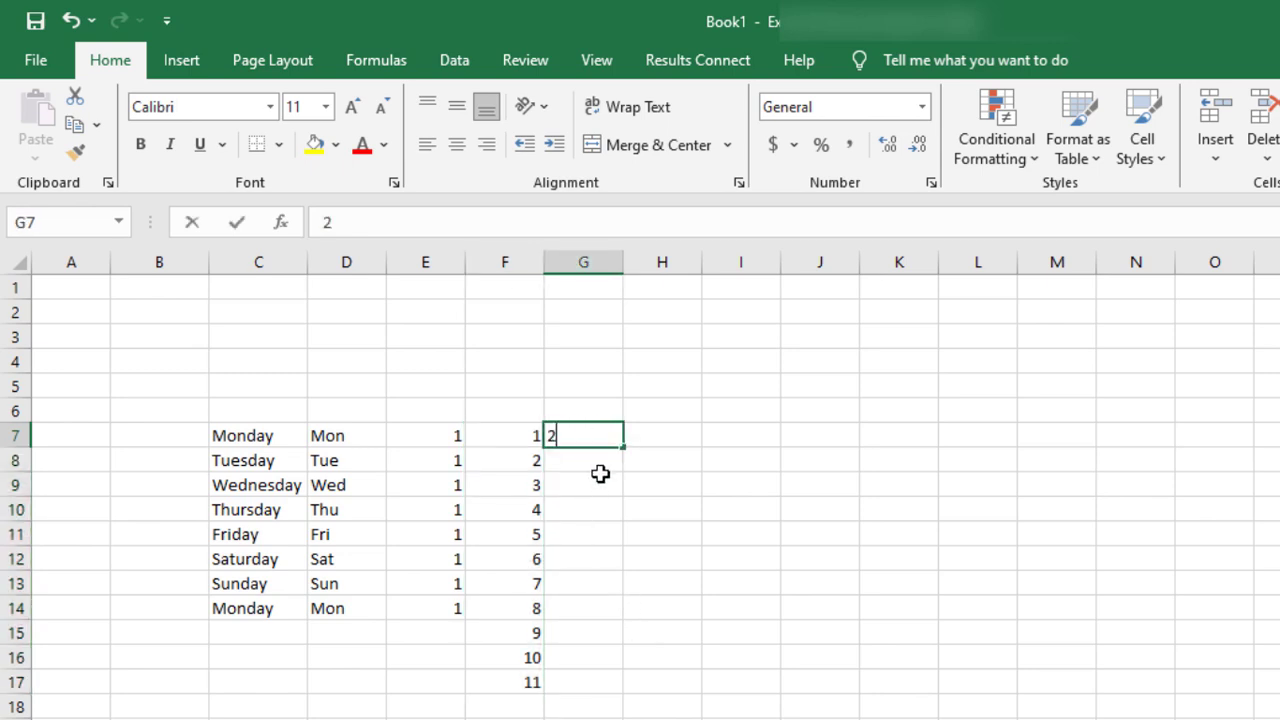
key("Return")
type("4")
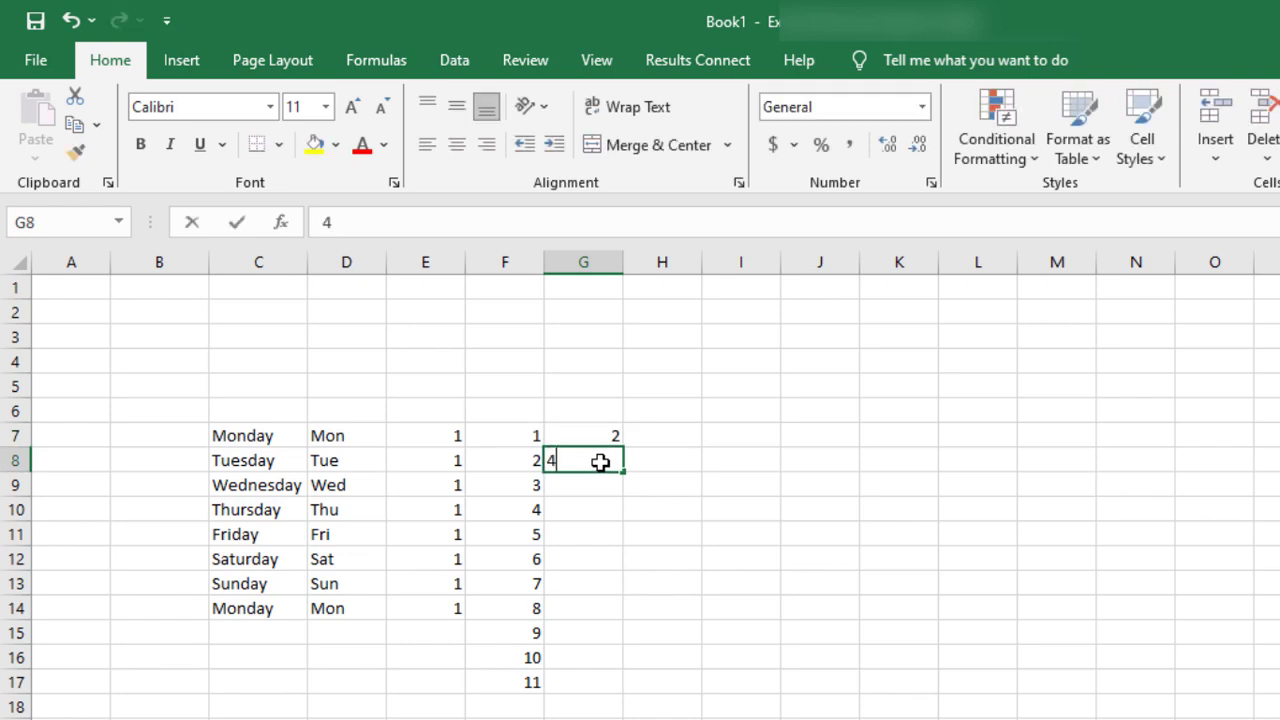
key("Return")
key("Return")
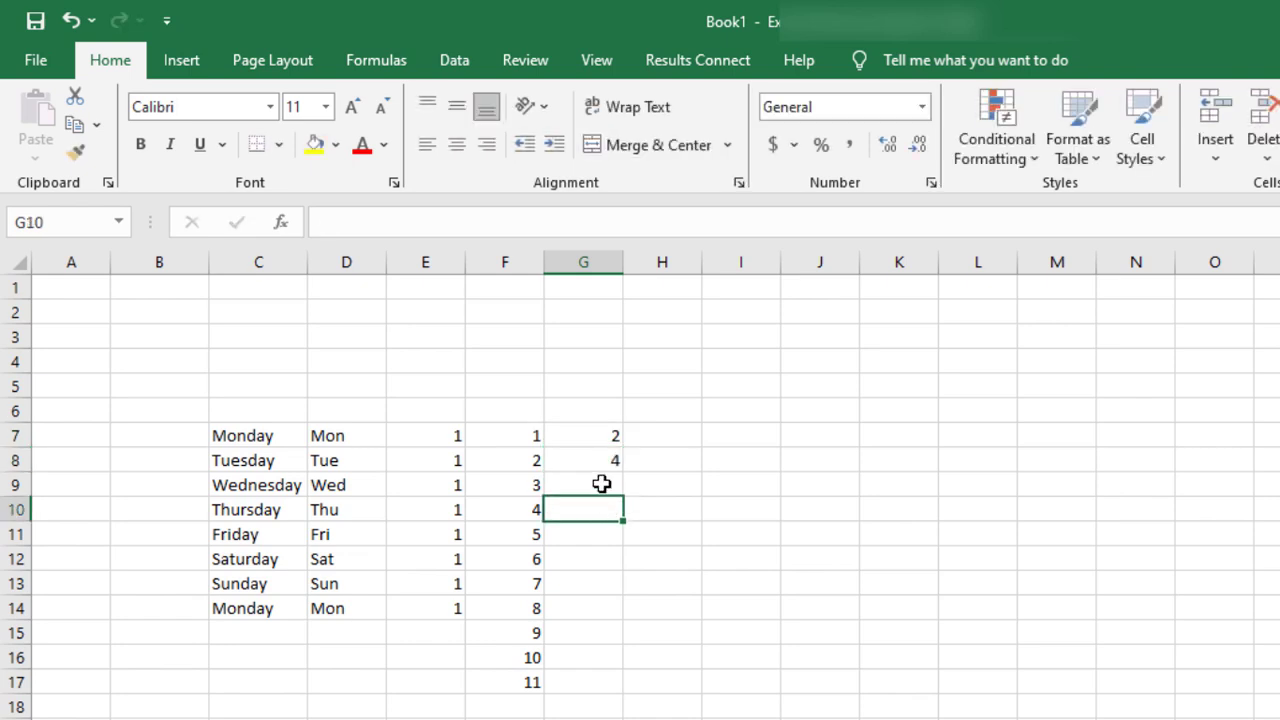
left_click_drag(600, 434, 600, 464)
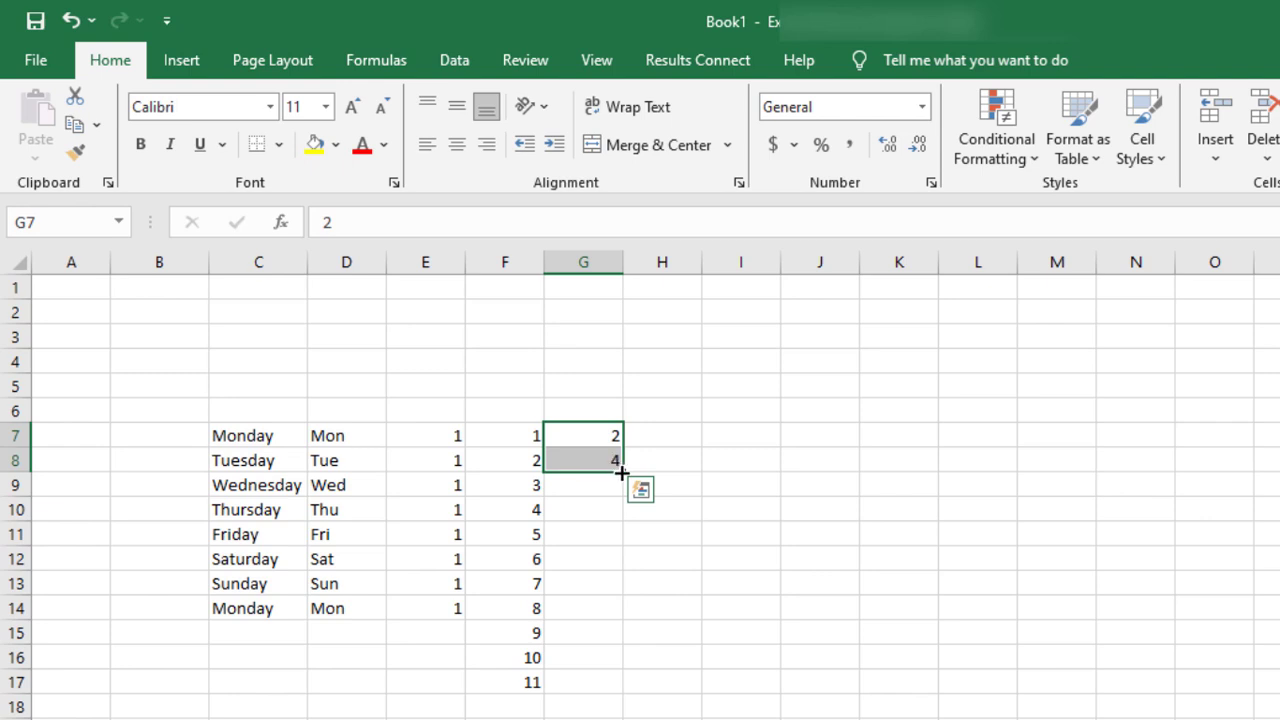
left_click_drag(621, 471, 617, 695)
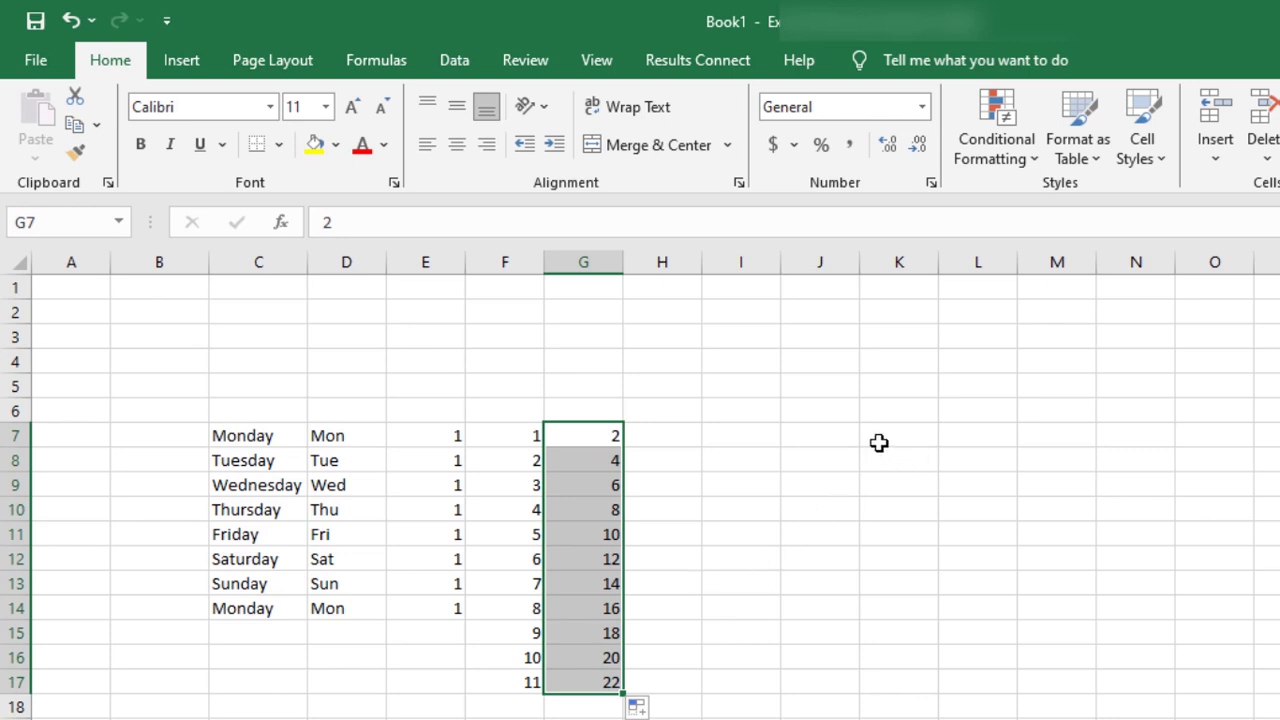
Enter Jan in H7 and autofill the abbreviated month names down to Dec in H18.
left_click(656, 431)
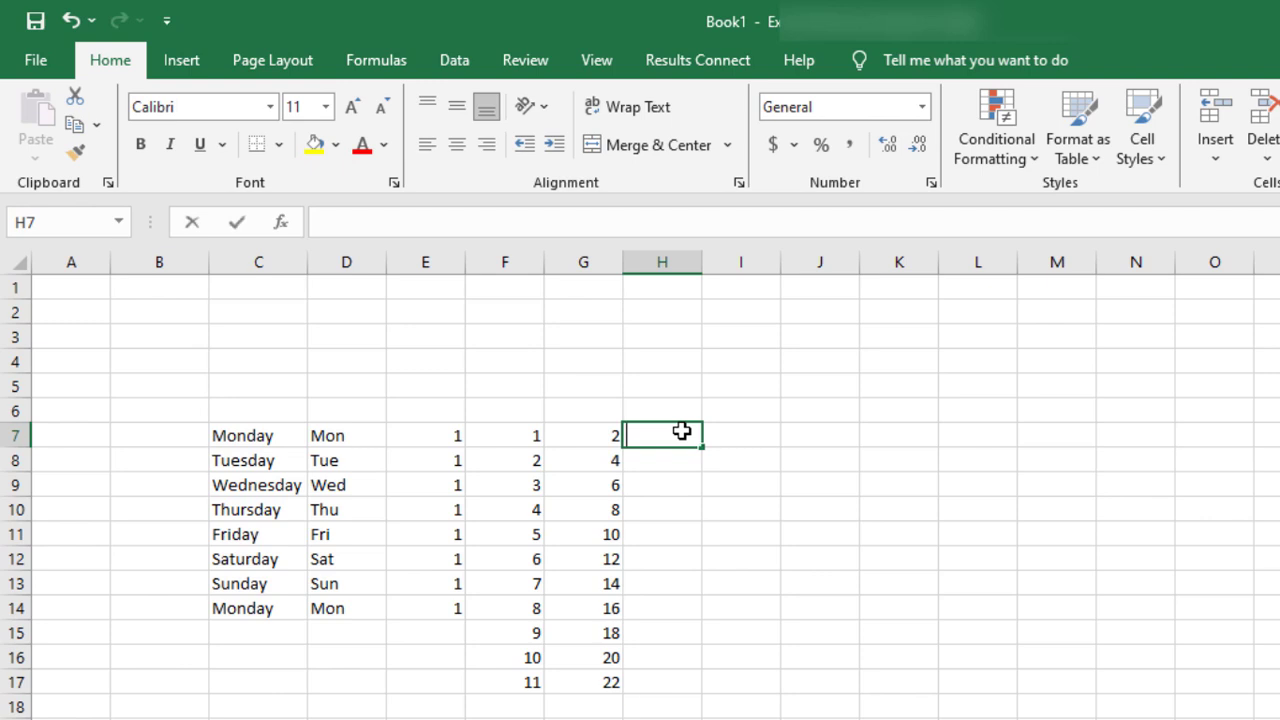
type("Jan")
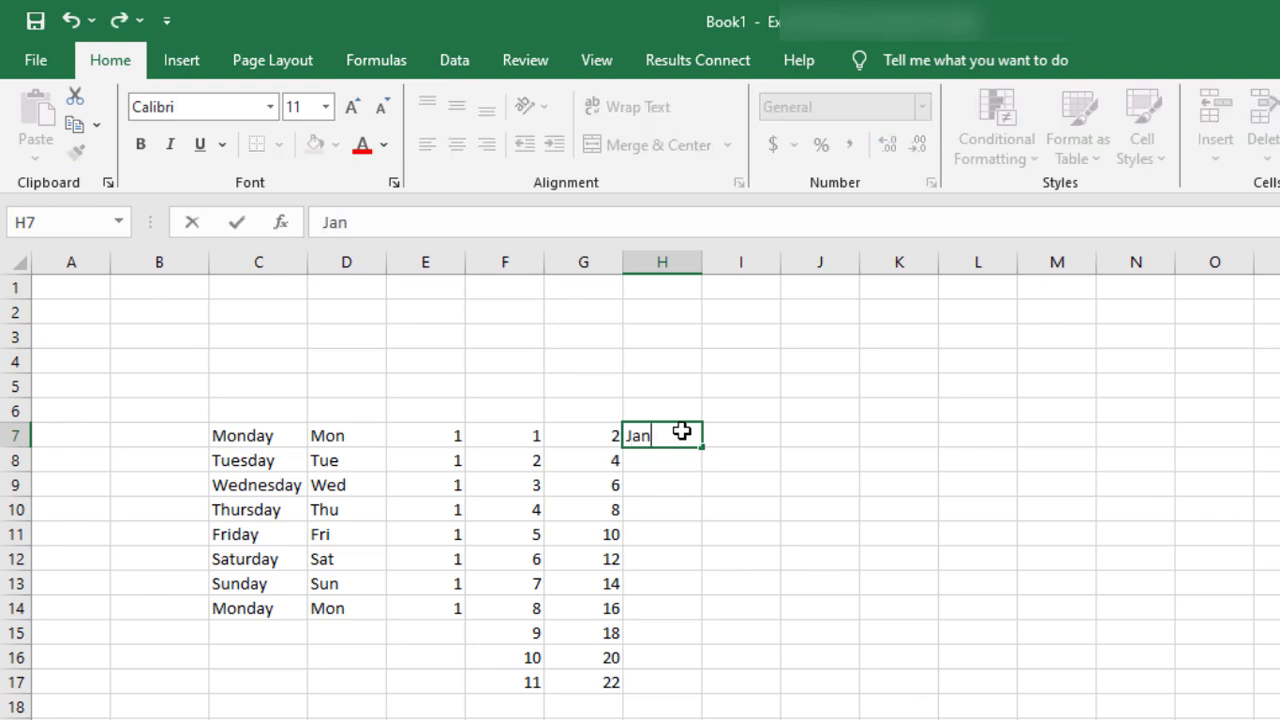
key("Return")
key("Return")
left_click(666, 434)
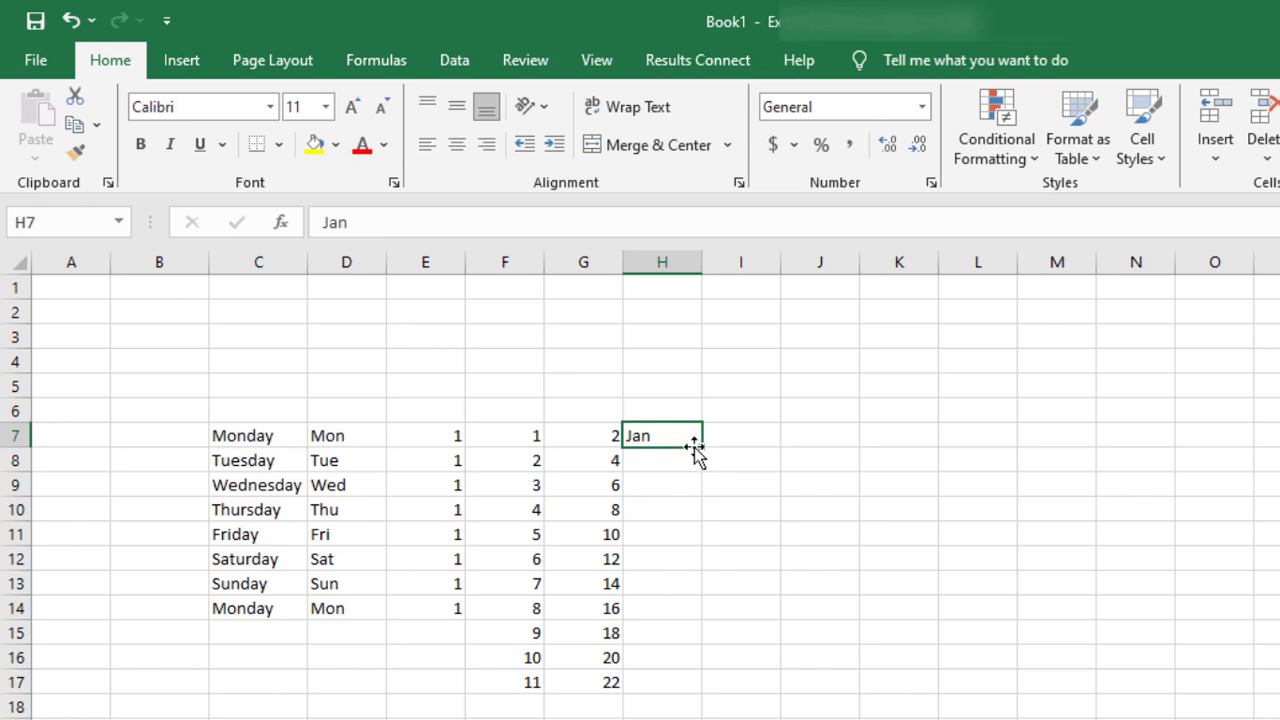
left_click_drag(697, 446, 686, 716)
left_click(795, 634)
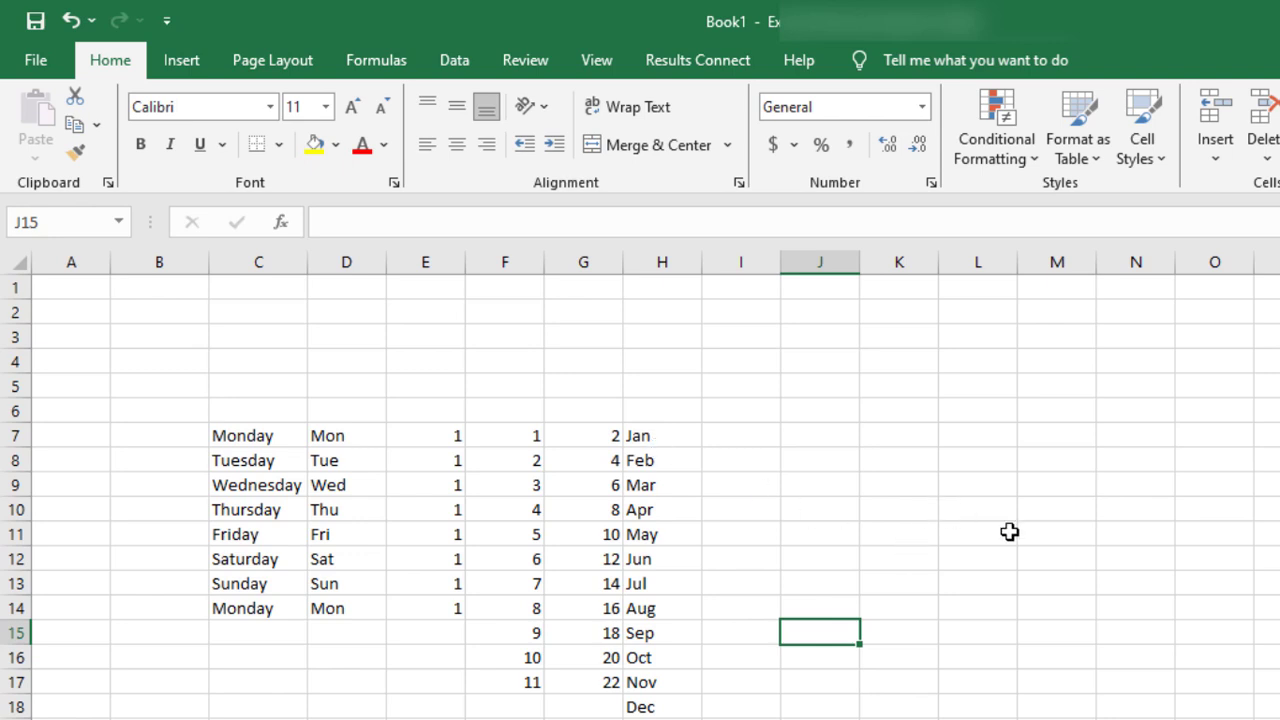
left_click(1146, 437)
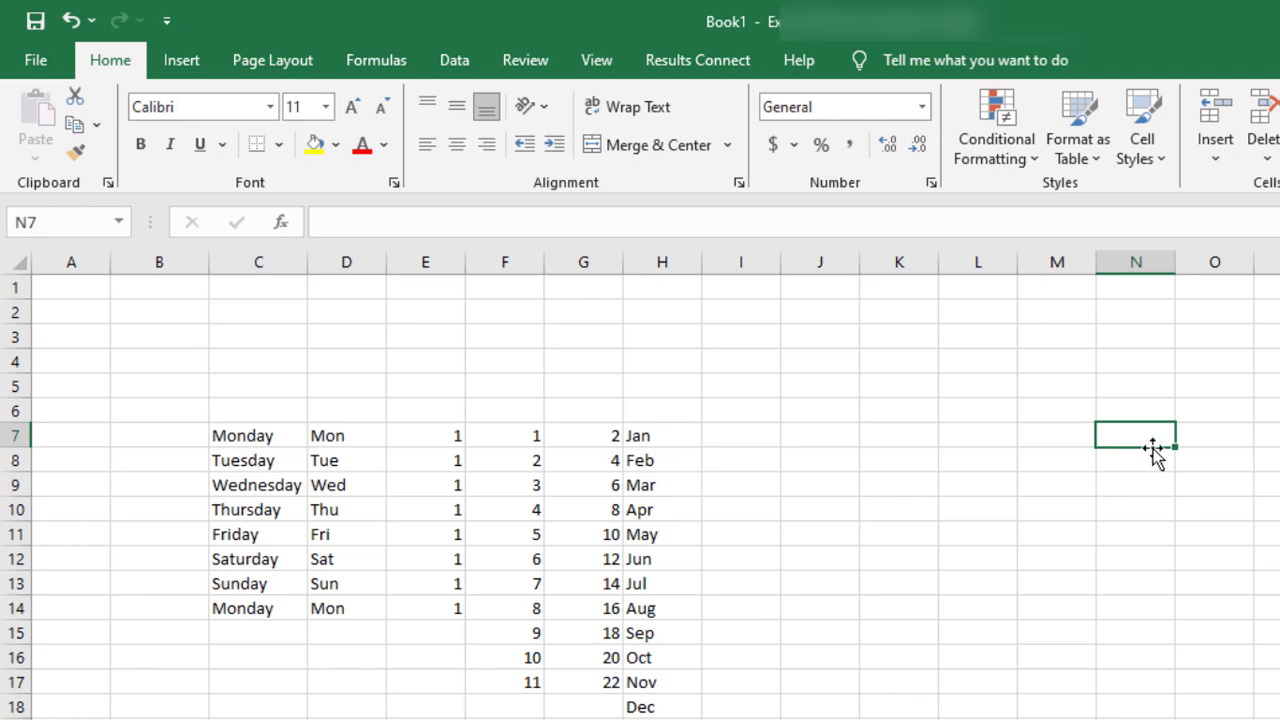
Enter Mon in N7 and autofill the abbreviated weekday names along row 7, forward to S7 and backward to I7.
type("Mon")
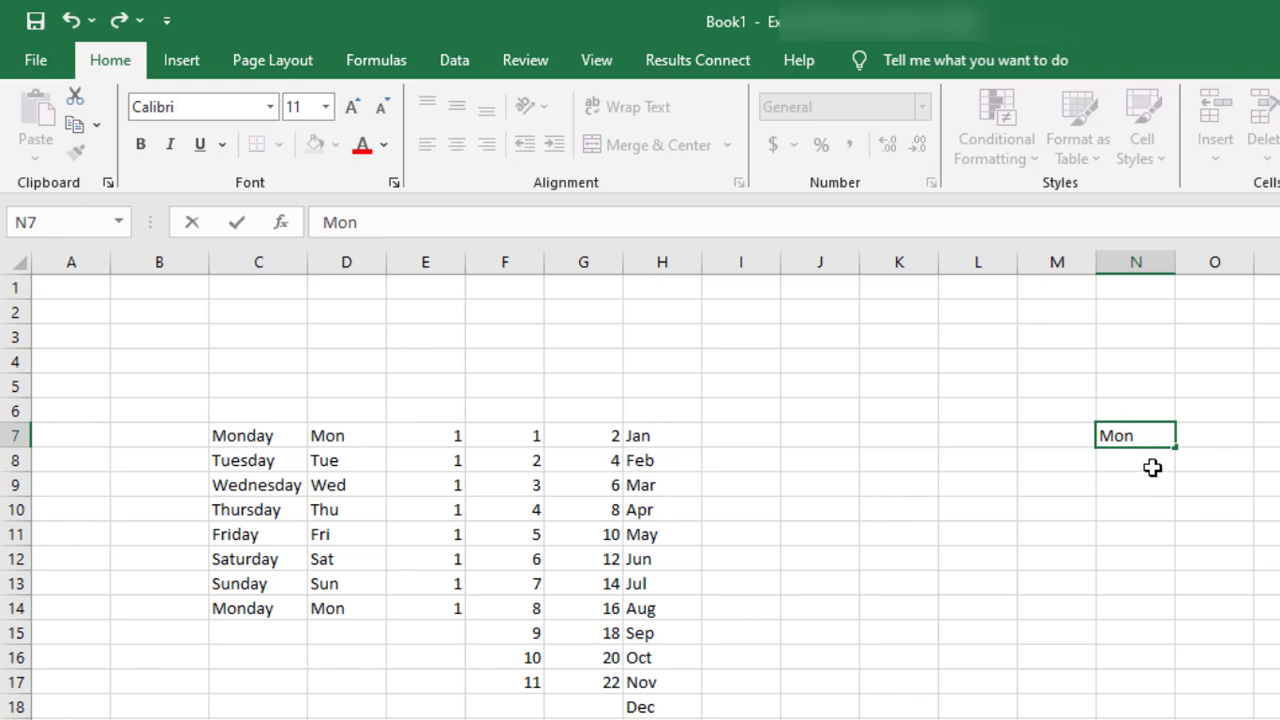
key("Return")
left_click(1160, 434)
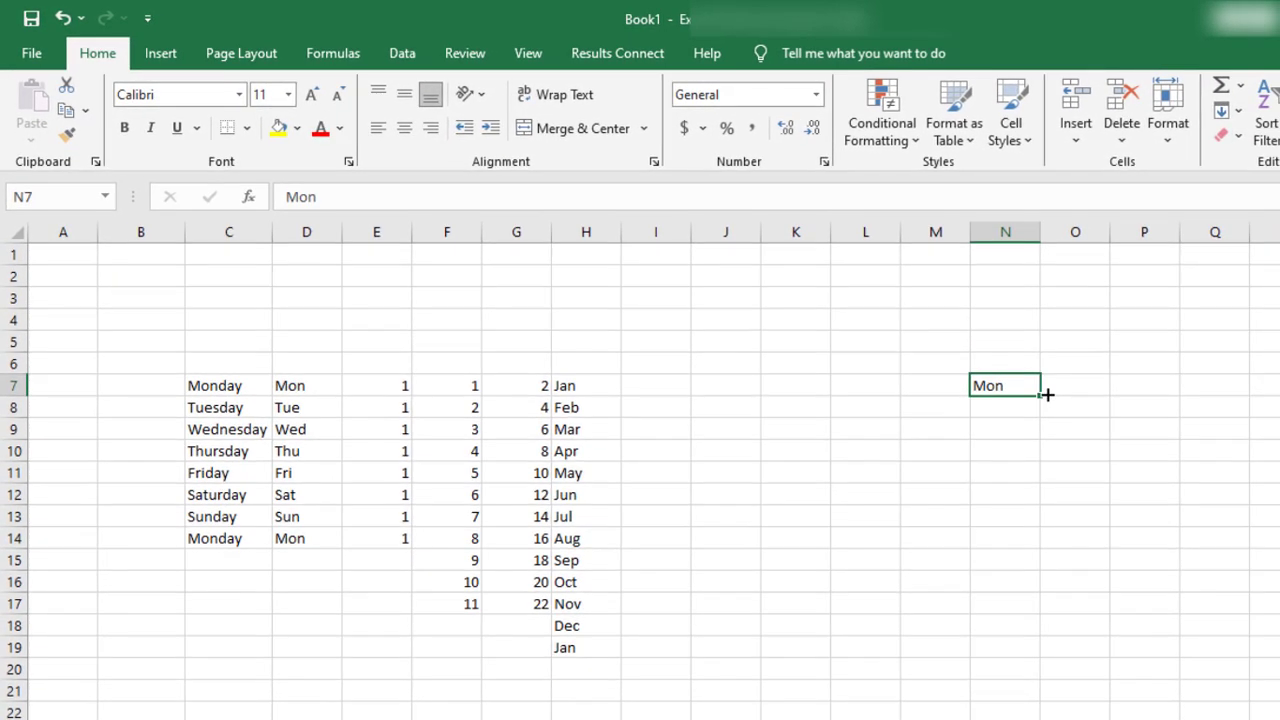
left_click_drag(1047, 395, 1279, 400)
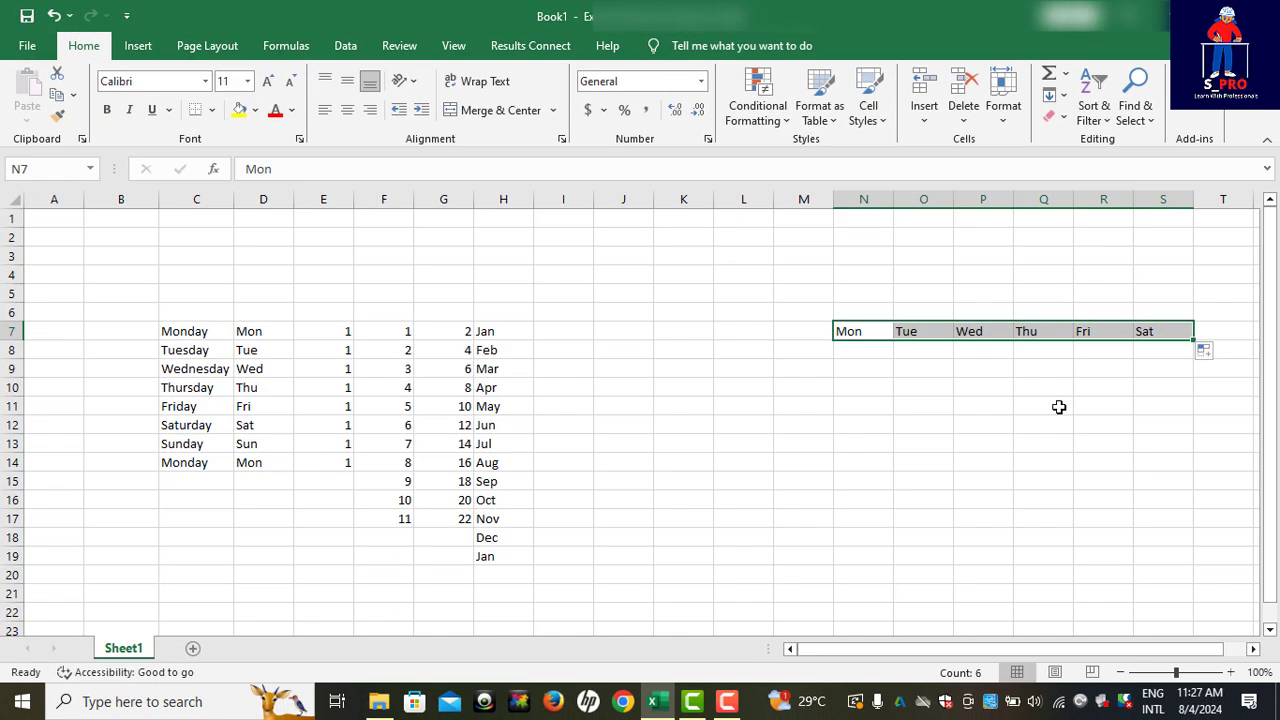
left_click(843, 335)
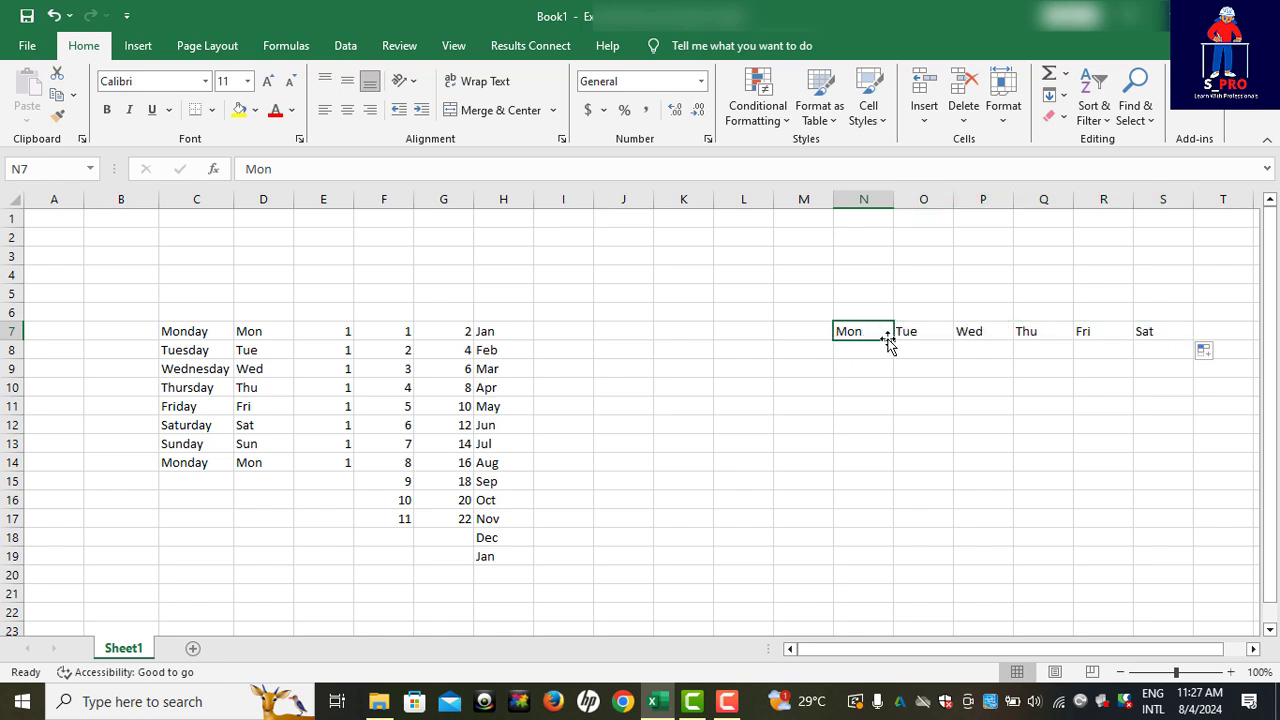
left_click_drag(896, 340, 534, 338)
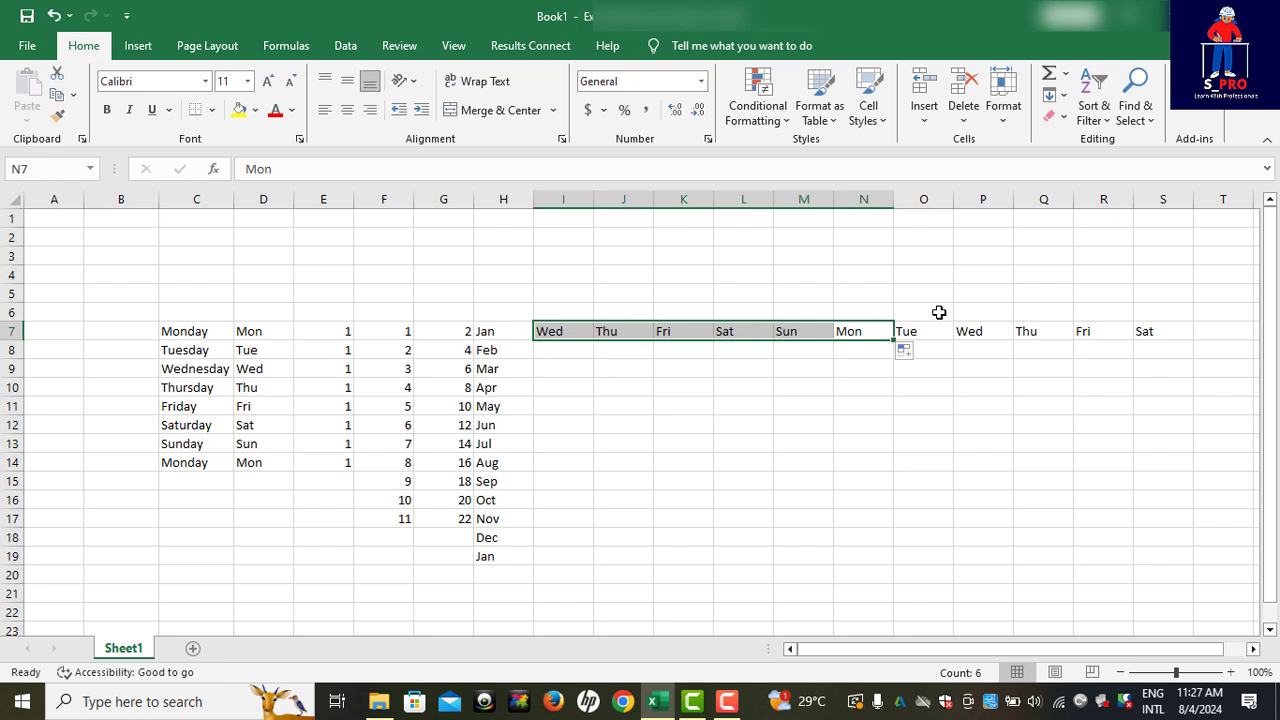
Autofill the weekday names from Mon in N7 upward to N2 and downward to N16.
left_click(868, 333)
left_click_drag(893, 342, 891, 223)
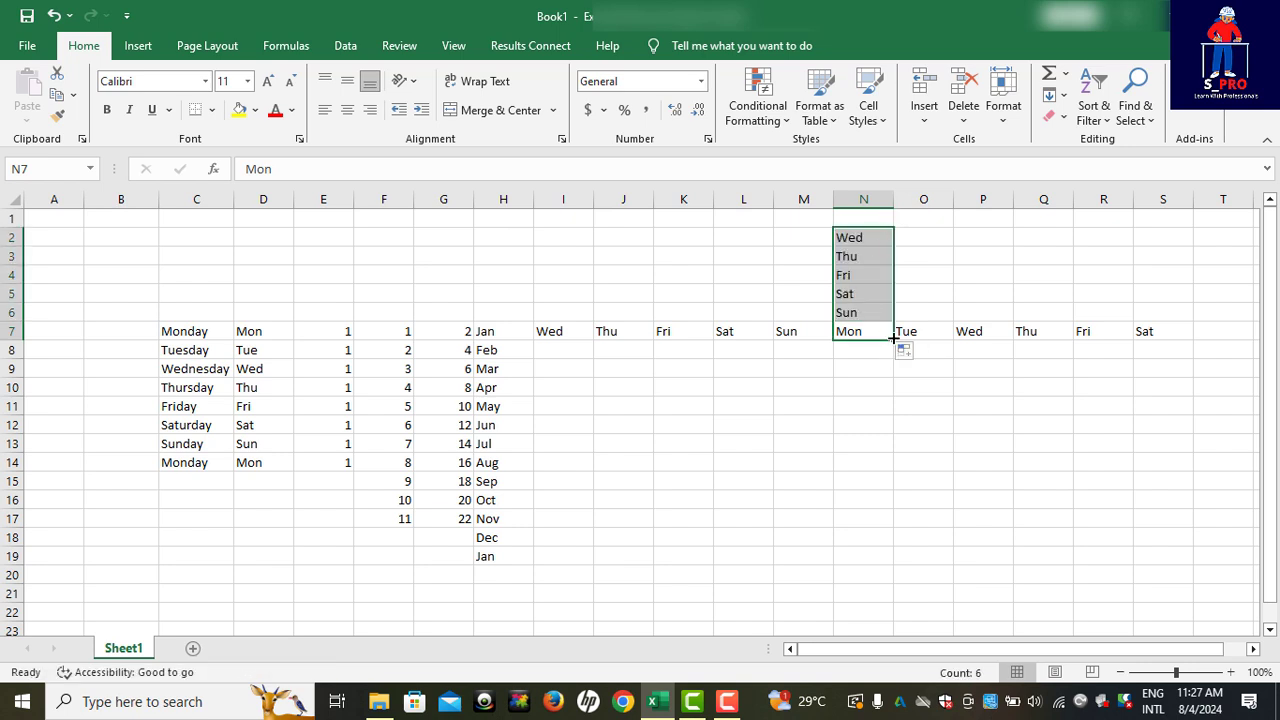
left_click_drag(893, 340, 897, 506)
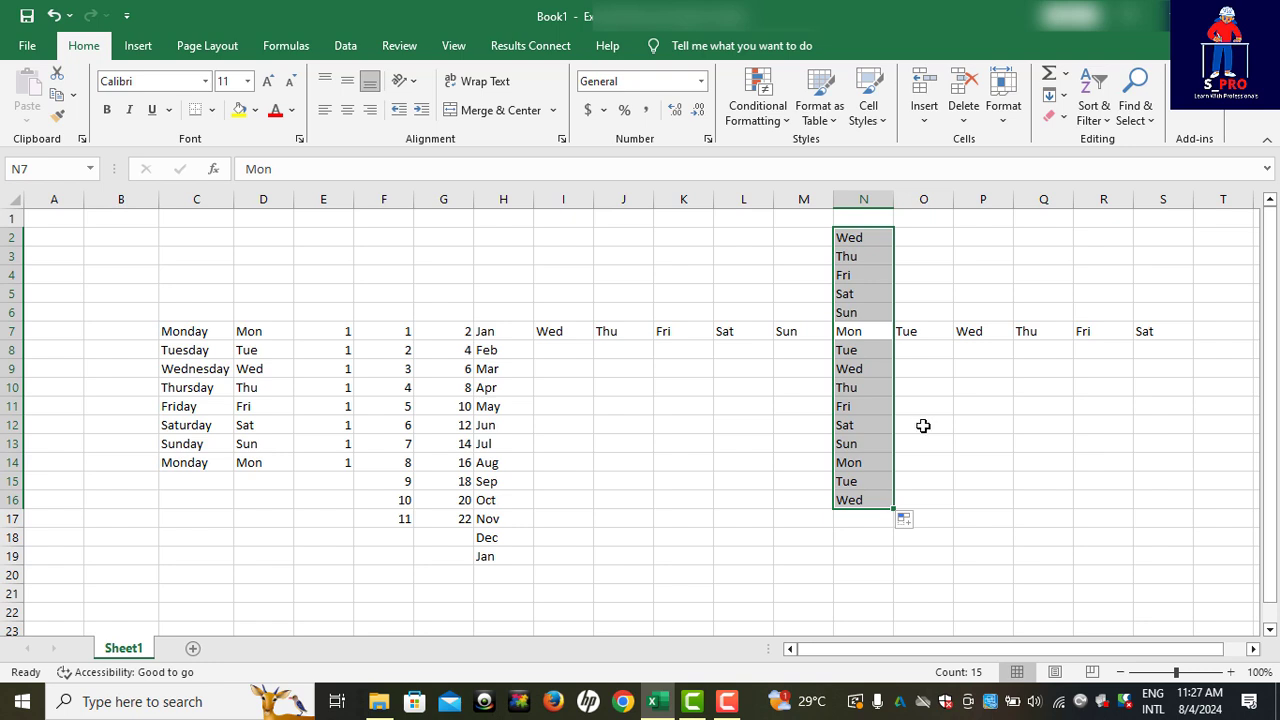
left_click(923, 426)
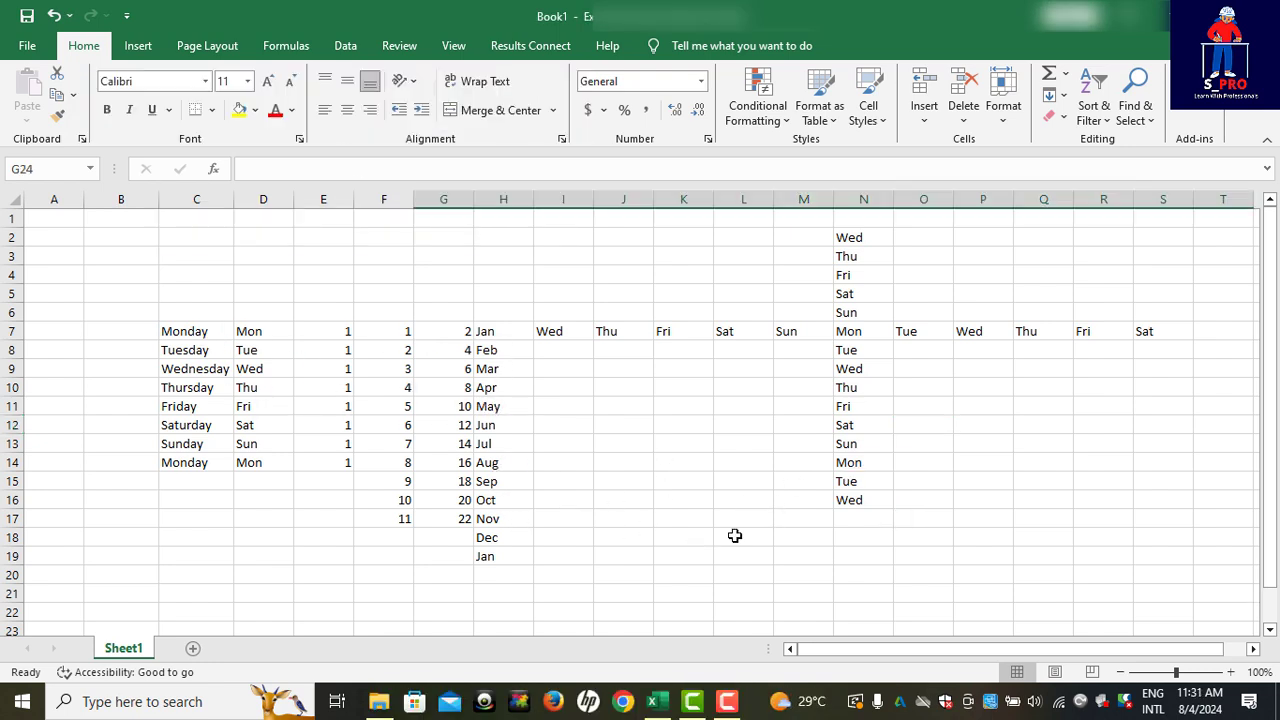
Enter 1 in L24 and 2 in M24 as the starting pair of a horizontal series.
scroll(719, 450, "down", 3)
left_click(737, 463)
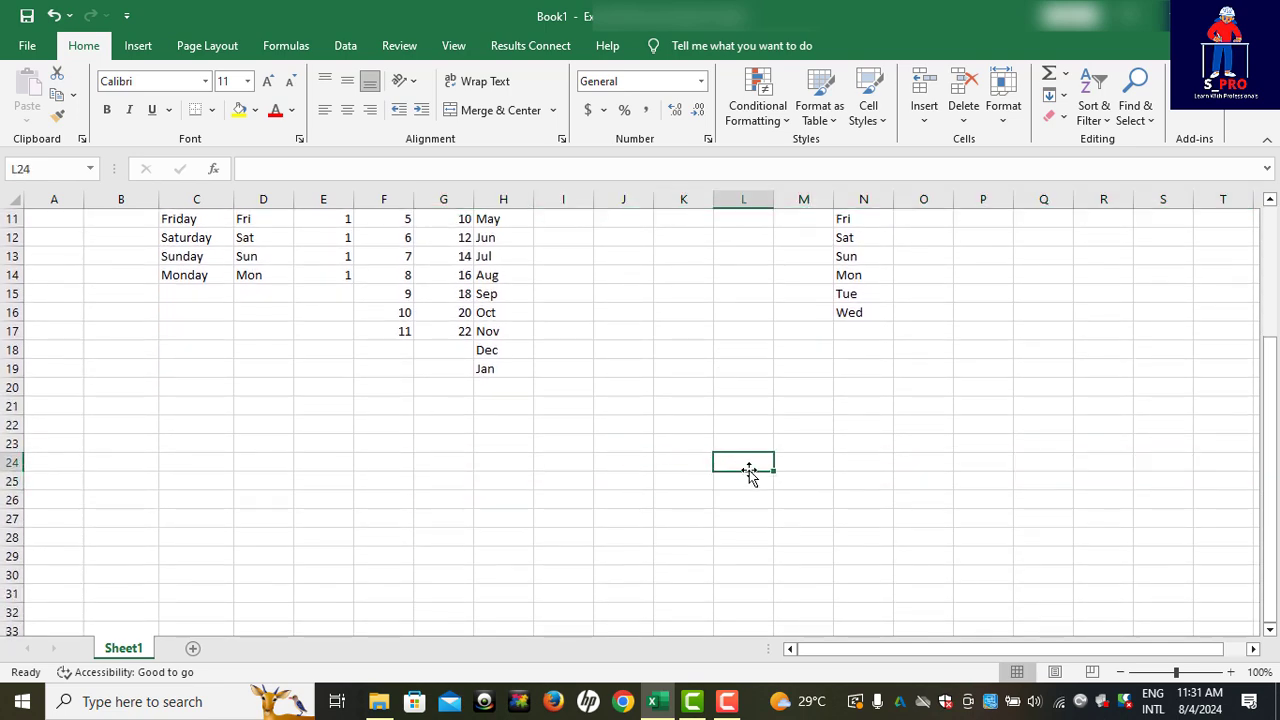
type("1")
left_click(790, 462)
type("2")
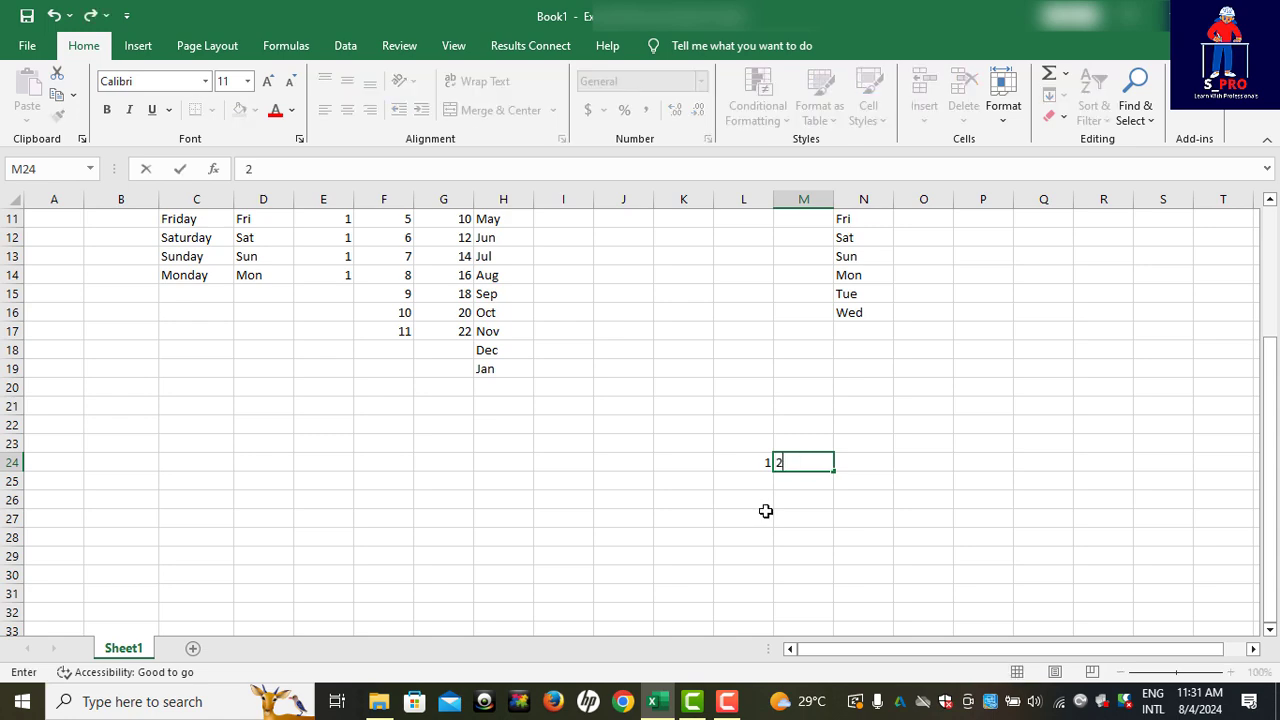
left_click(845, 528)
Try filling only the single value 1 from L24 across to S24, and undo that fill.
left_click(760, 463)
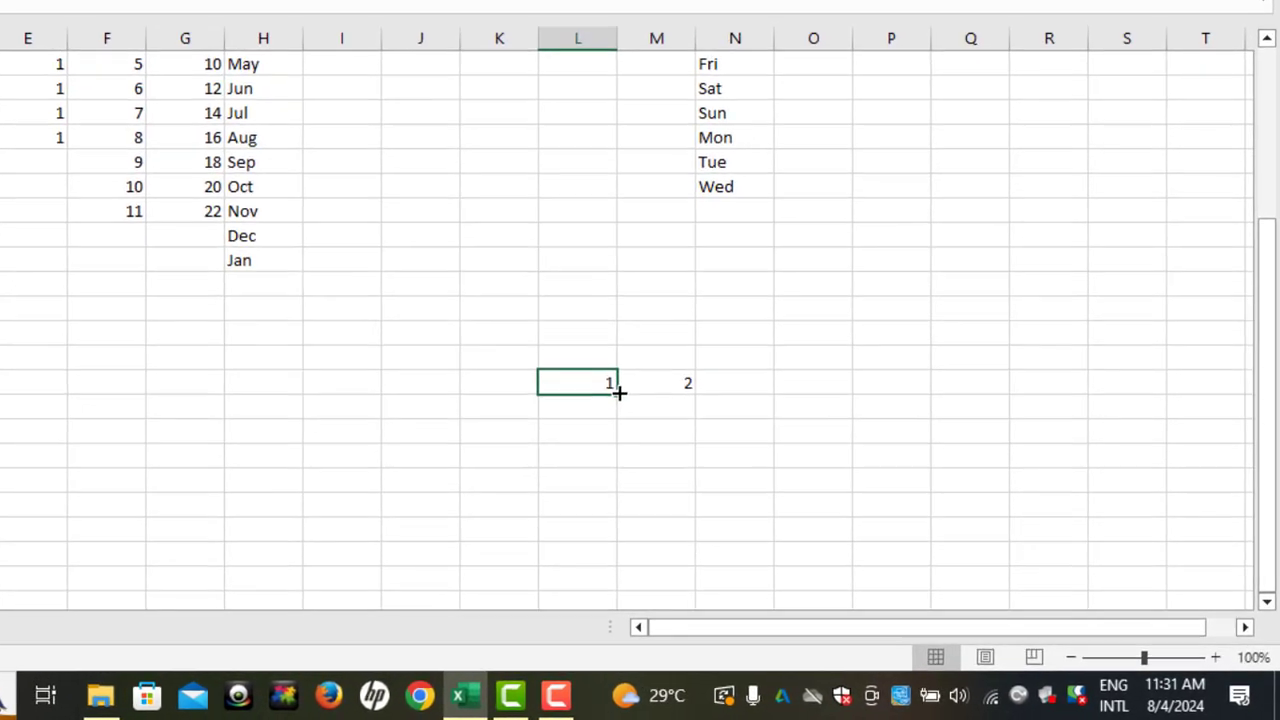
left_click_drag(620, 392, 1160, 415)
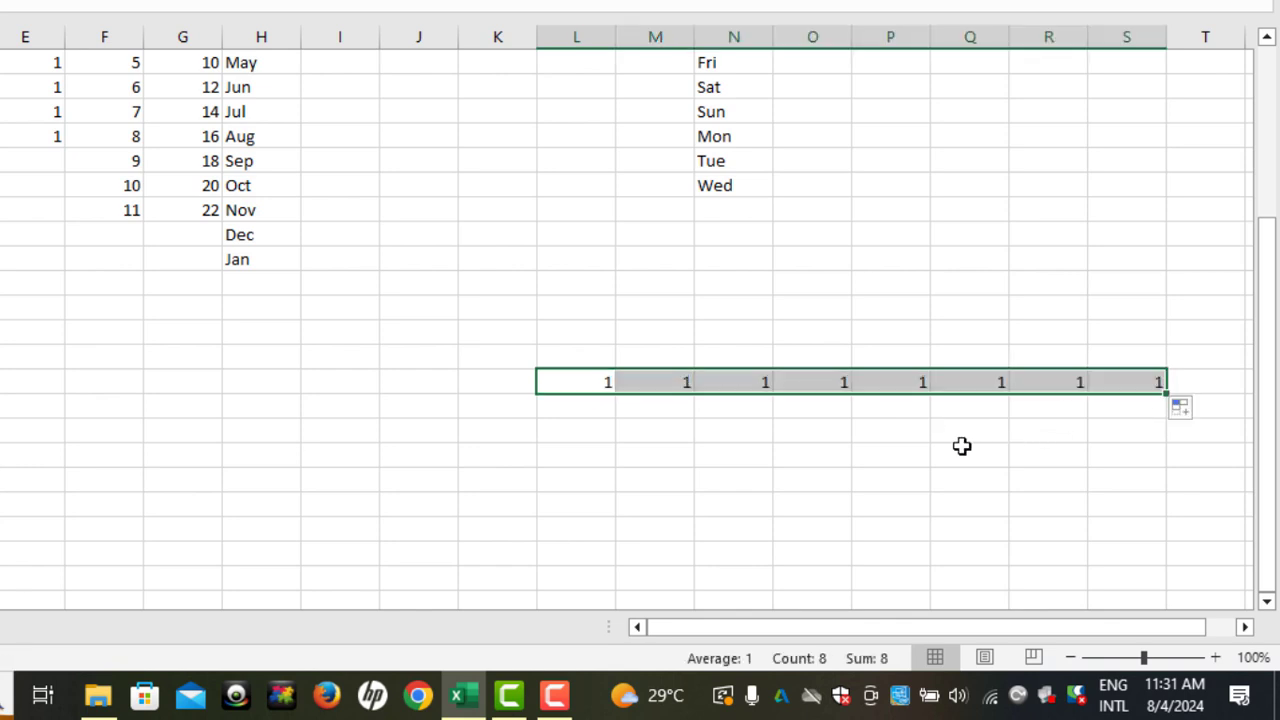
left_click(718, 447)
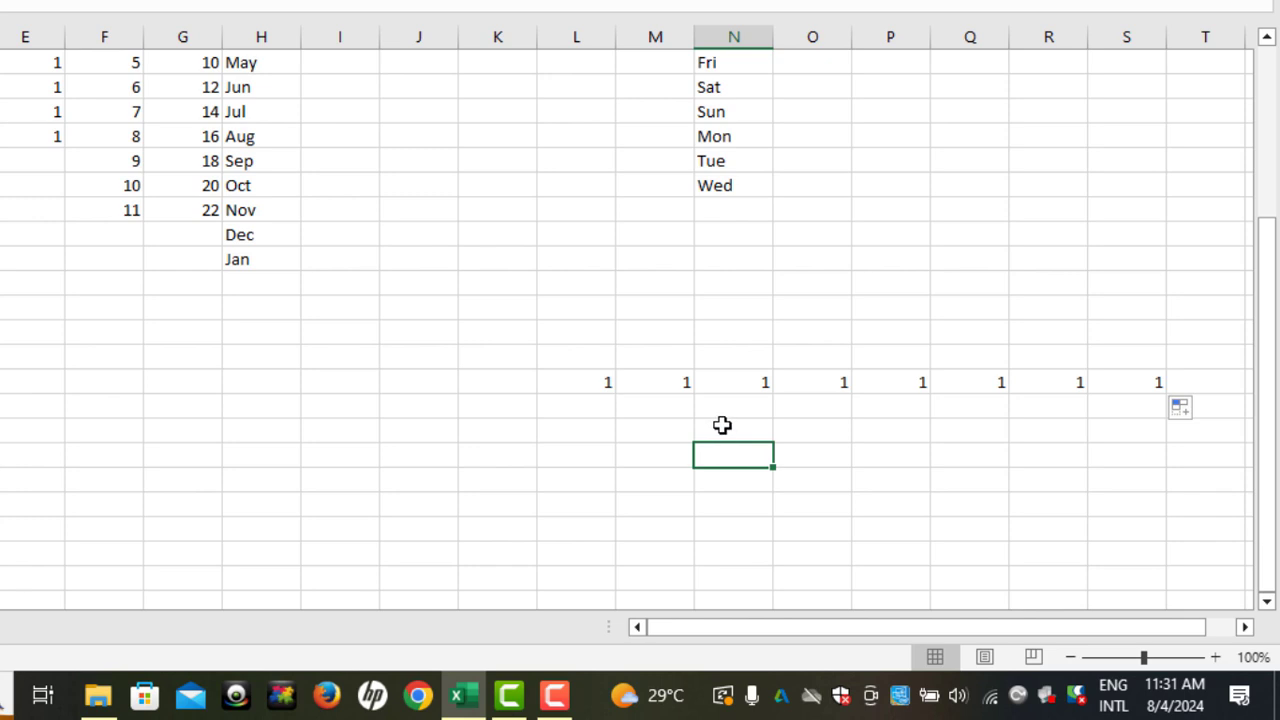
type("z")
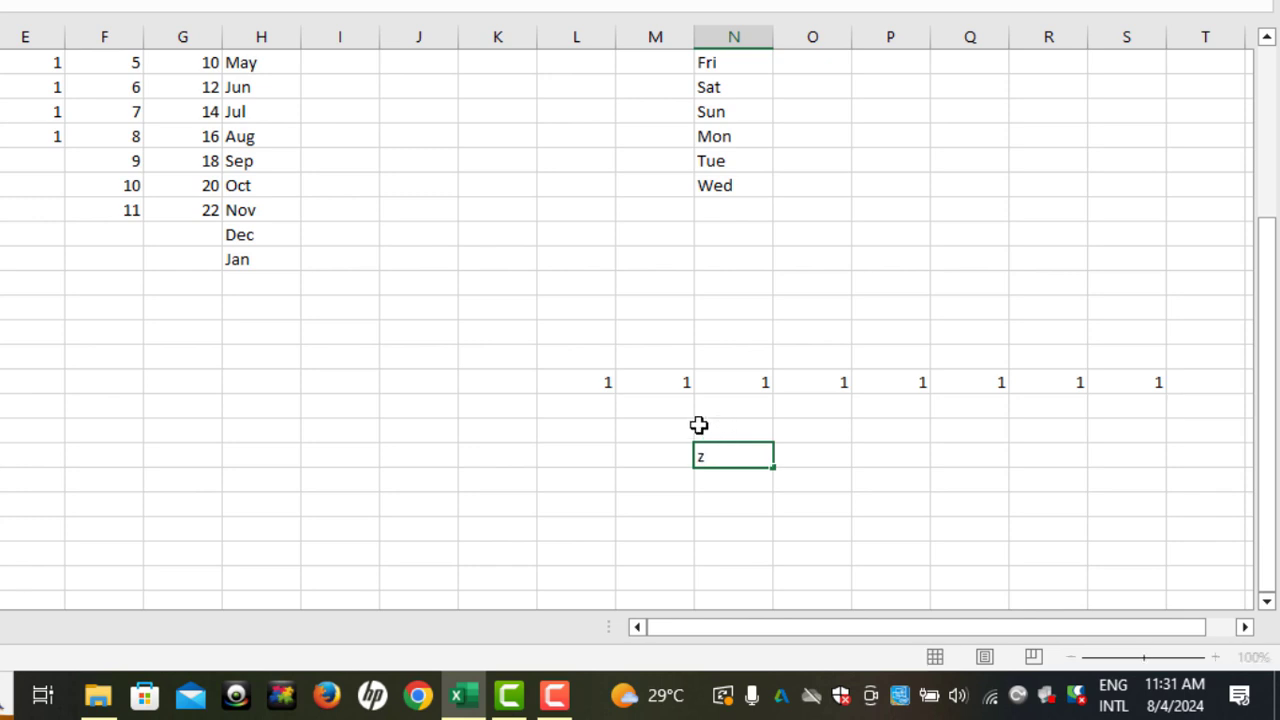
key("Escape")
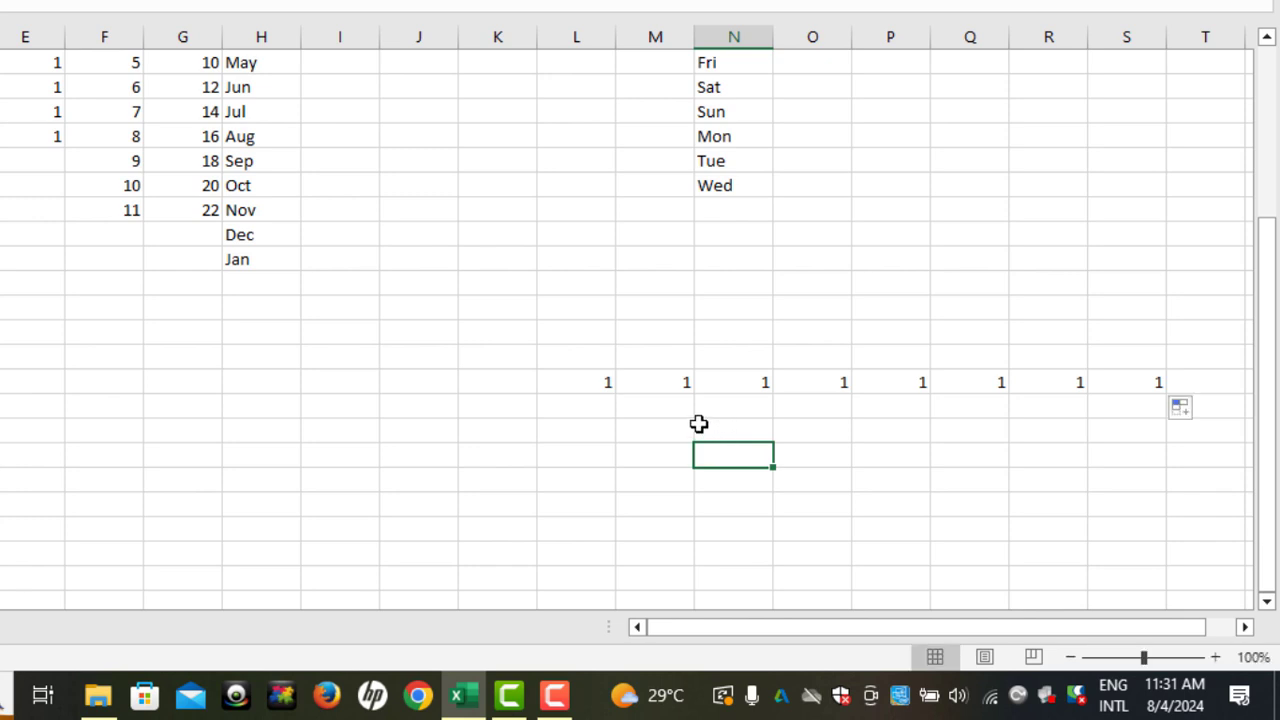
key("ctrl+z")
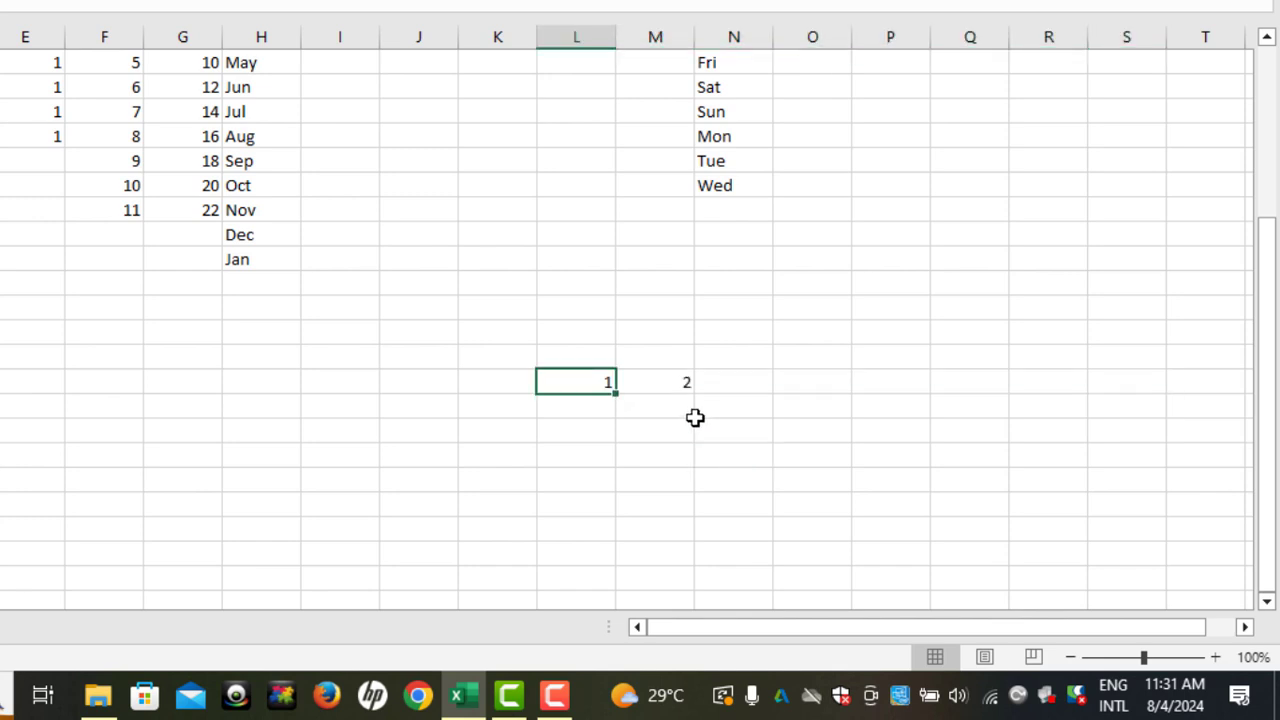
Extend the pair in L24:M24 as a number series across row 24 up to 8 in S24.
left_click(655, 380)
left_click(597, 382)
left_click(574, 429)
left_click_drag(589, 383, 1176, 412)
left_click(662, 453)
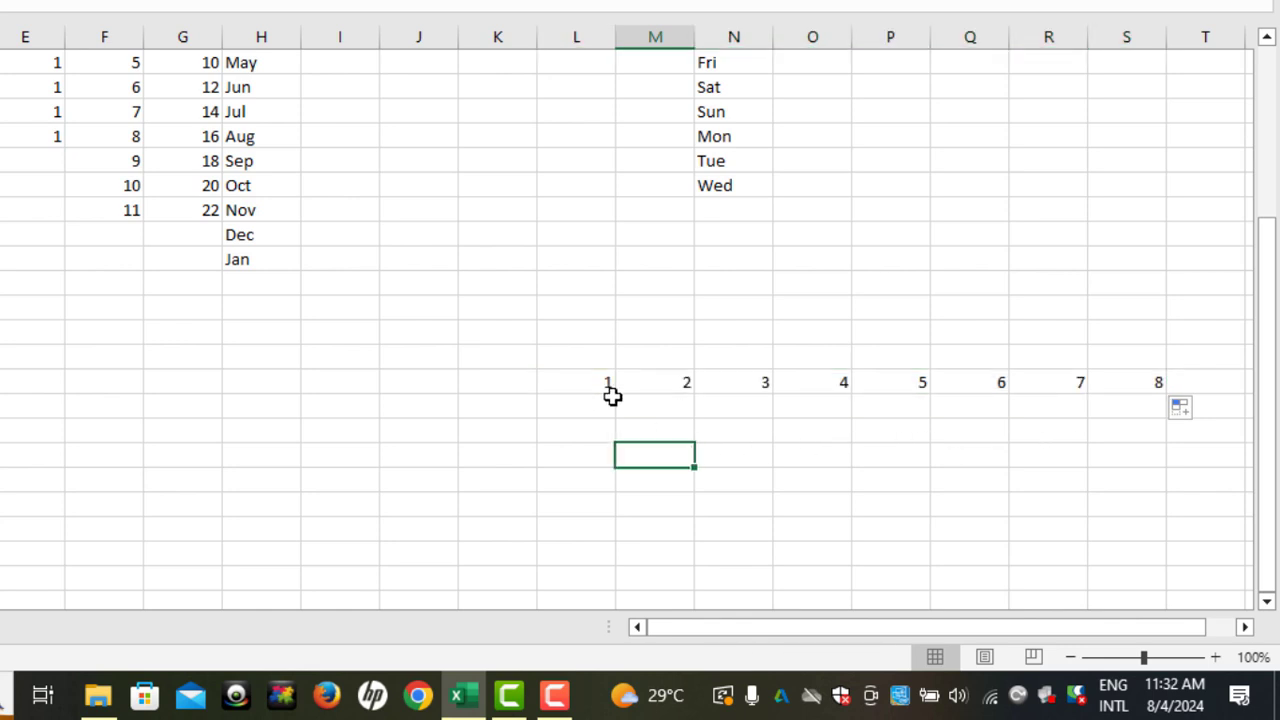
Extend the pair in L24:M24 backward along row 24 as a descending series to -5 in F24.
left_click(600, 385)
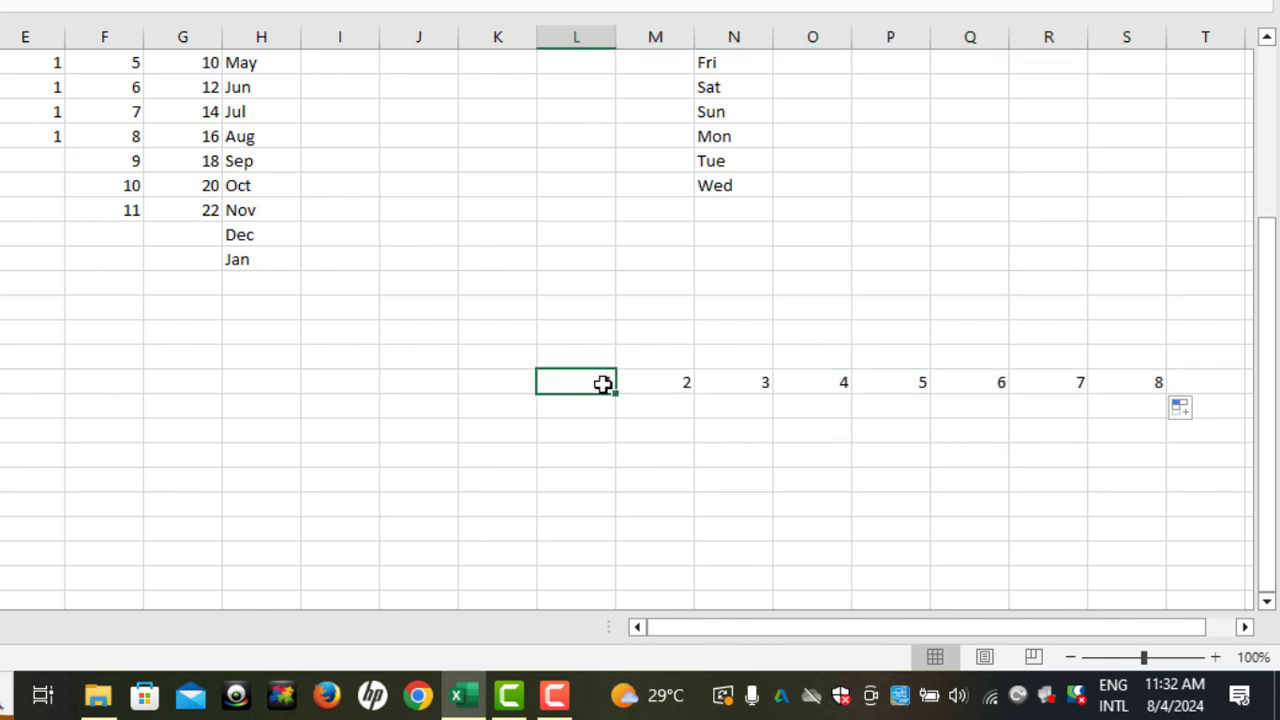
left_click_drag(603, 384, 20, 405)
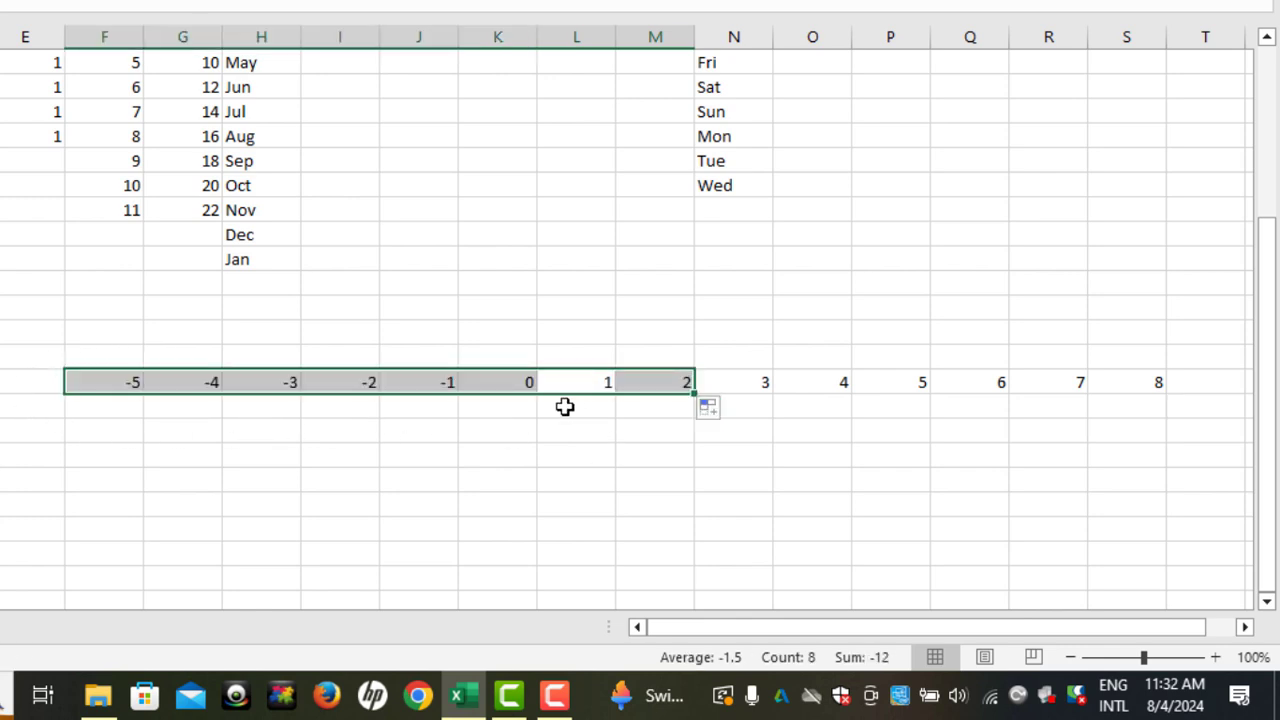
left_click(583, 378)
left_click(517, 389)
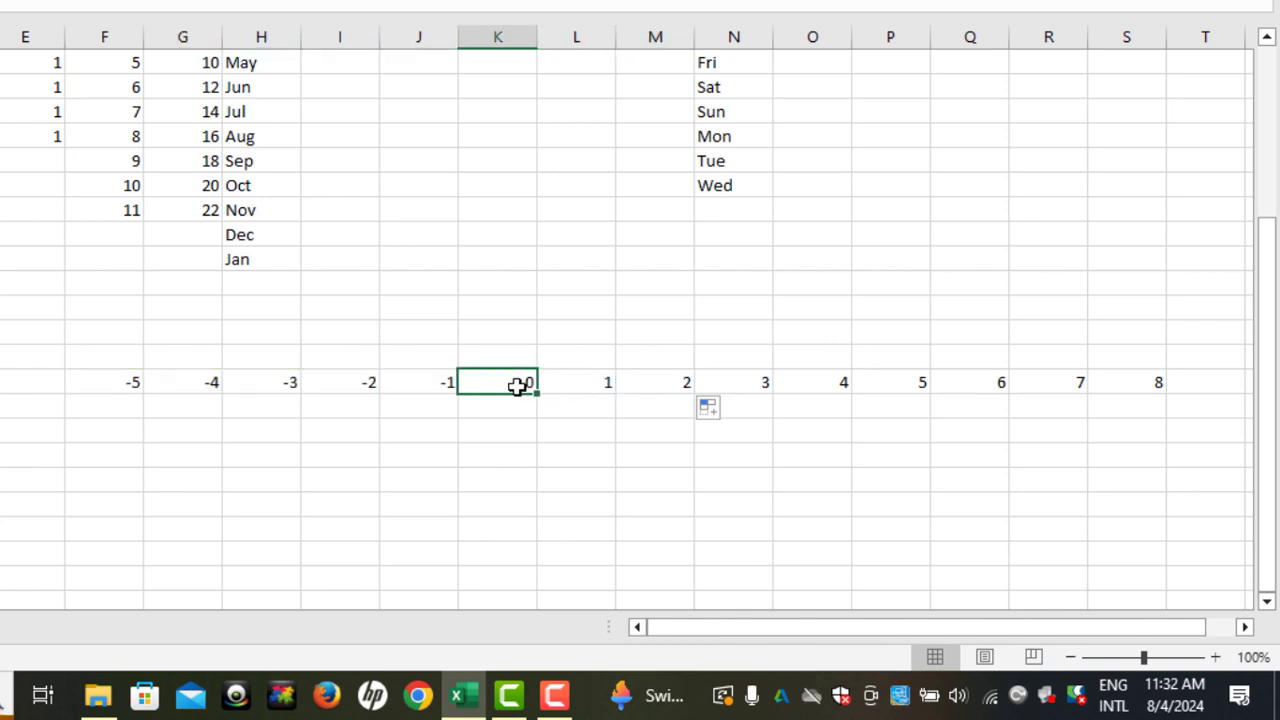
left_click(432, 390)
left_click(363, 382)
left_click(289, 382)
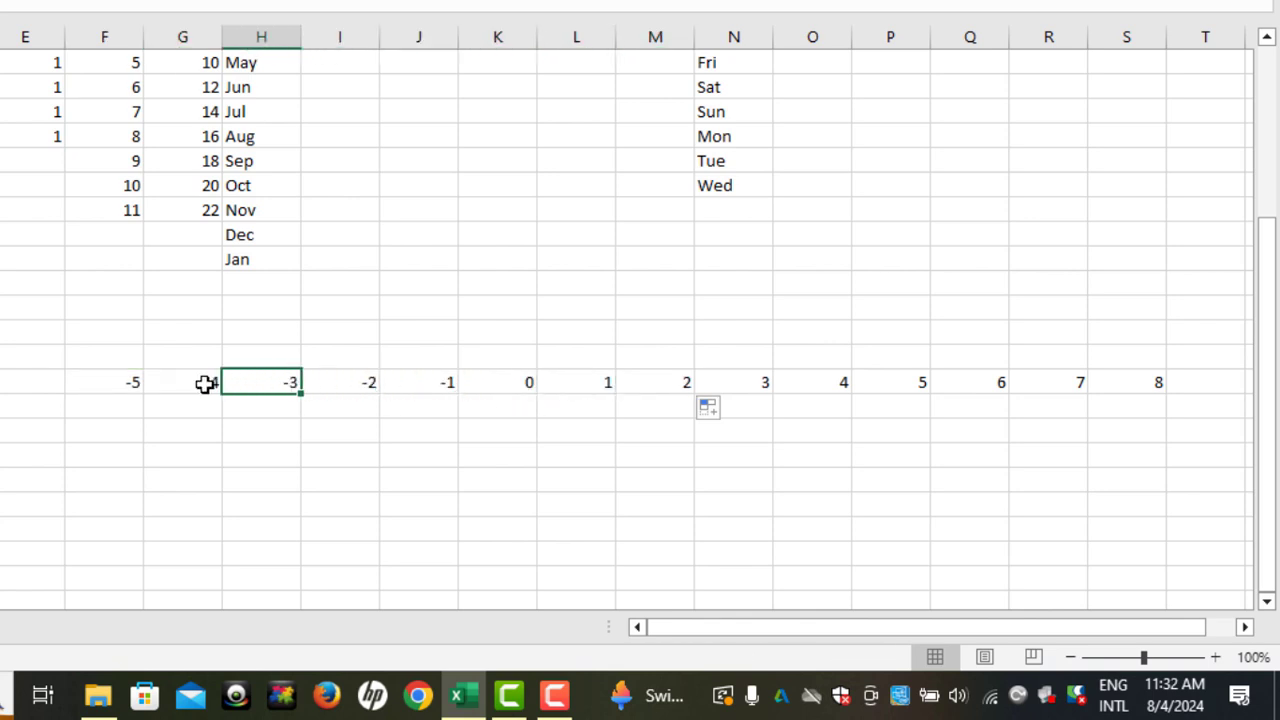
left_click(206, 383)
left_click(609, 429)
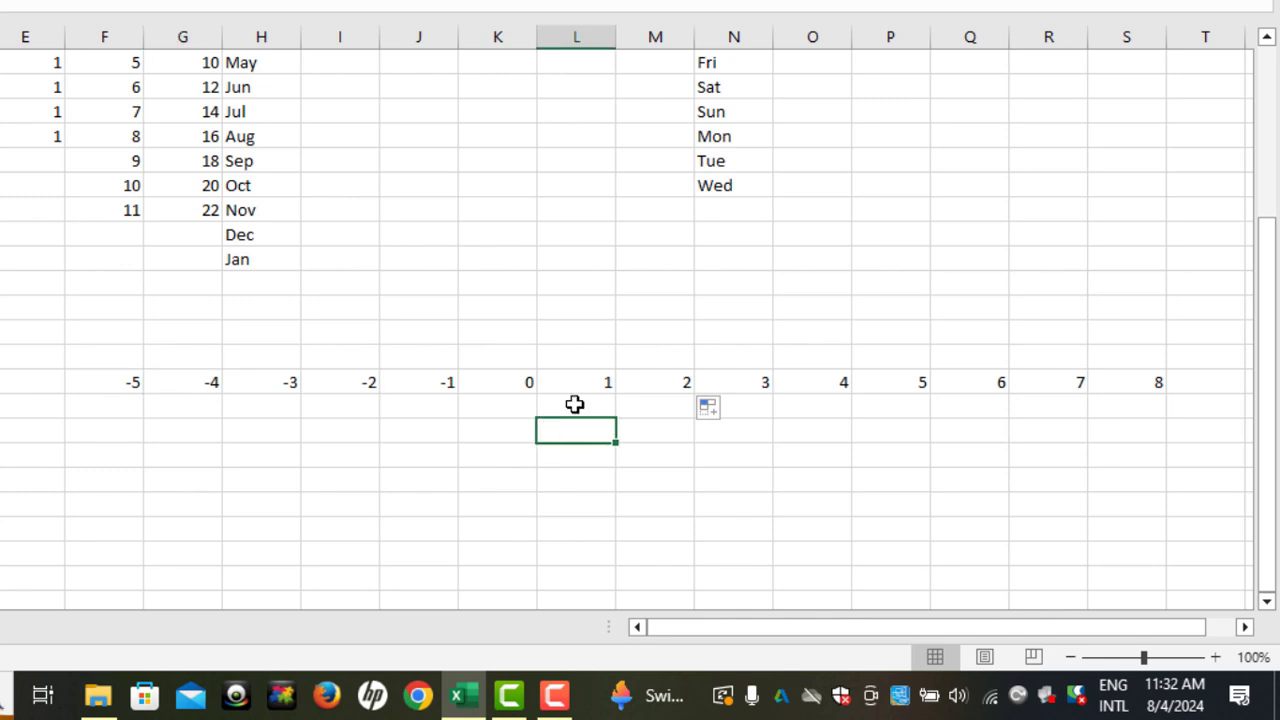
Enter 2 in L25 and extend the L24:L25 pair upward as a descending series to -10 in L13.
left_click(588, 405)
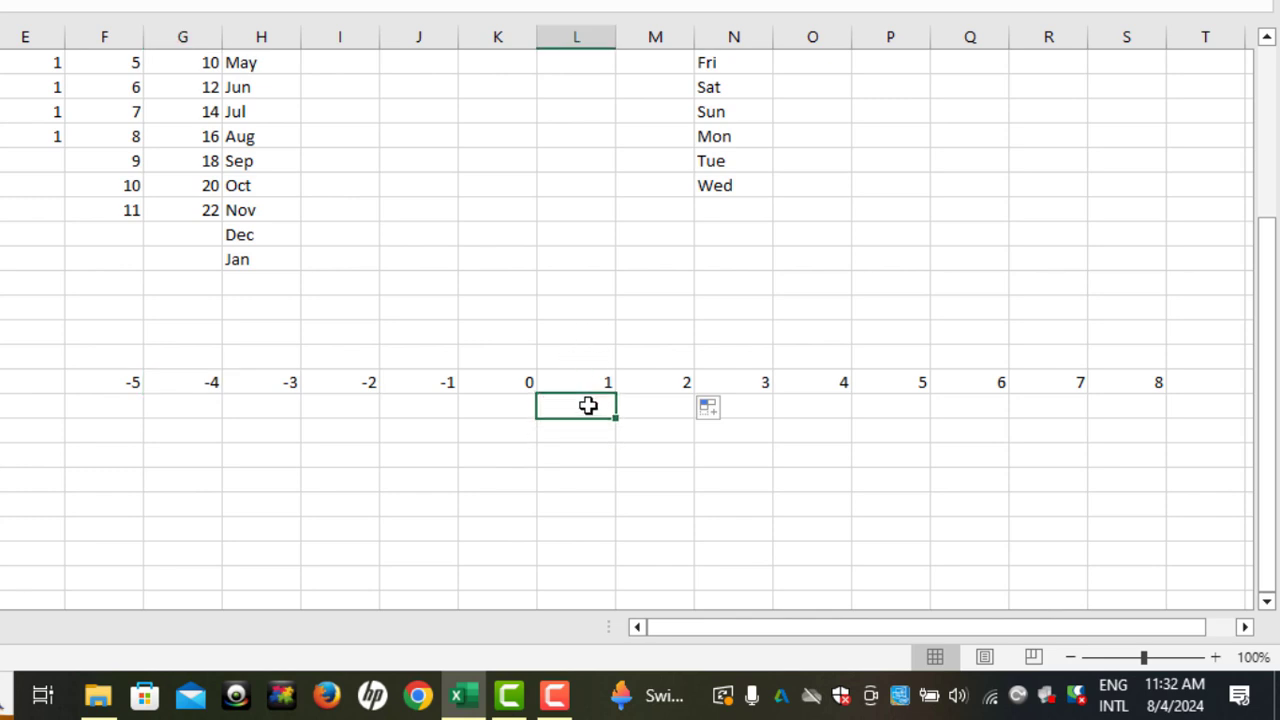
type("2")
left_click(598, 485)
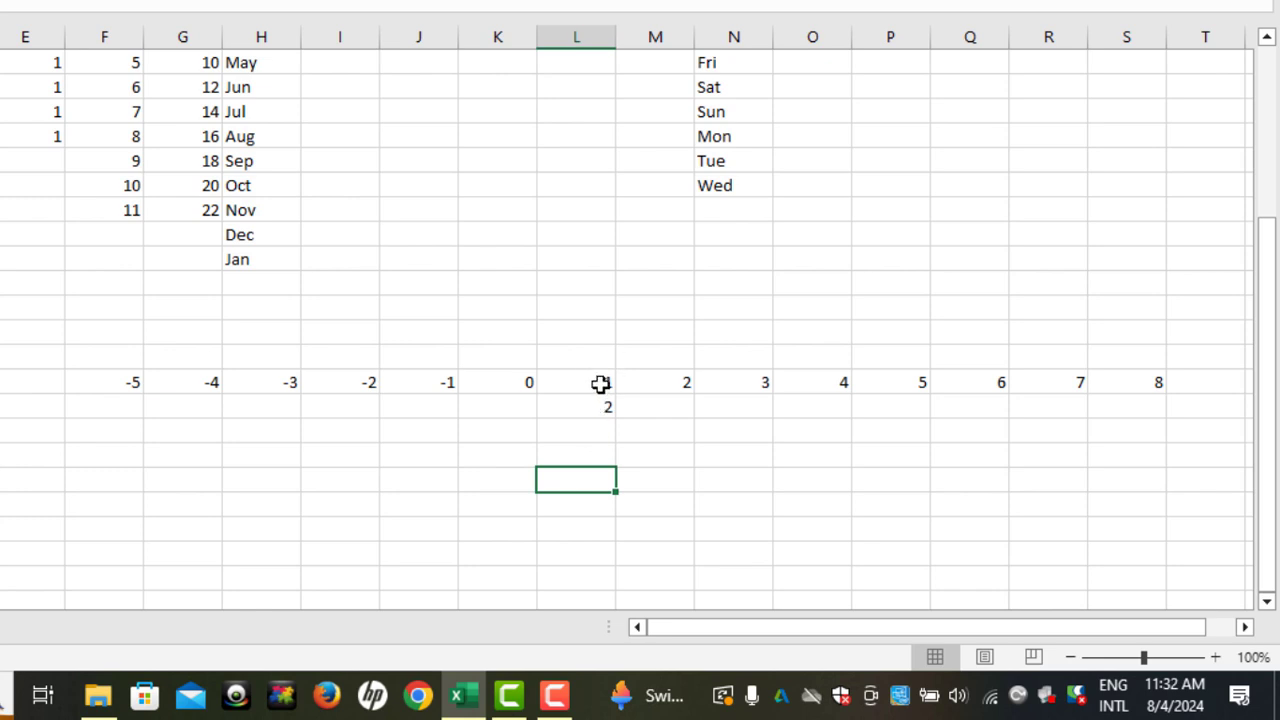
left_click_drag(600, 384, 620, 105)
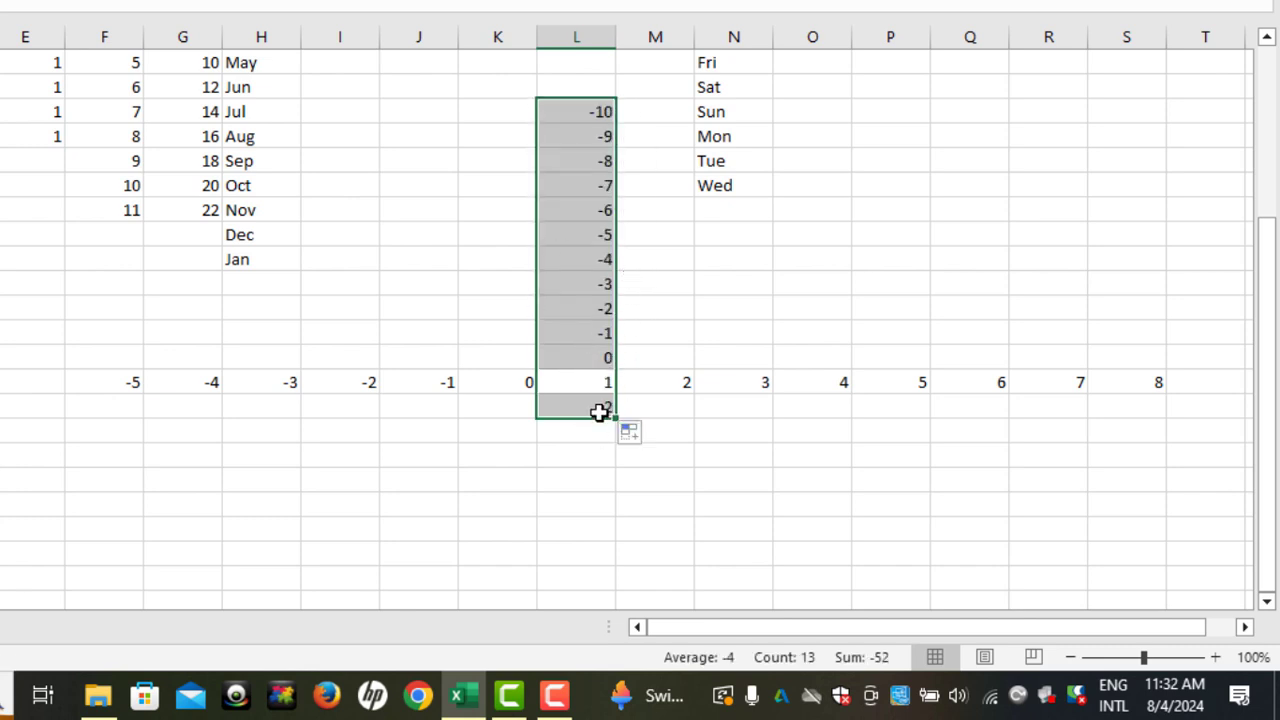
Extend the L24:L25 pair downward as a number series to 19 in L42.
left_click(600, 408)
left_click_drag(598, 386, 594, 556)
scroll(671, 429, "up", 3)
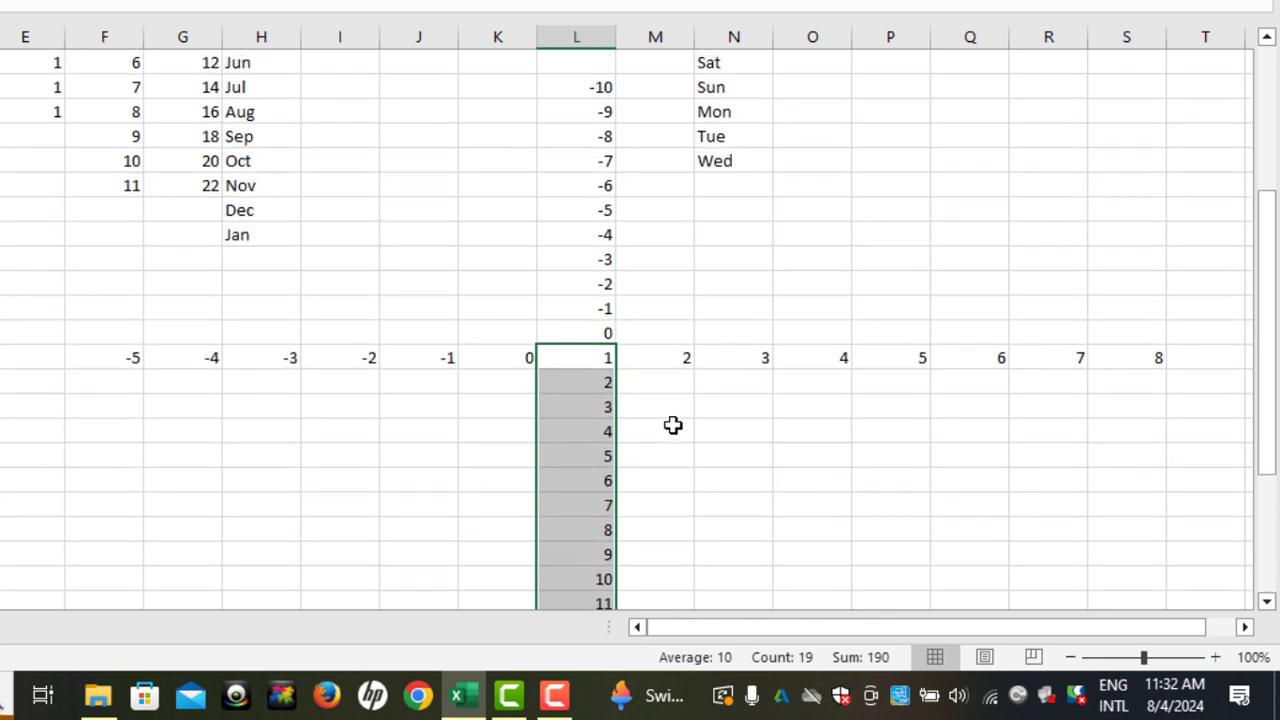
left_click(671, 428)
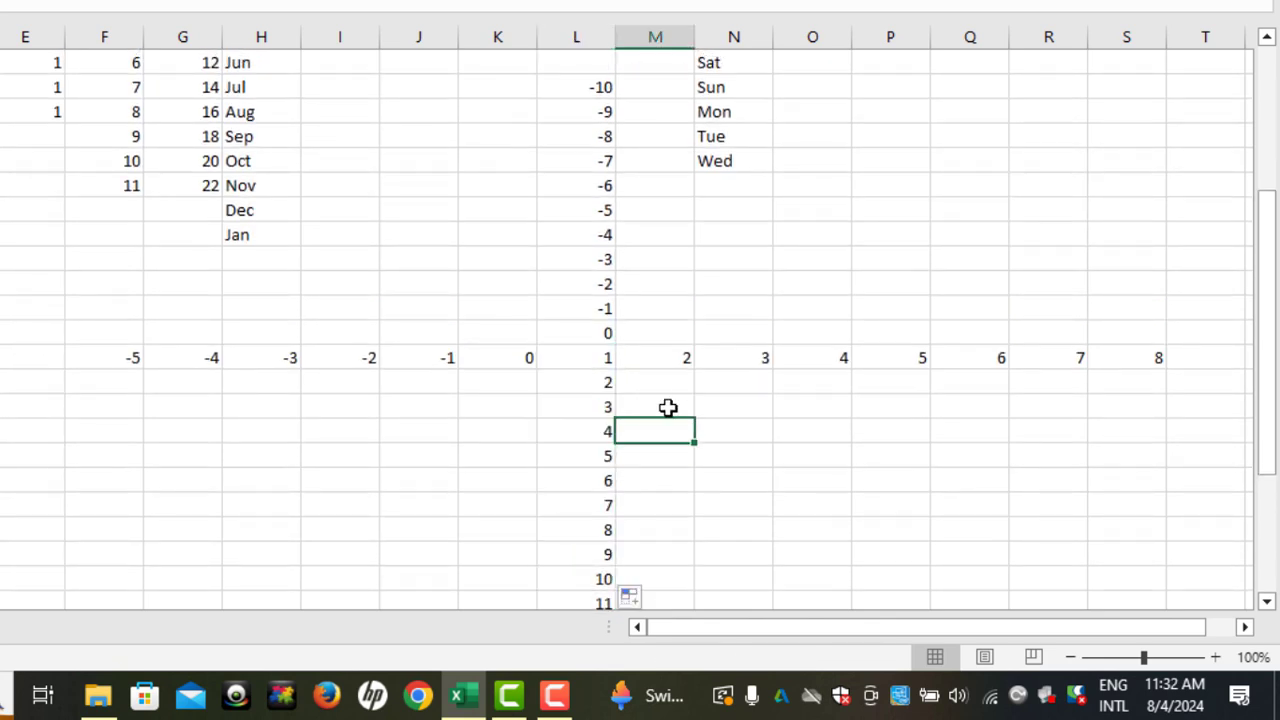
scroll(660, 410, "up", 2)
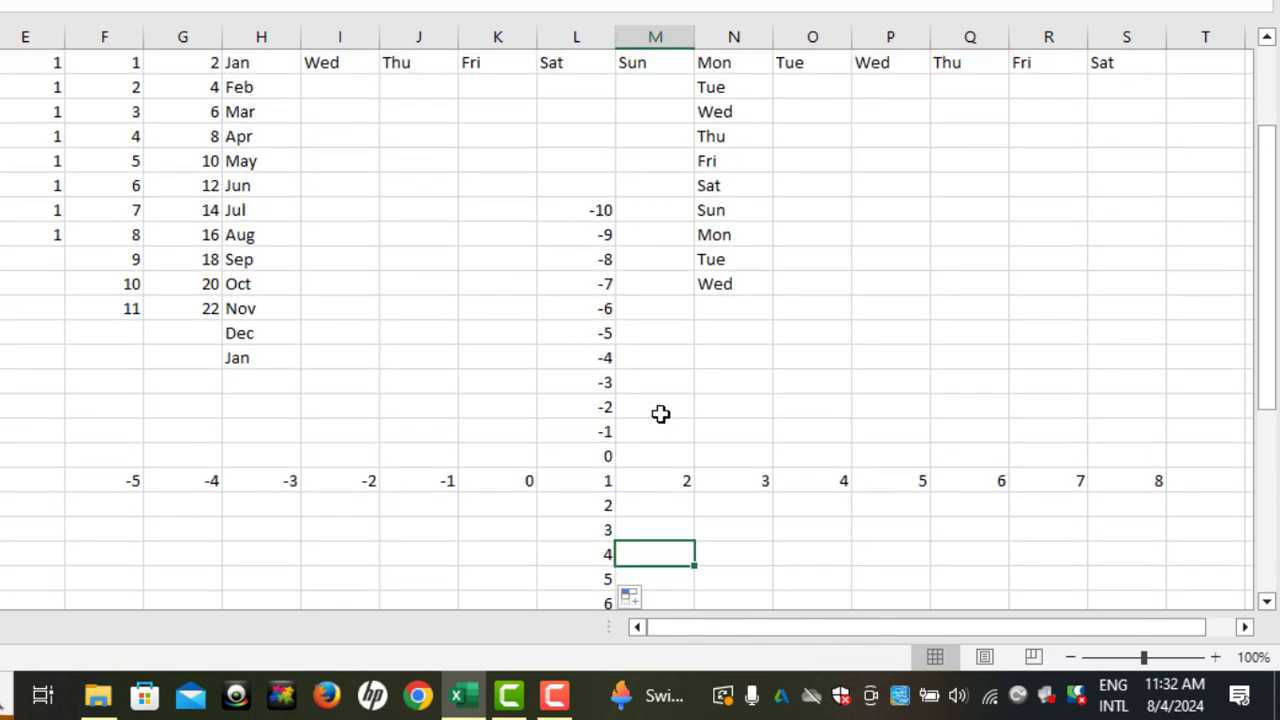
scroll(660, 413, "down", 2)
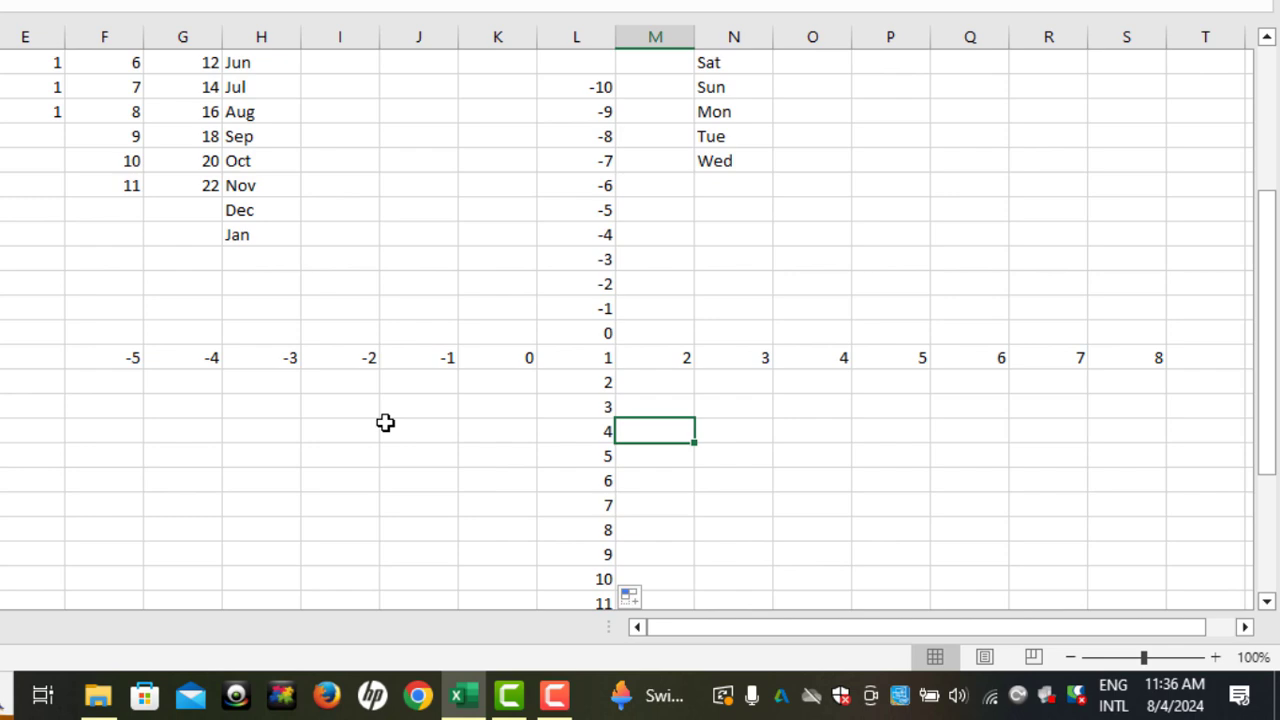
scroll(385, 422, "down", 2)
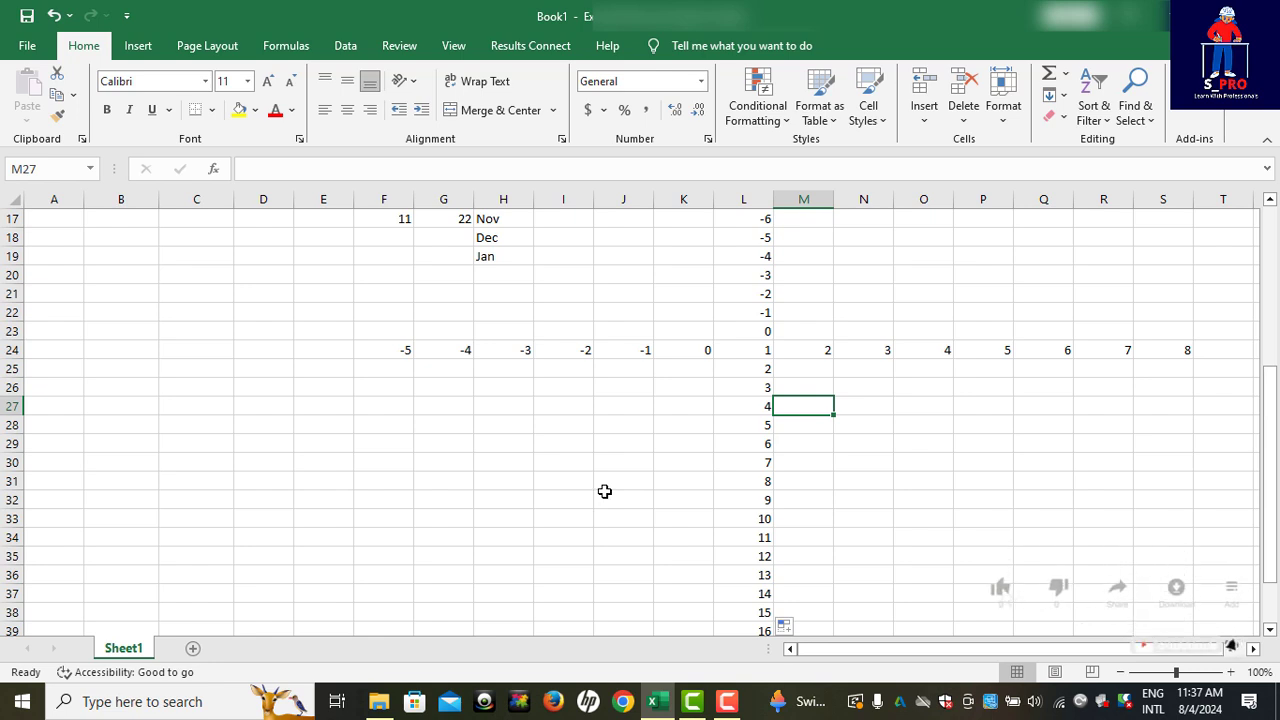
Clear all the sample series by deleting the contents of the range B1:T43.
scroll(604, 491, "up", 5)
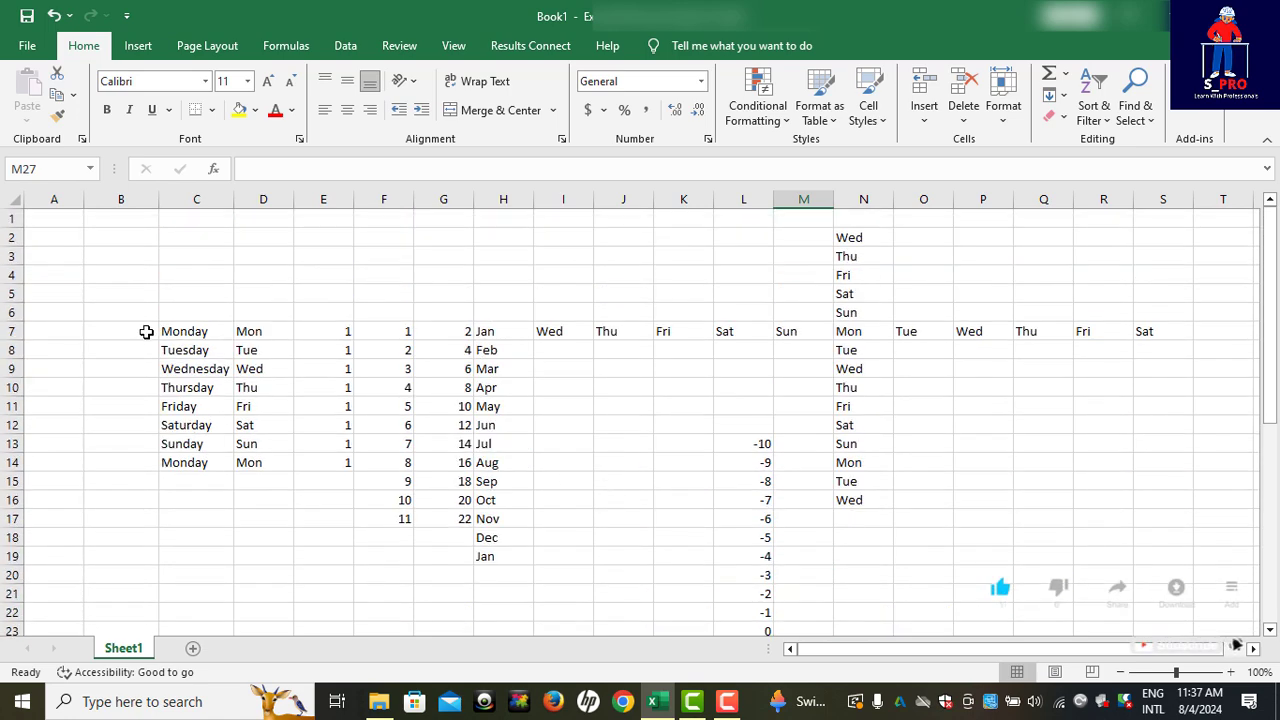
left_click_drag(137, 218, 1163, 612)
left_click_drag(1206, 657, 1130, 594)
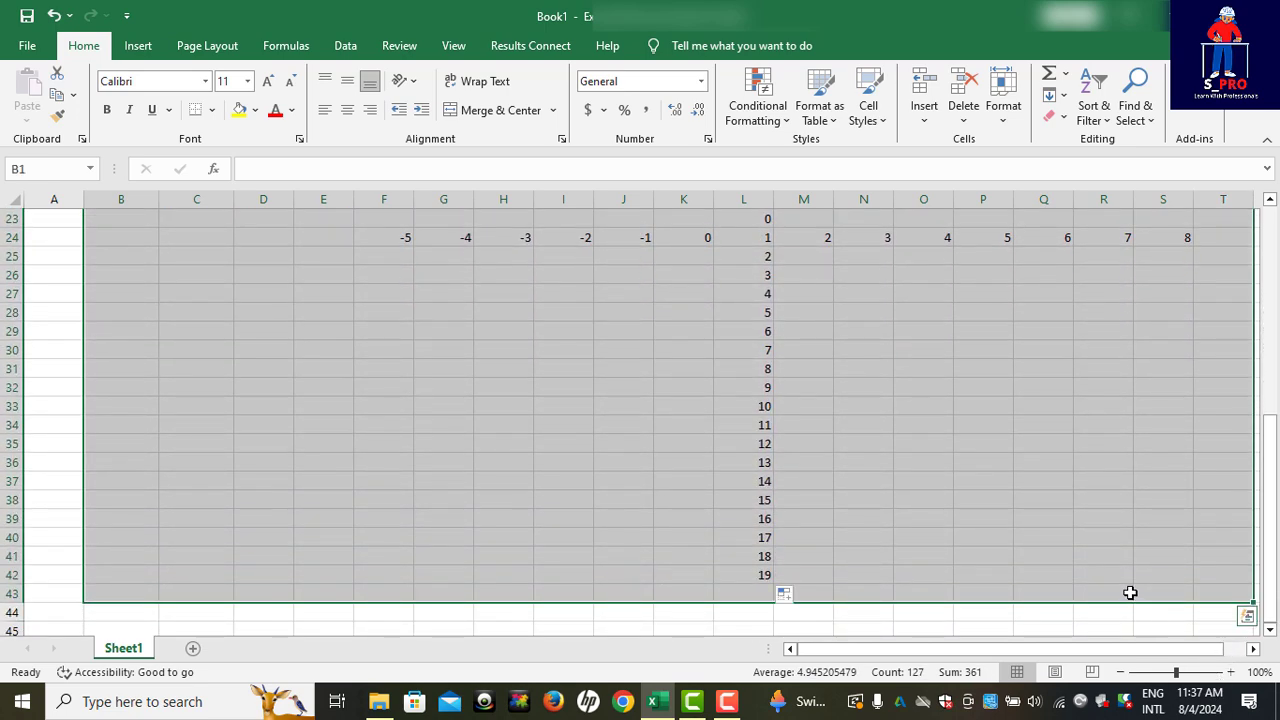
key("Delete")
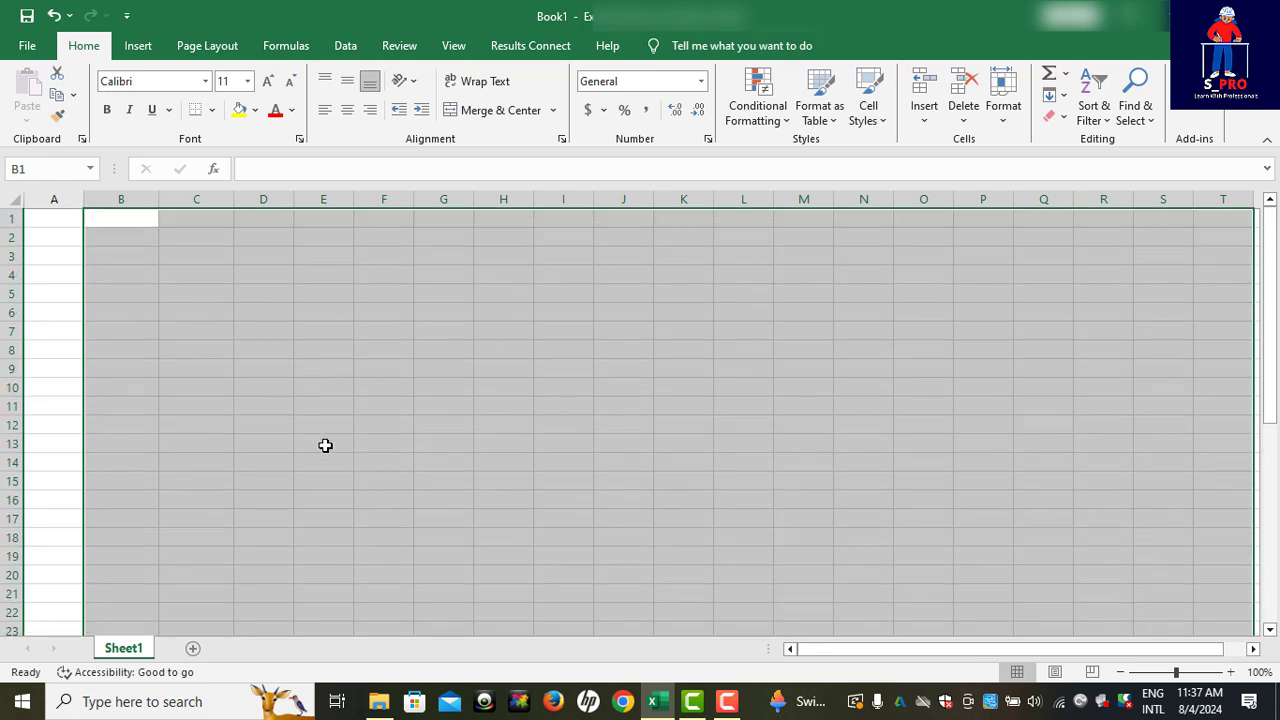
Enter three sample first names down column B in cells B3 to B5, one per cell.
left_click(228, 388)
left_click(128, 257)
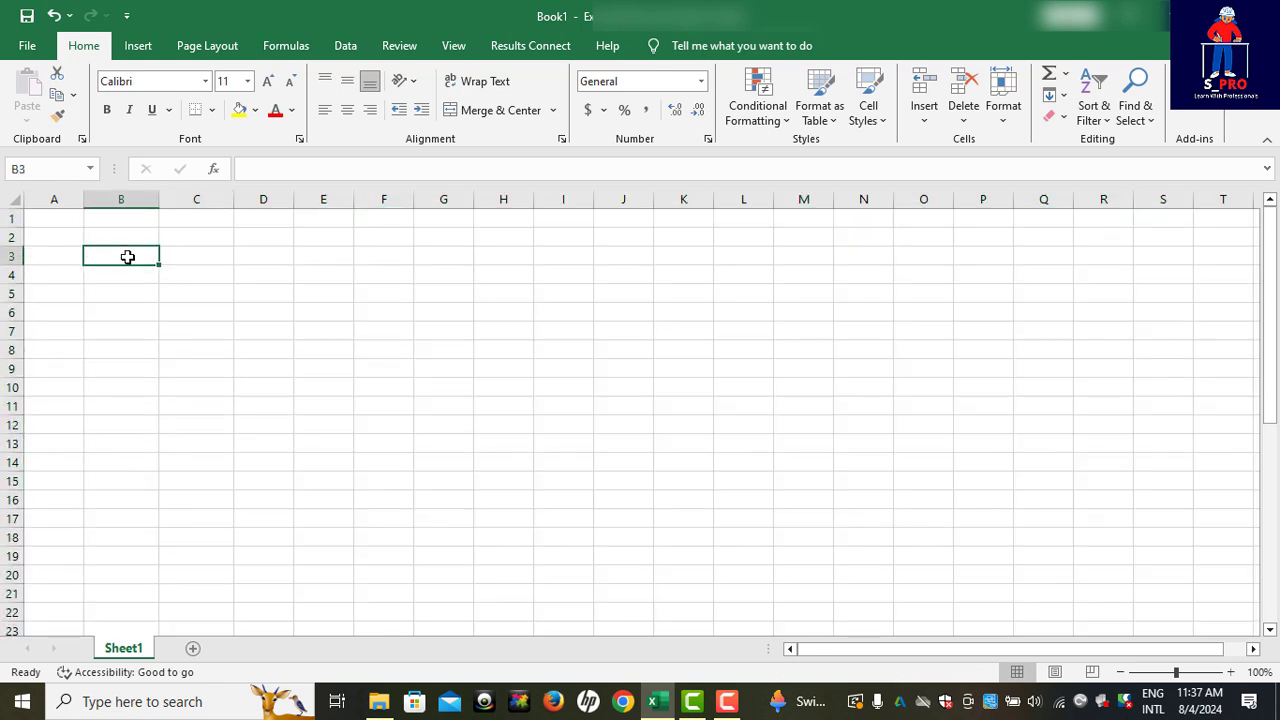
double_click(128, 257)
type("James")
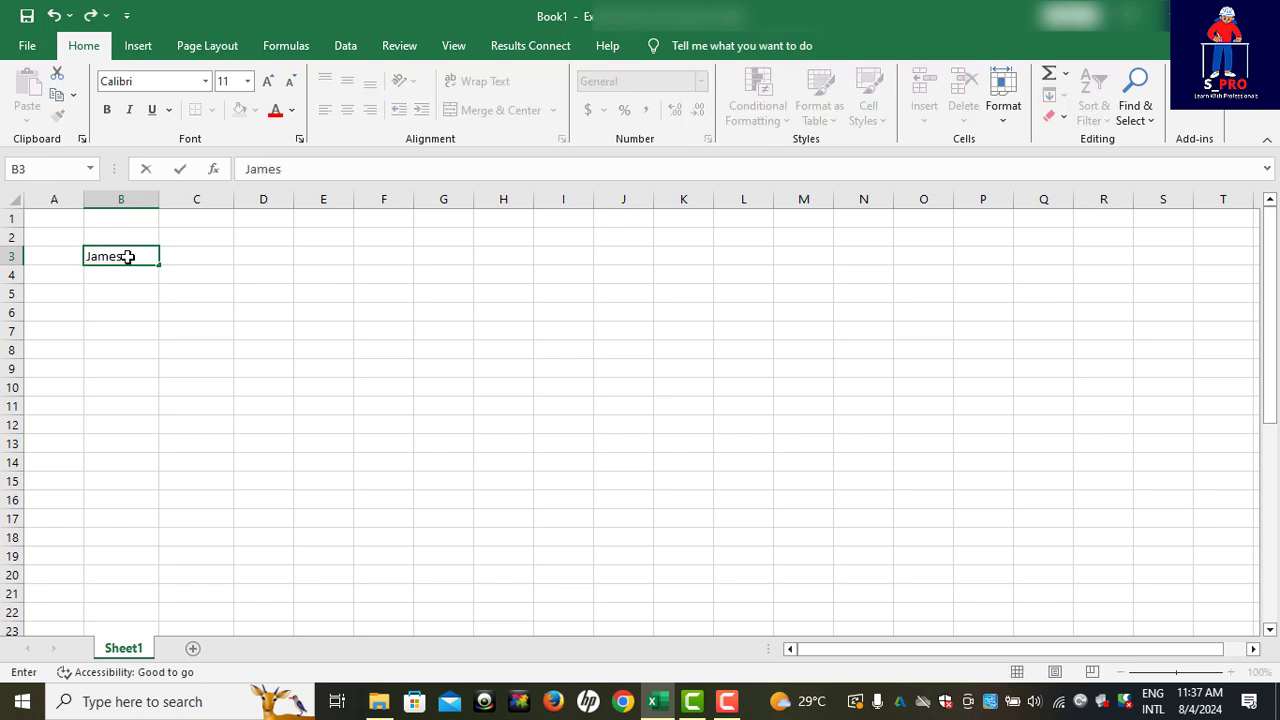
key("Return")
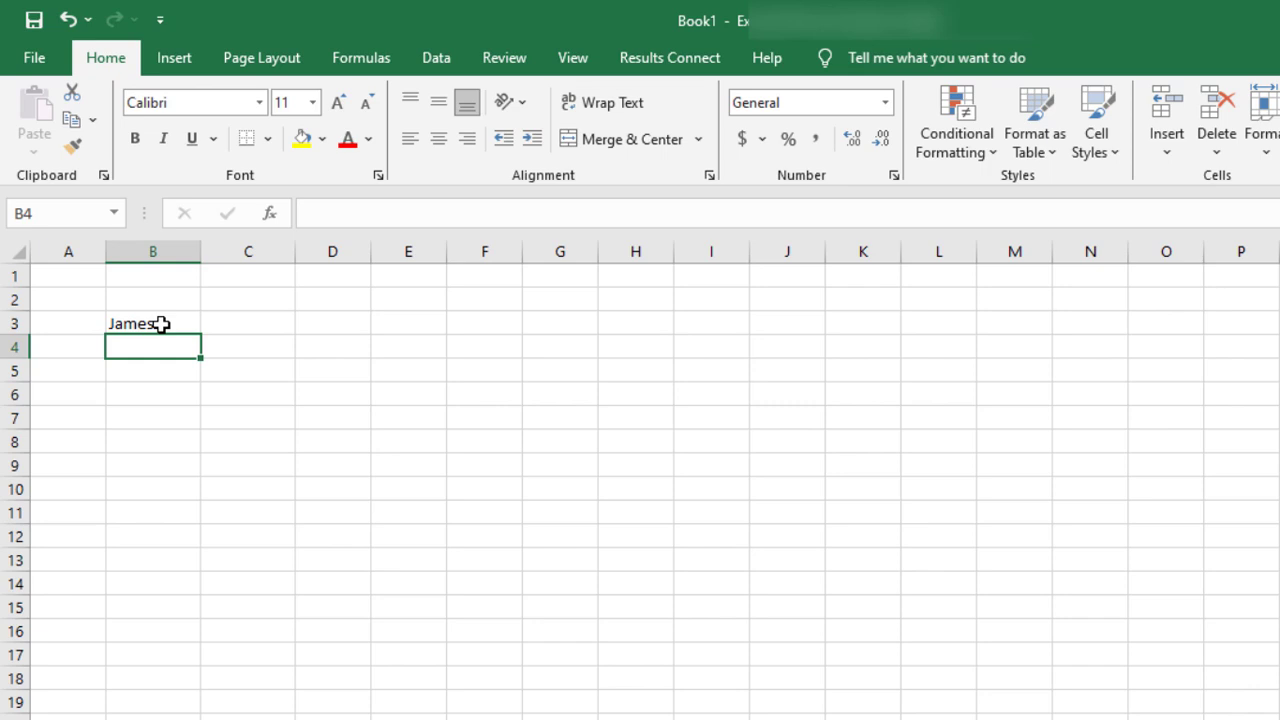
type("Johm")
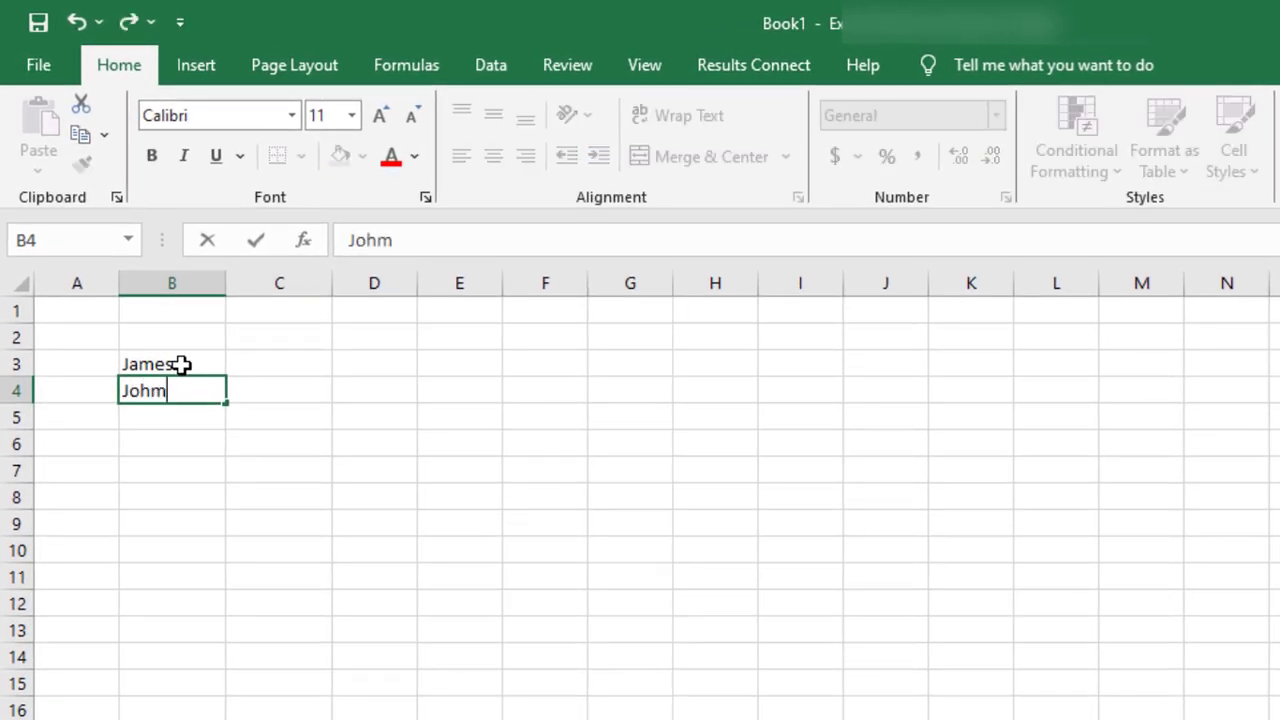
key("BackSpace")
type("n")
key("Return")
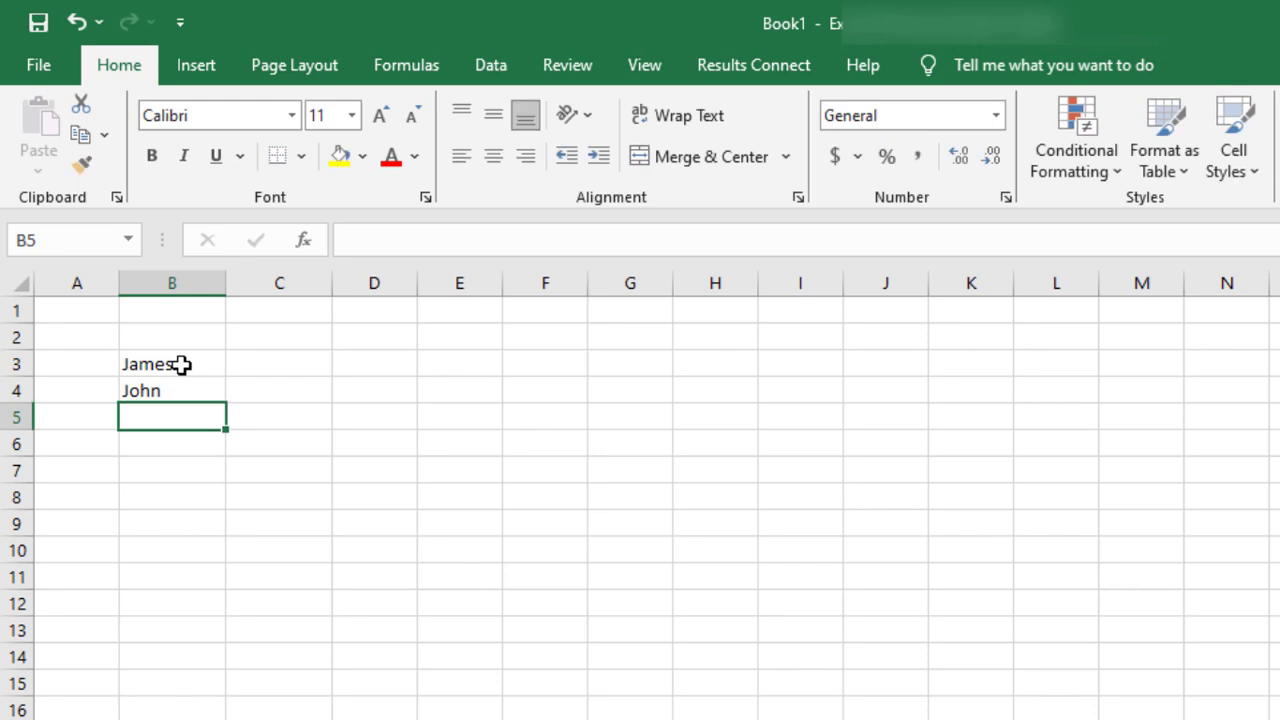
type("Esther")
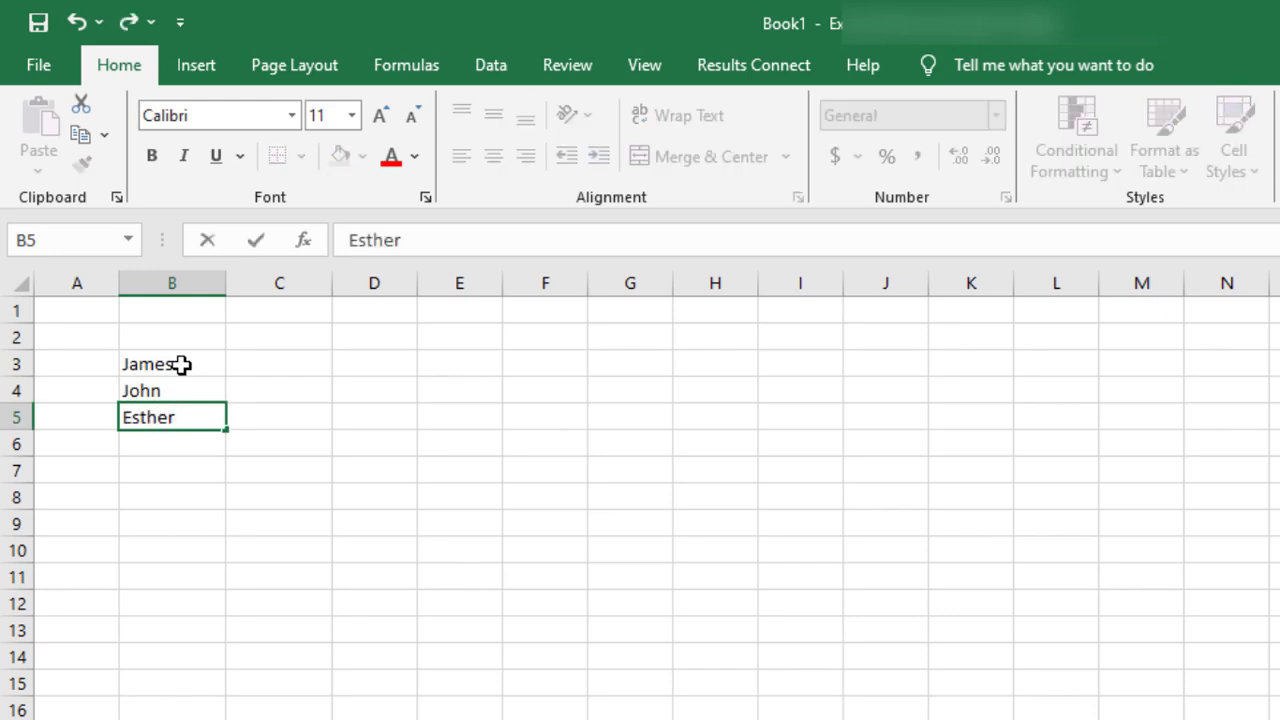
key("Return")
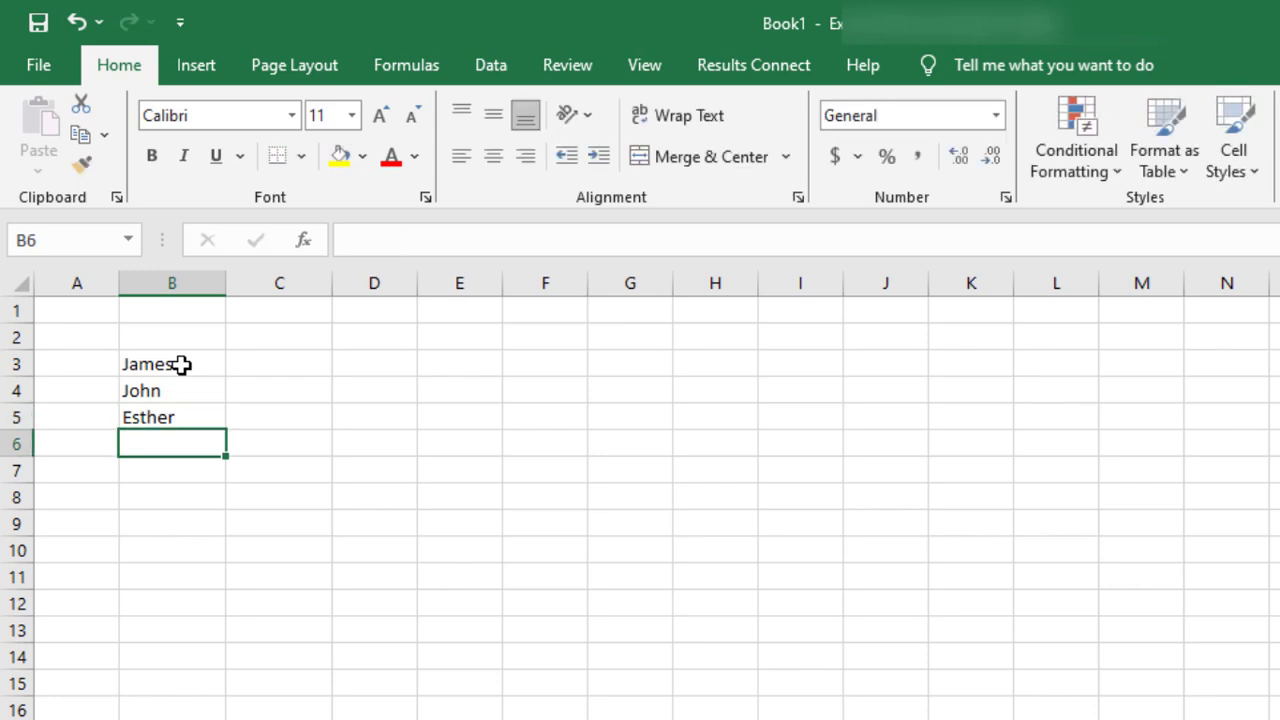
Continue the column with five more sample first names in cells B6 to B10.
type("Jude")
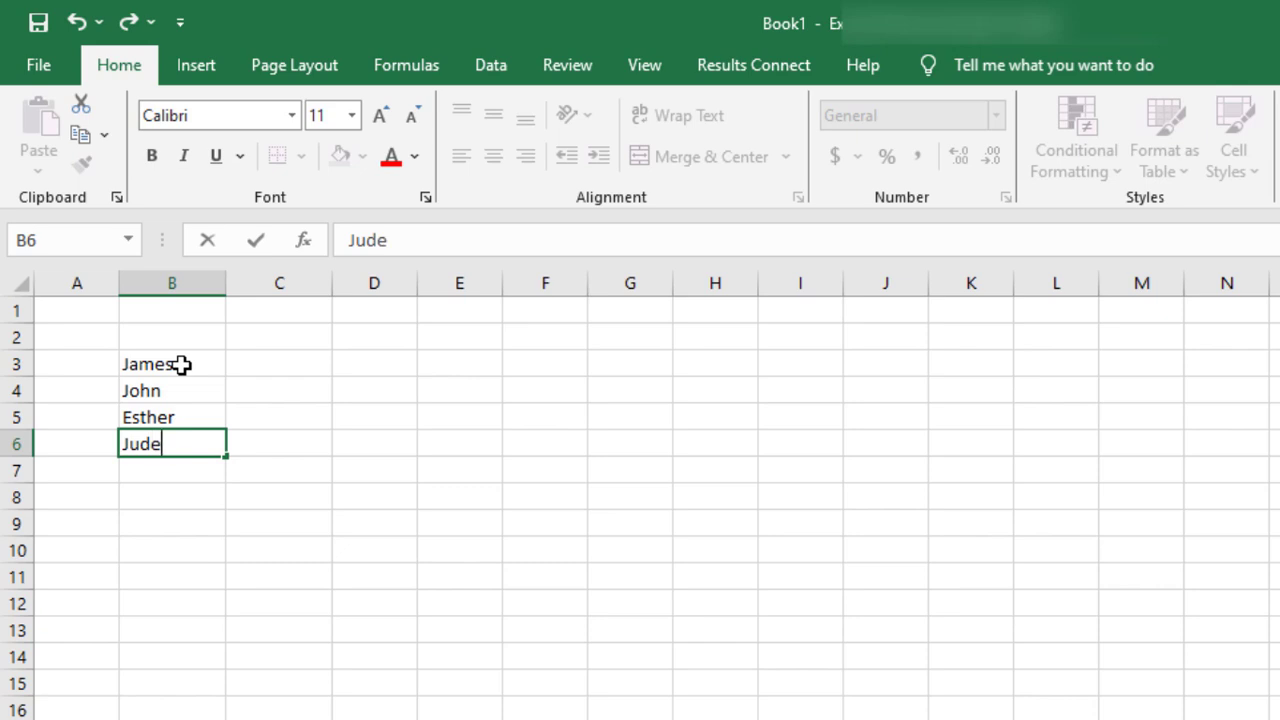
key("Return")
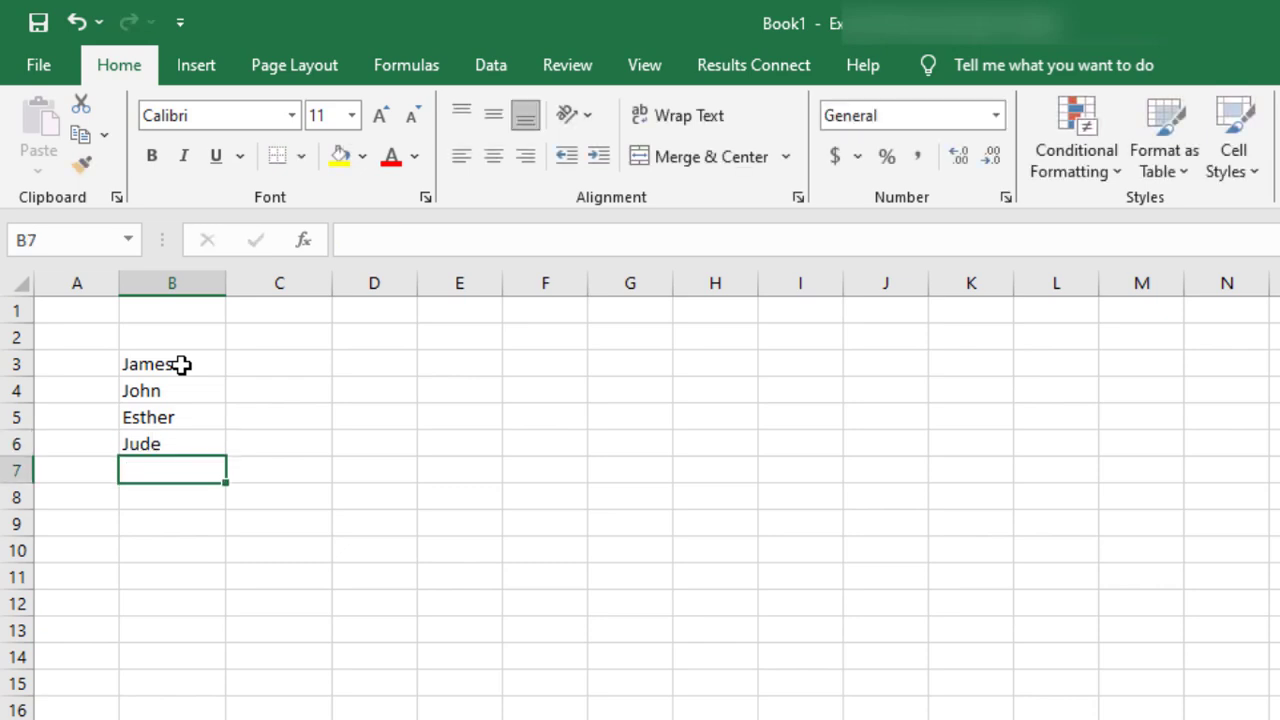
type("Joy")
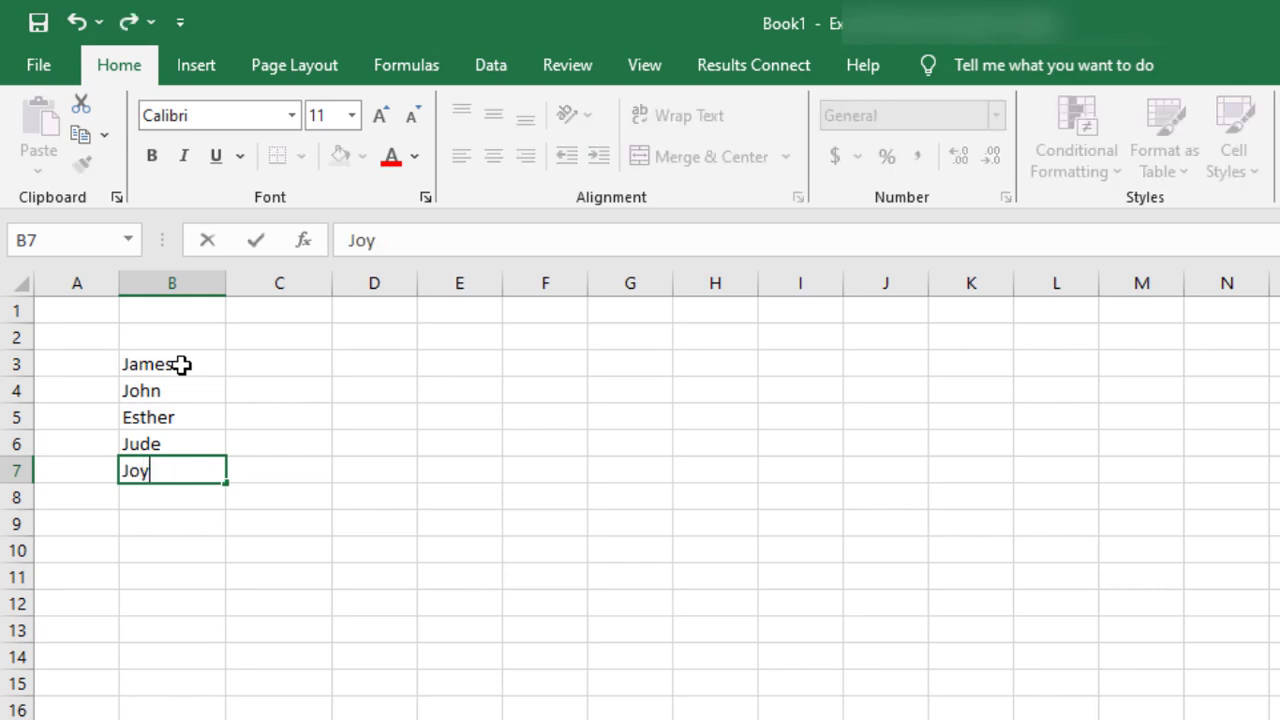
key("Return")
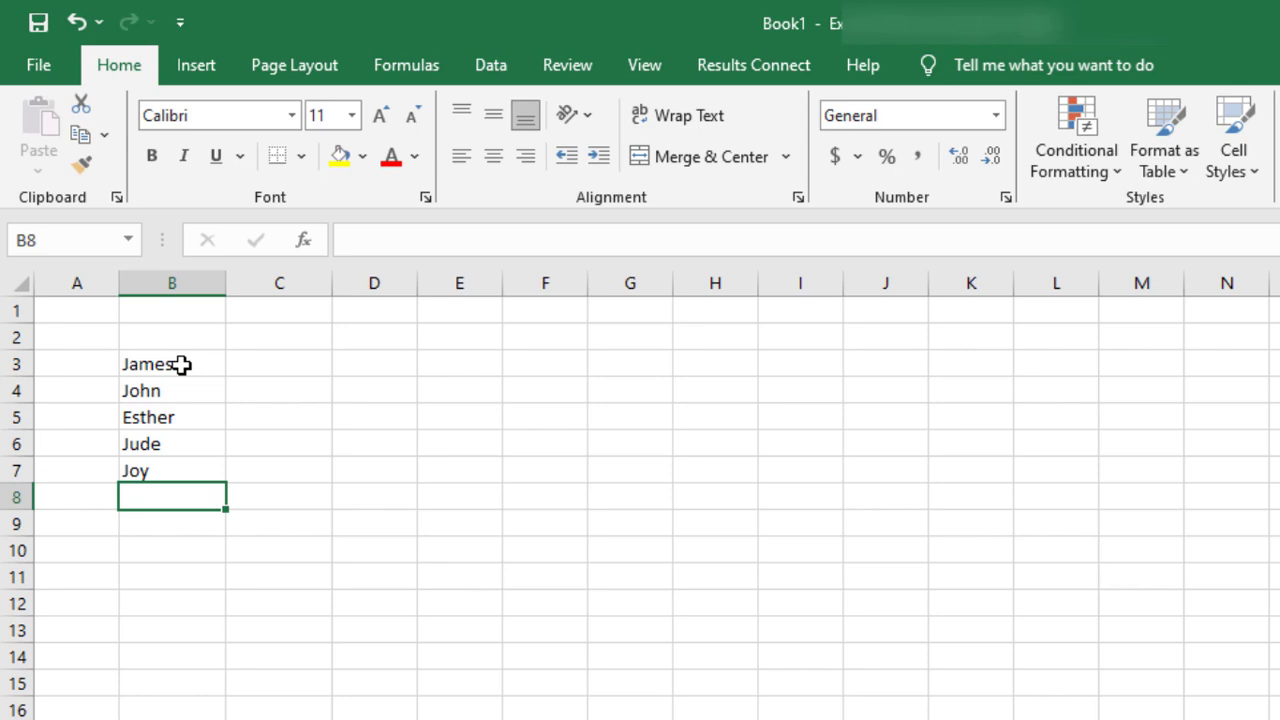
type("Jide")
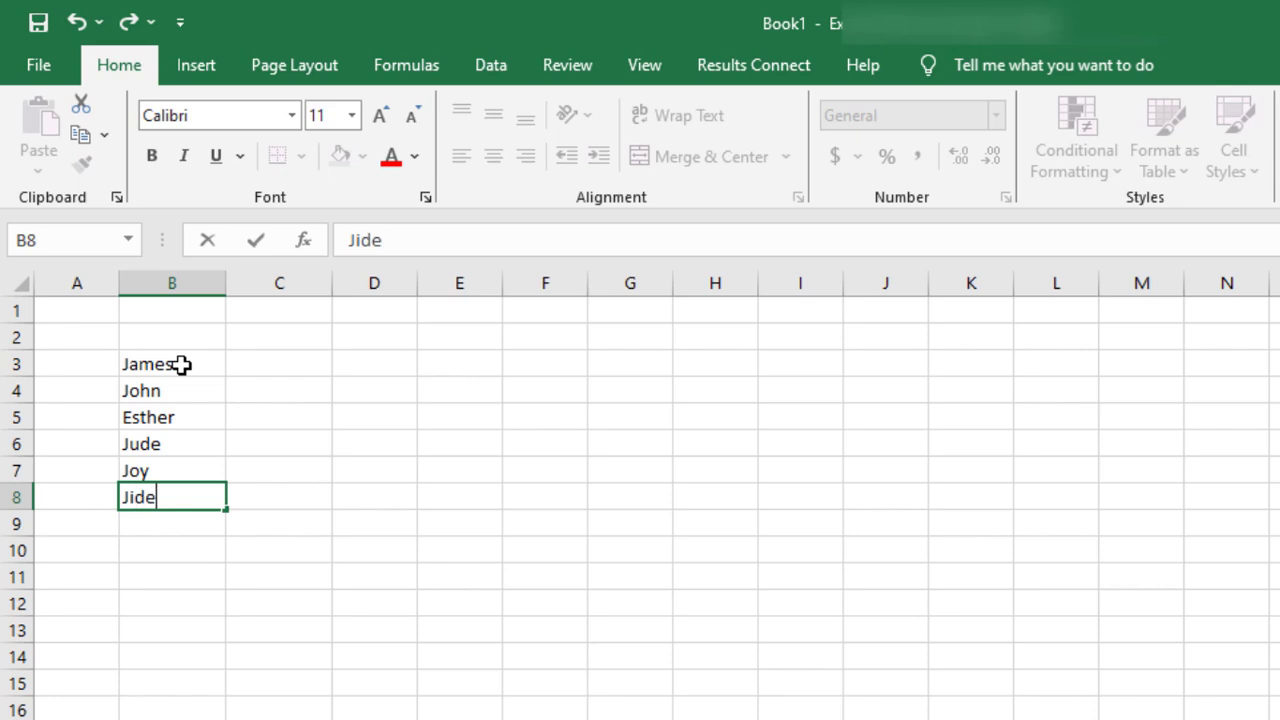
key("Return")
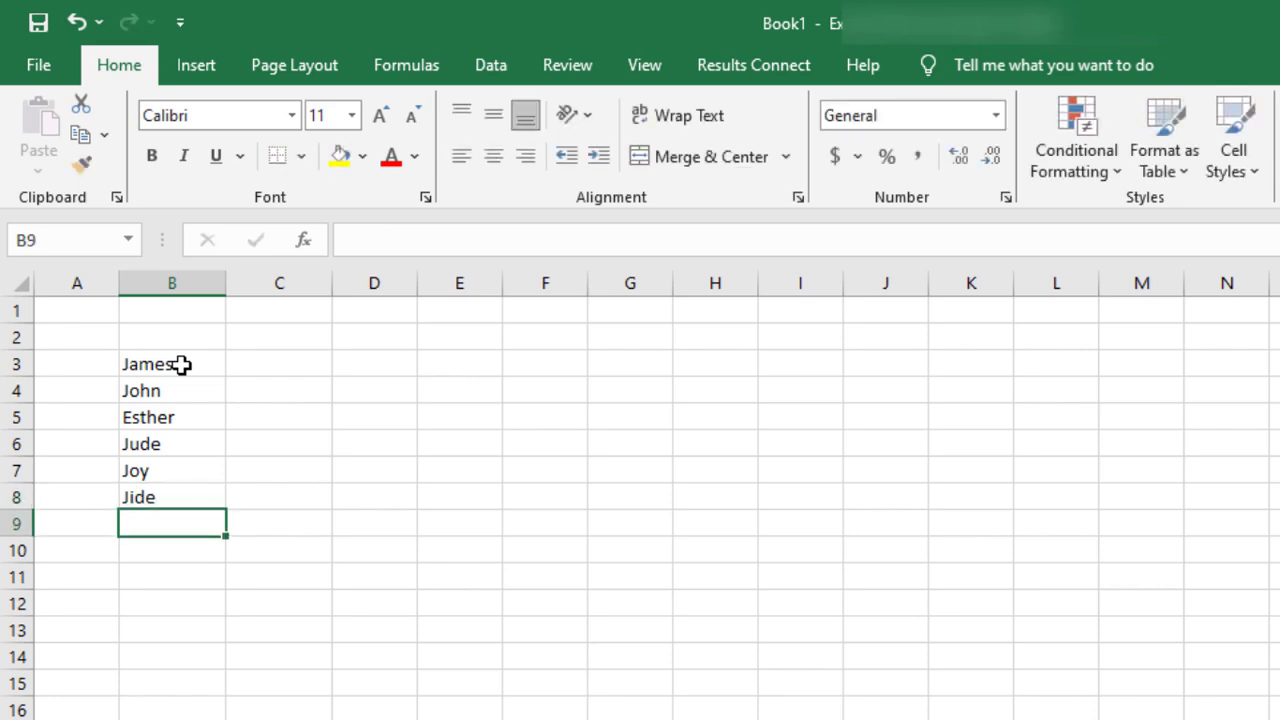
type("Tobi")
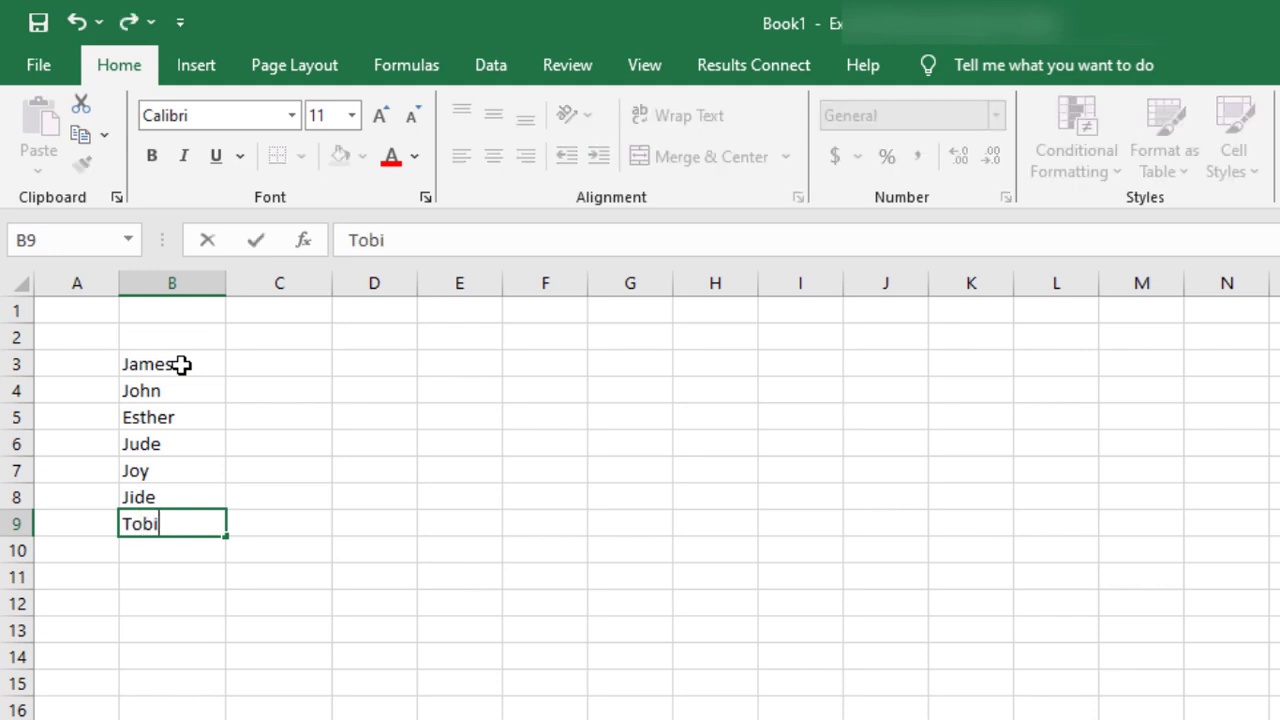
key("Return")
type("Fran")
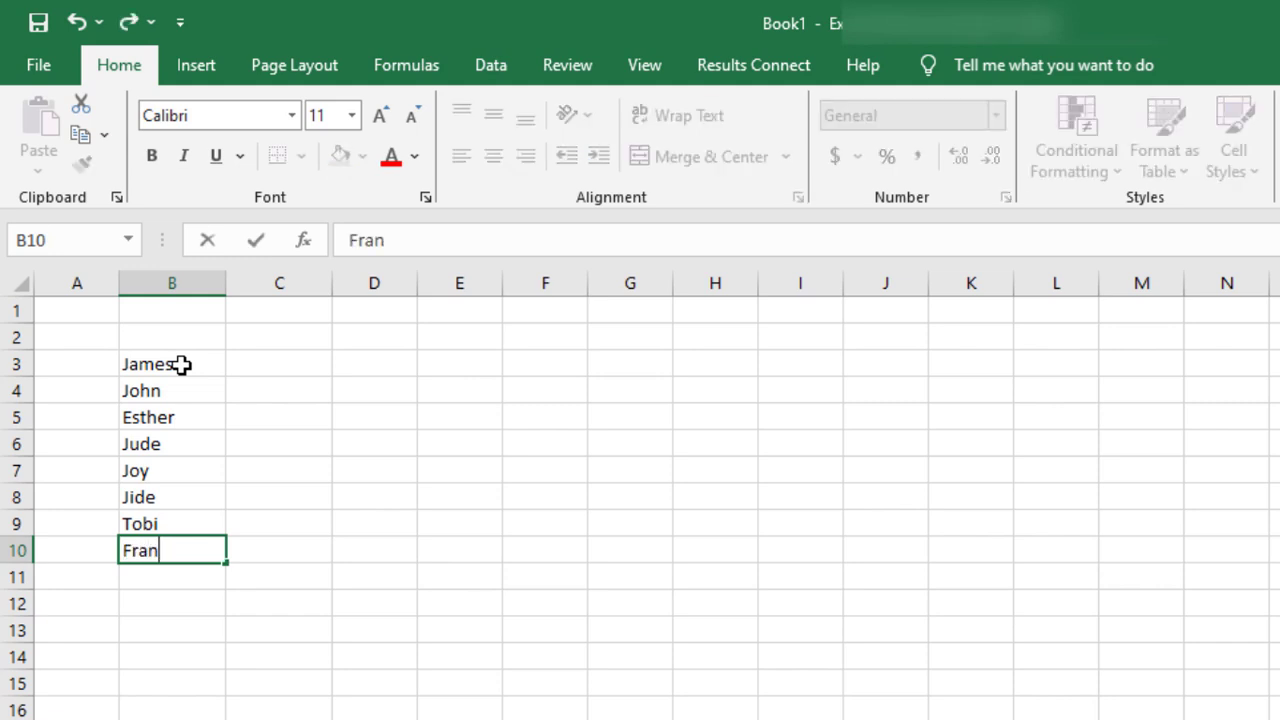
type("k")
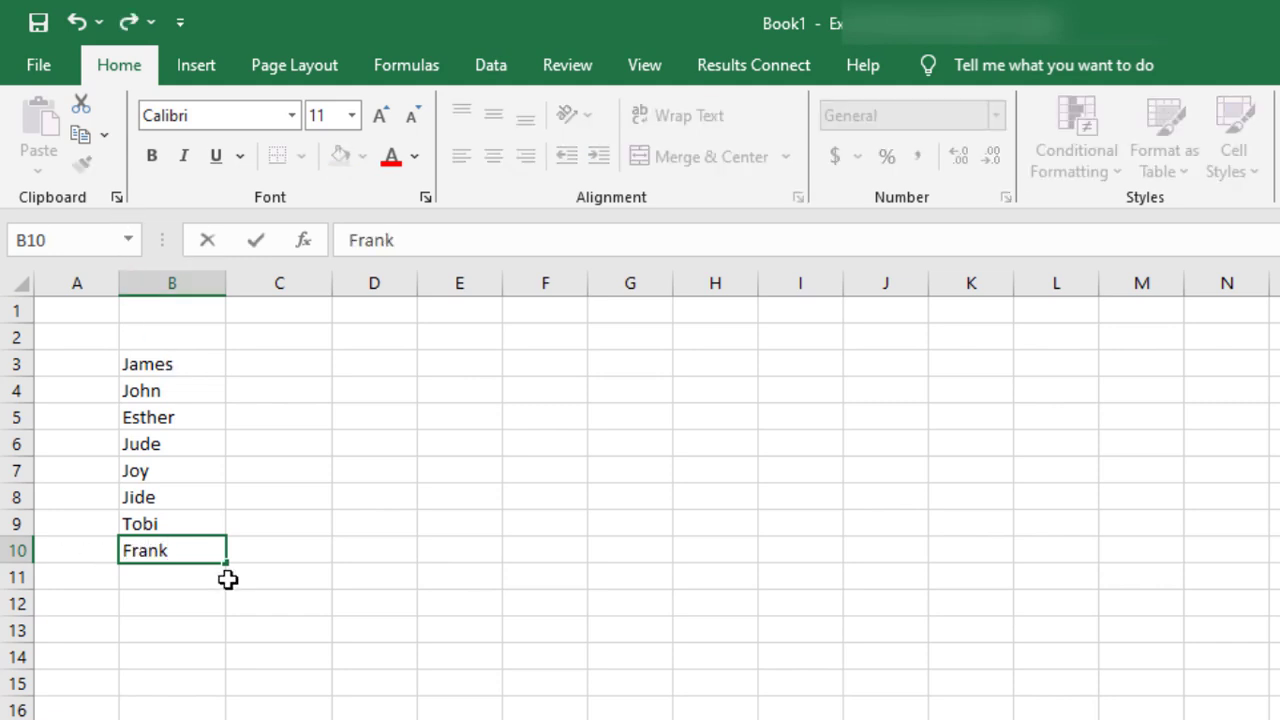
left_click(192, 576)
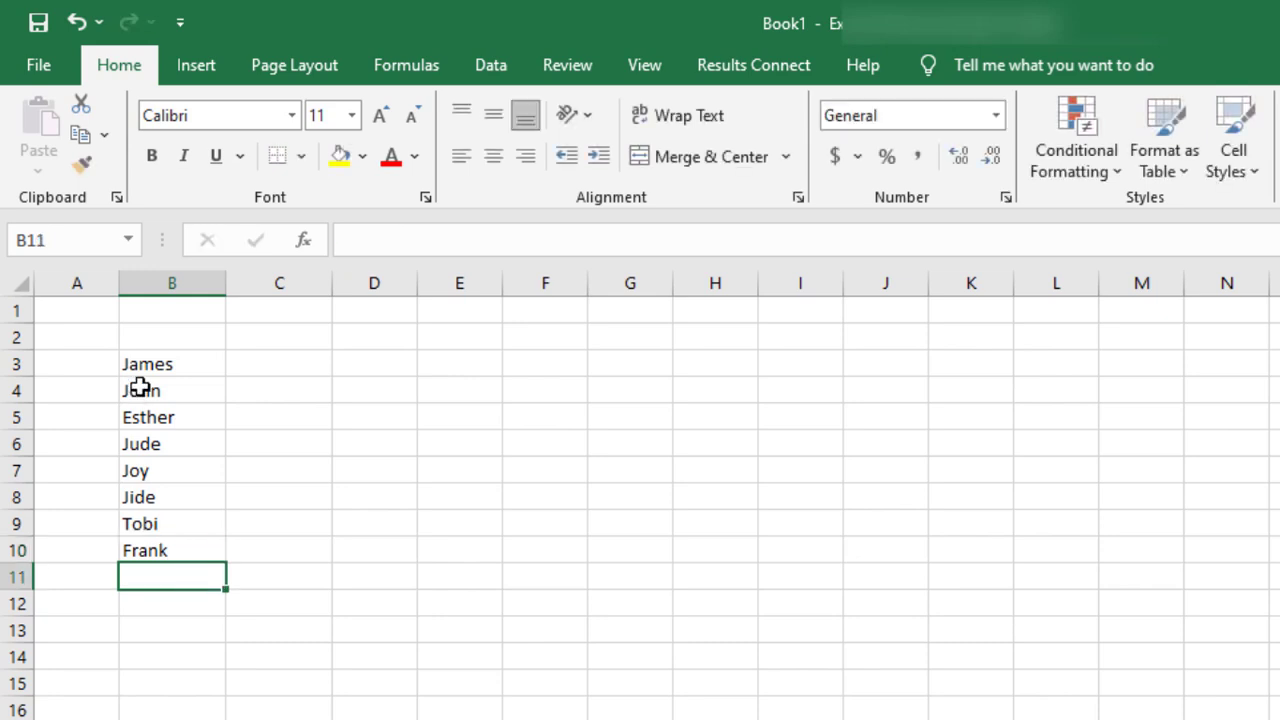
left_click_drag(138, 364, 147, 550)
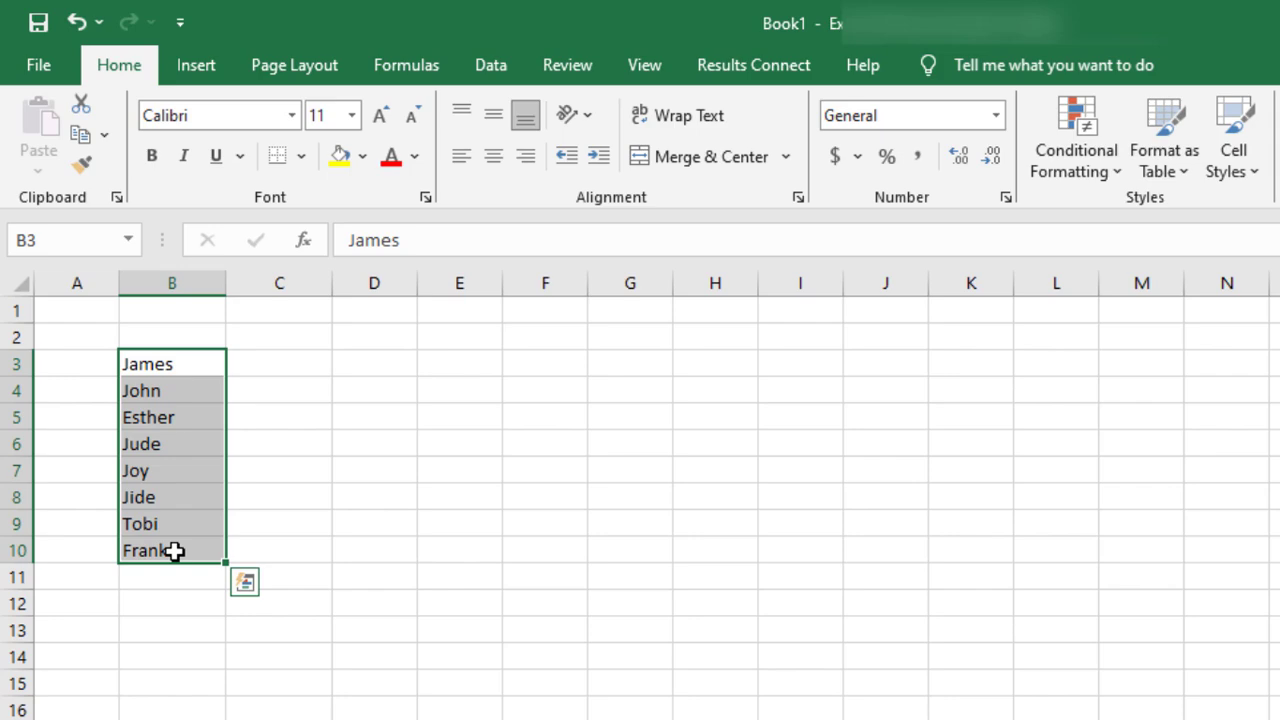
left_click(368, 606)
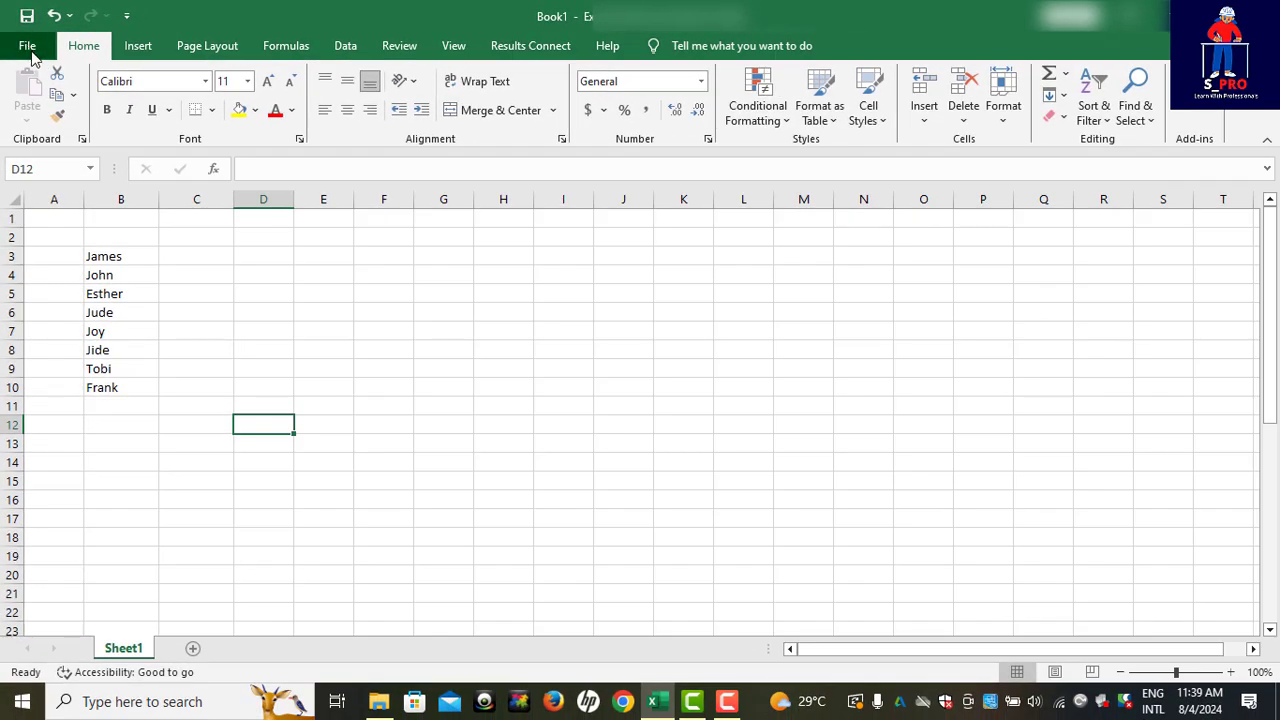
Open the custom lists editor from the General section of the advanced Excel options.
left_click(28, 47)
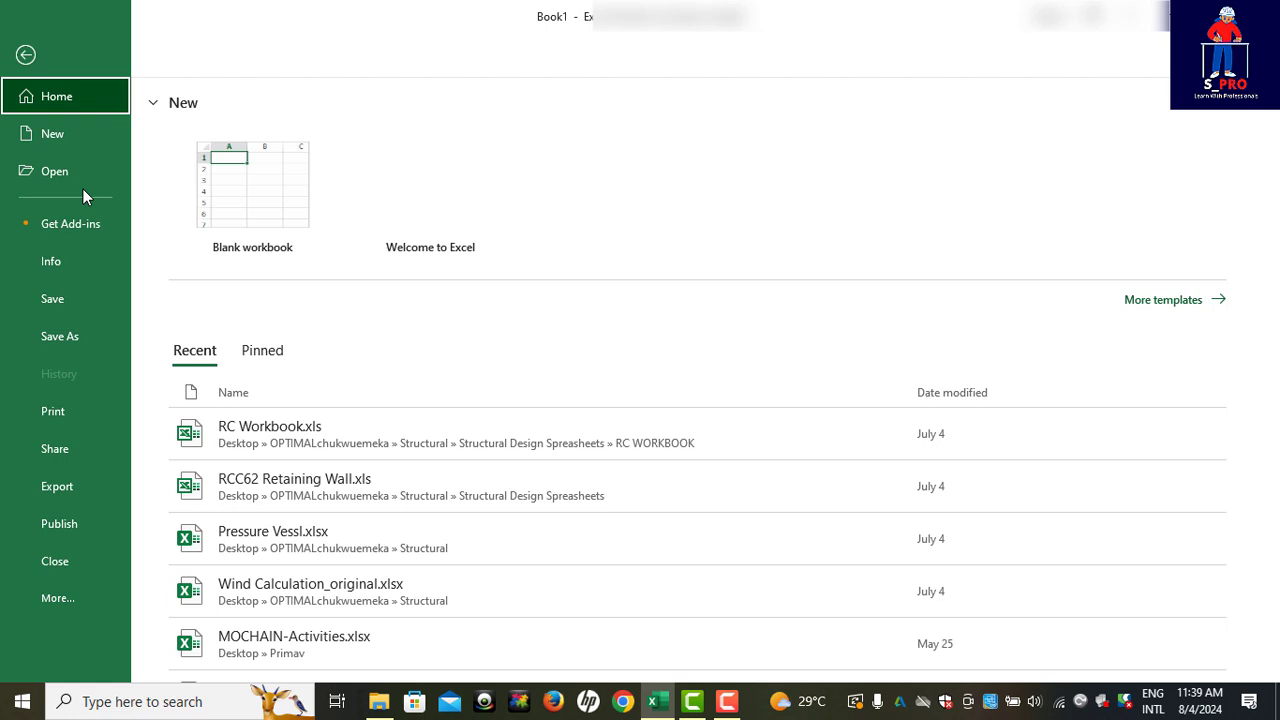
left_click(60, 600)
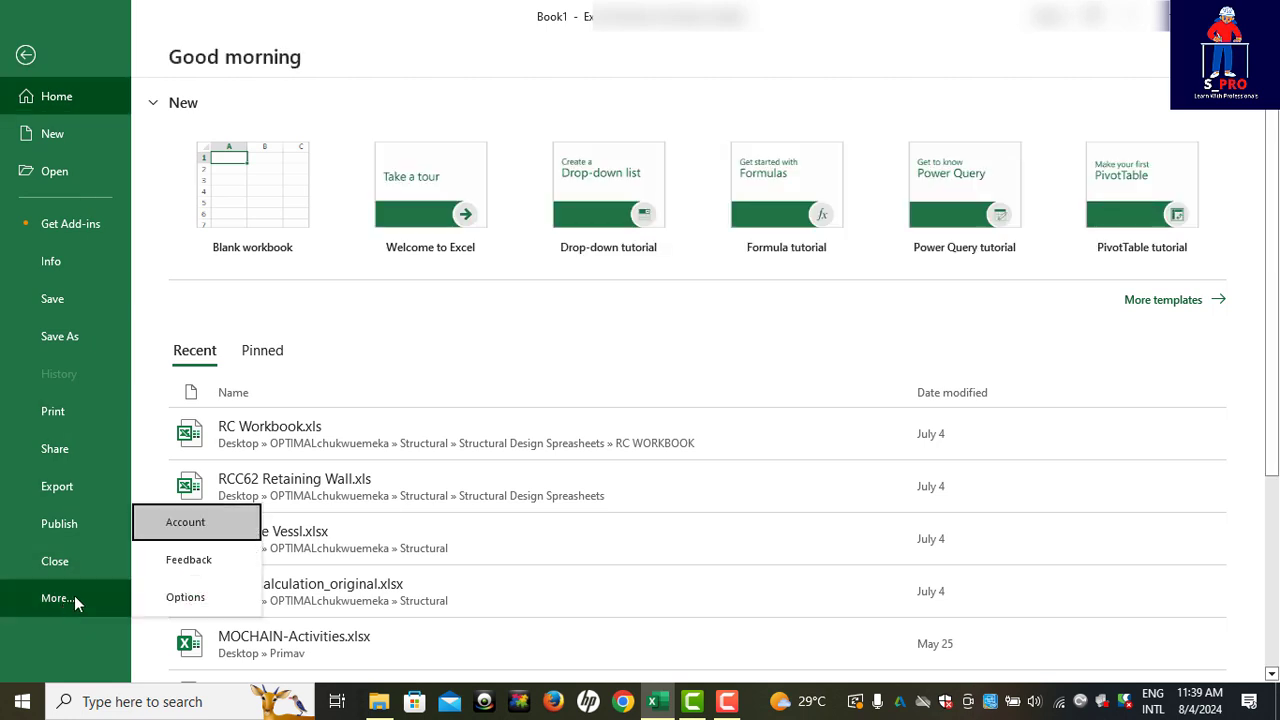
left_click(193, 598)
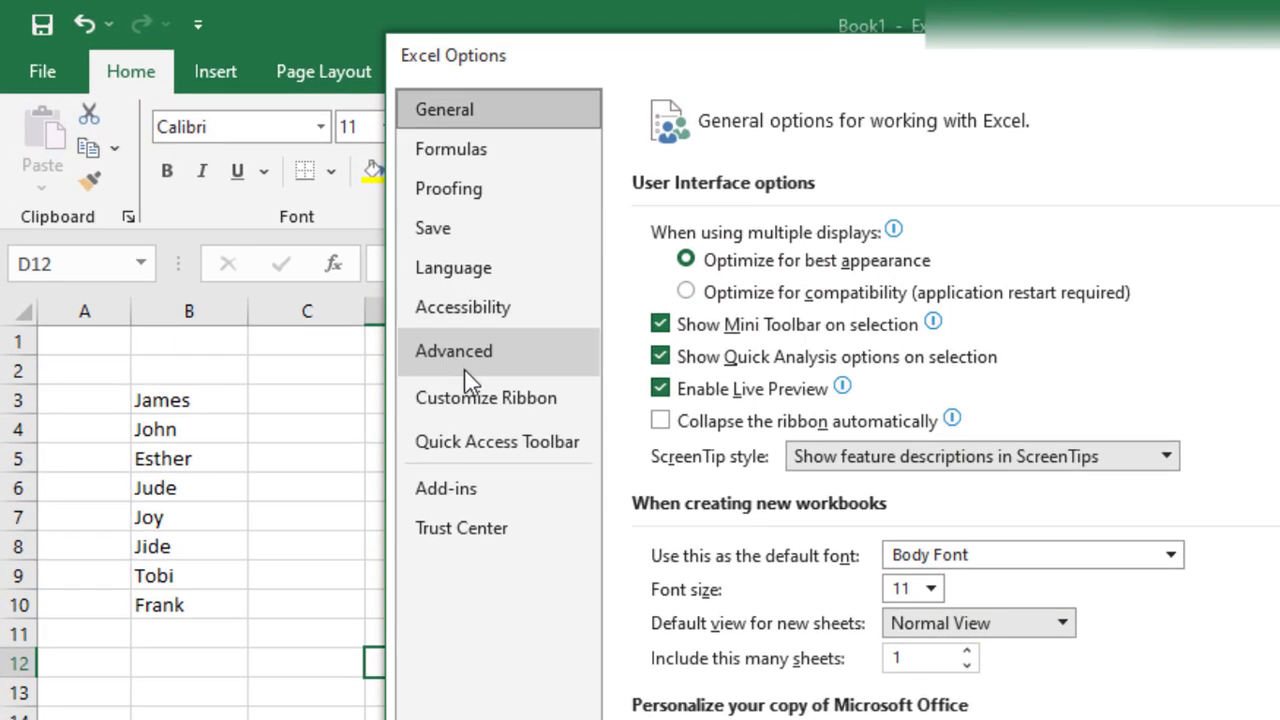
left_click(464, 368)
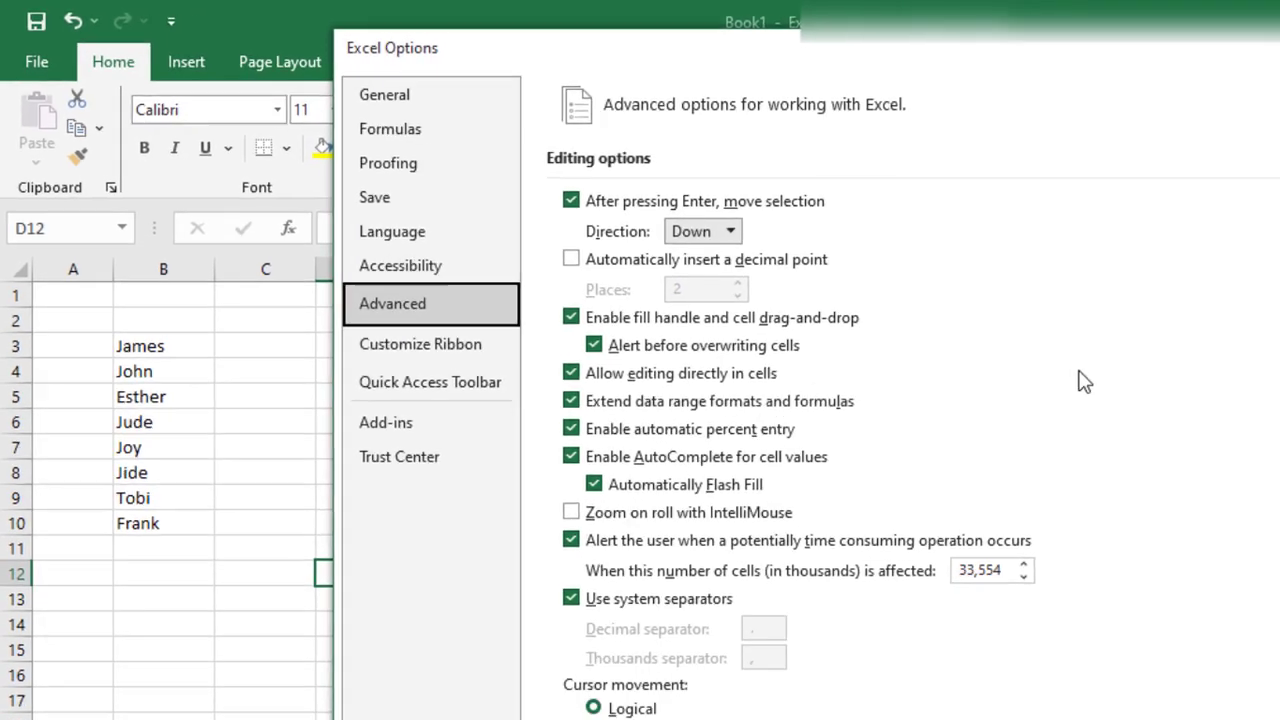
scroll(1081, 468, "down", 12)
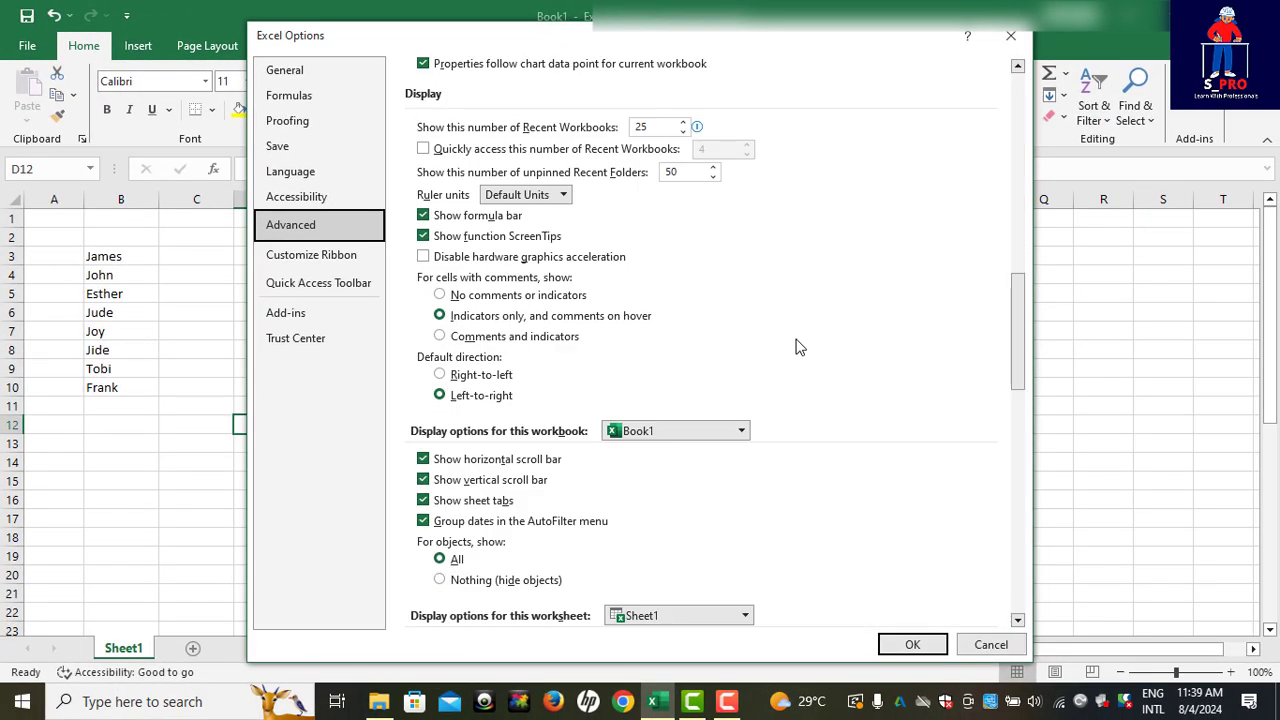
scroll(796, 347, "down", 15)
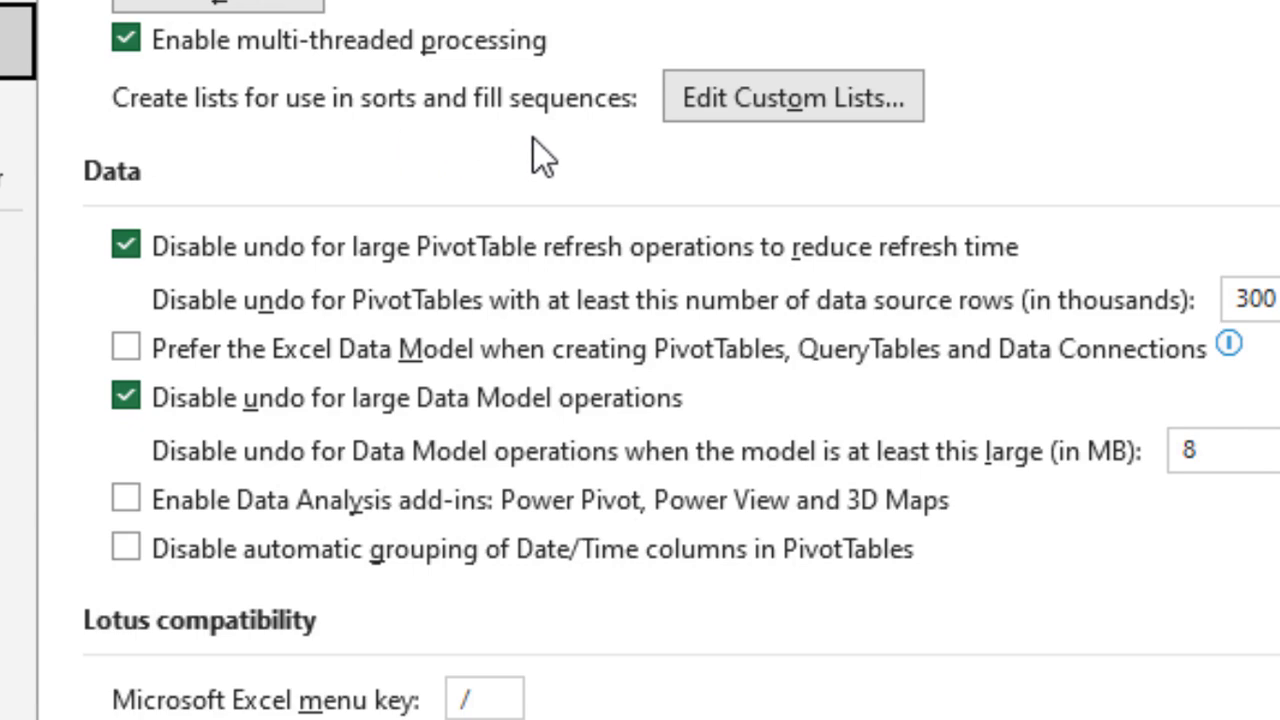
left_click(815, 100)
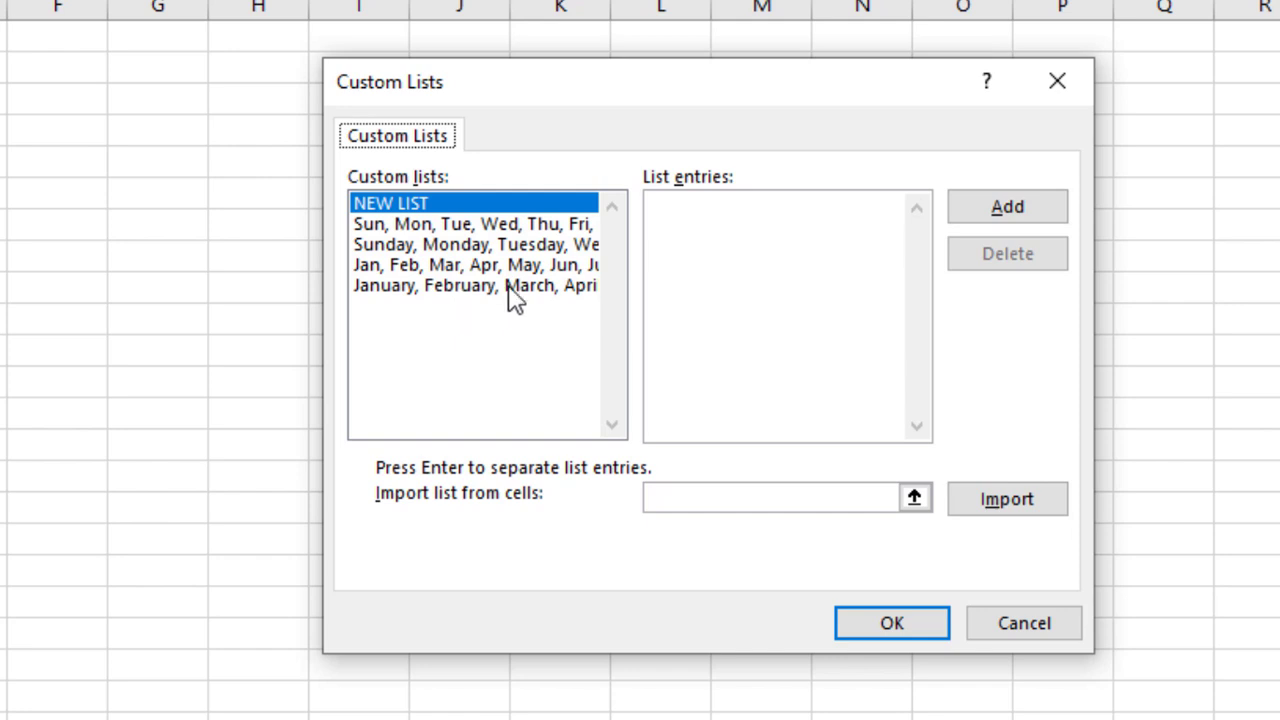
left_click(694, 229)
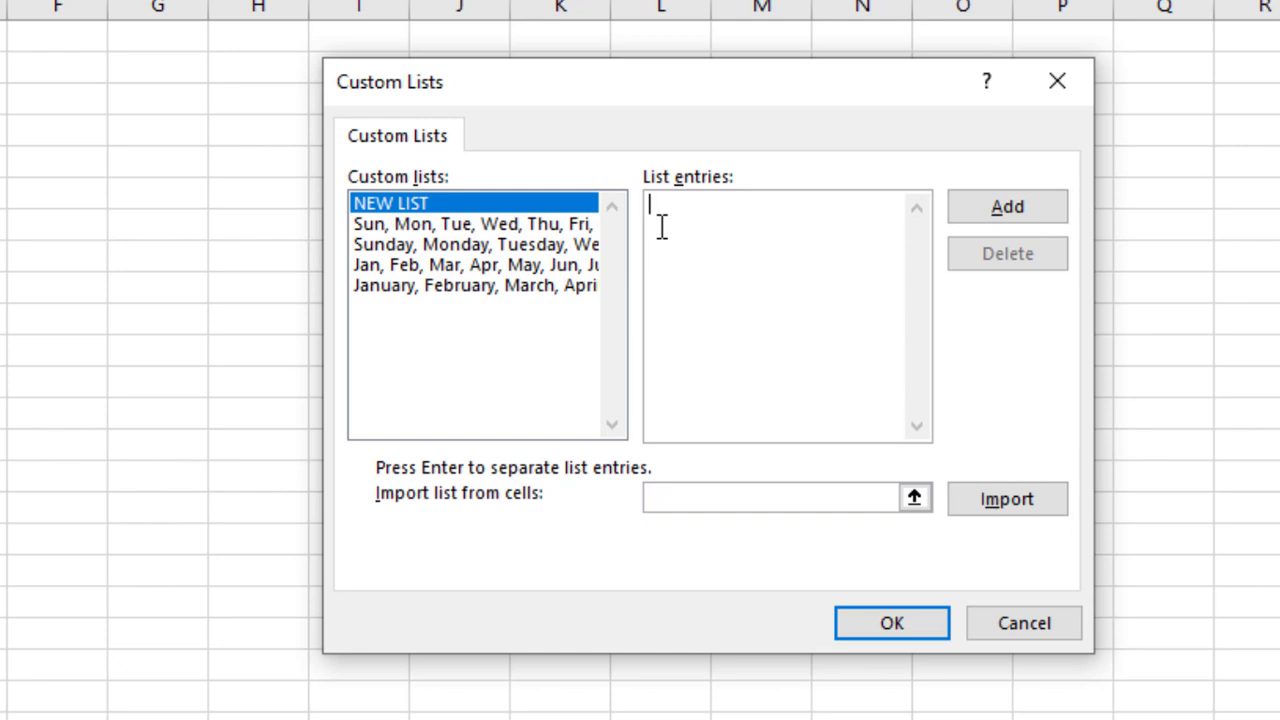
type("James")
key("Return")
left_click_drag(679, 196, 651, 219)
key("Delete")
left_click(1010, 212)
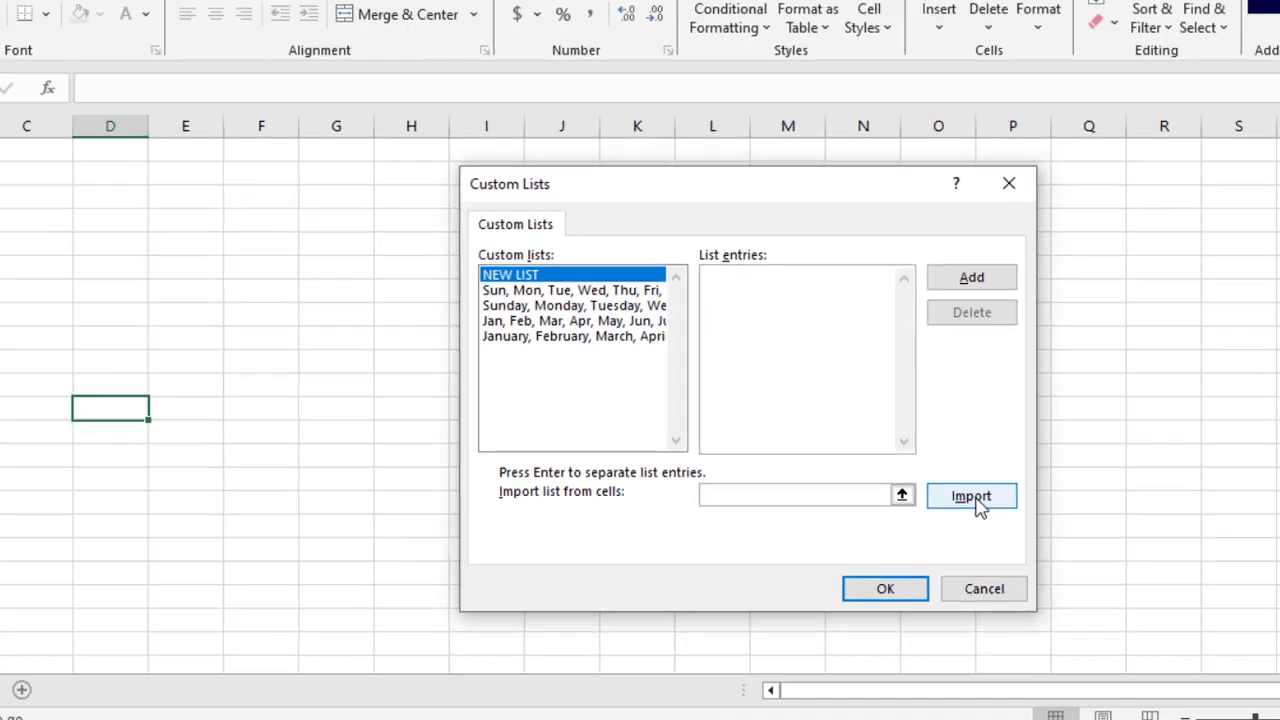
Import the names in $B$3:$B$10 as a new custom list and accept the changed Excel options.
left_click(1010, 505)
left_click(893, 494)
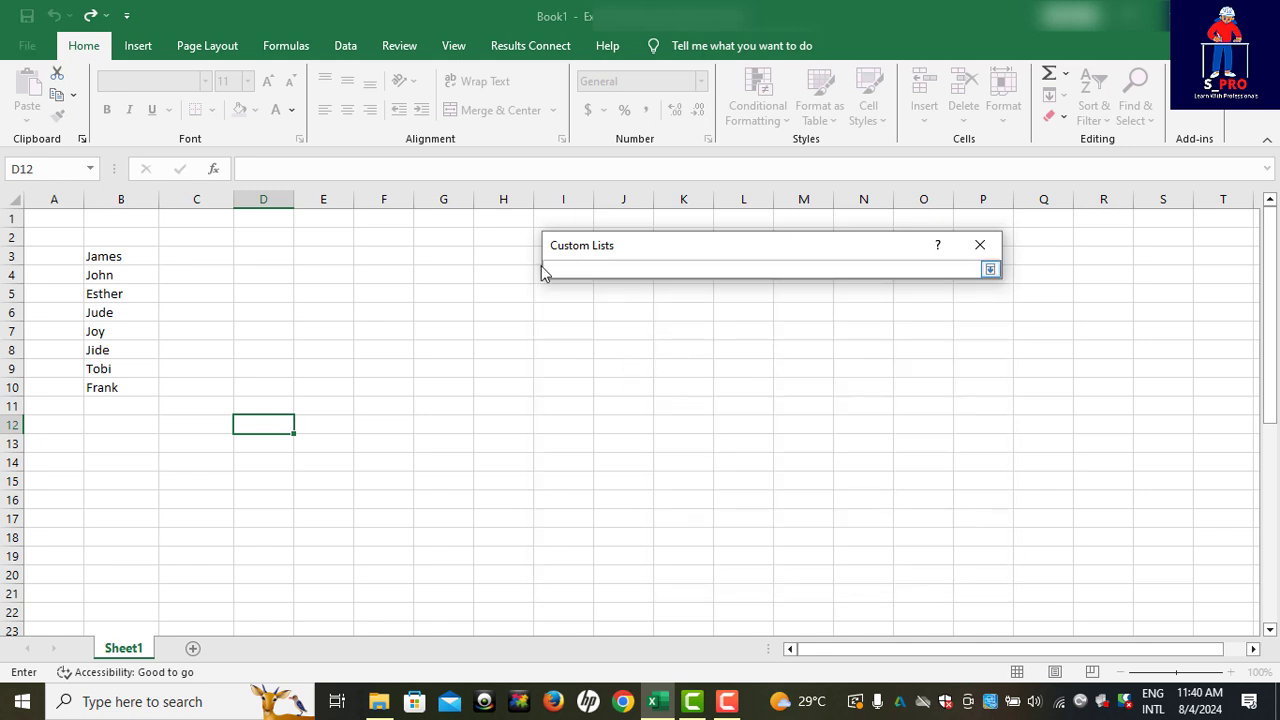
left_click_drag(97, 256, 86, 387)
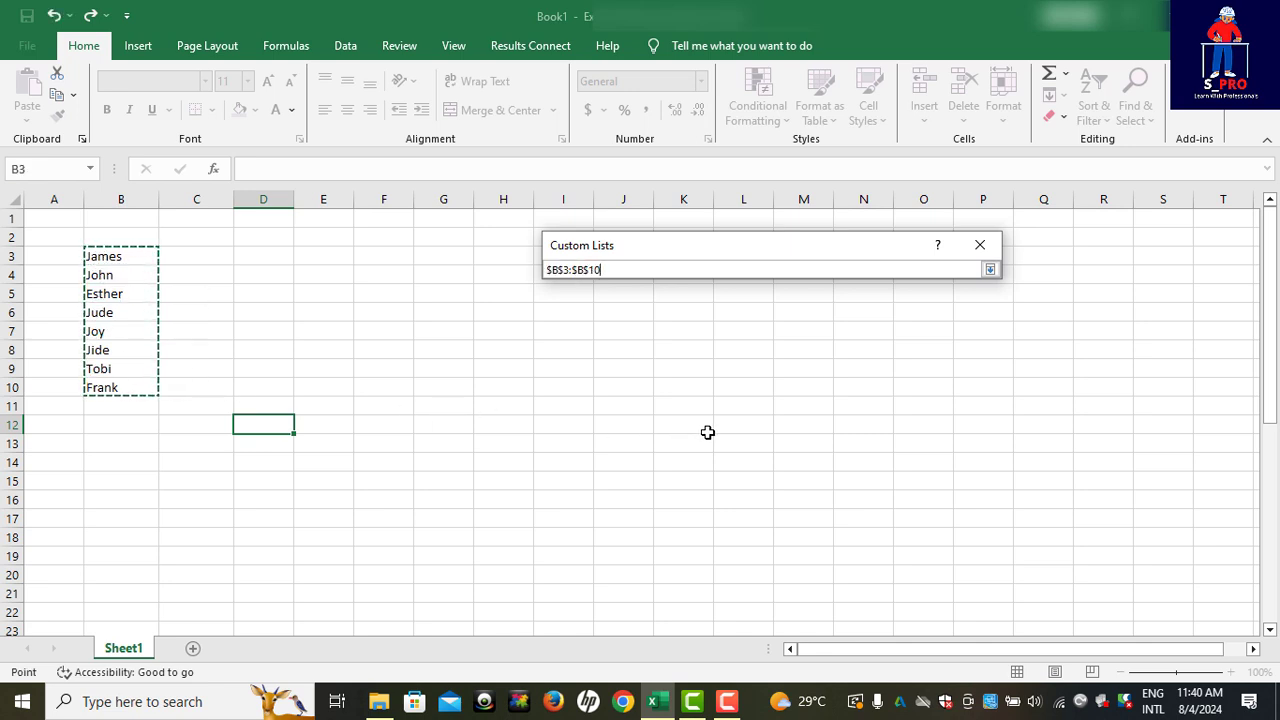
left_click(989, 269)
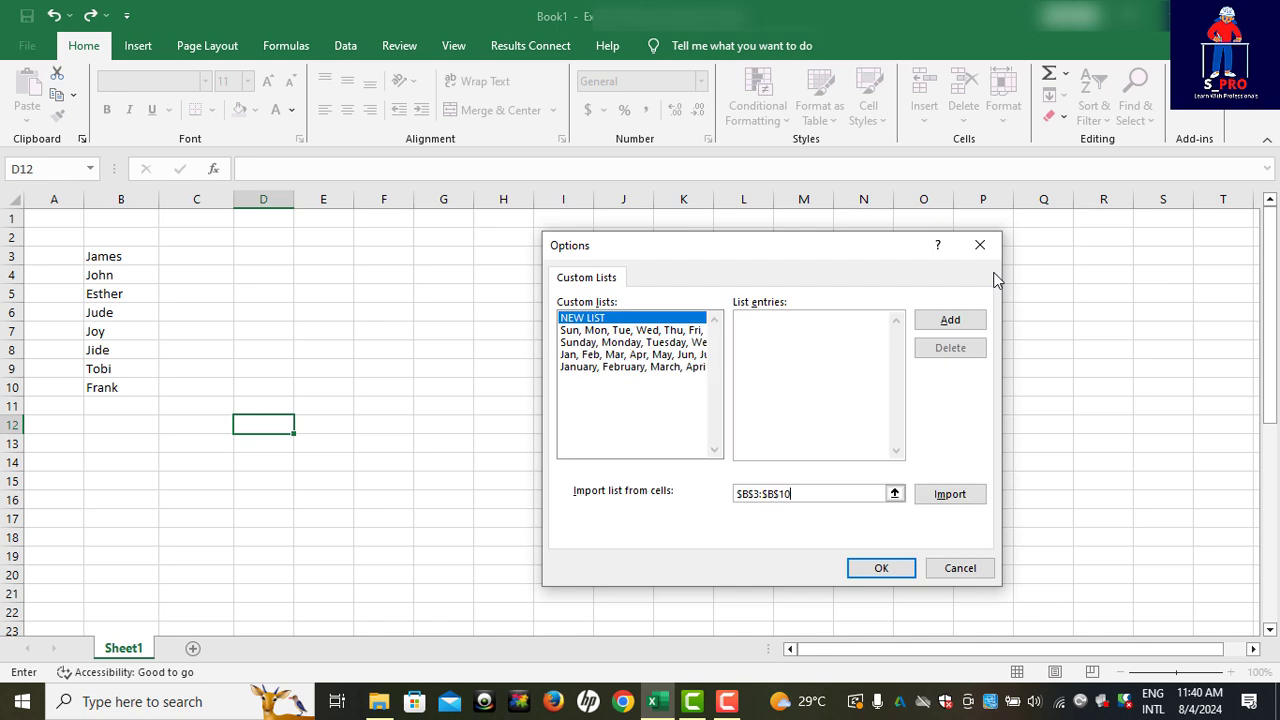
left_click(955, 497)
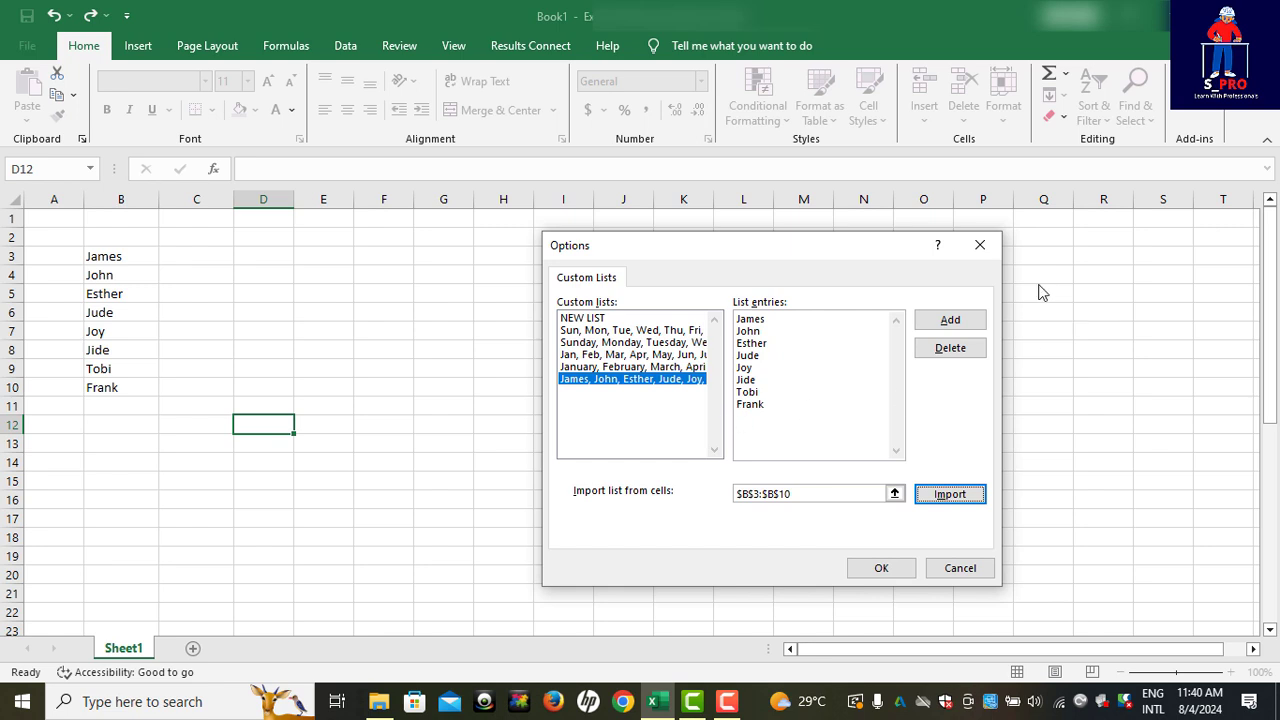
left_click(958, 325)
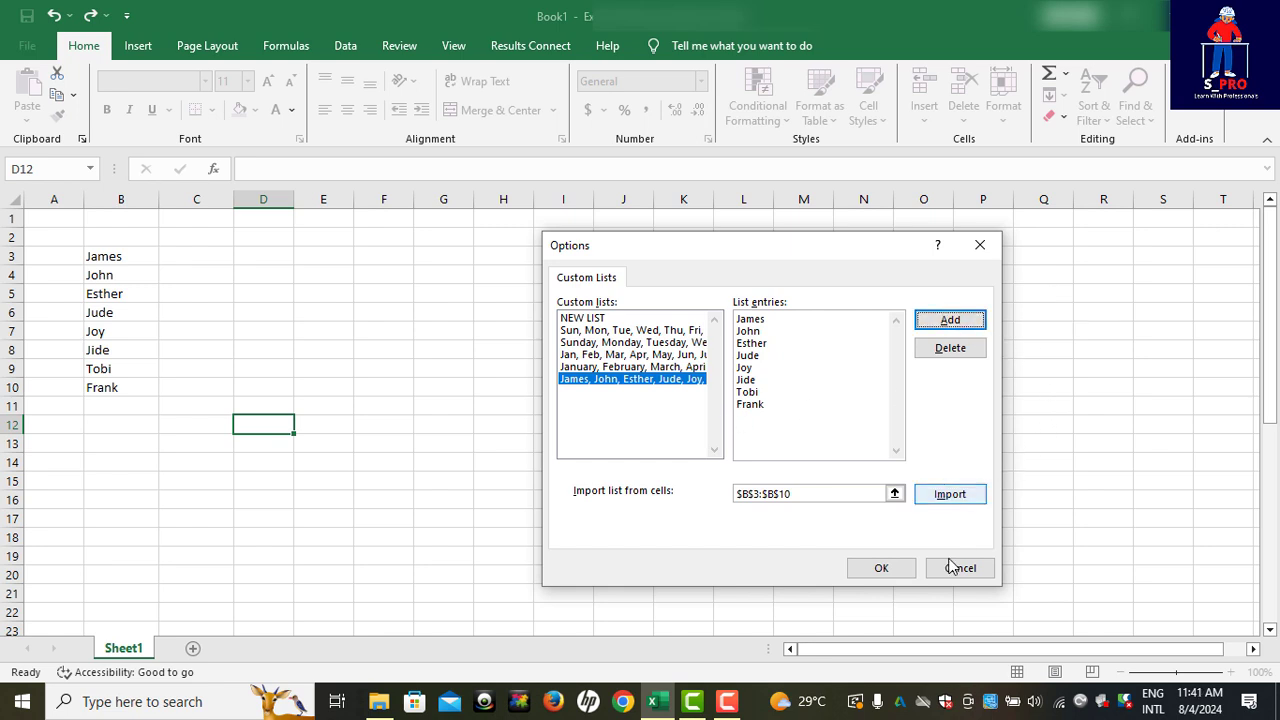
left_click(880, 567)
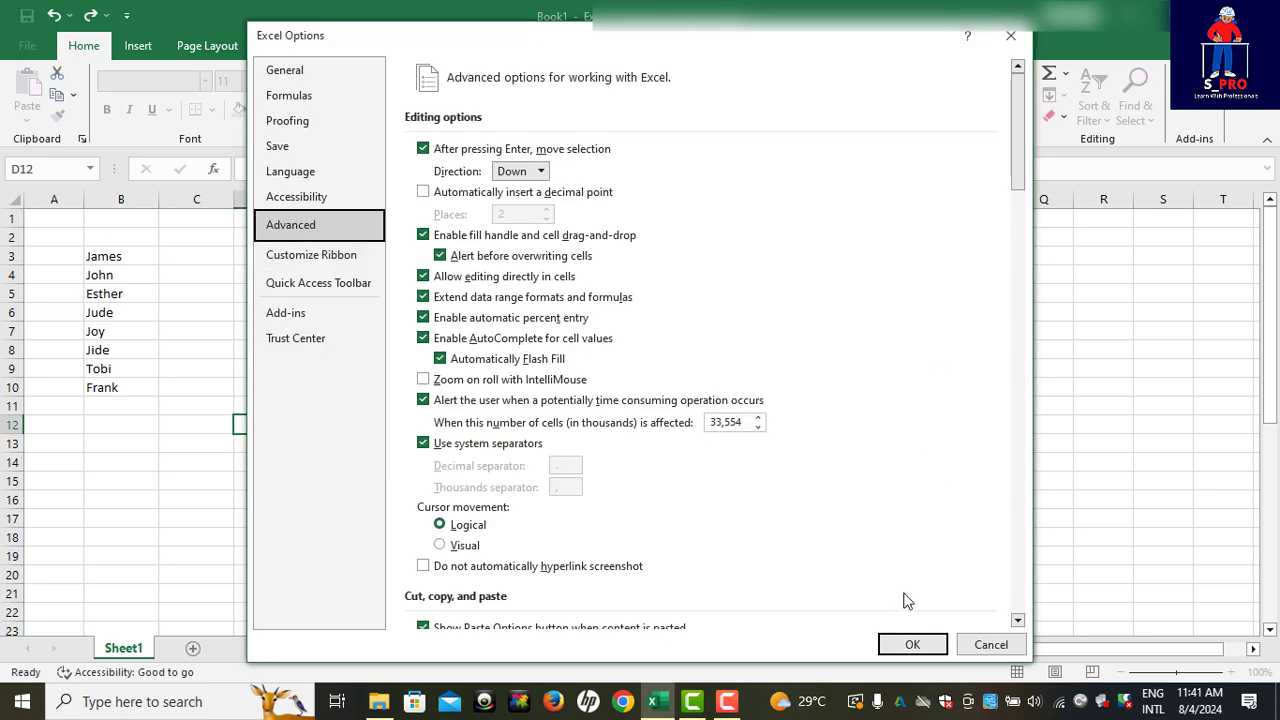
left_click(912, 644)
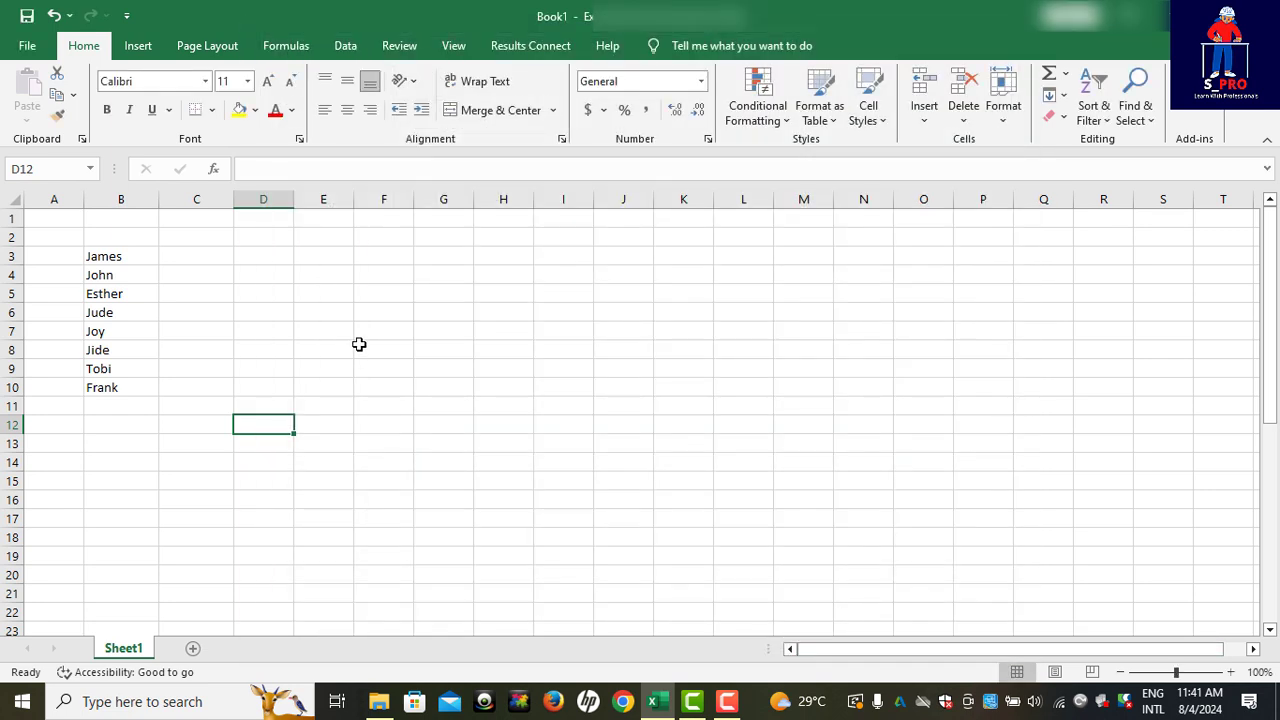
Enter the custom list's first name in cell E4 and AutoFill the name sequence down to E11.
left_click(338, 290)
left_click(335, 277)
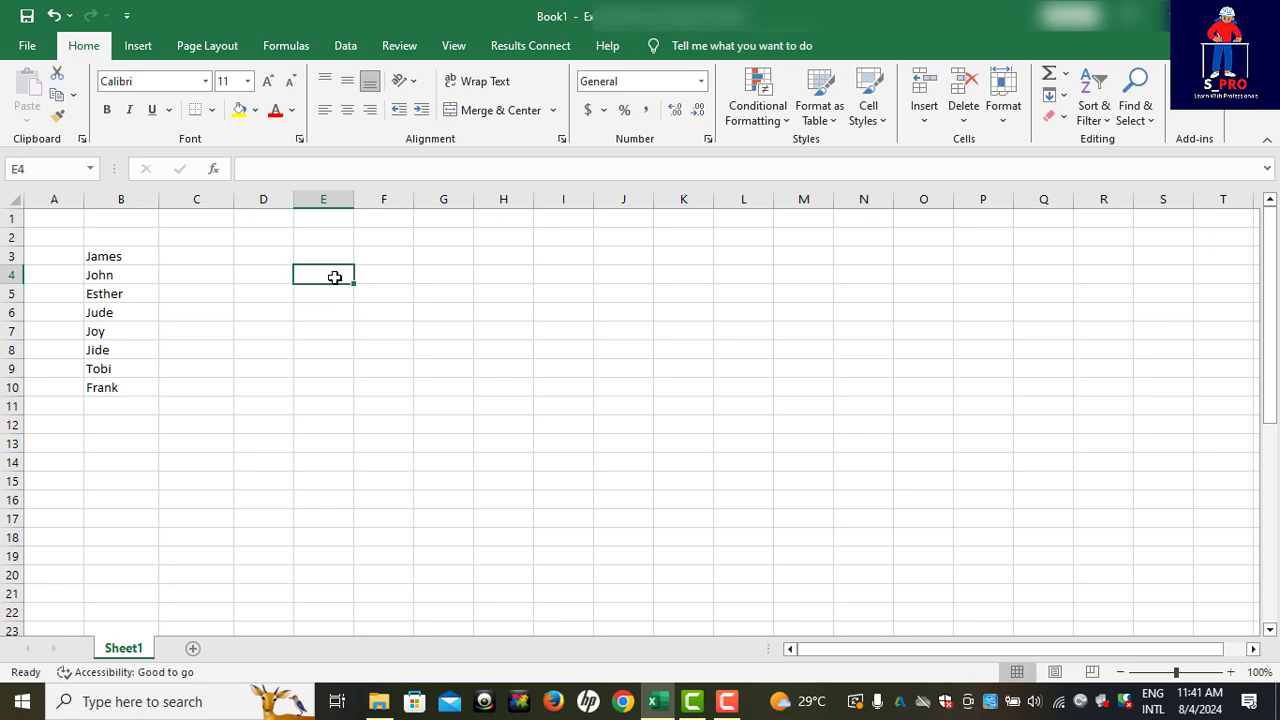
type("James")
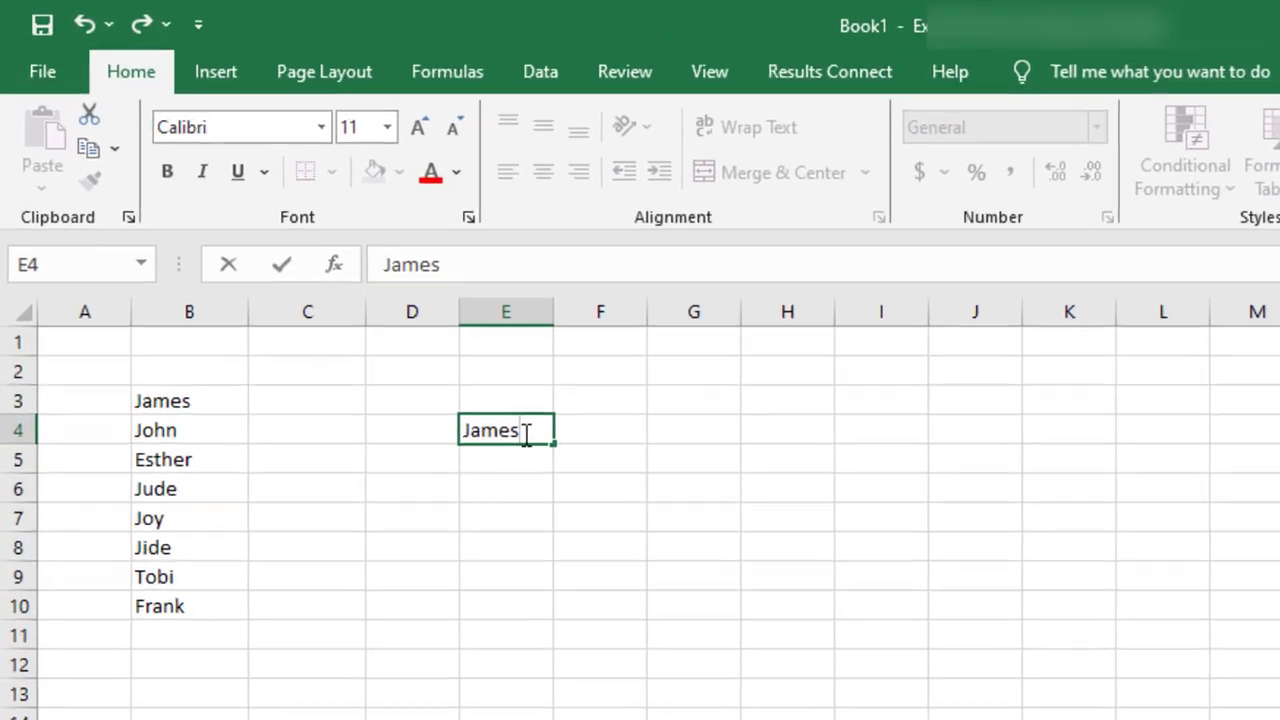
left_click(543, 482)
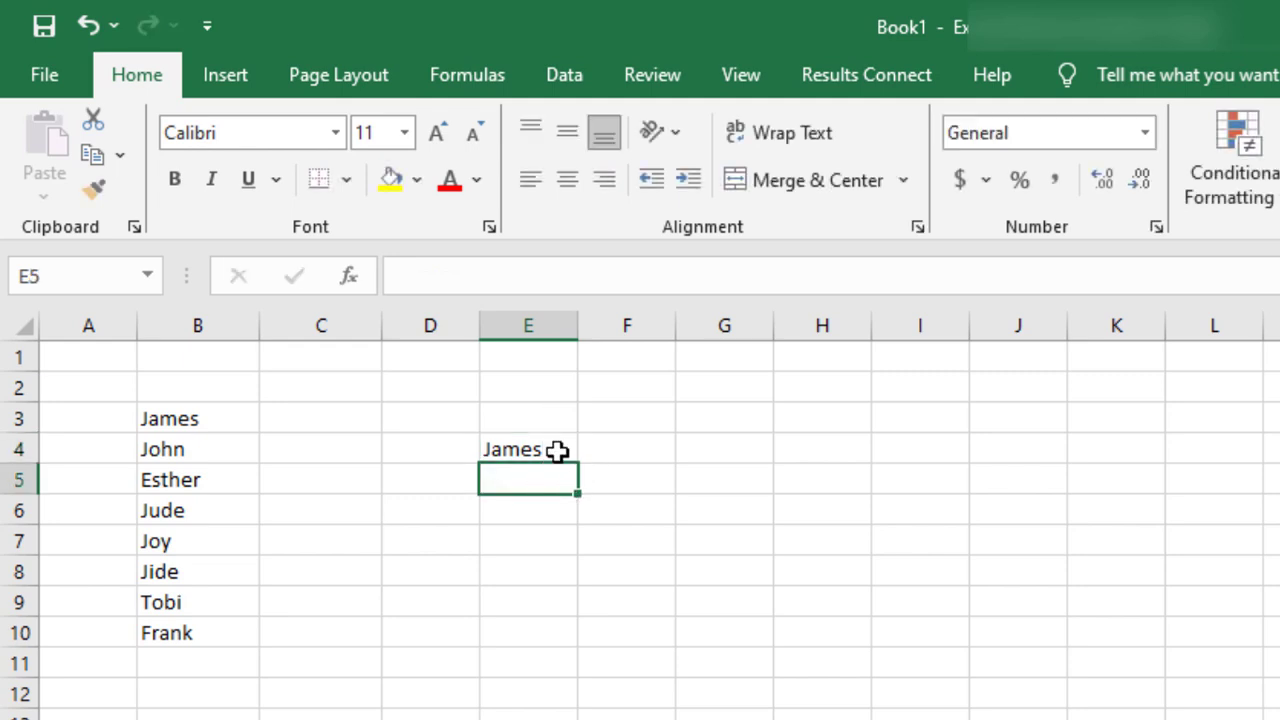
left_click(560, 452)
left_click_drag(577, 462, 552, 676)
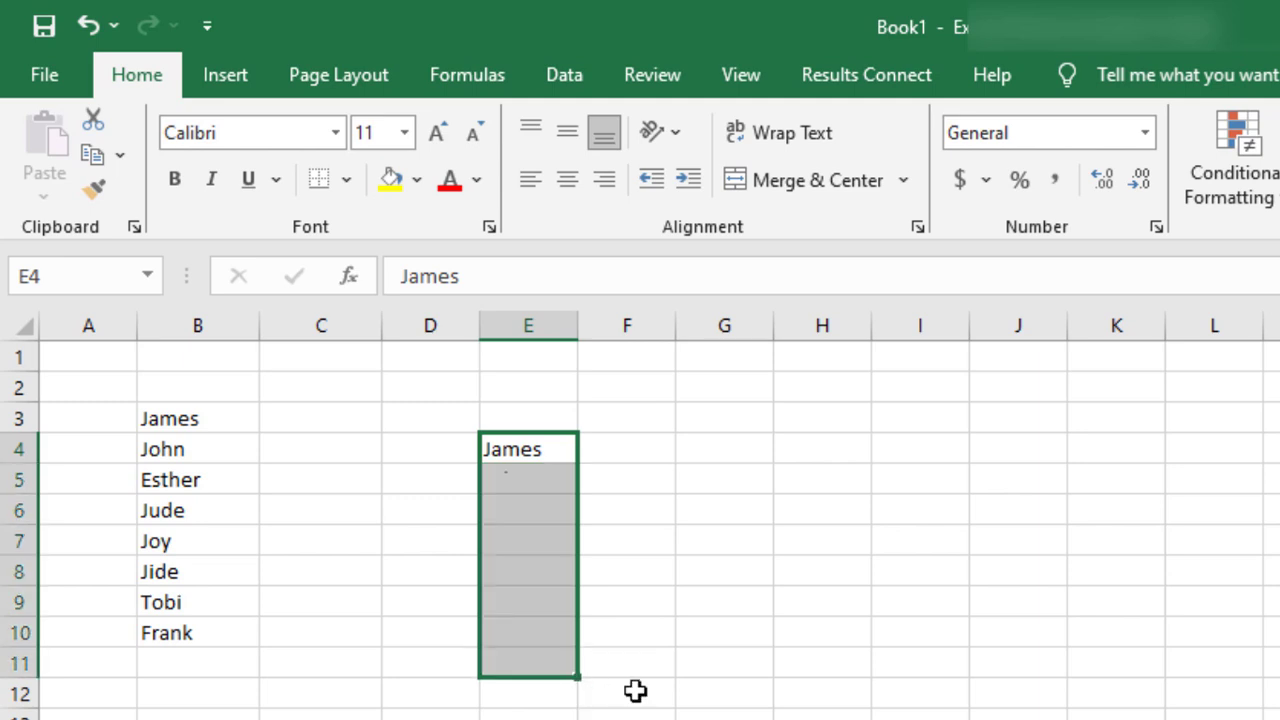
left_click(820, 671)
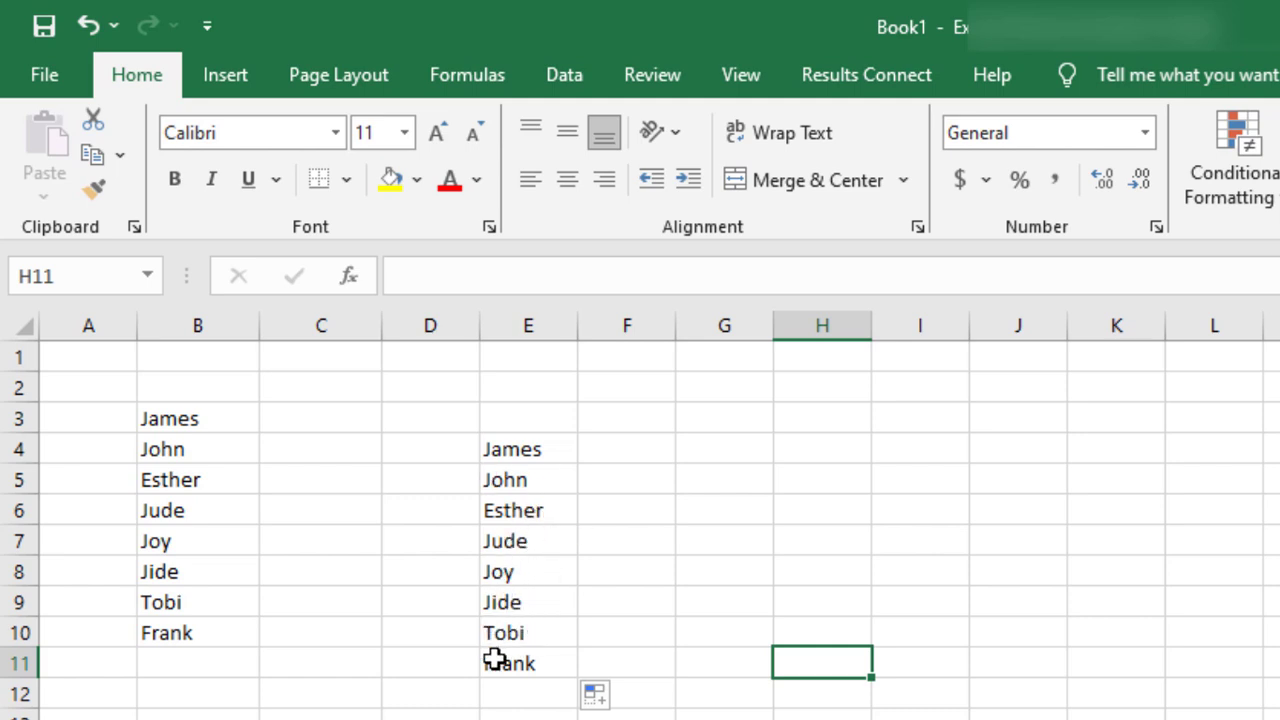
left_click(643, 597)
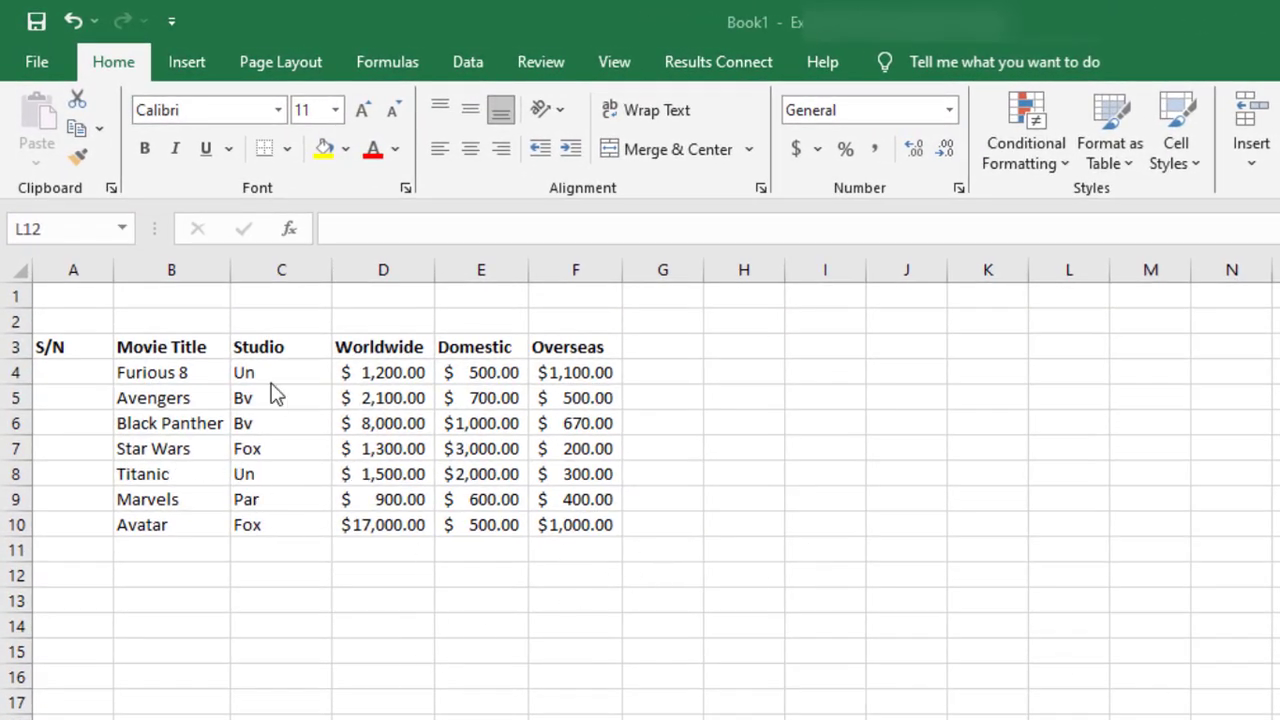
Number the movie records in the S/N column by entering 1 and 2 in A4:A5 and AutoFilling down to A10.
left_click(74, 363)
left_click(75, 365)
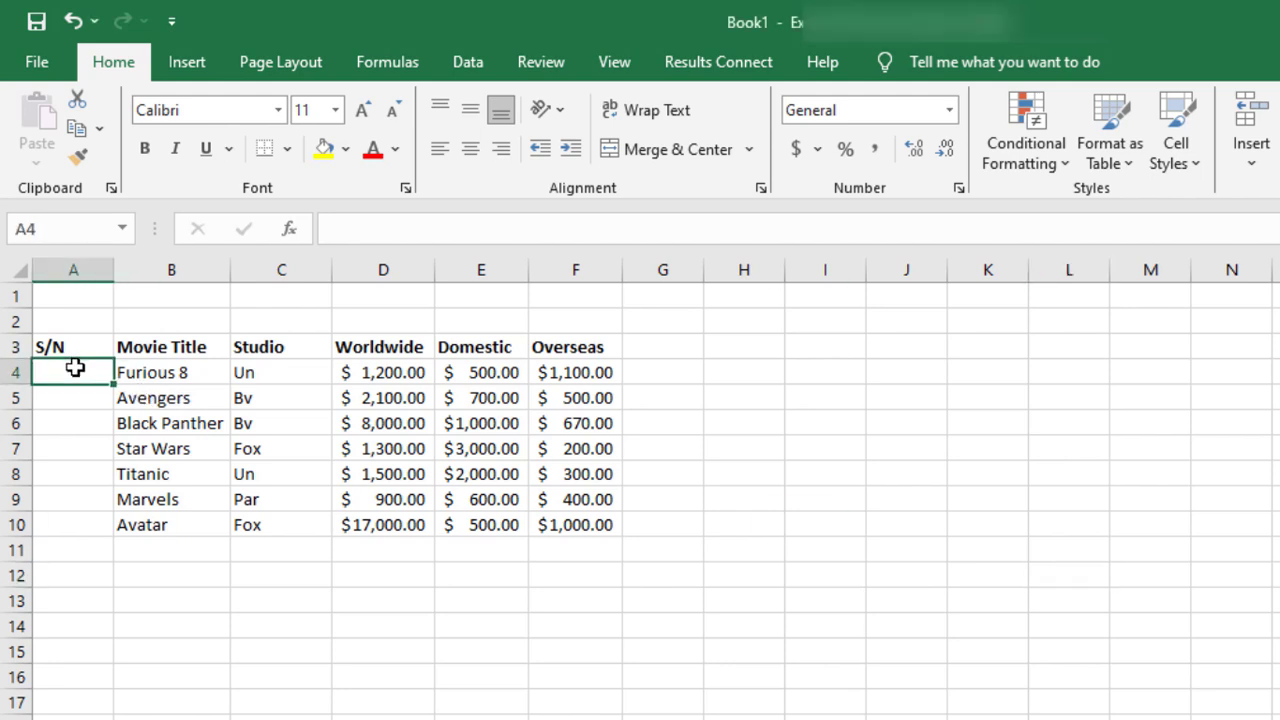
type("1")
left_click(63, 400)
type("2")
left_click(80, 445)
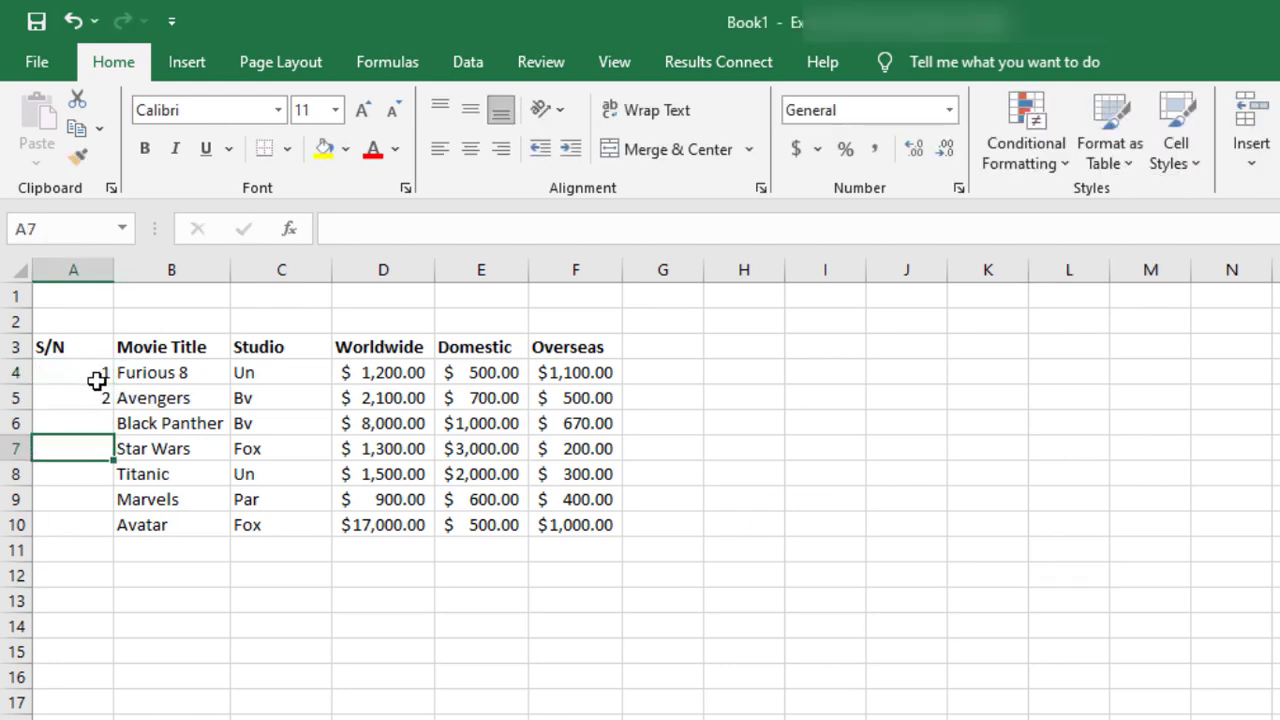
left_click_drag(97, 380, 108, 533)
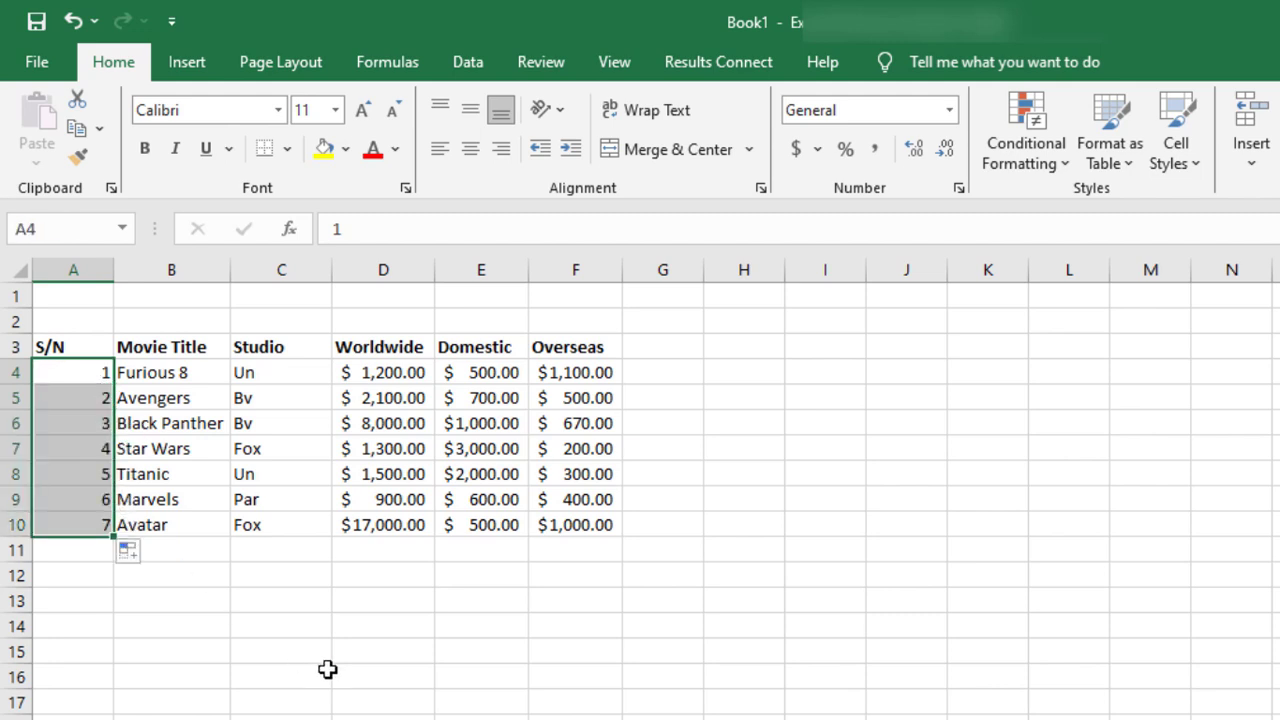
left_click(328, 669)
Center the serial numbers horizontally in the S/N column, range A4:A11.
left_click_drag(78, 372, 105, 550)
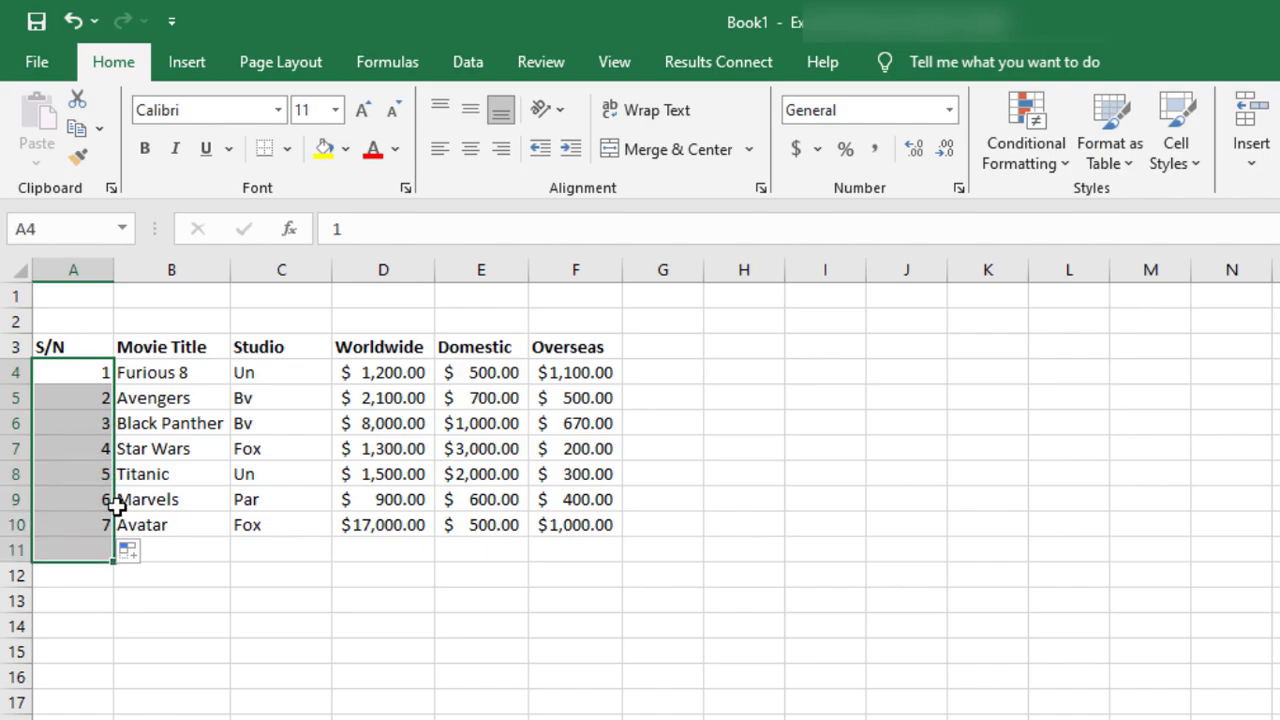
left_click(470, 148)
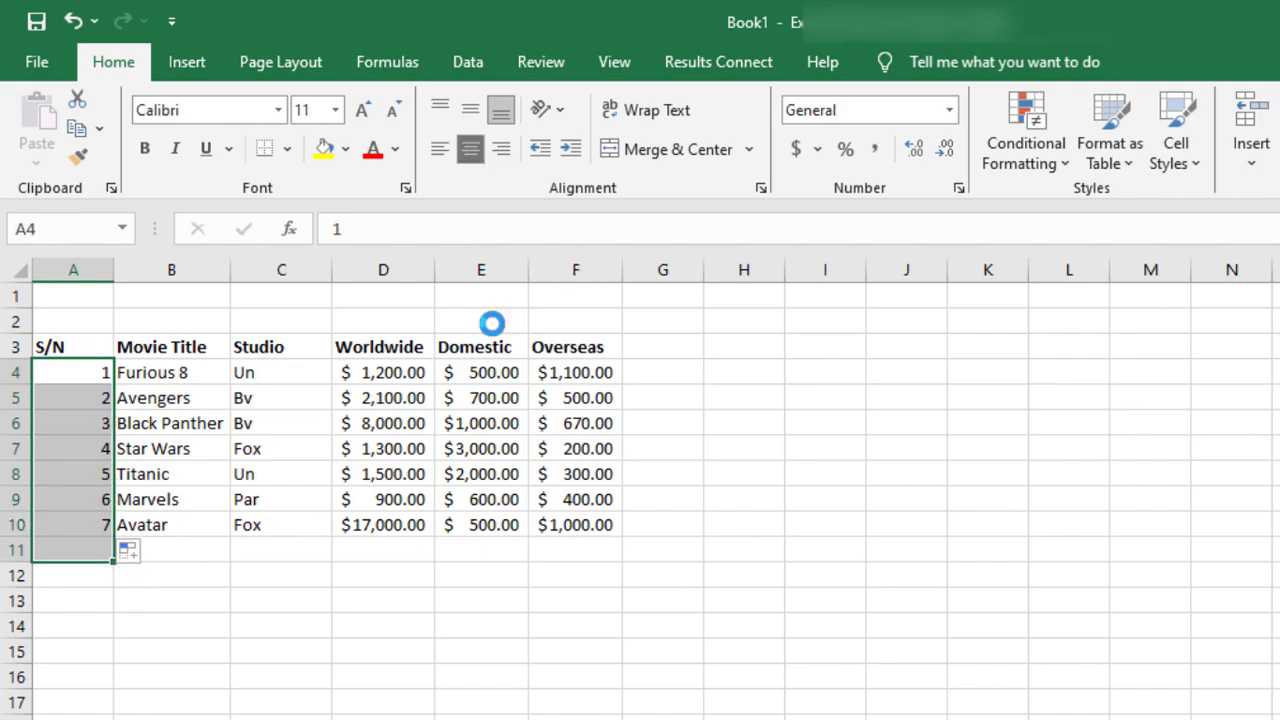
left_click(515, 707)
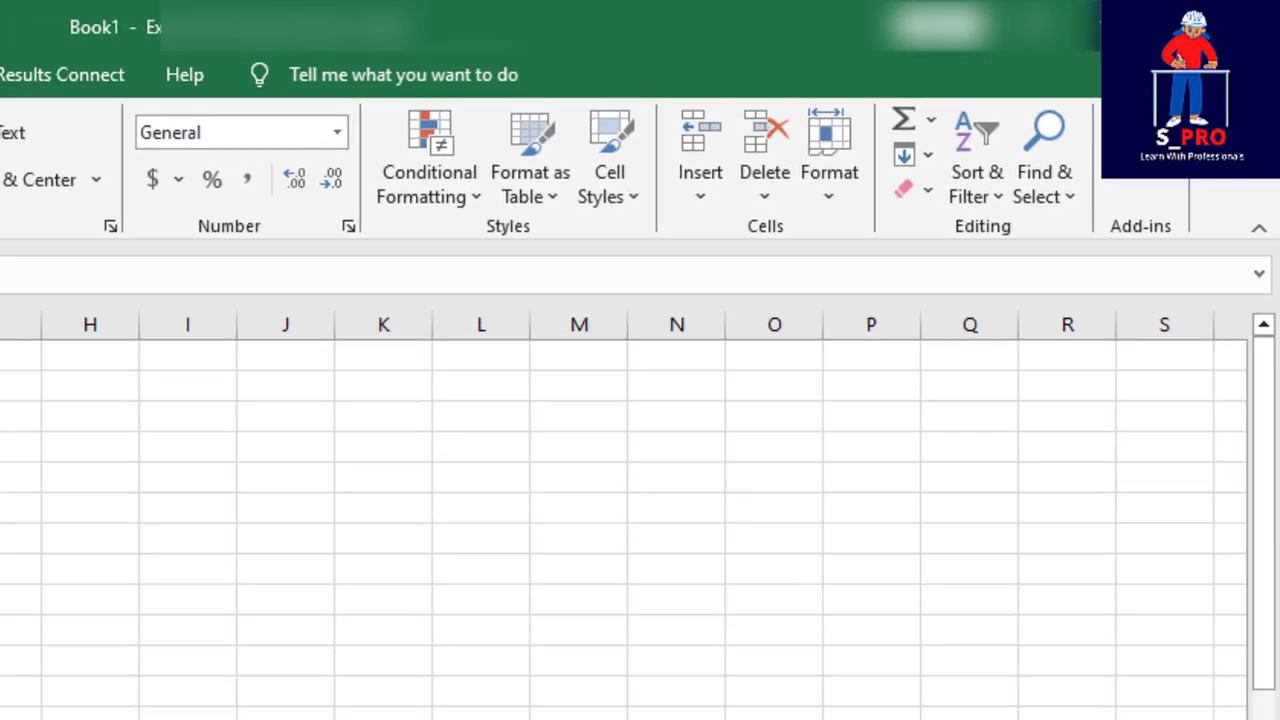
Try sorting the movie records in B4:F10 from A to Z, and undo the sort.
left_click_drag(90, 283, 428, 393)
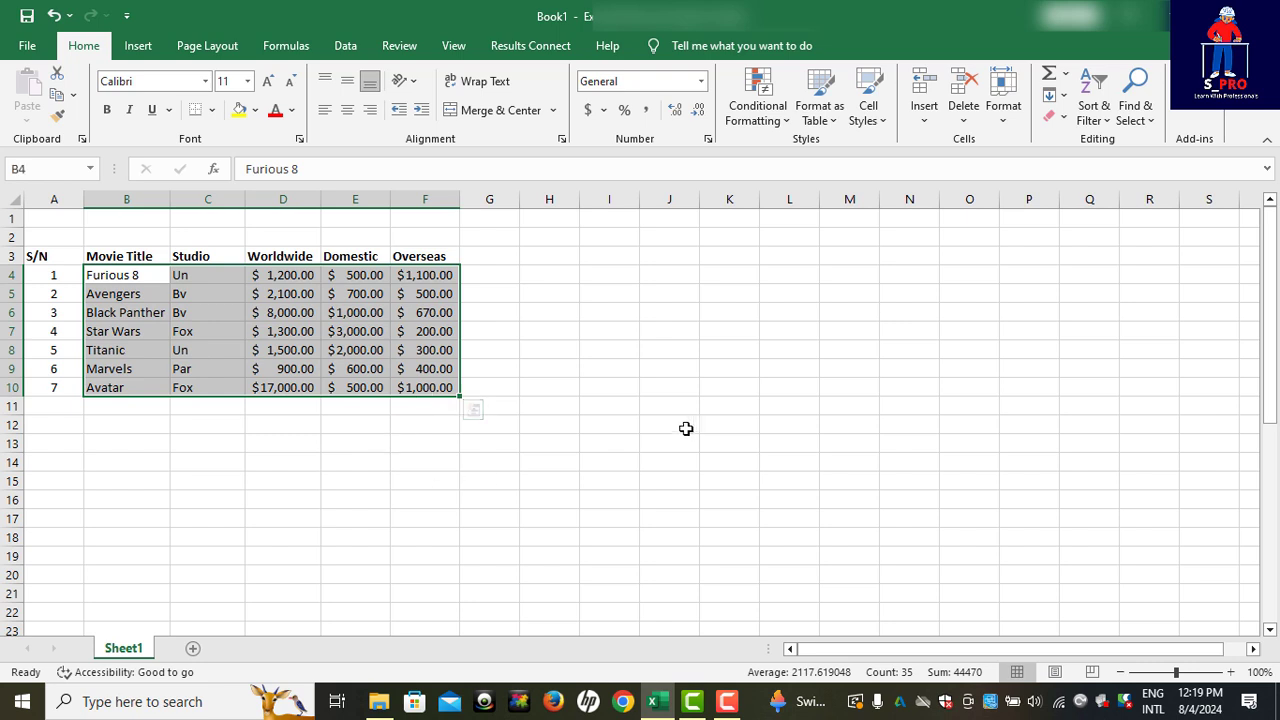
left_click(1107, 127)
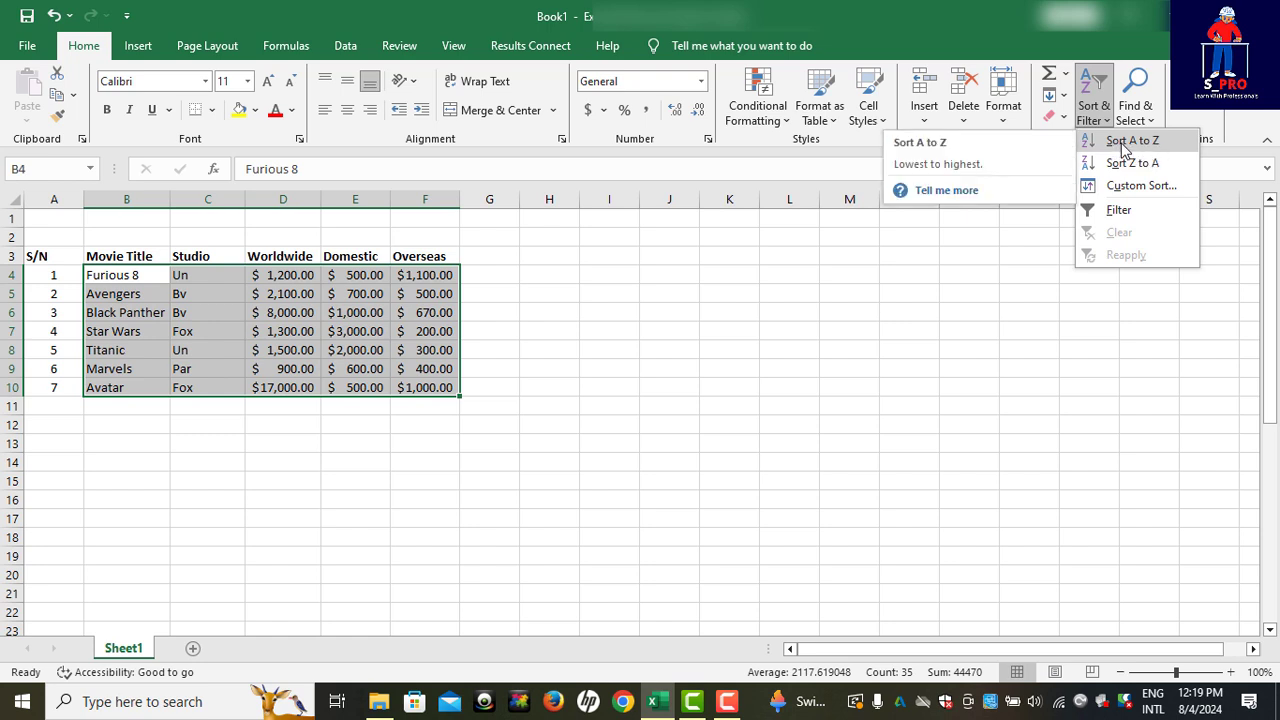
left_click(1121, 145)
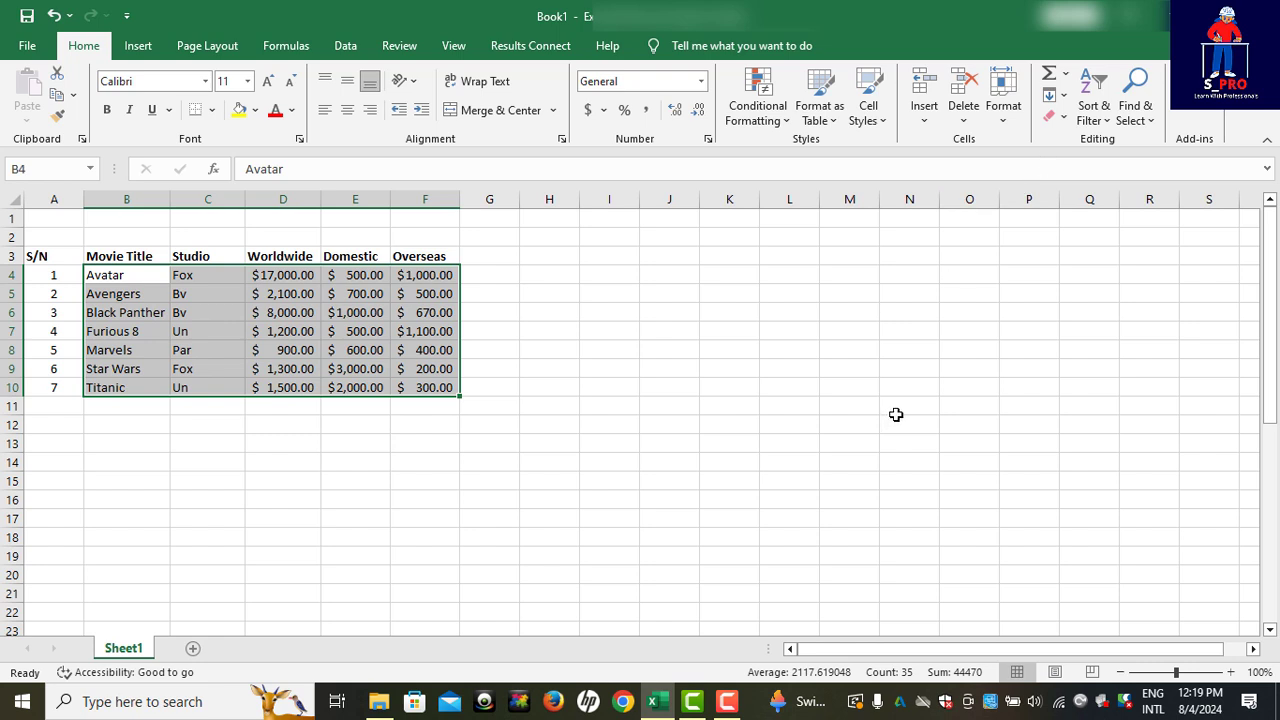
key("ctrl+z")
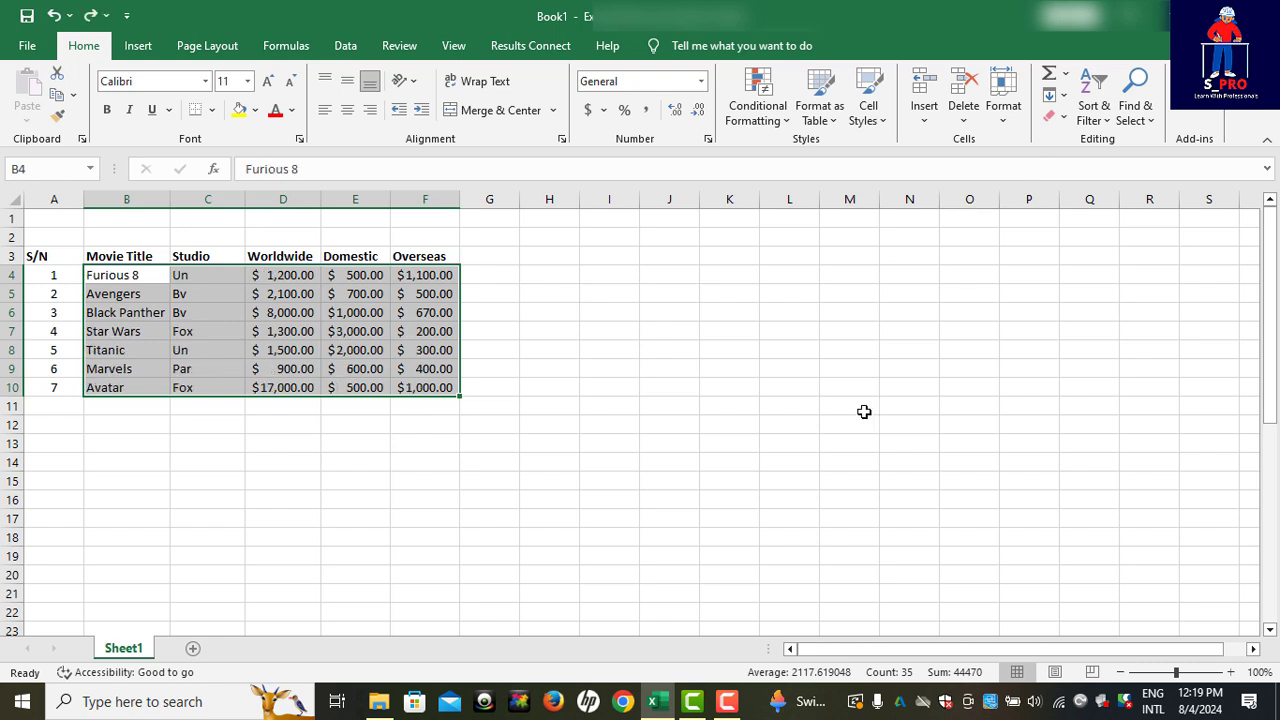
left_click(309, 483)
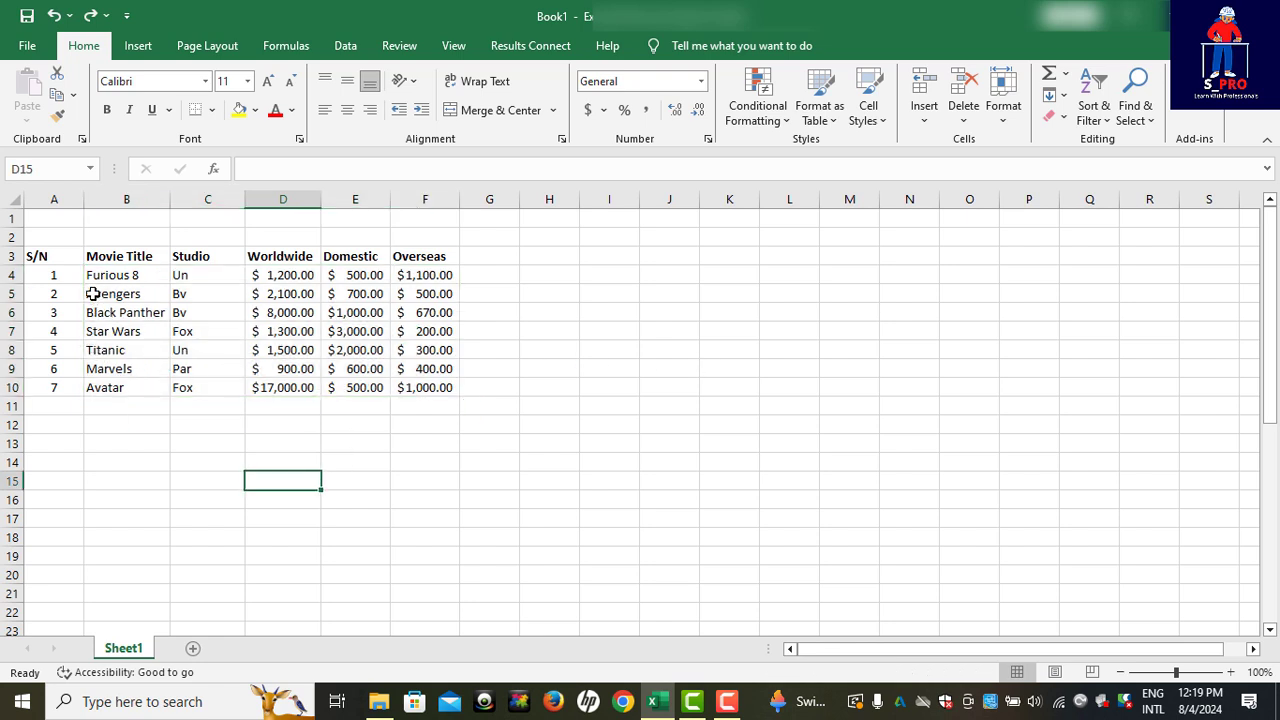
Copy the Avengers record in B5:F5 to row 16, starting at cell B16, as a reference below the table.
left_click_drag(92, 296, 440, 295)
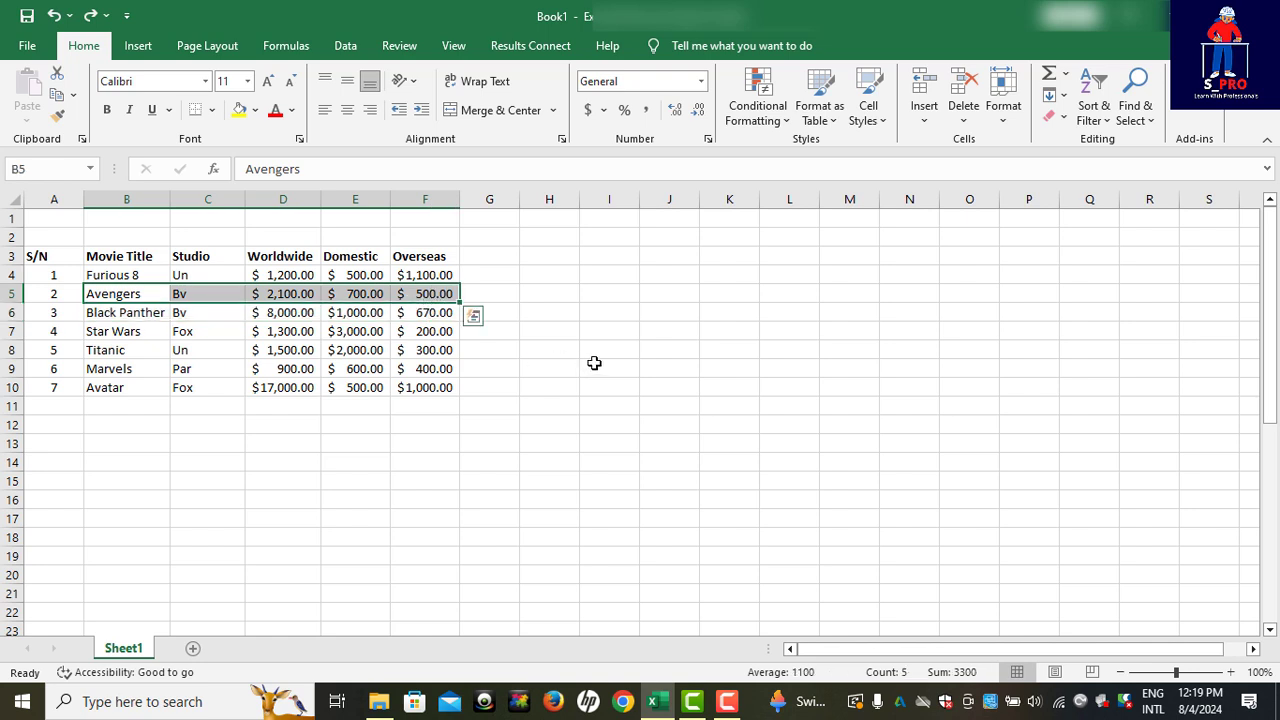
key("ctrl+c")
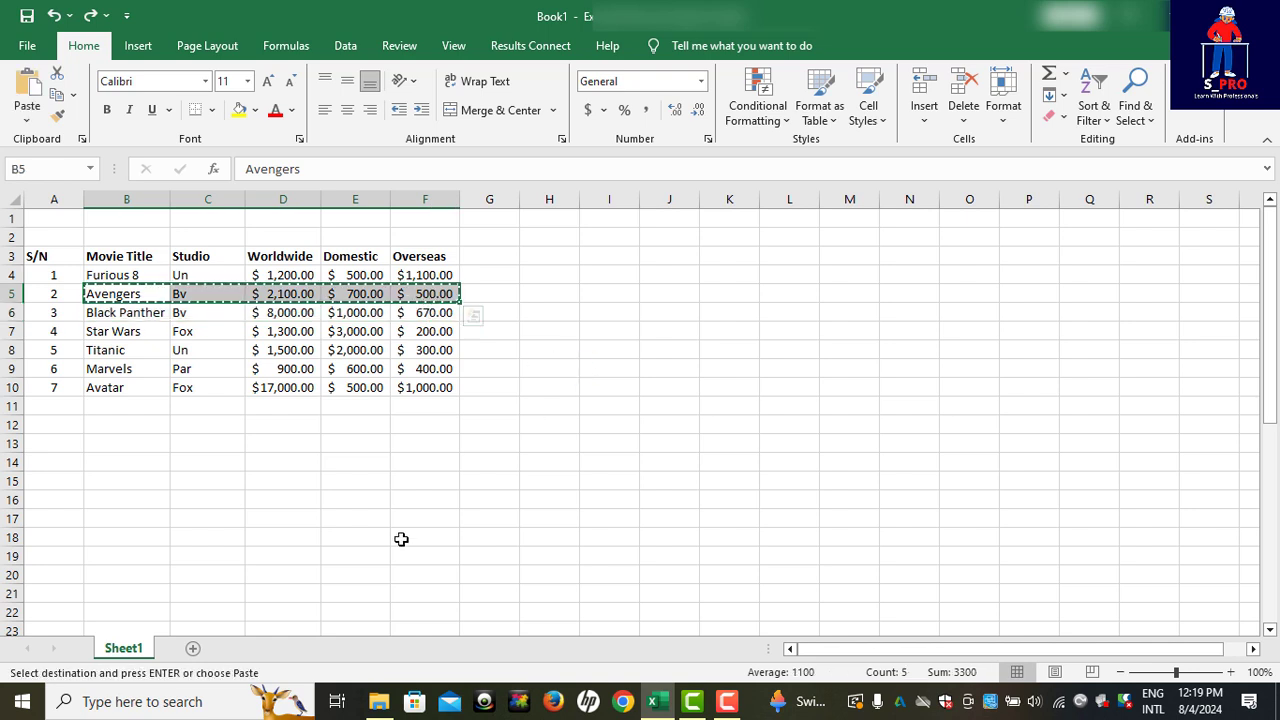
left_click(124, 503)
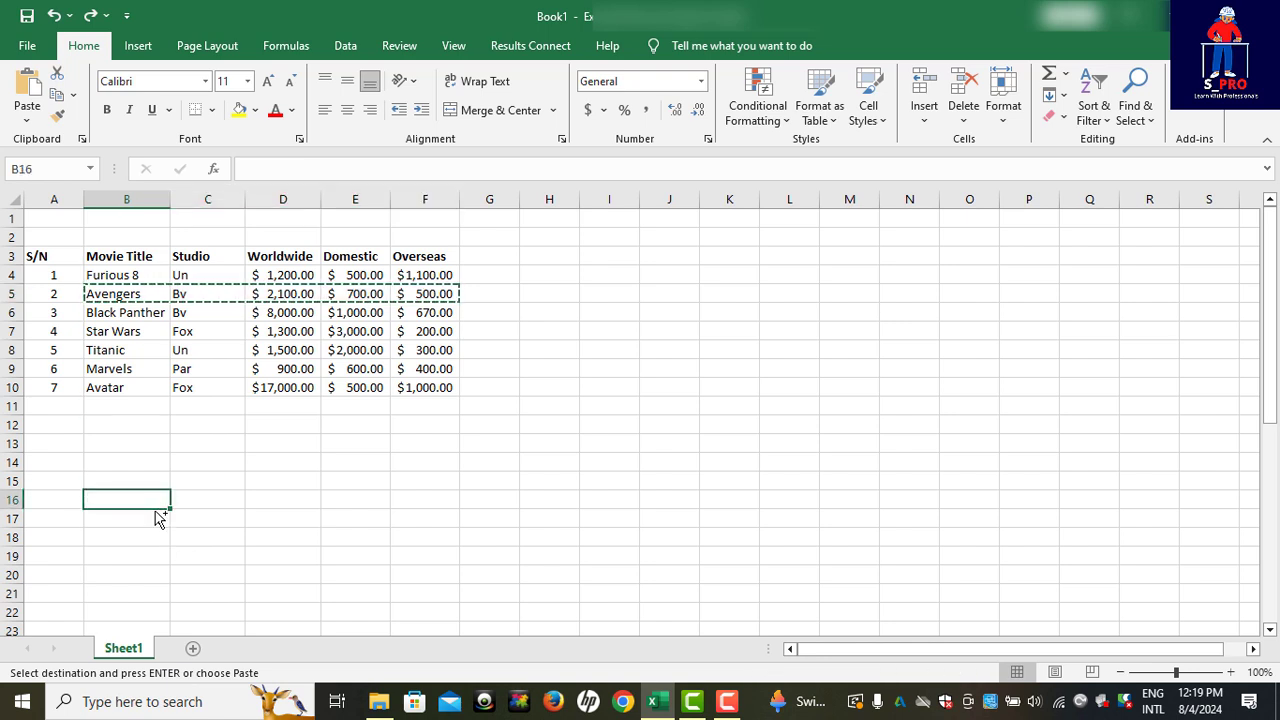
key("ctrl+v")
left_click(277, 557)
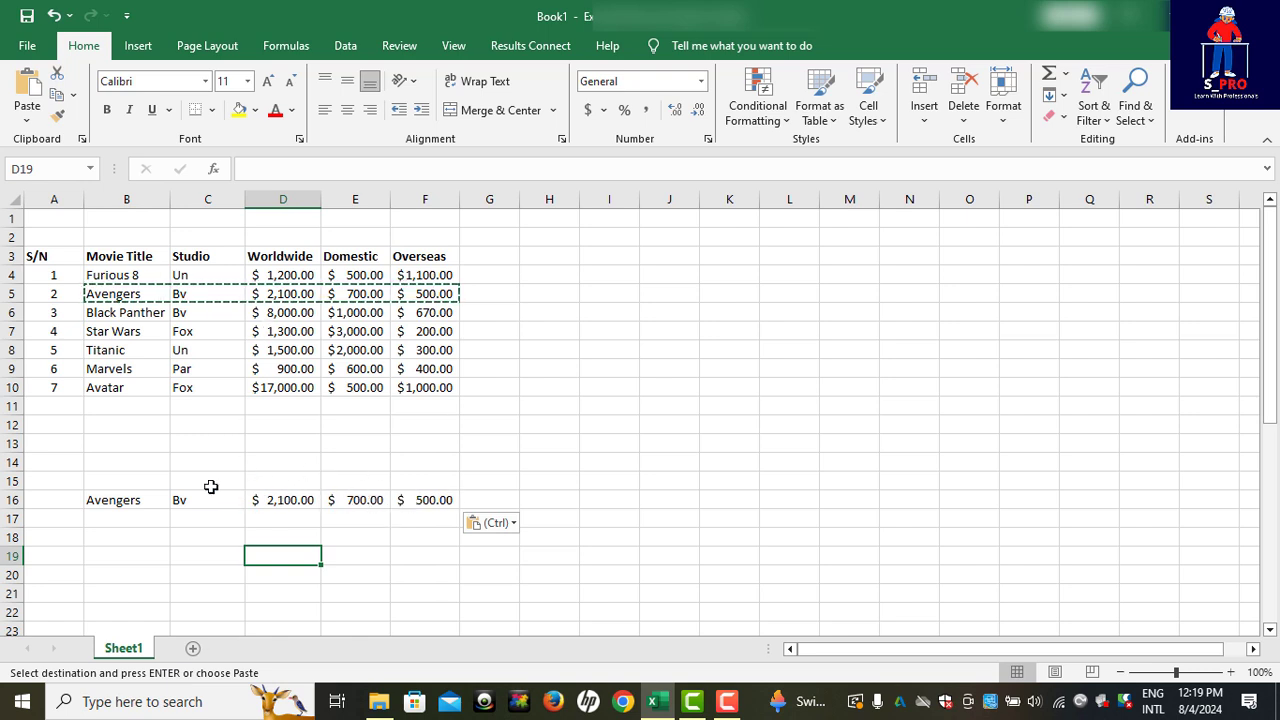
left_click(403, 440)
key("Escape")
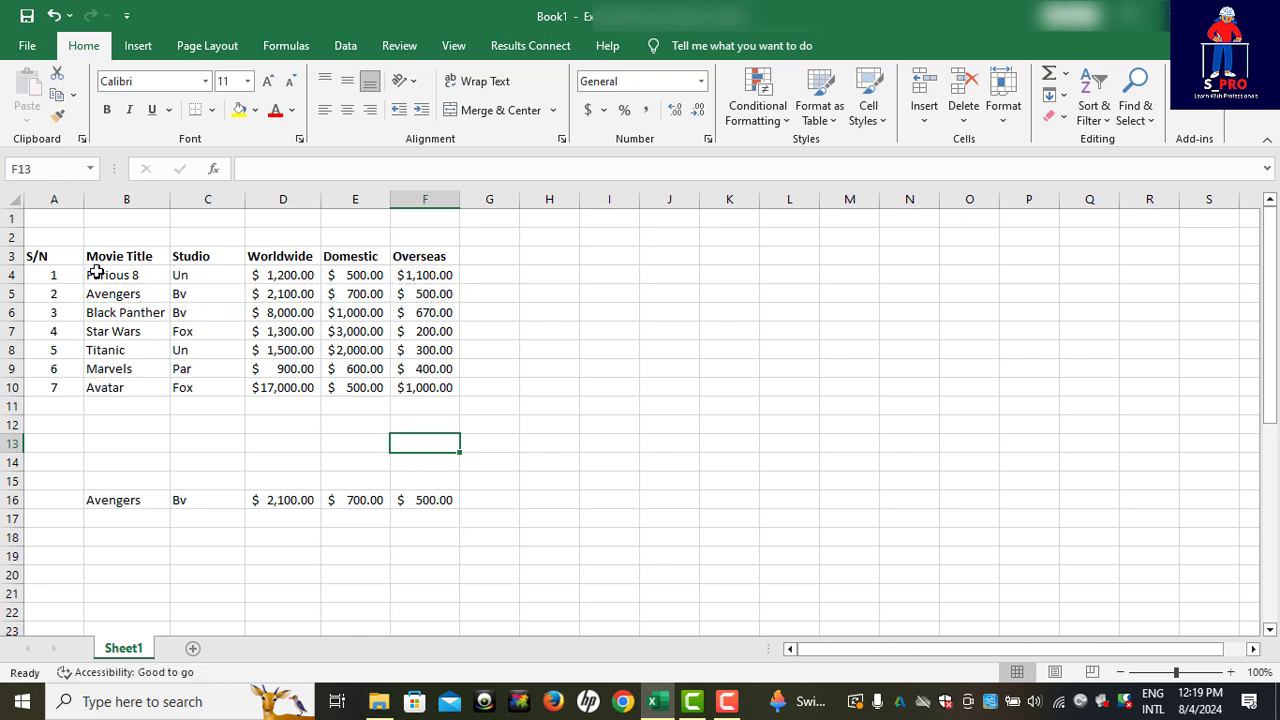
Sort the movie records in B4:F10 from A to Z by movie title.
left_click_drag(95, 272, 428, 387)
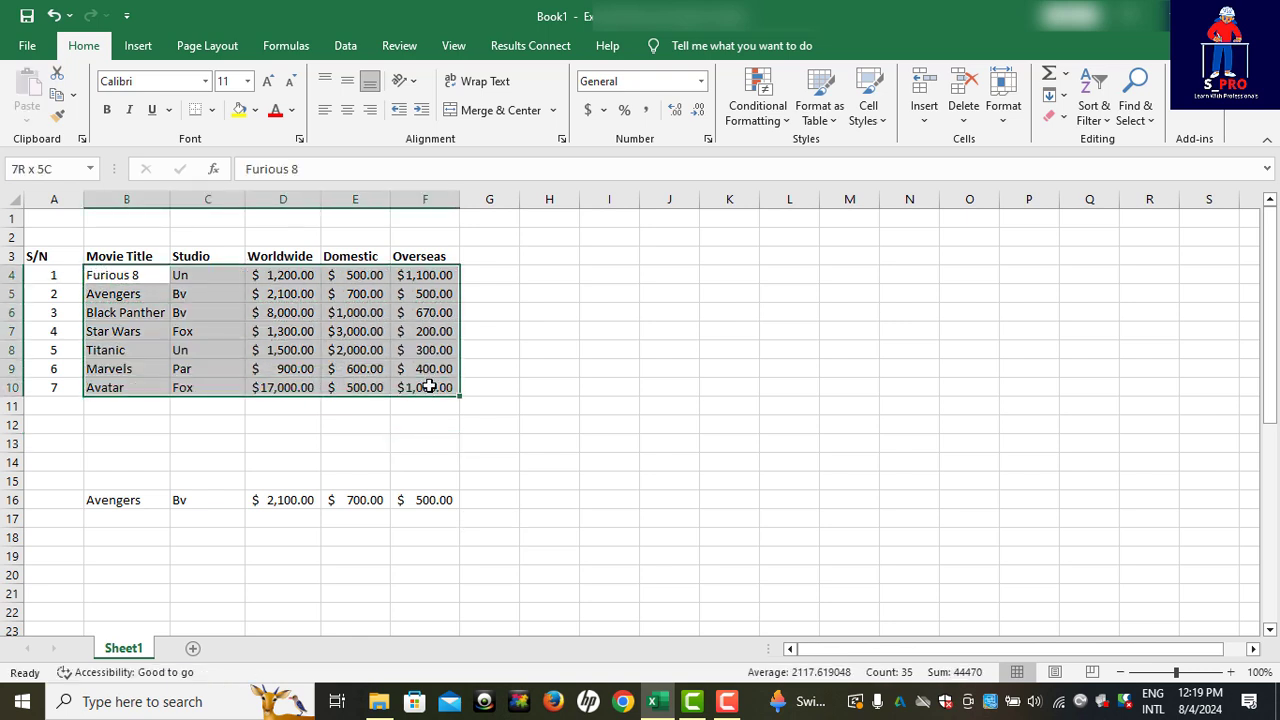
left_click(1107, 120)
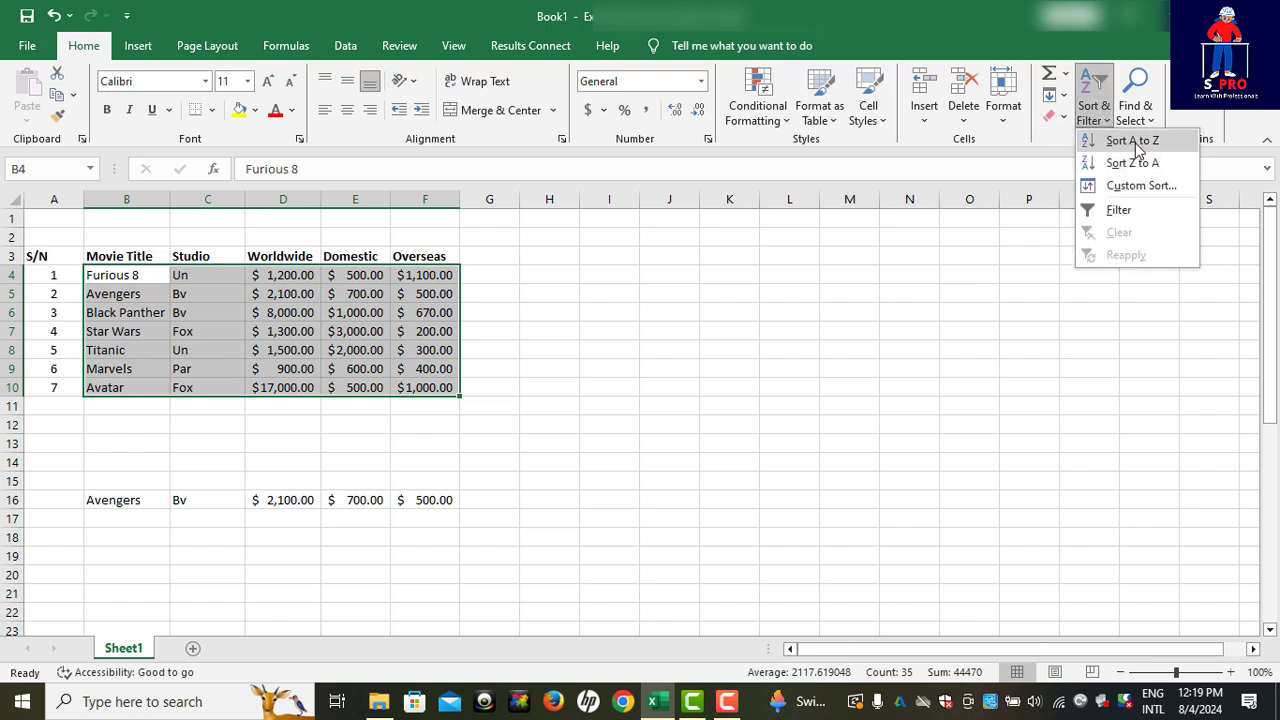
left_click(1133, 142)
left_click(278, 540)
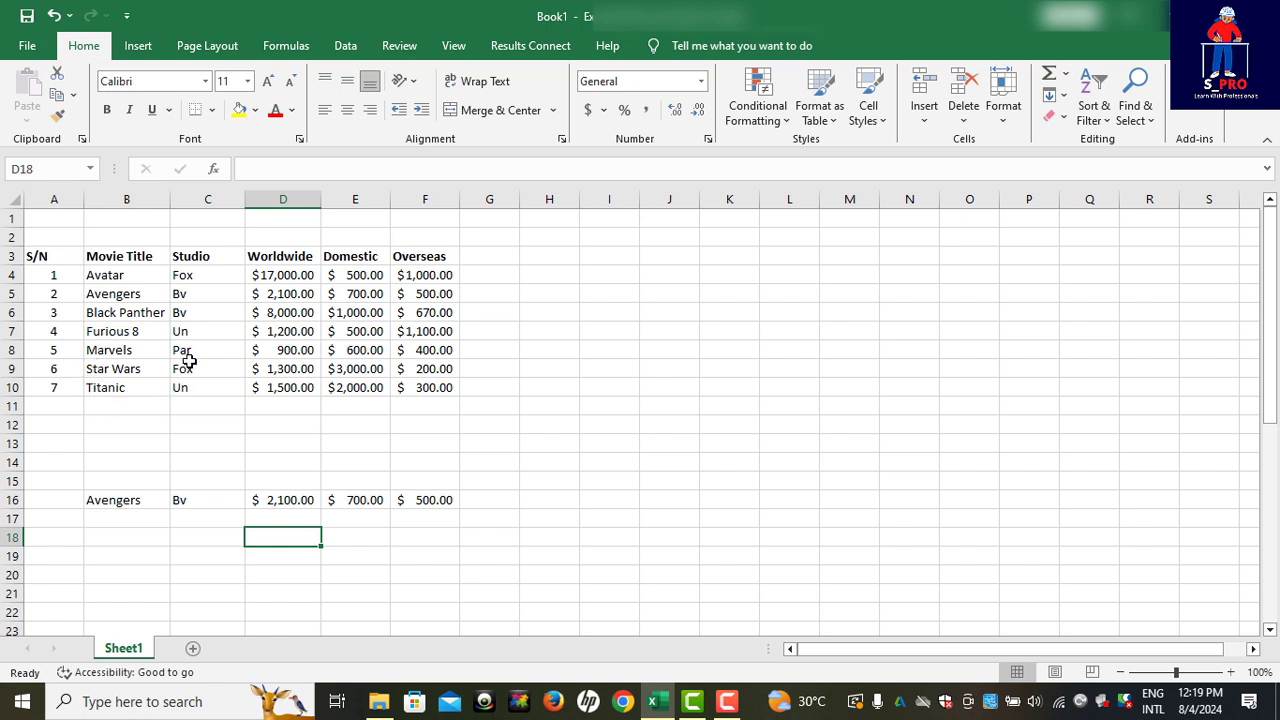
Compare the copied Avengers record in row 16 with the sorted table's Avengers record in row 5, cell by cell.
left_click(101, 500)
left_click(201, 500)
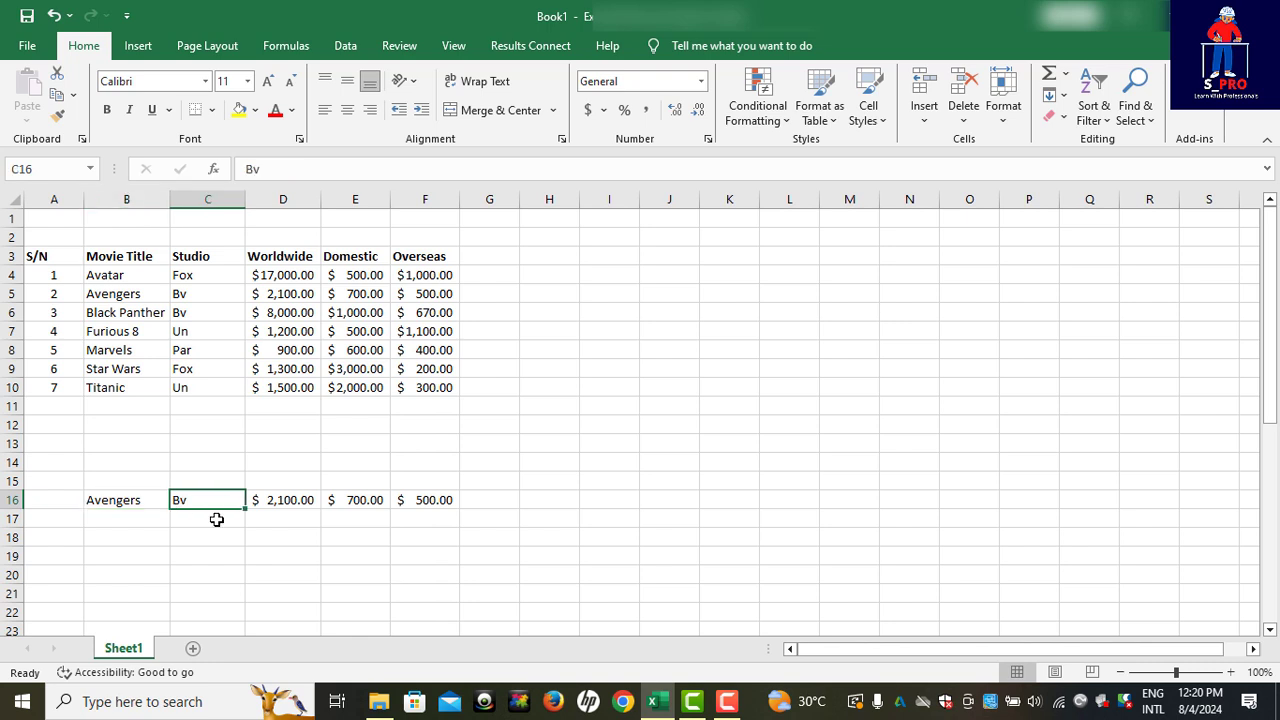
left_click(116, 300)
left_click(190, 294)
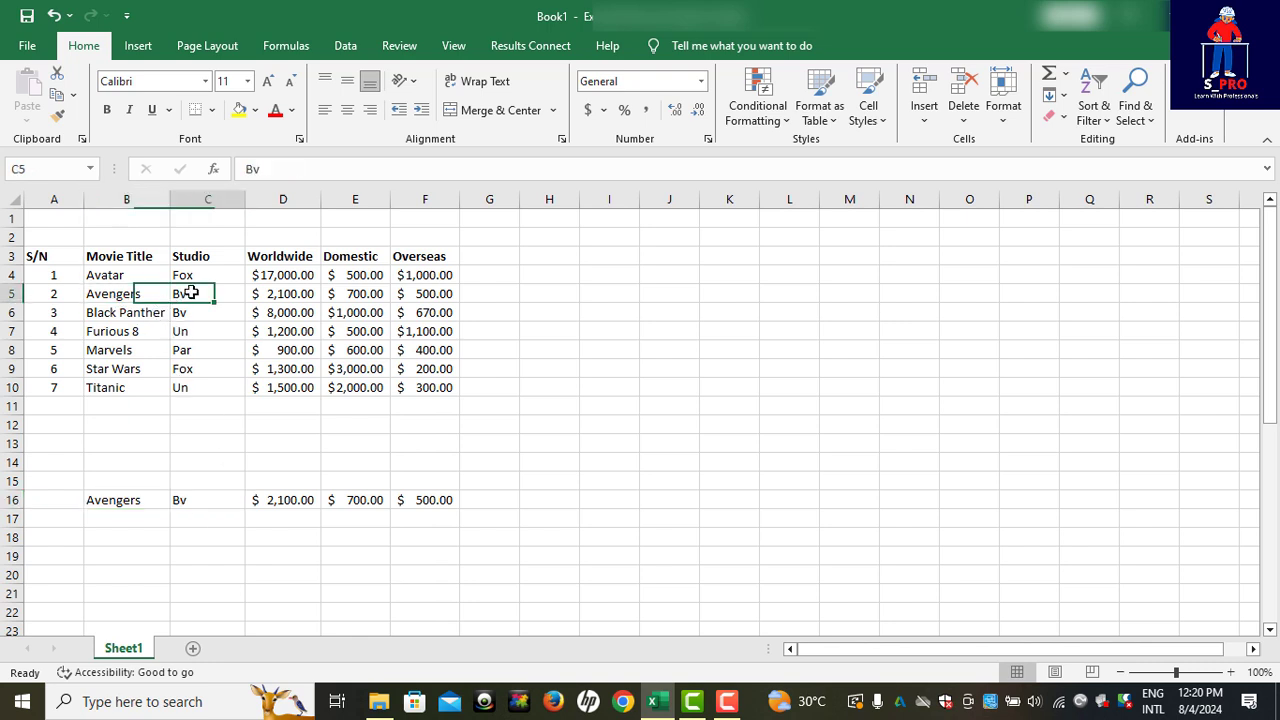
left_click(294, 498)
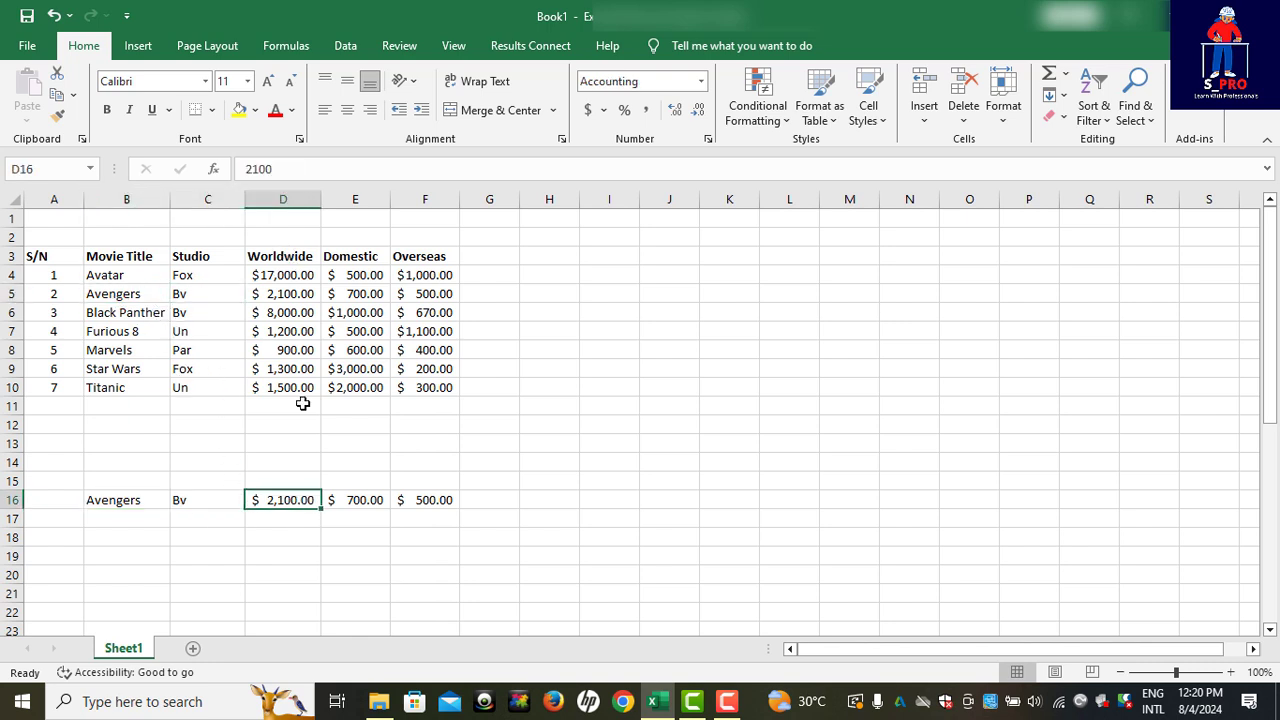
left_click(291, 293)
left_click(347, 499)
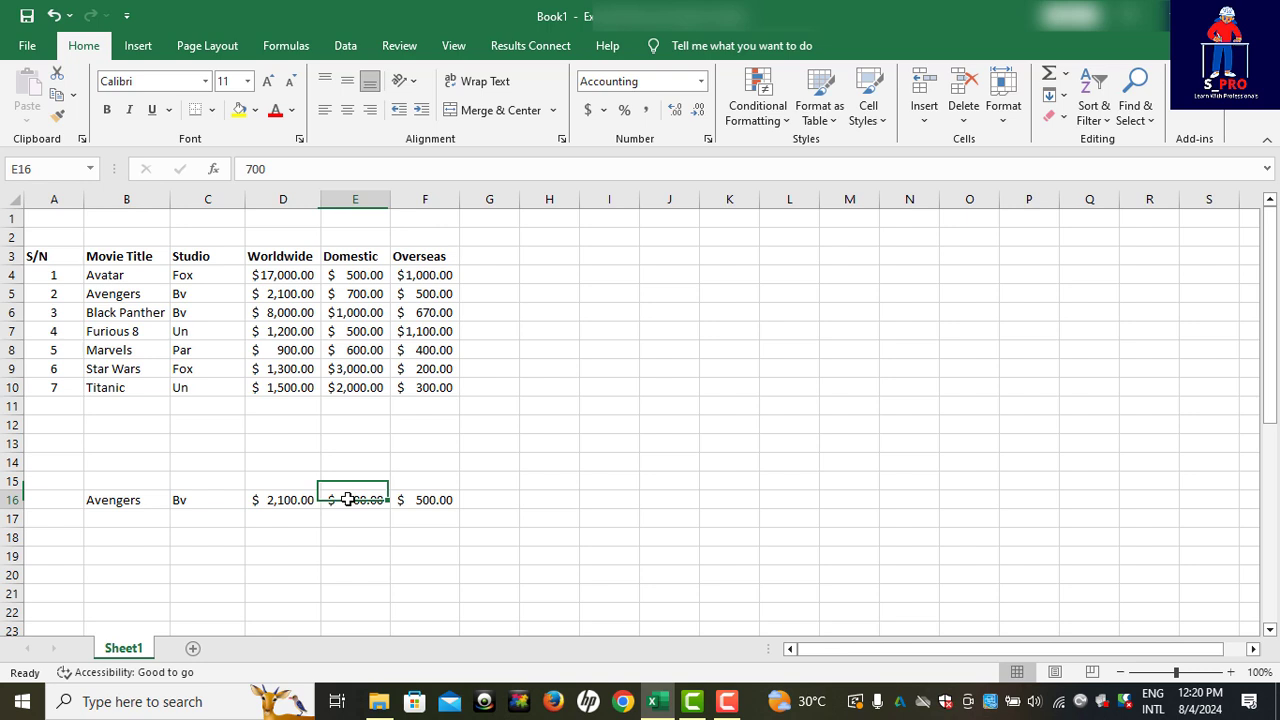
left_click(354, 293)
left_click(432, 500)
left_click(423, 296)
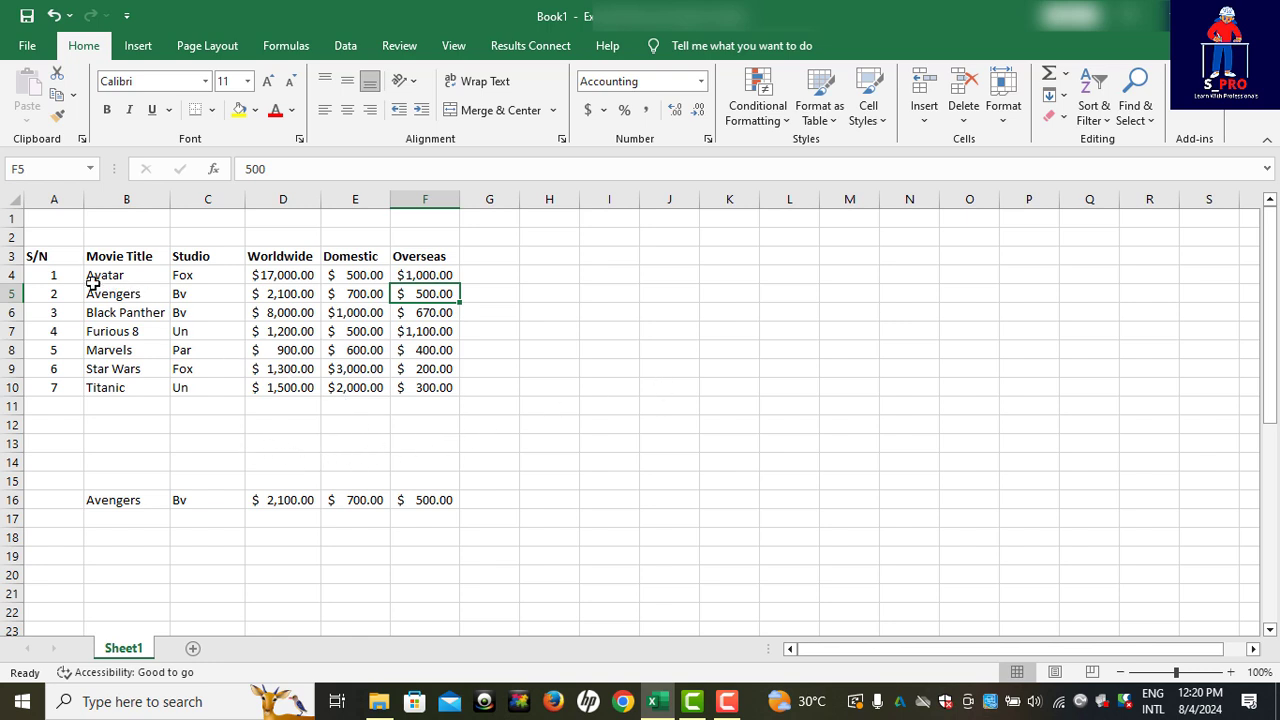
Sort the movie records in B4:F10 from Z to A by movie title.
left_click_drag(92, 283, 425, 390)
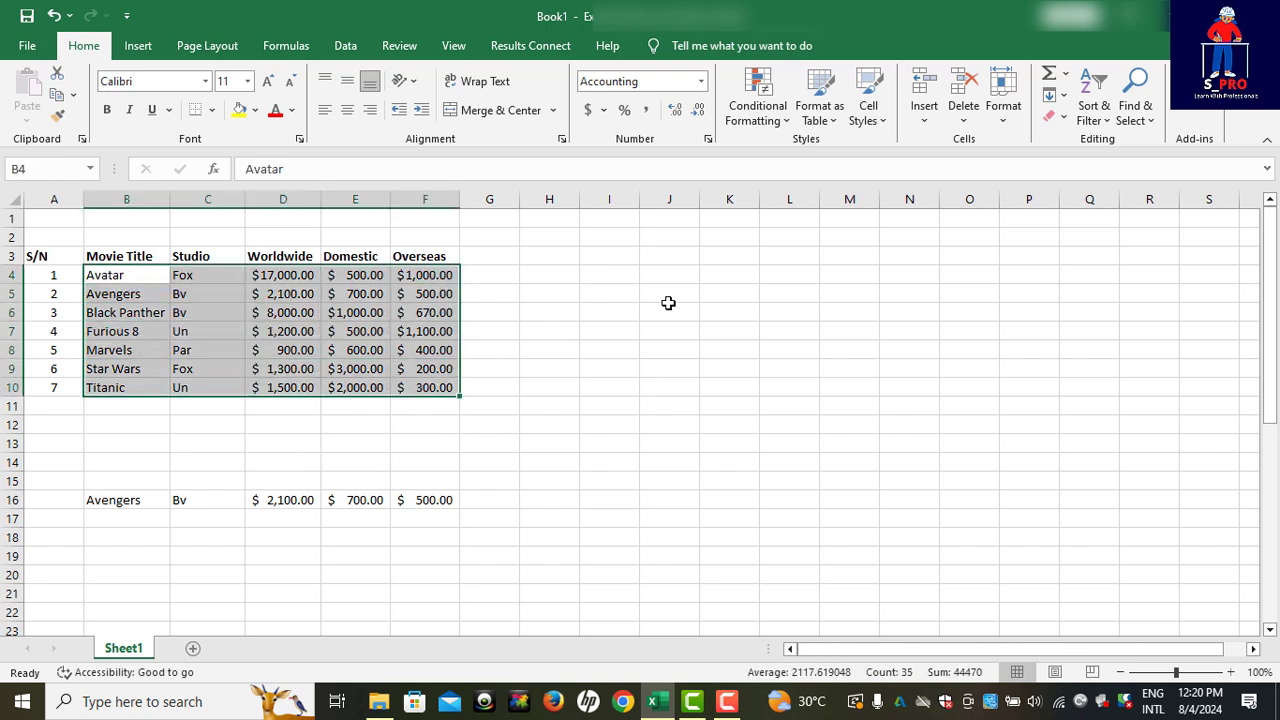
left_click(1094, 112)
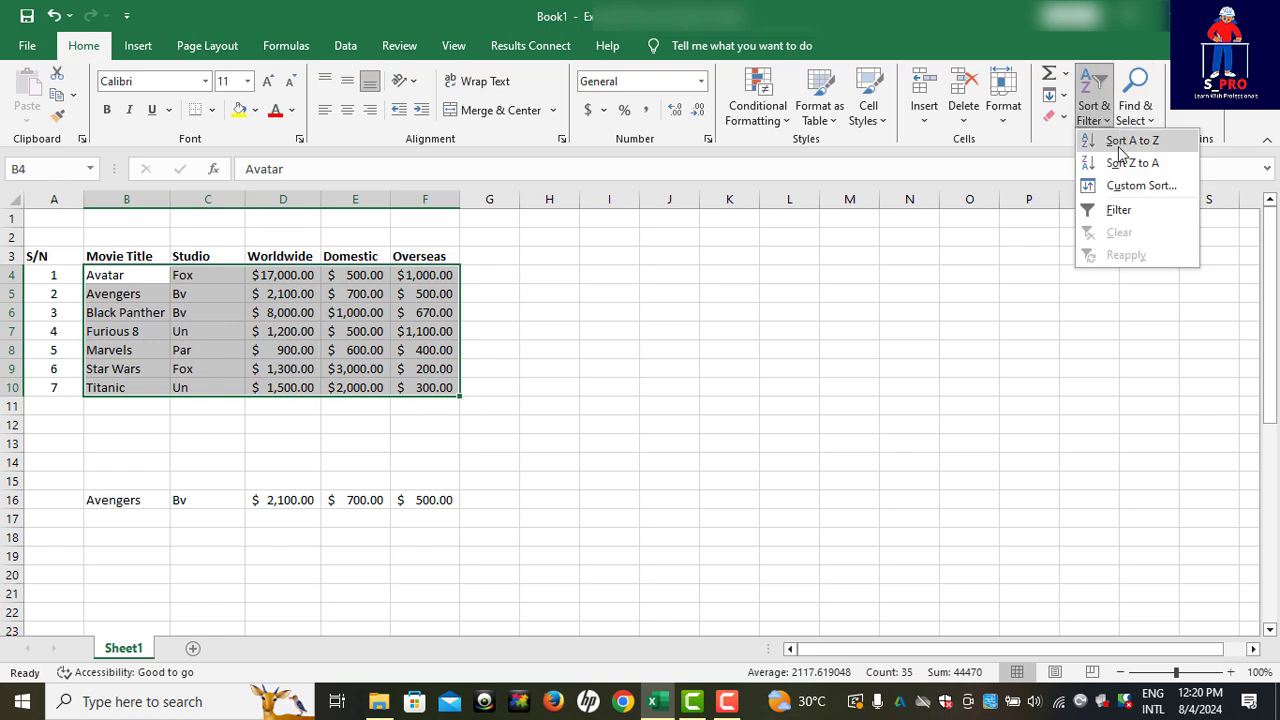
left_click(1126, 165)
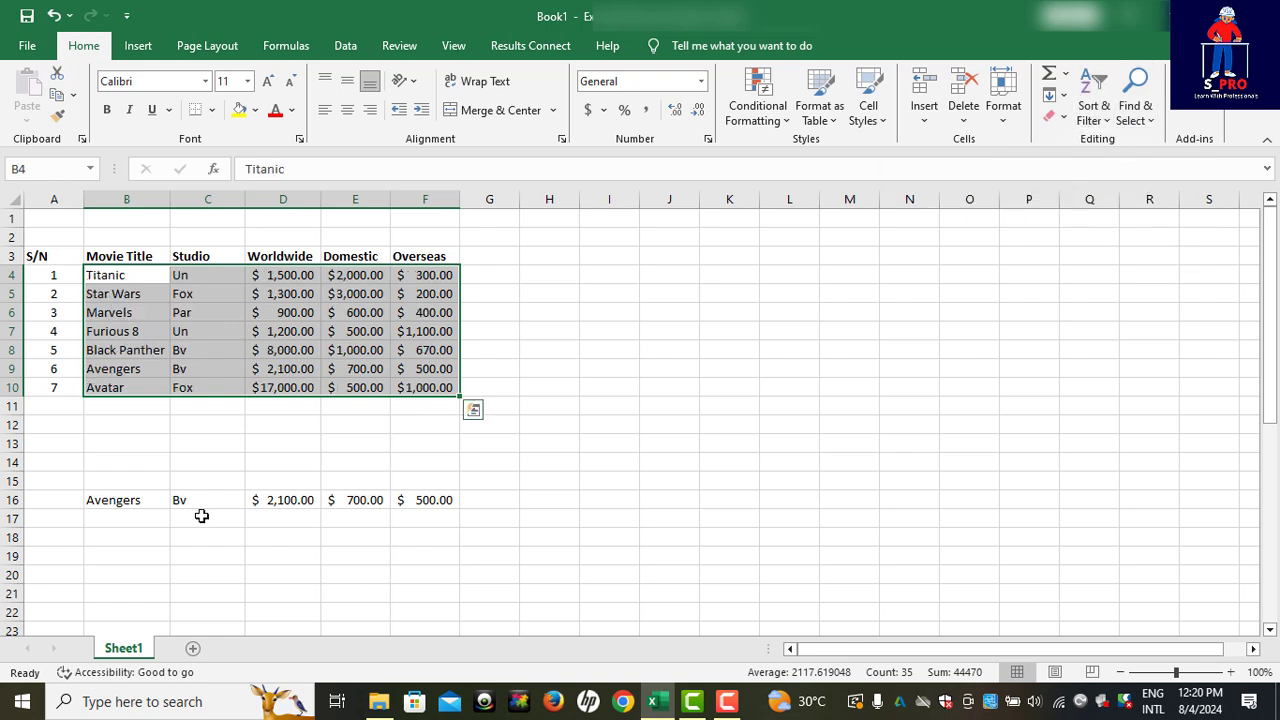
left_click(197, 429)
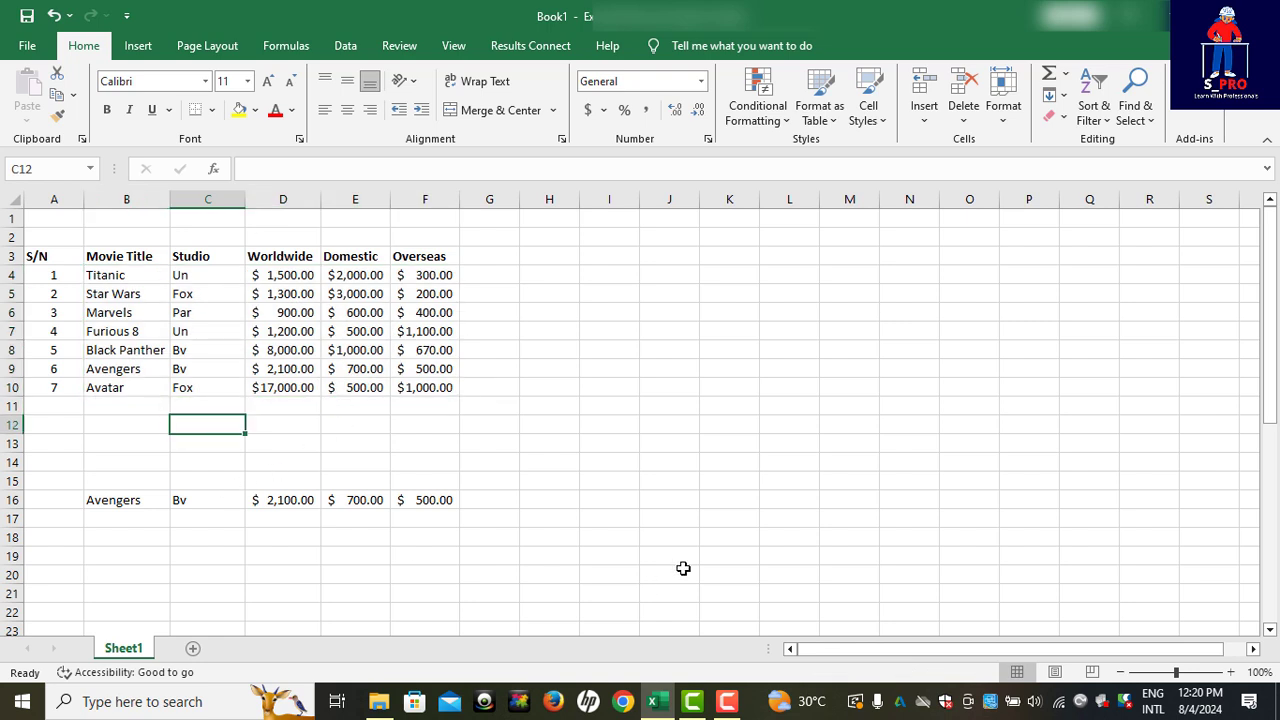
left_click(704, 536)
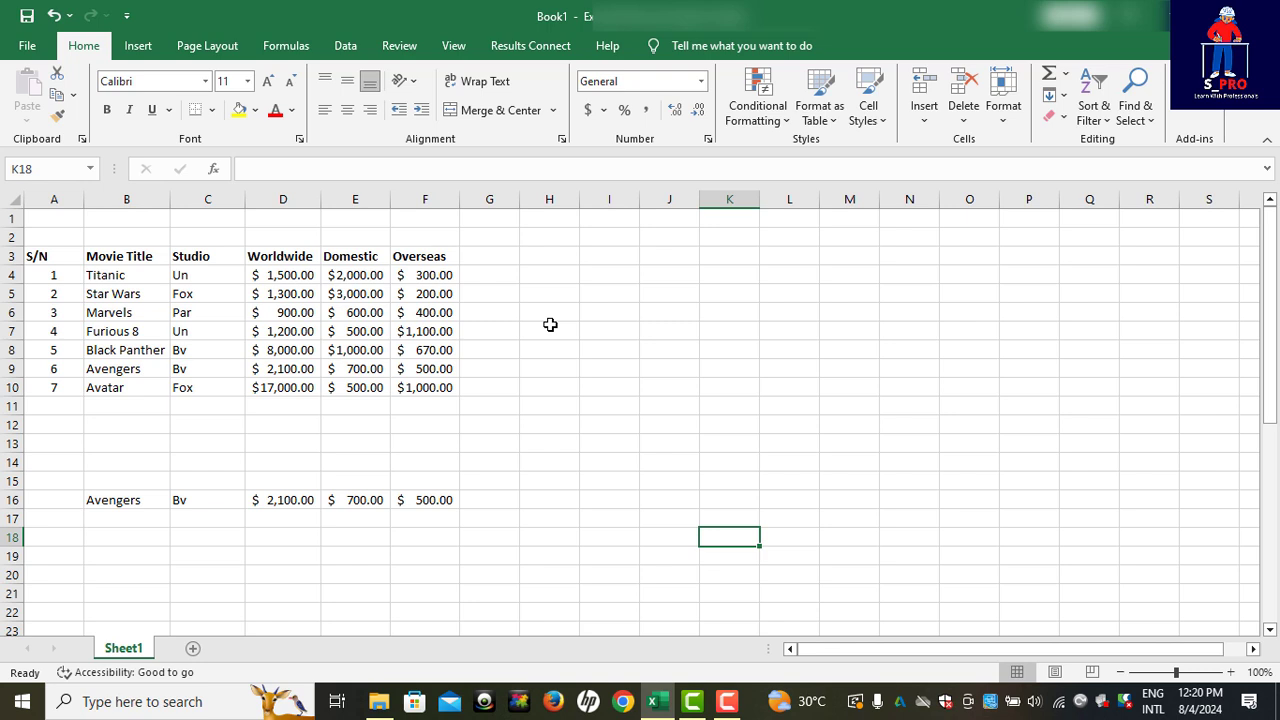
Start a custom sort of the movie records in B4:F10 and choose Worldwide as the sort column.
left_click_drag(95, 275, 426, 391)
left_click(97, 275)
left_click_drag(97, 275, 433, 391)
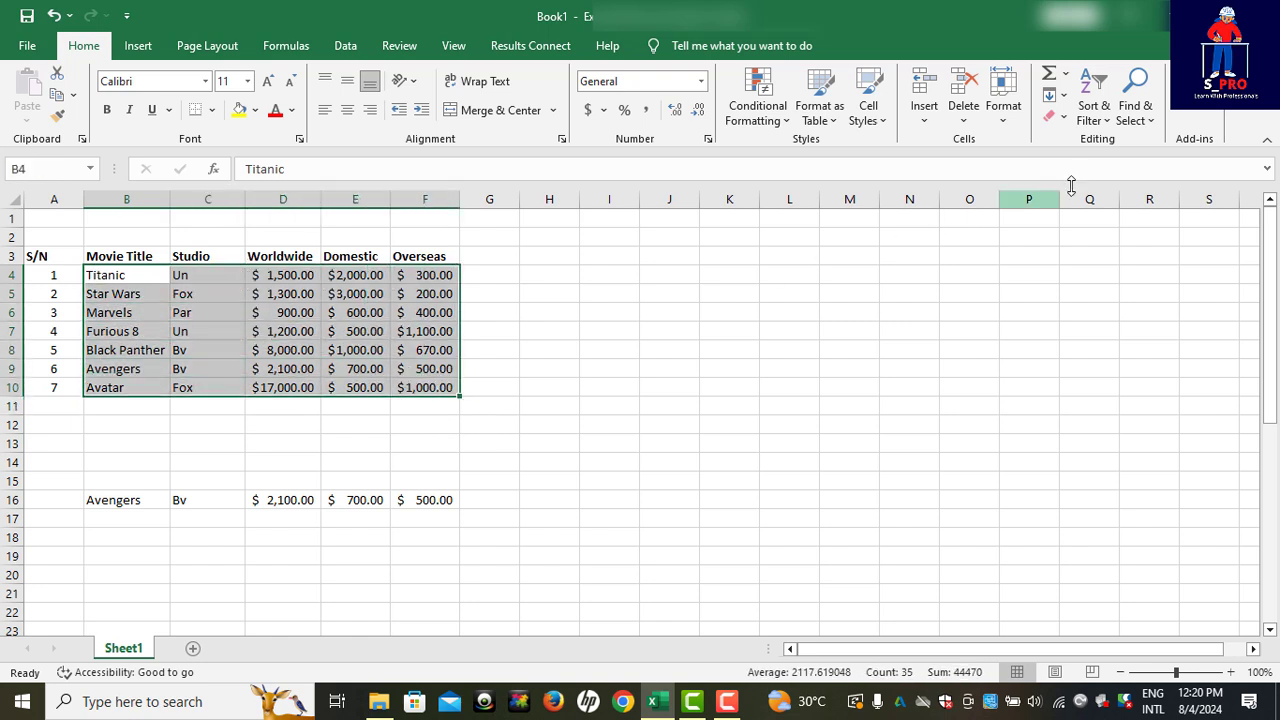
left_click(1152, 121)
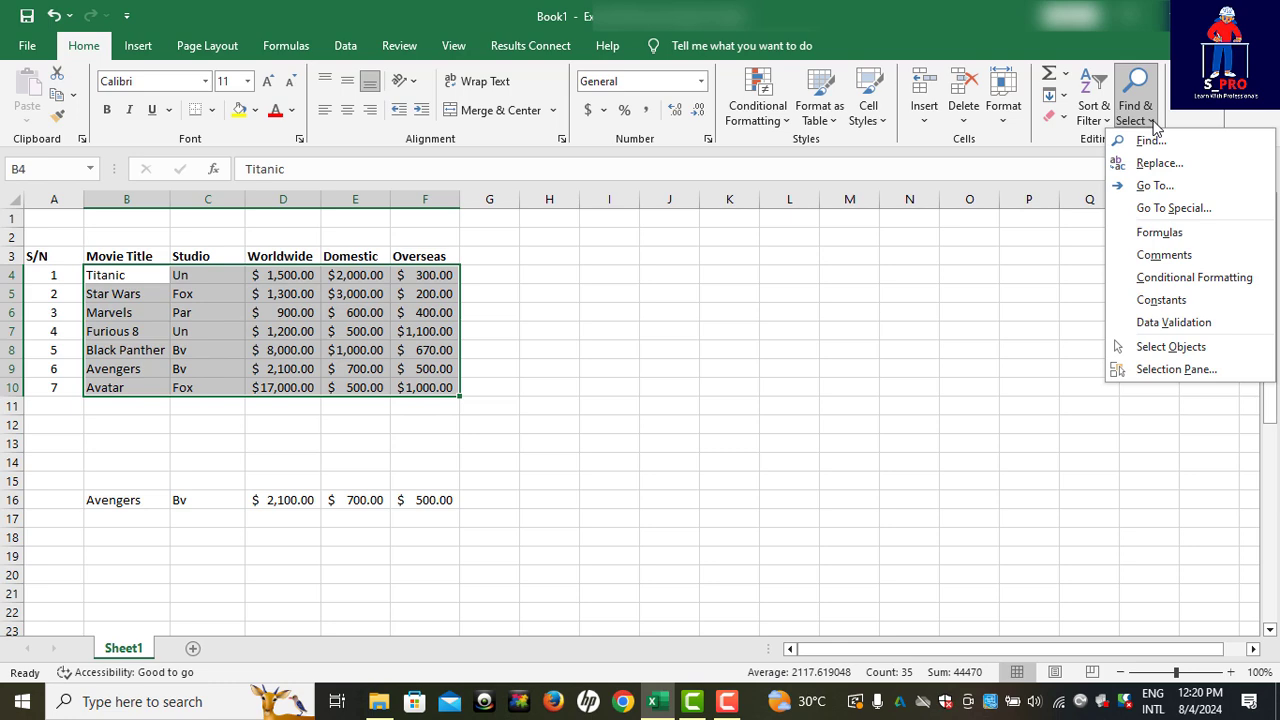
left_click(1104, 121)
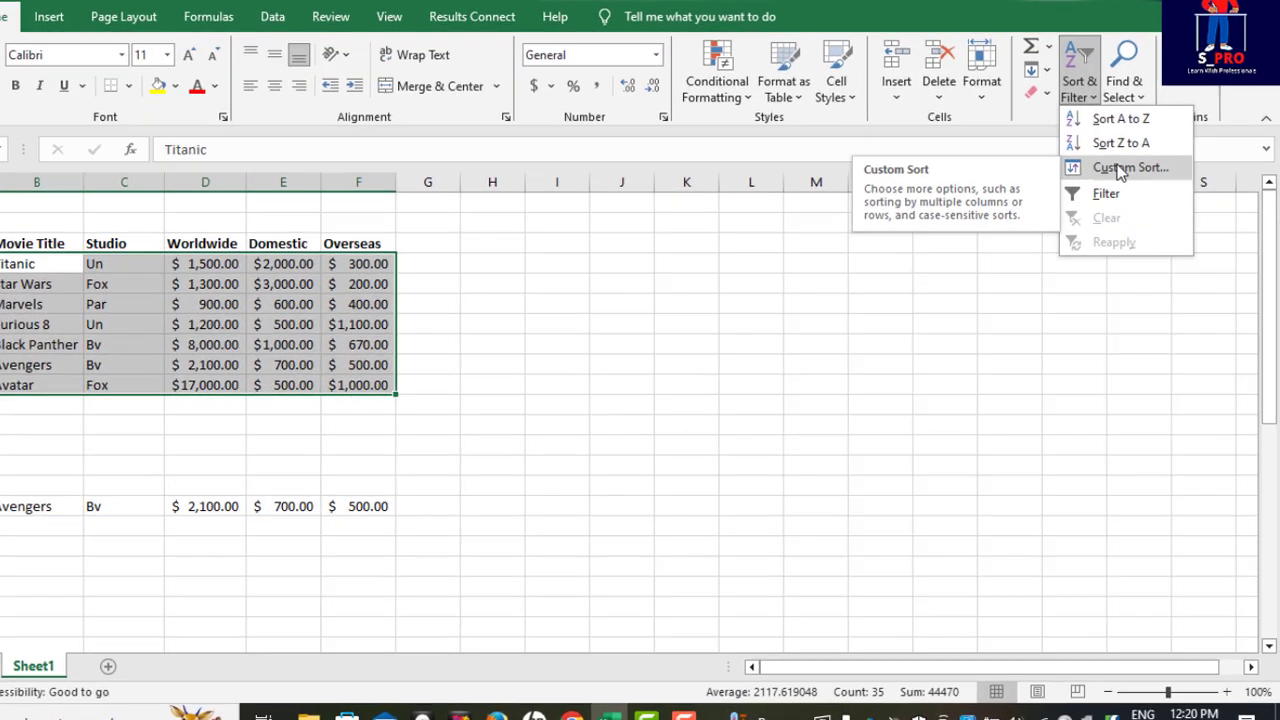
left_click(1131, 187)
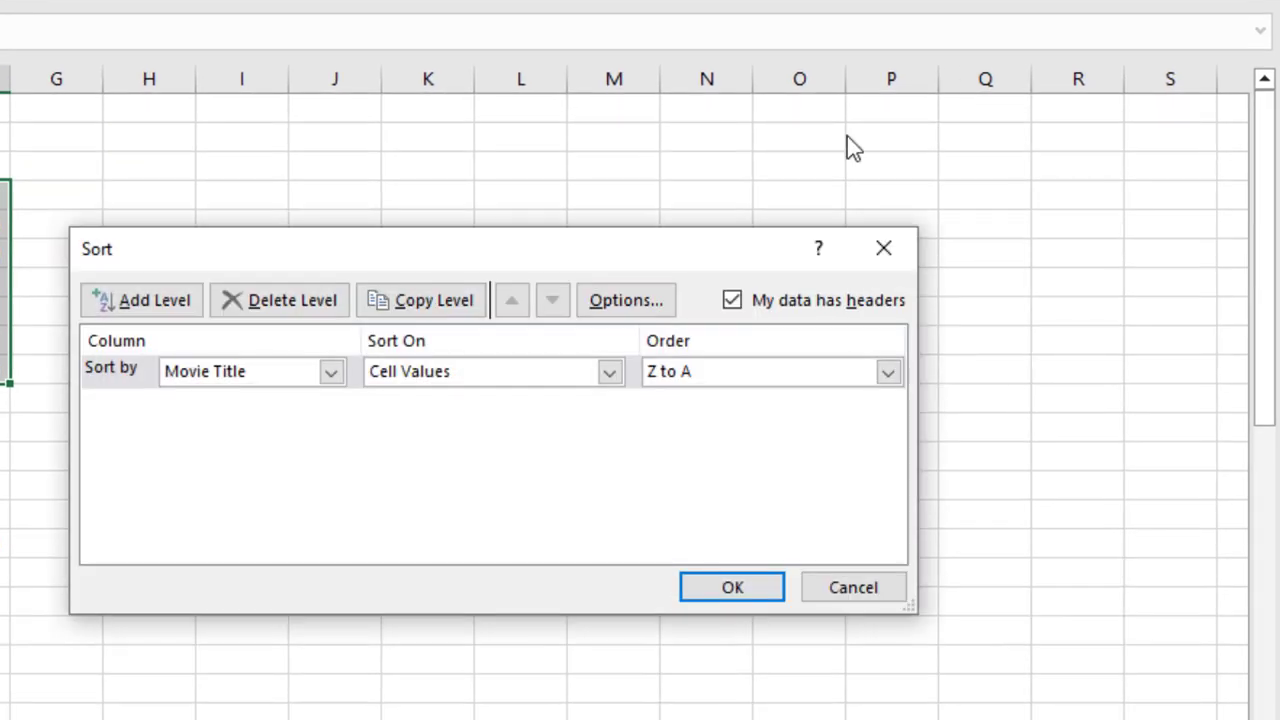
left_click_drag(214, 262, 368, 231)
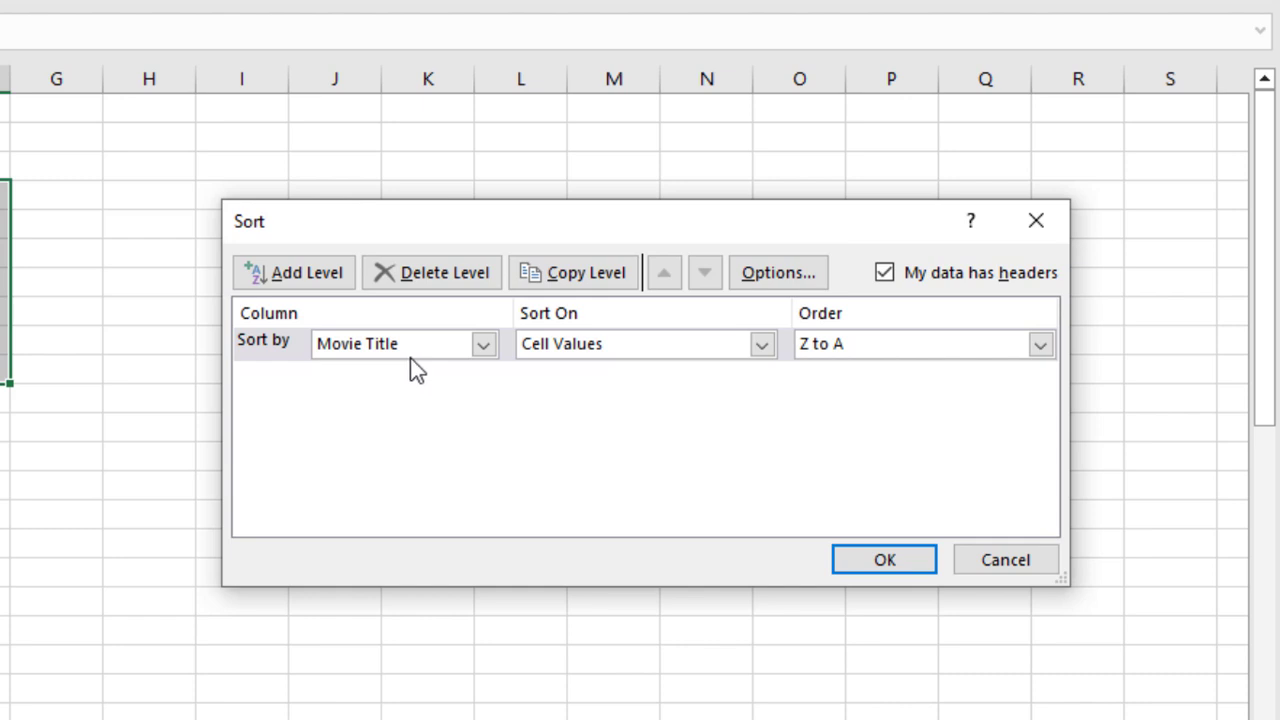
left_click(483, 346)
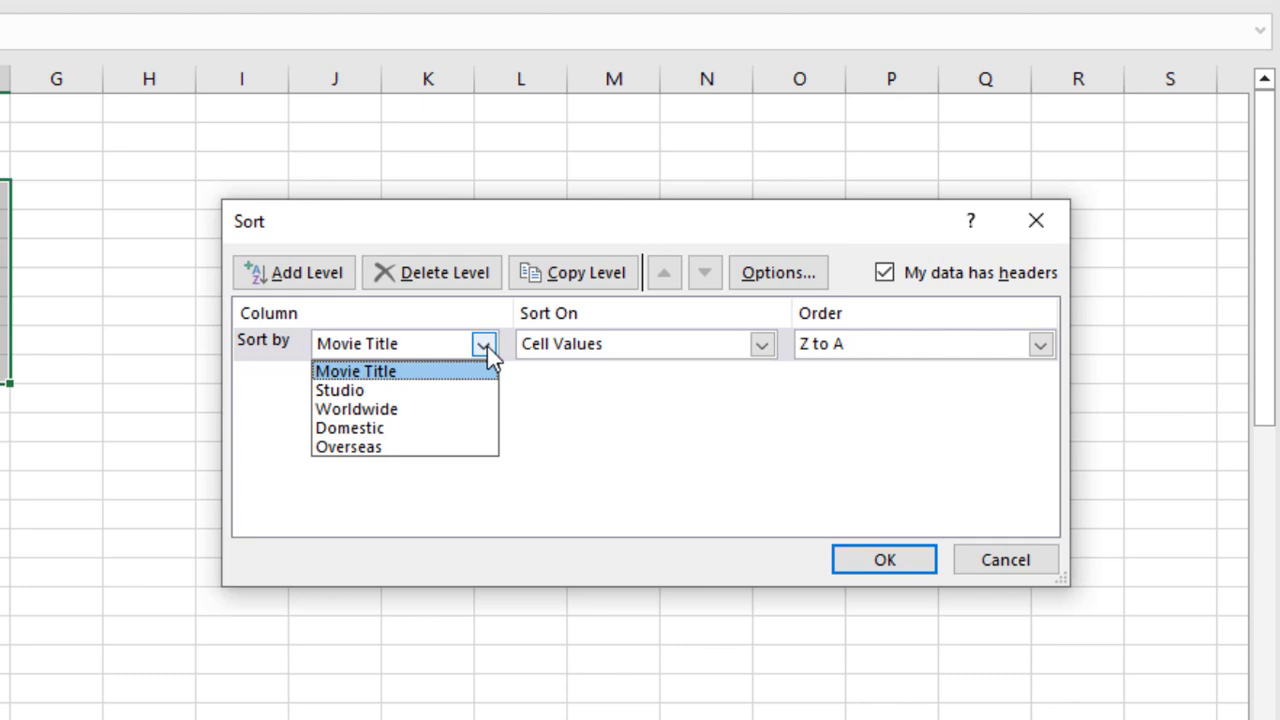
left_click(381, 414)
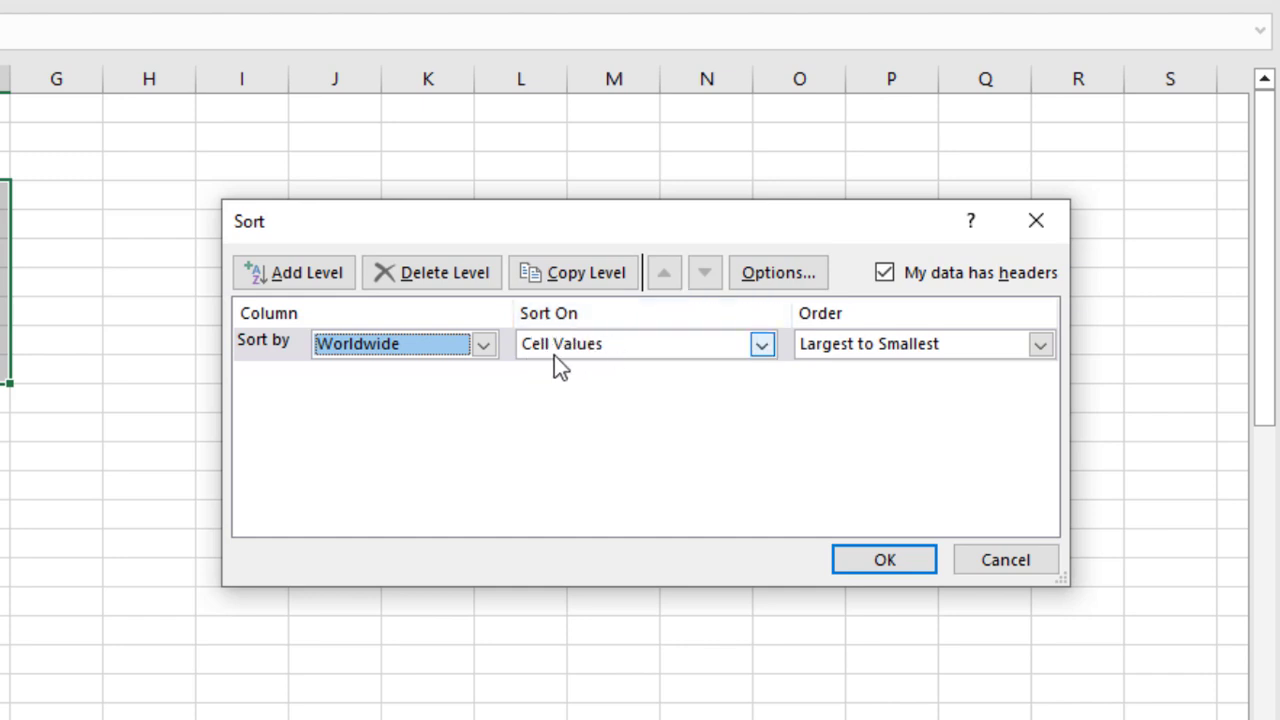
Sort the records on the cell values of the Worldwide column, from largest to smallest.
left_click(762, 347)
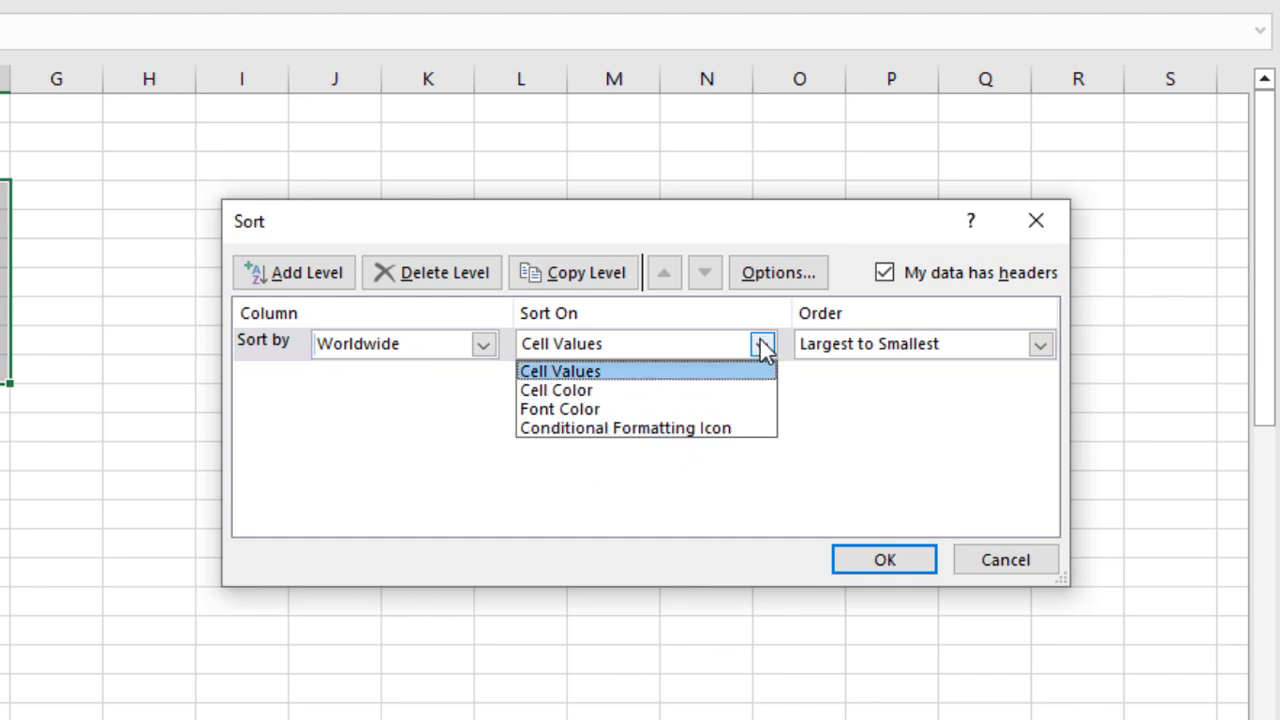
left_click(590, 371)
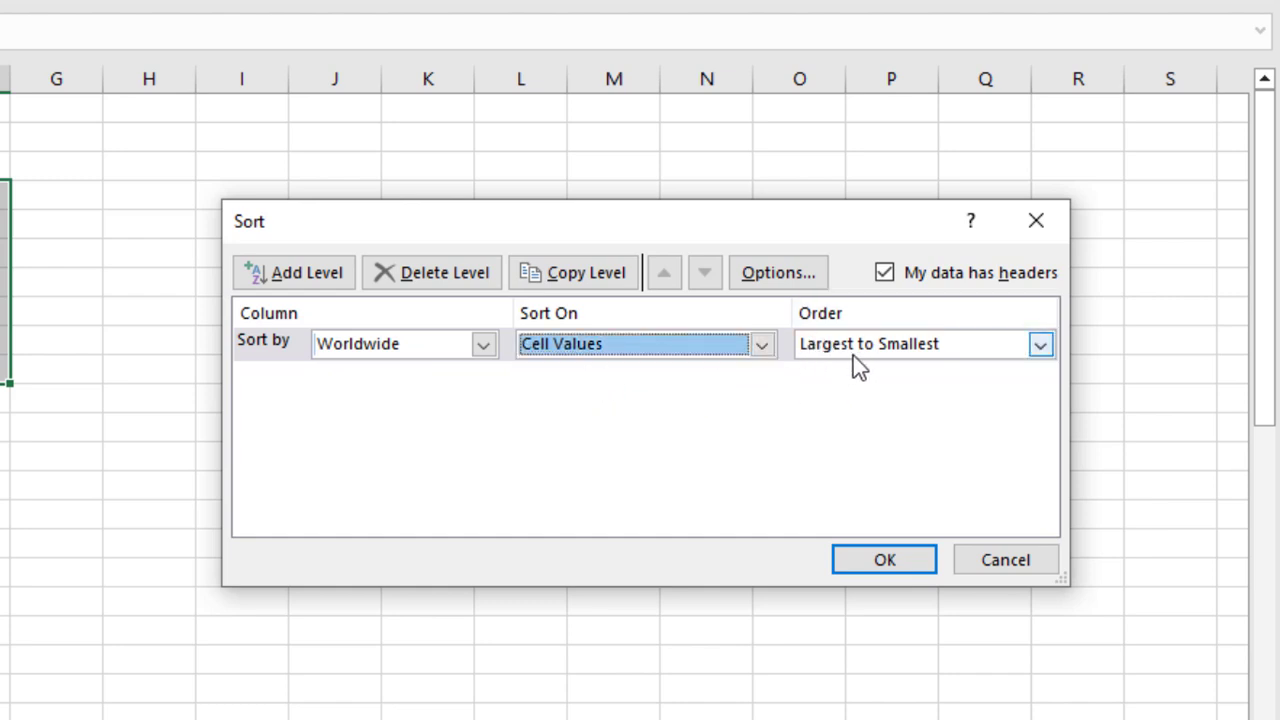
left_click(1040, 345)
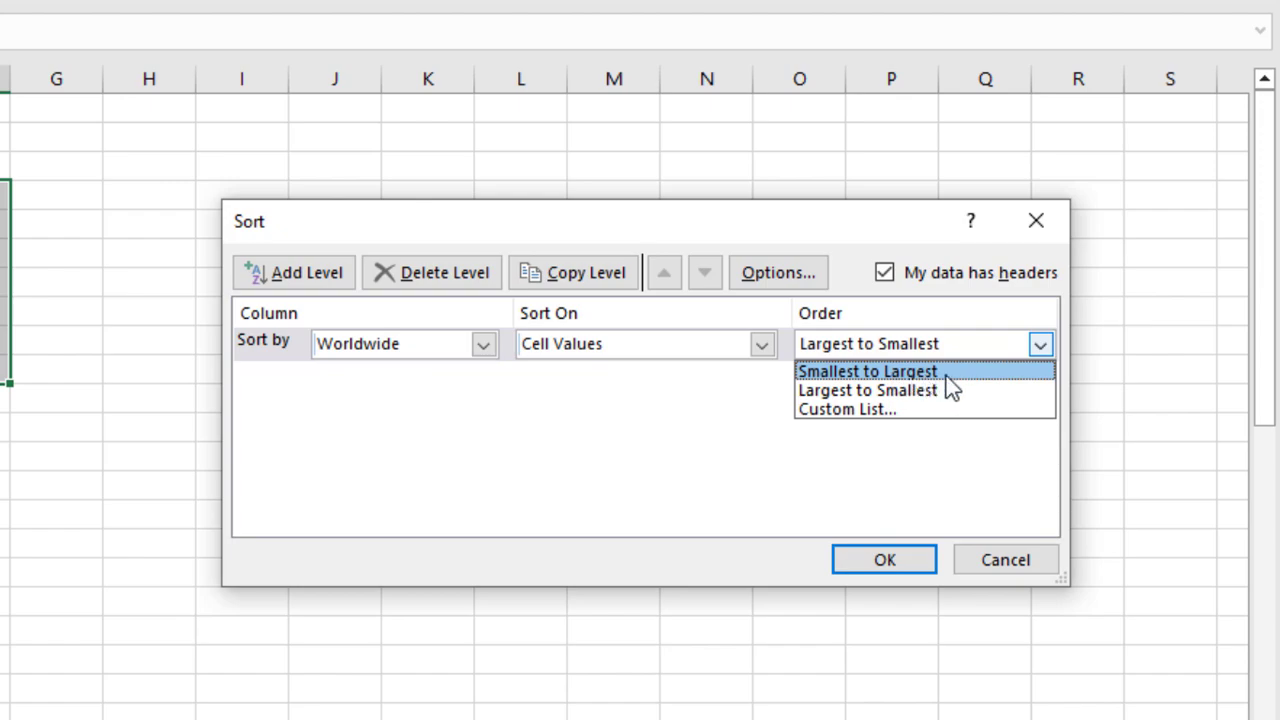
left_click(735, 438)
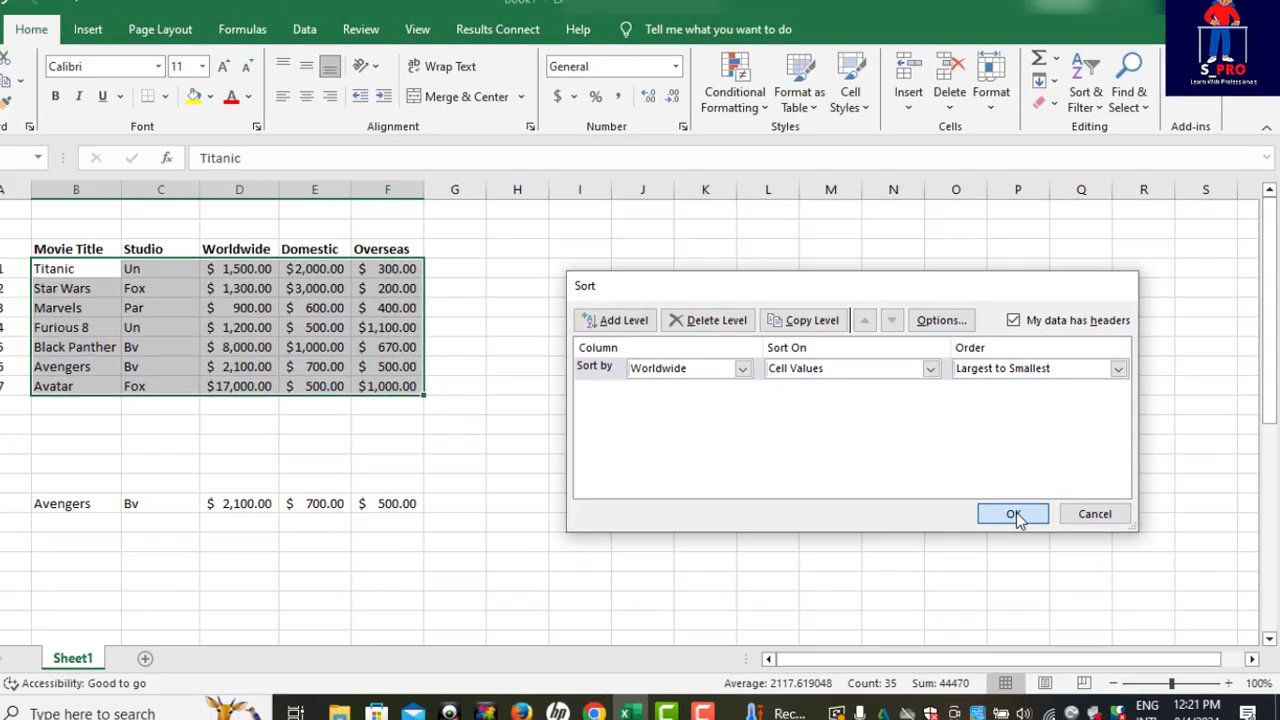
left_click(910, 552)
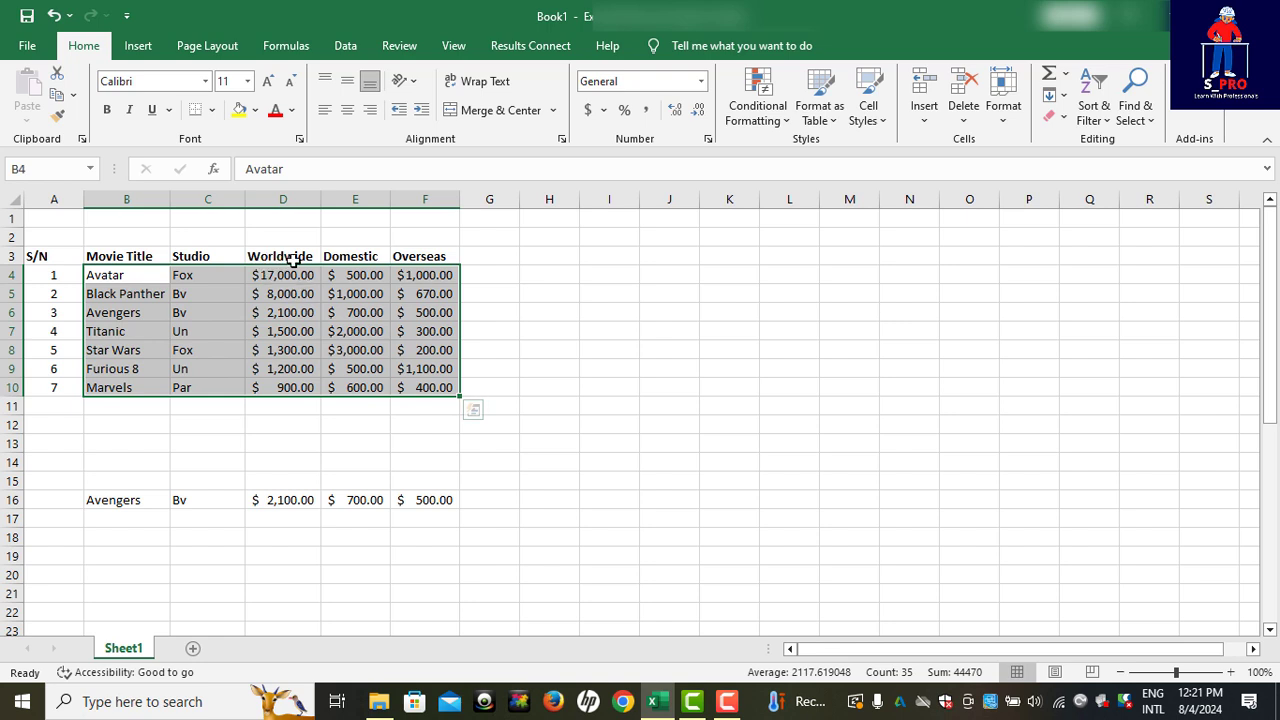
Examine the Worldwide values in D4:D10 from row to row to check their descending order.
left_click(272, 277)
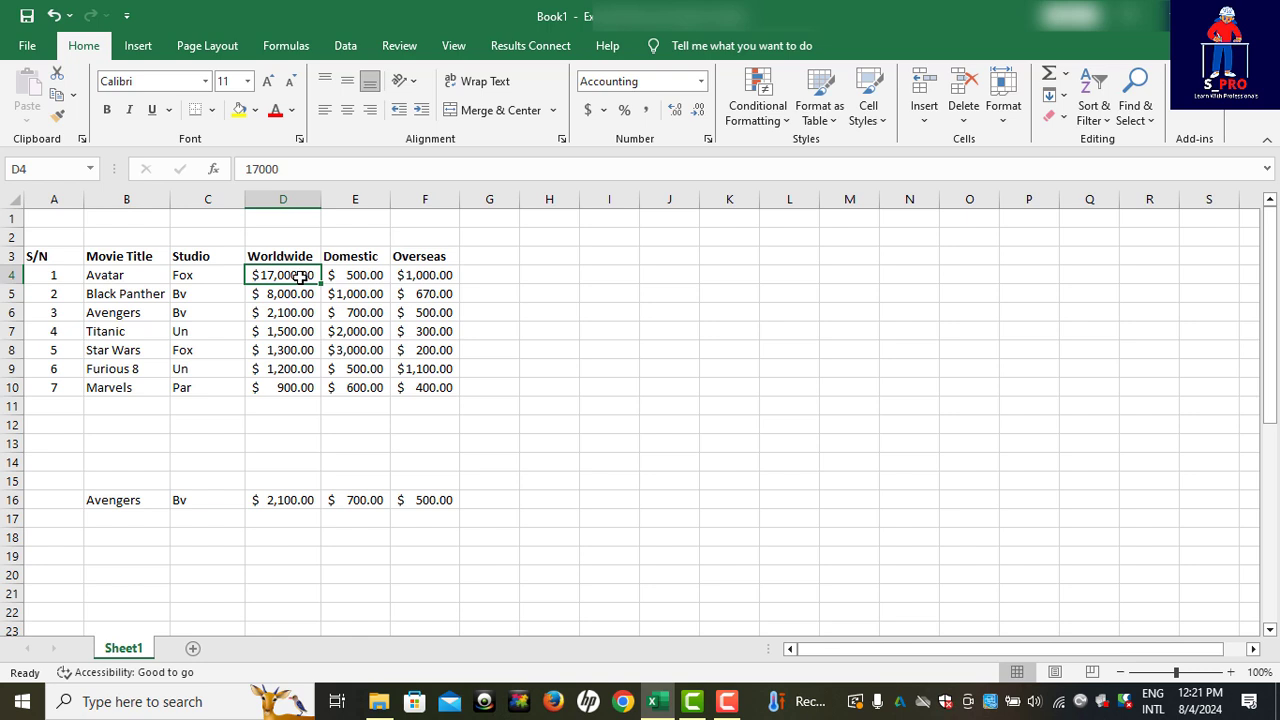
left_click(280, 294)
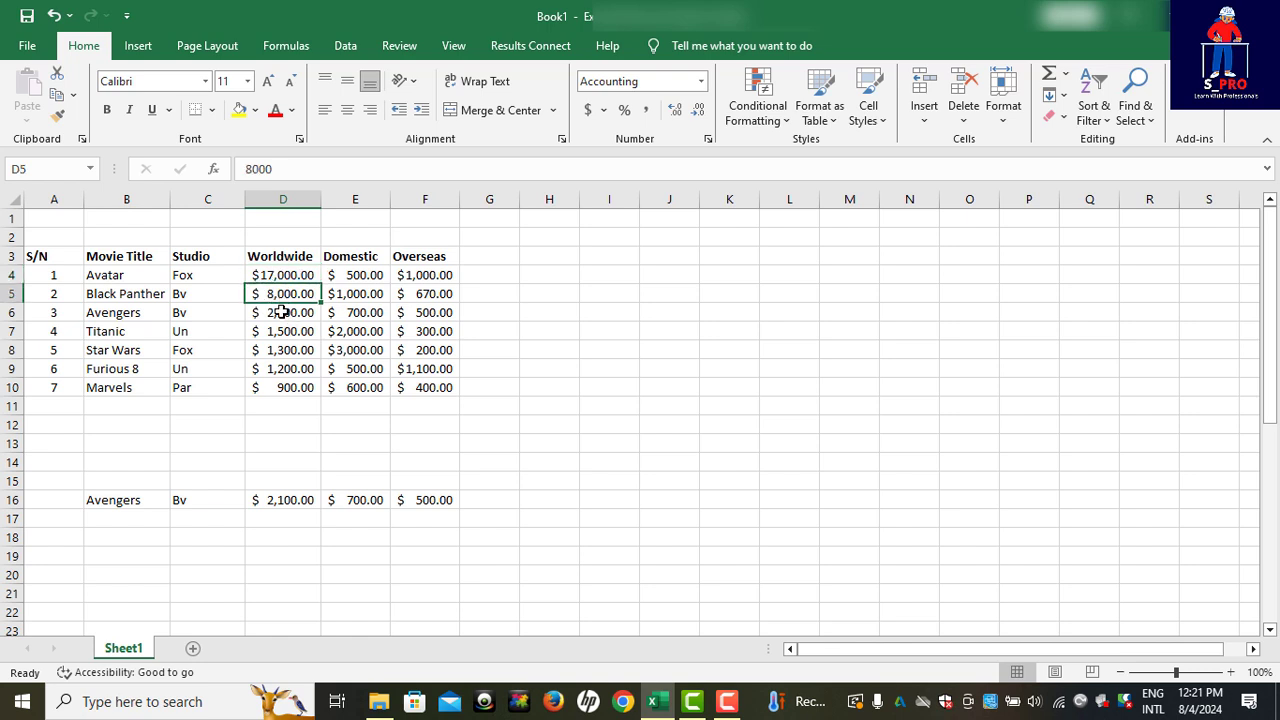
left_click(282, 312)
left_click(282, 331)
left_click(281, 350)
left_click(282, 385)
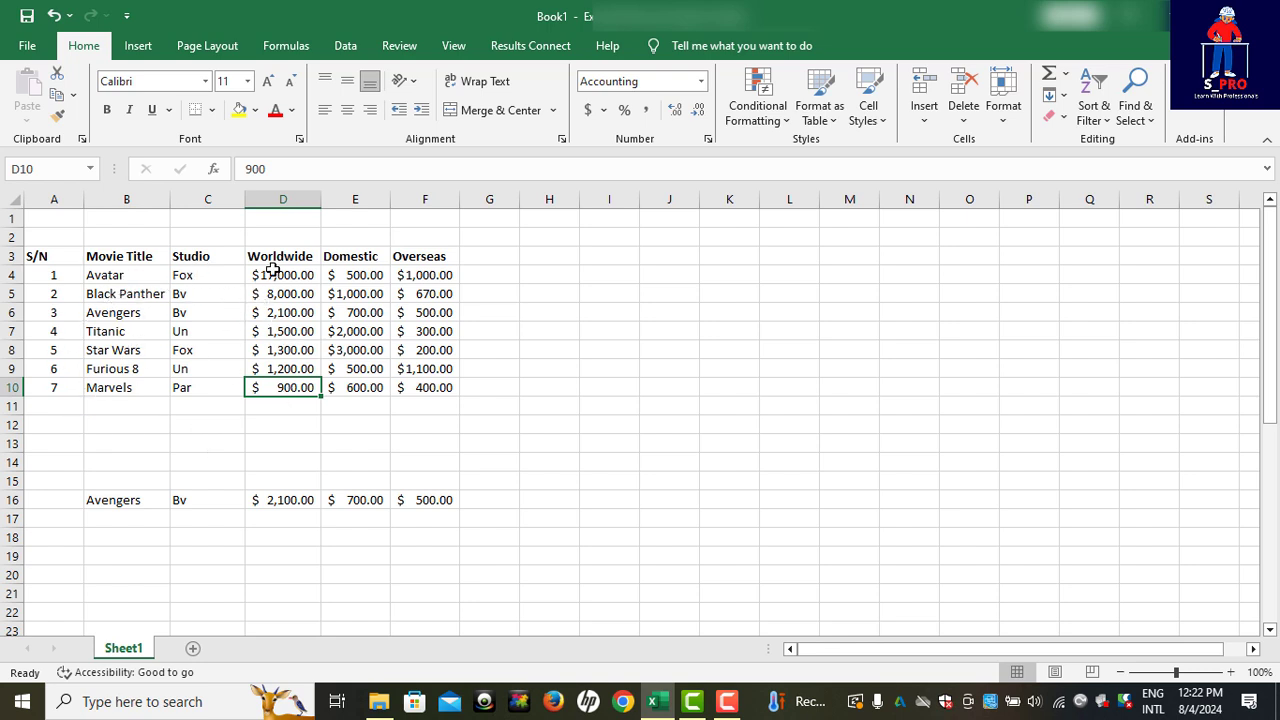
left_click_drag(255, 268, 294, 385)
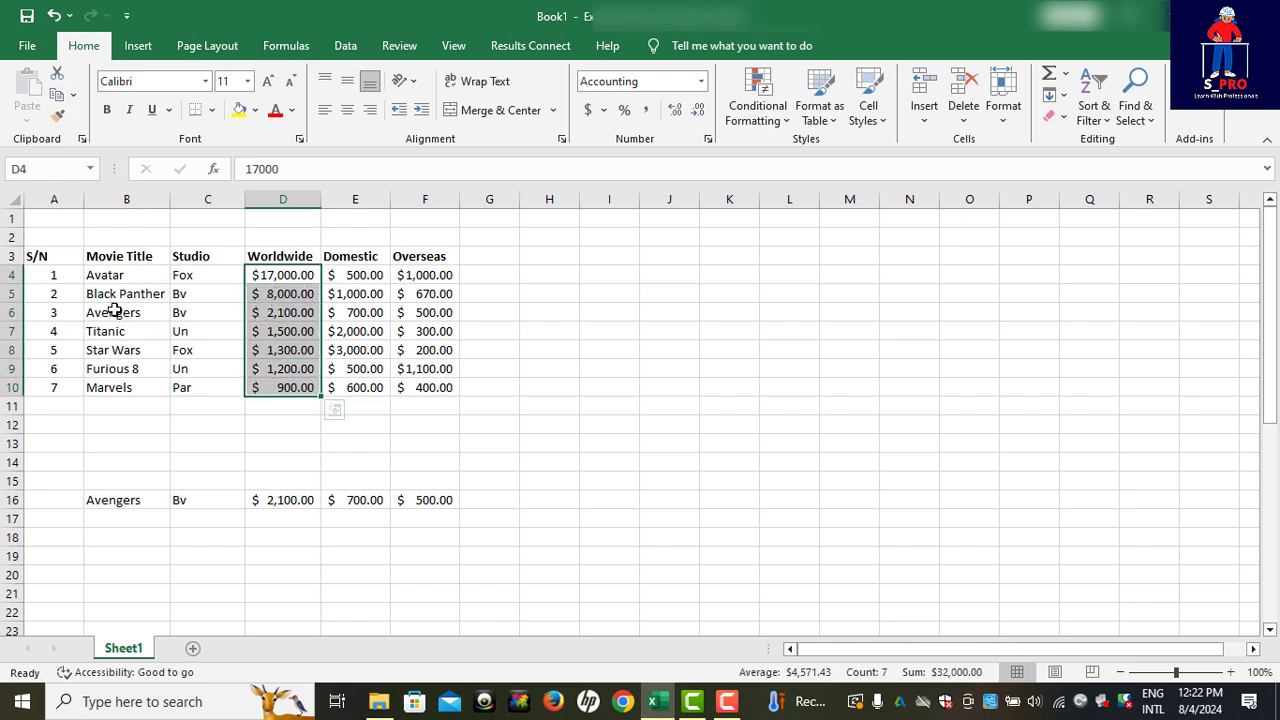
Custom-sort the movie records in B4:F10 by Worldwide, from smallest to largest.
left_click_drag(97, 274, 436, 386)
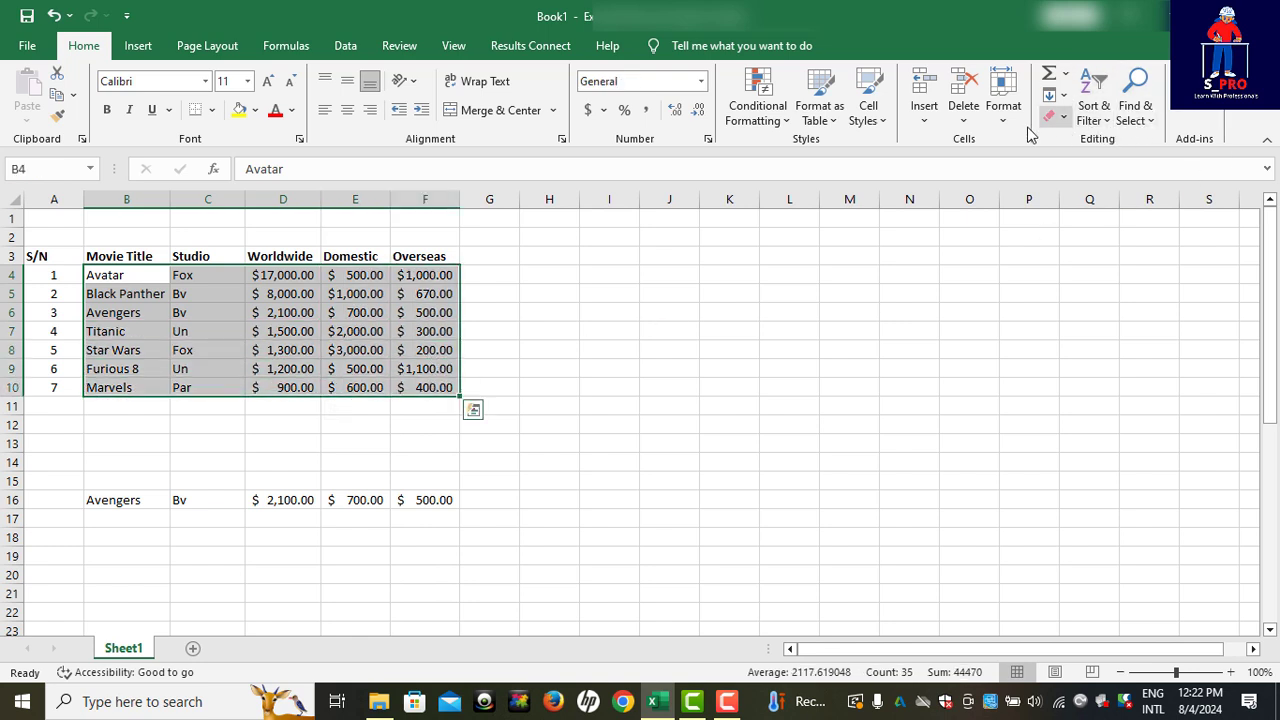
left_click(1105, 122)
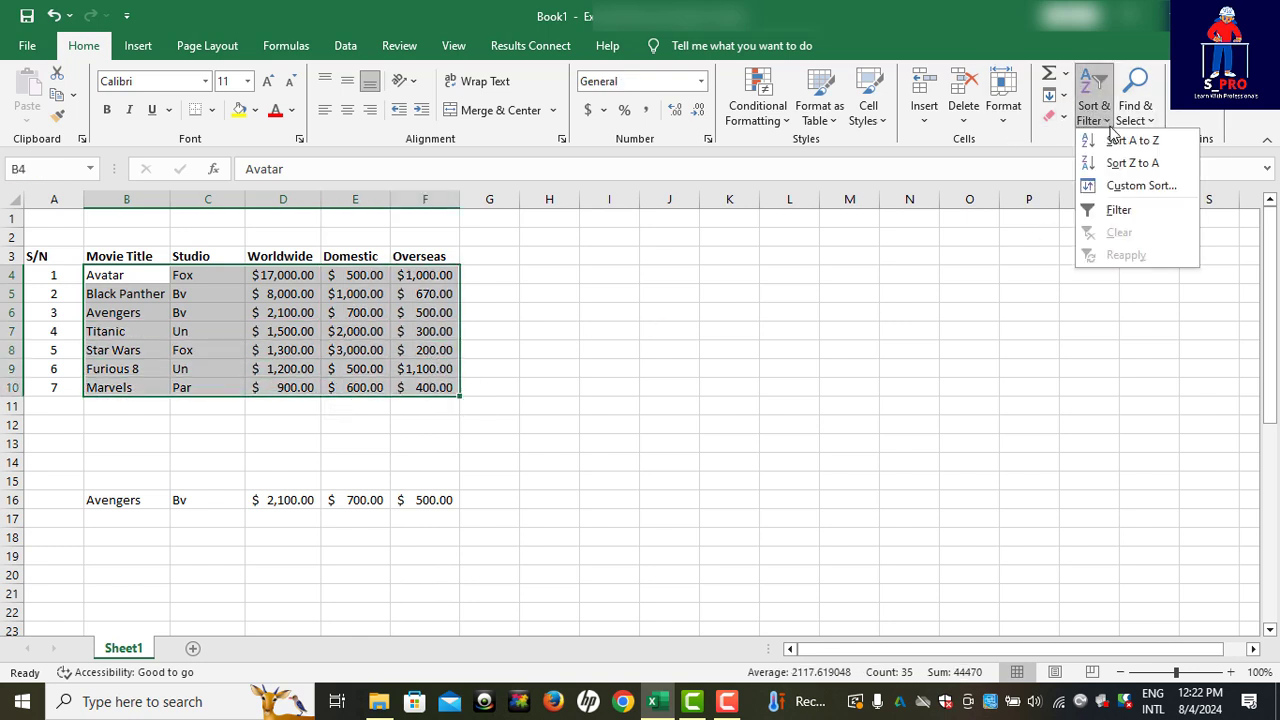
left_click(1150, 189)
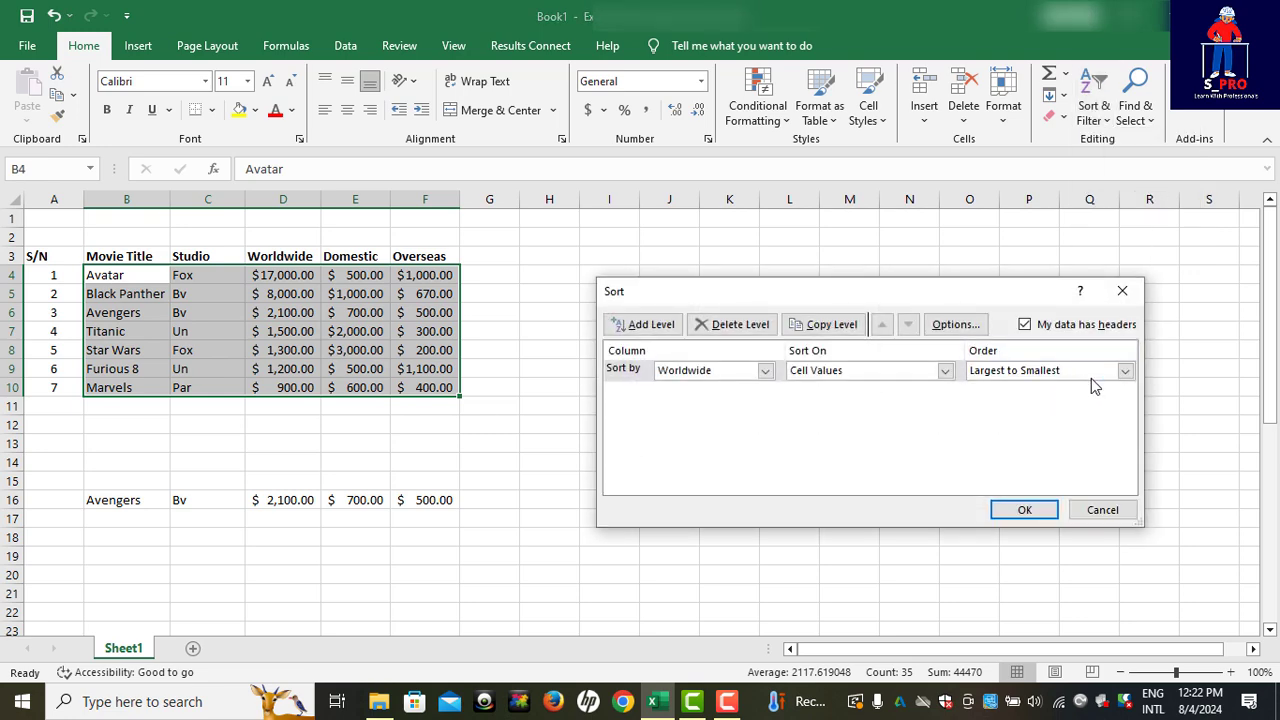
left_click(1125, 370)
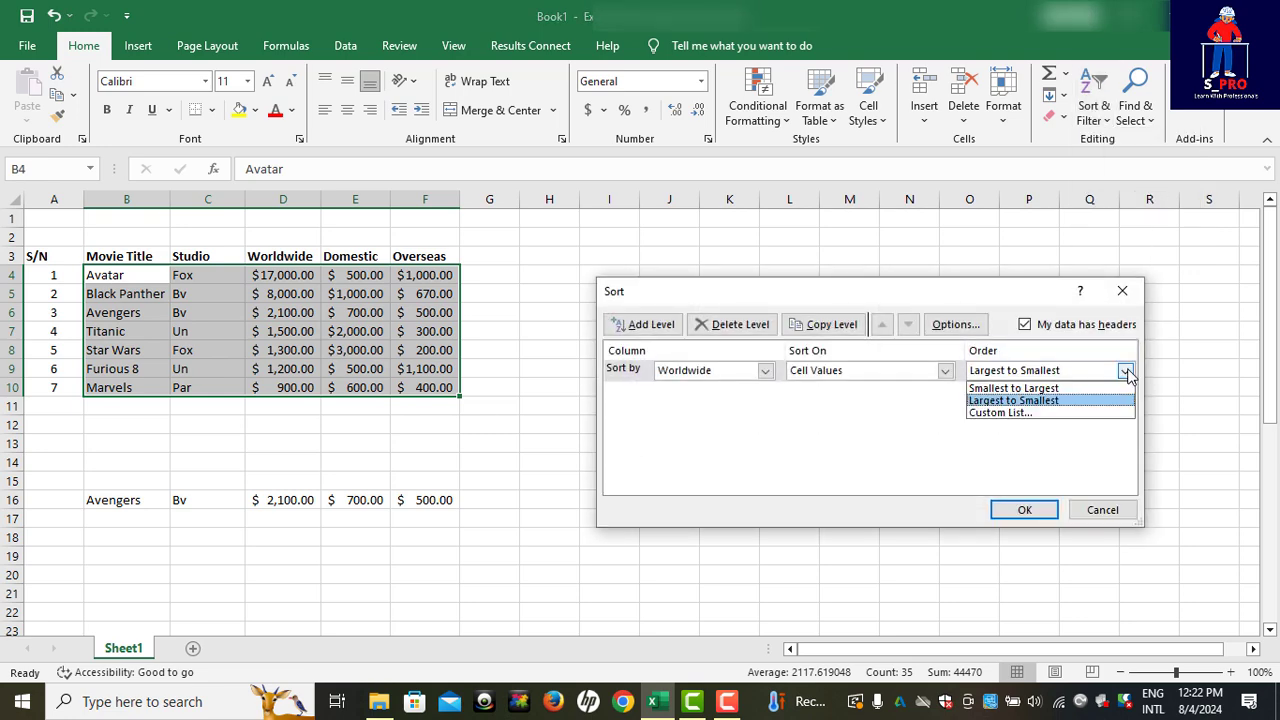
left_click(1026, 390)
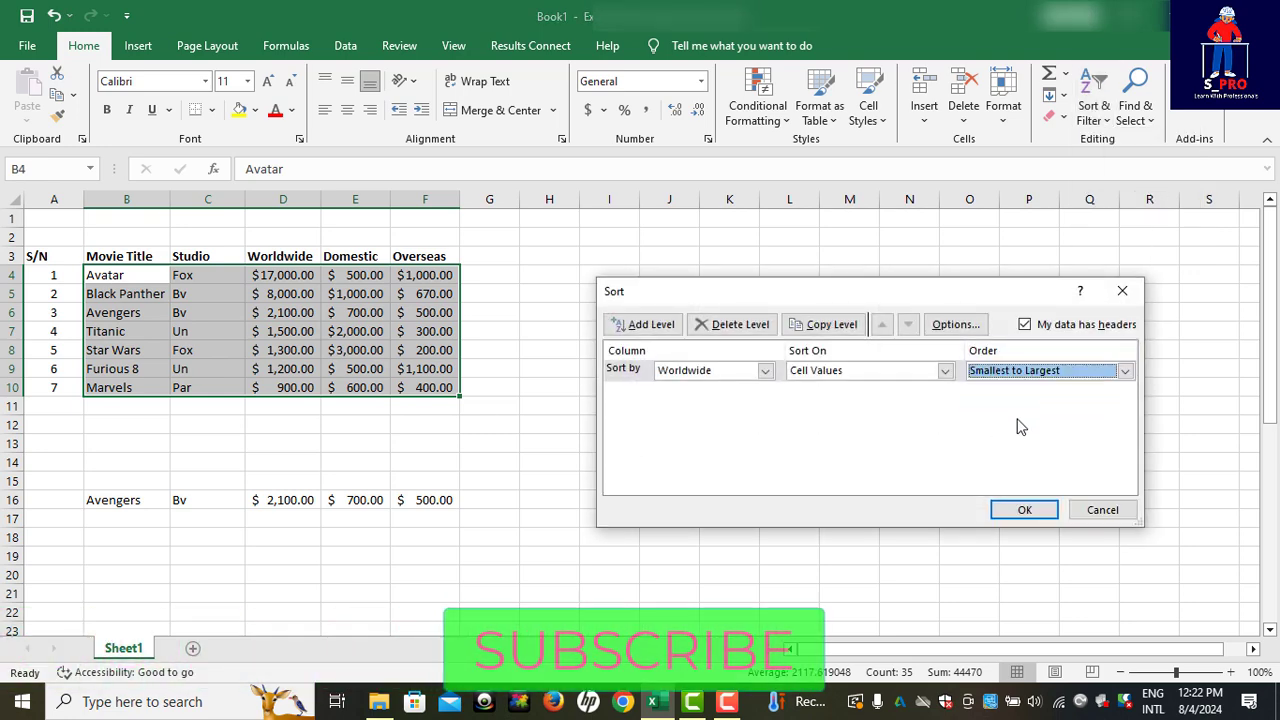
left_click(1026, 510)
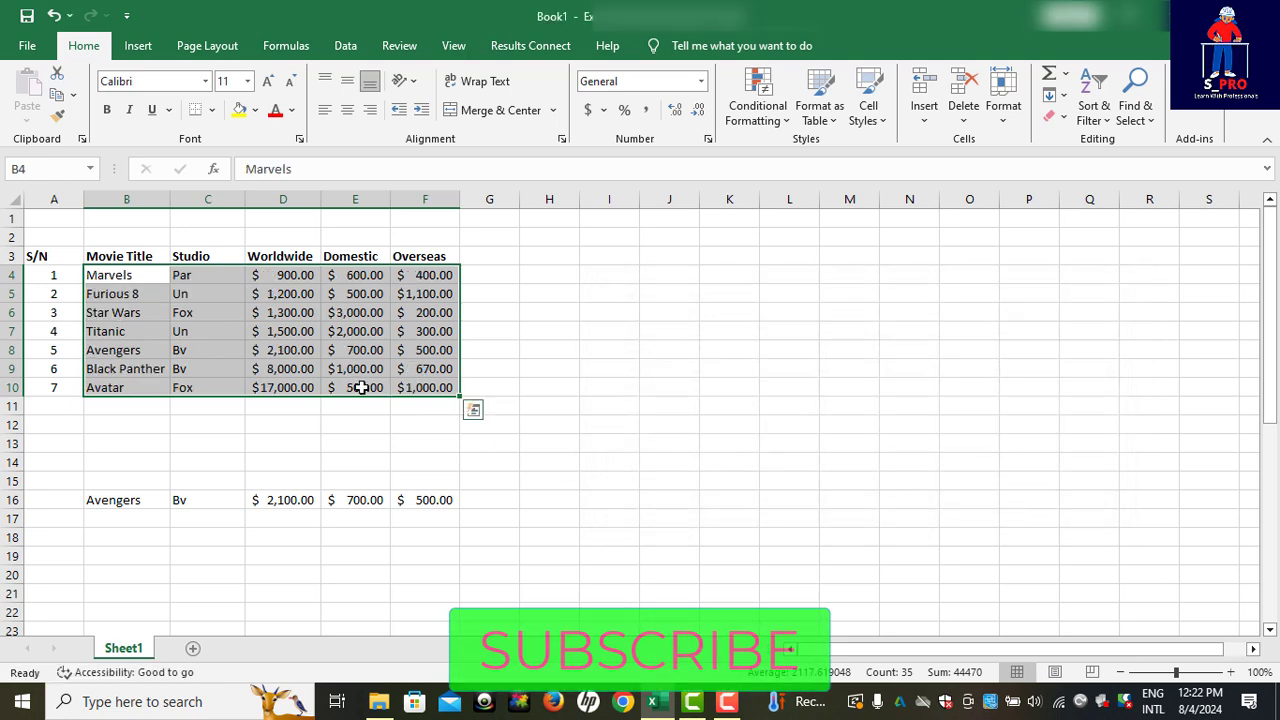
Check the ascending order of the Worldwide values in D4:D10.
left_click(284, 276)
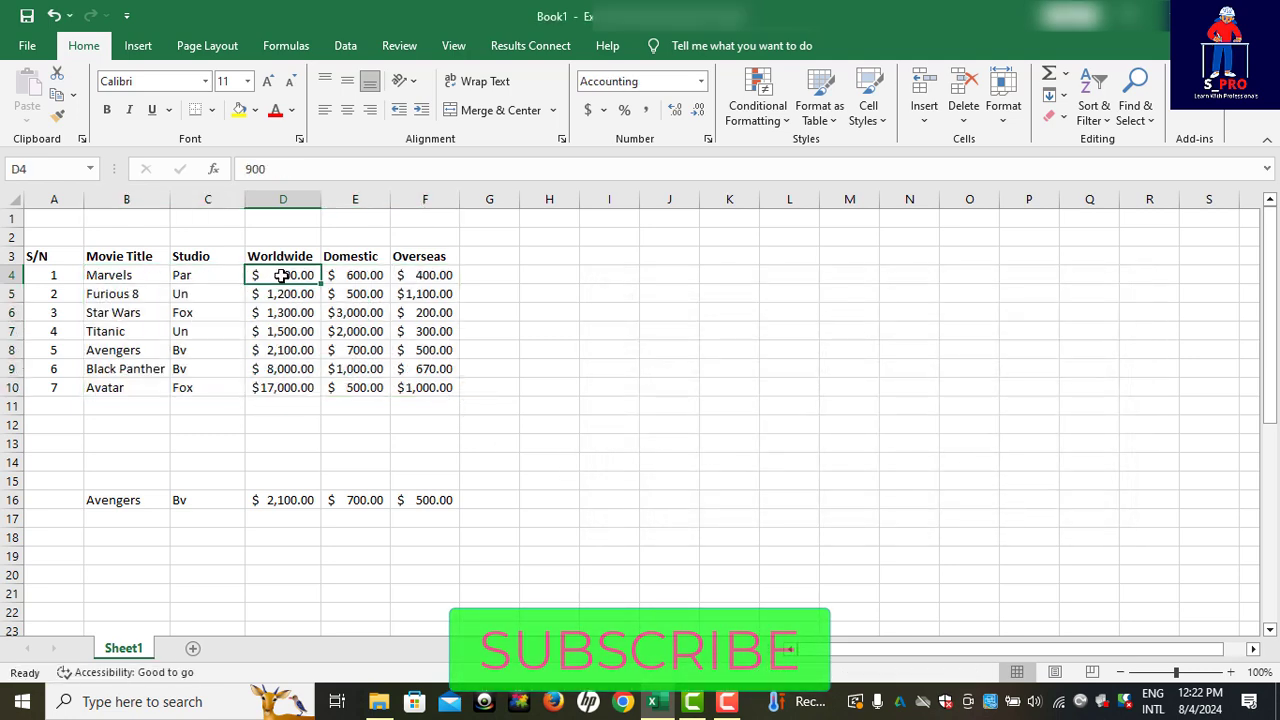
left_click_drag(283, 275, 287, 389)
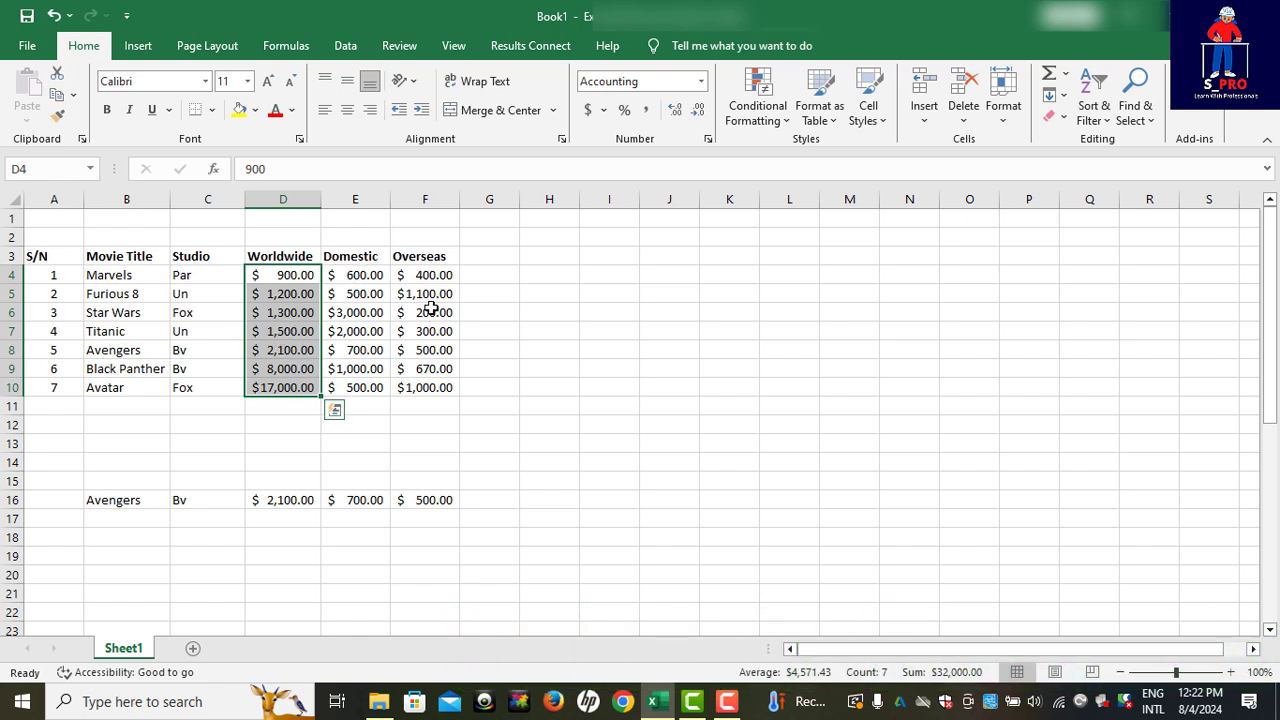
left_click(280, 297)
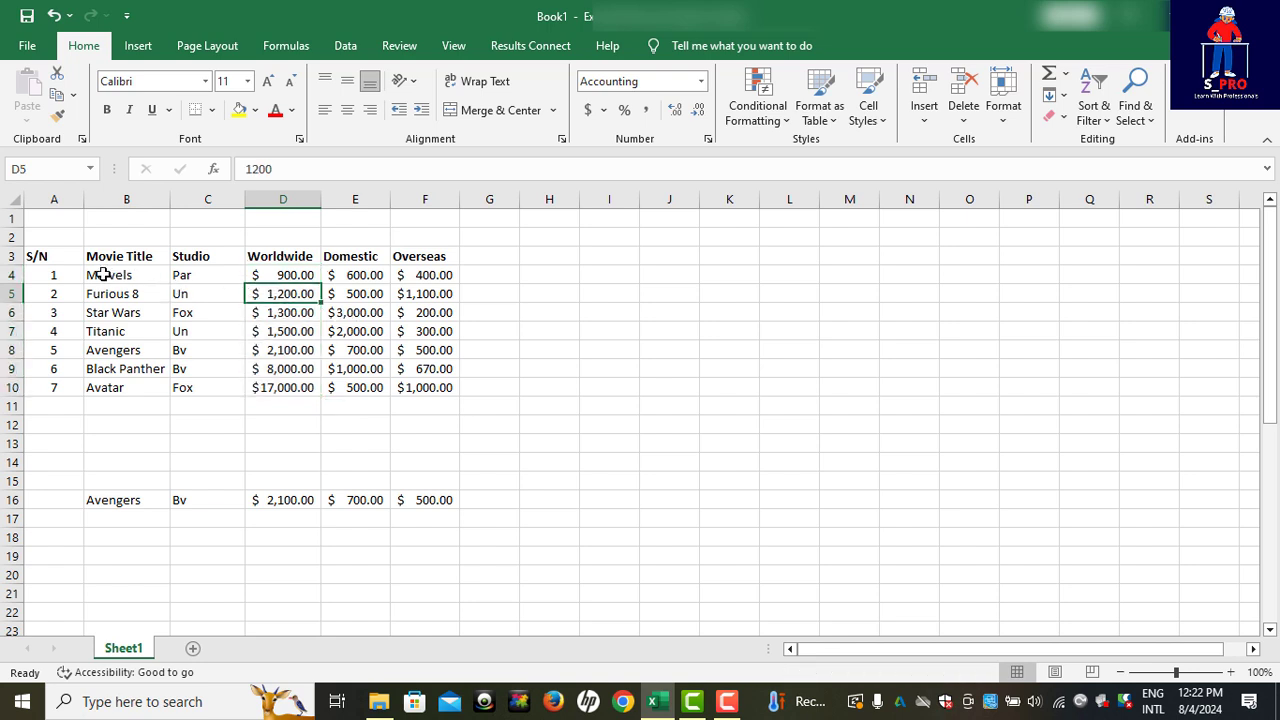
Start another custom sort of B4:F10 by Worldwide and set its order to Largest to Smallest.
left_click_drag(103, 274, 414, 388)
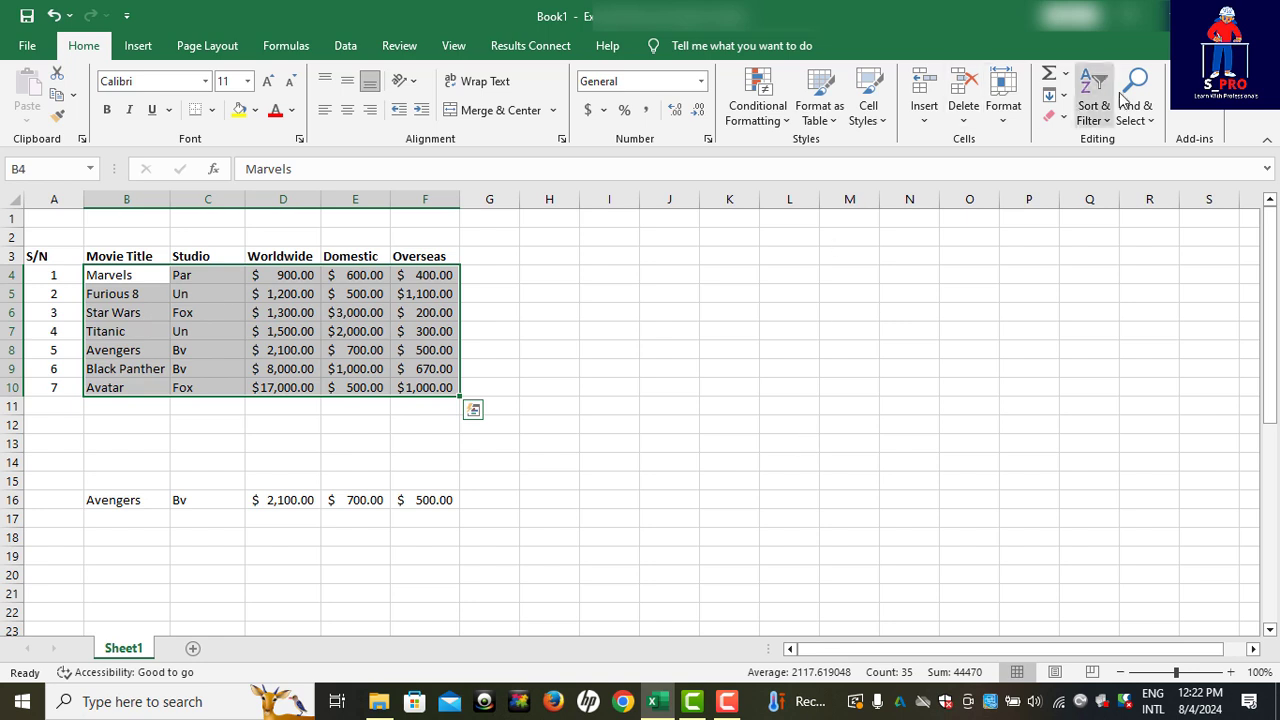
left_click(1094, 115)
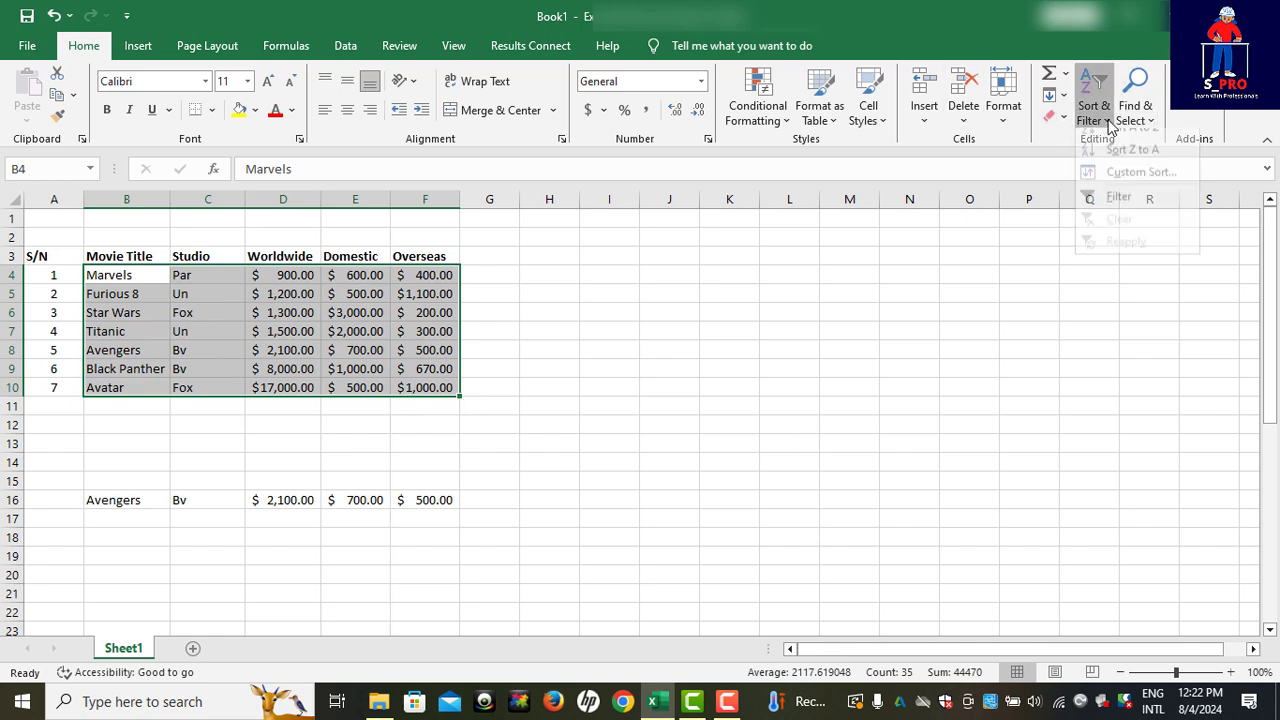
left_click(1138, 188)
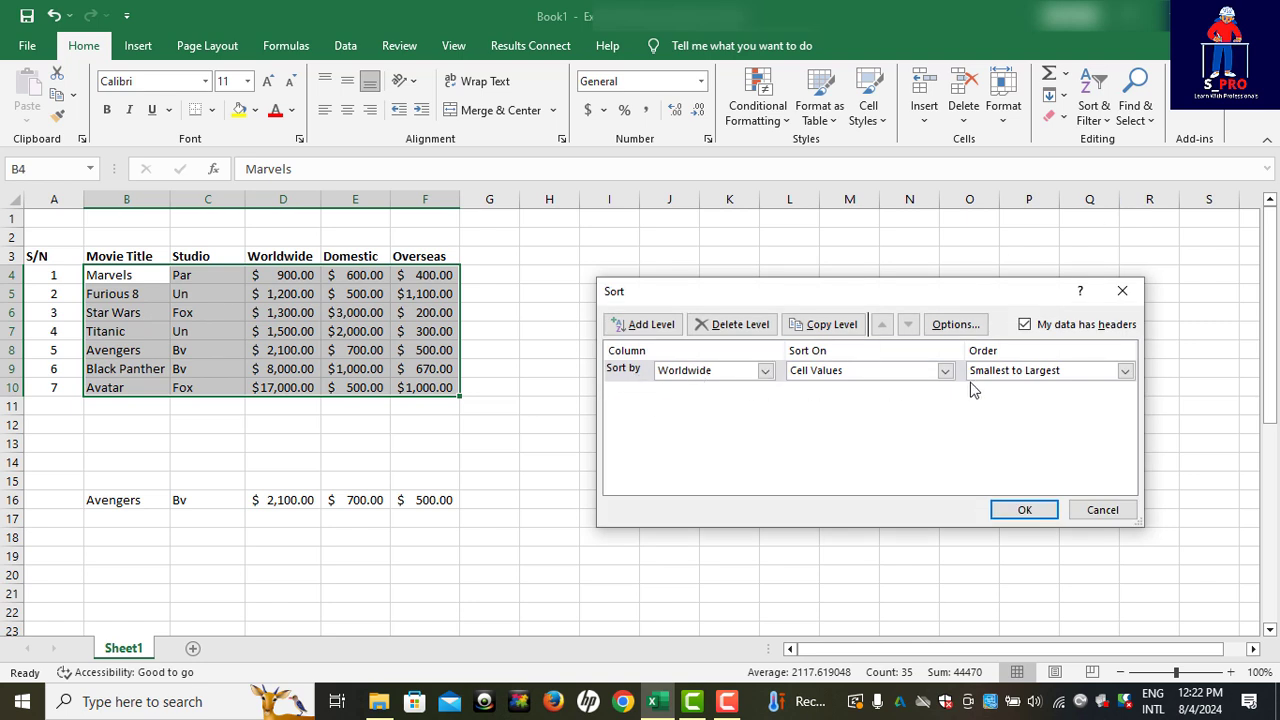
left_click(1125, 371)
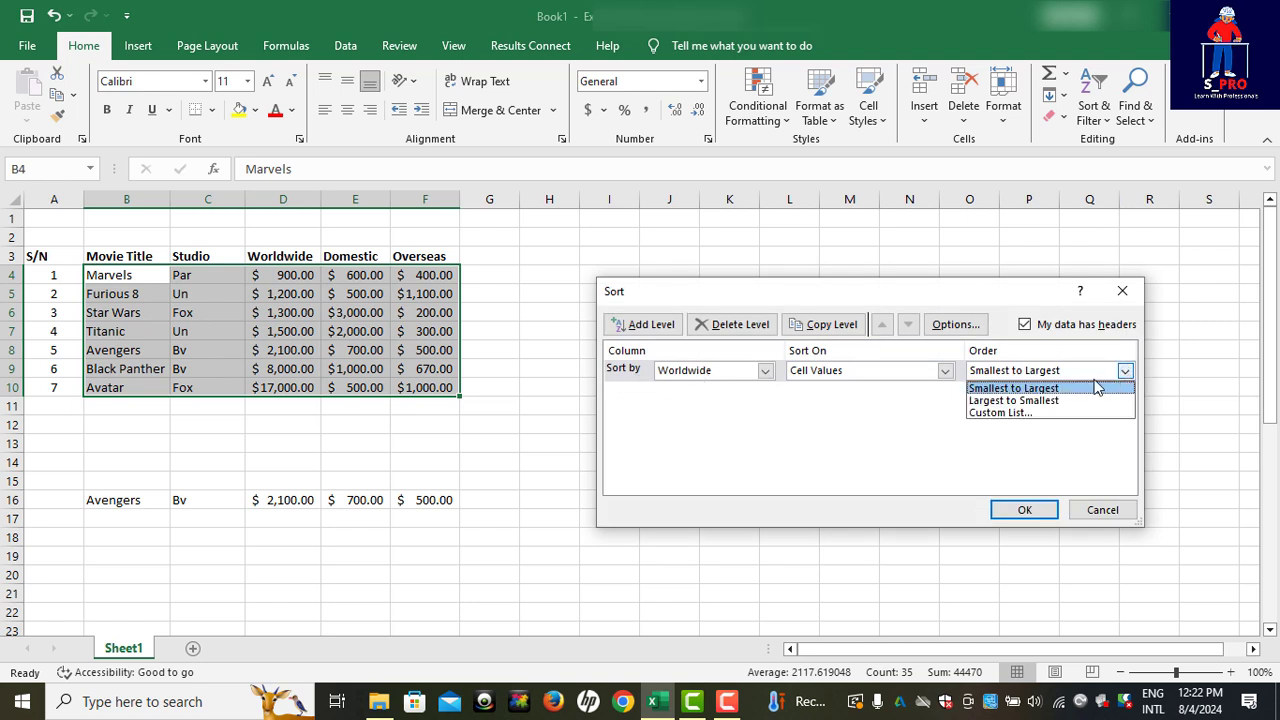
left_click(1040, 390)
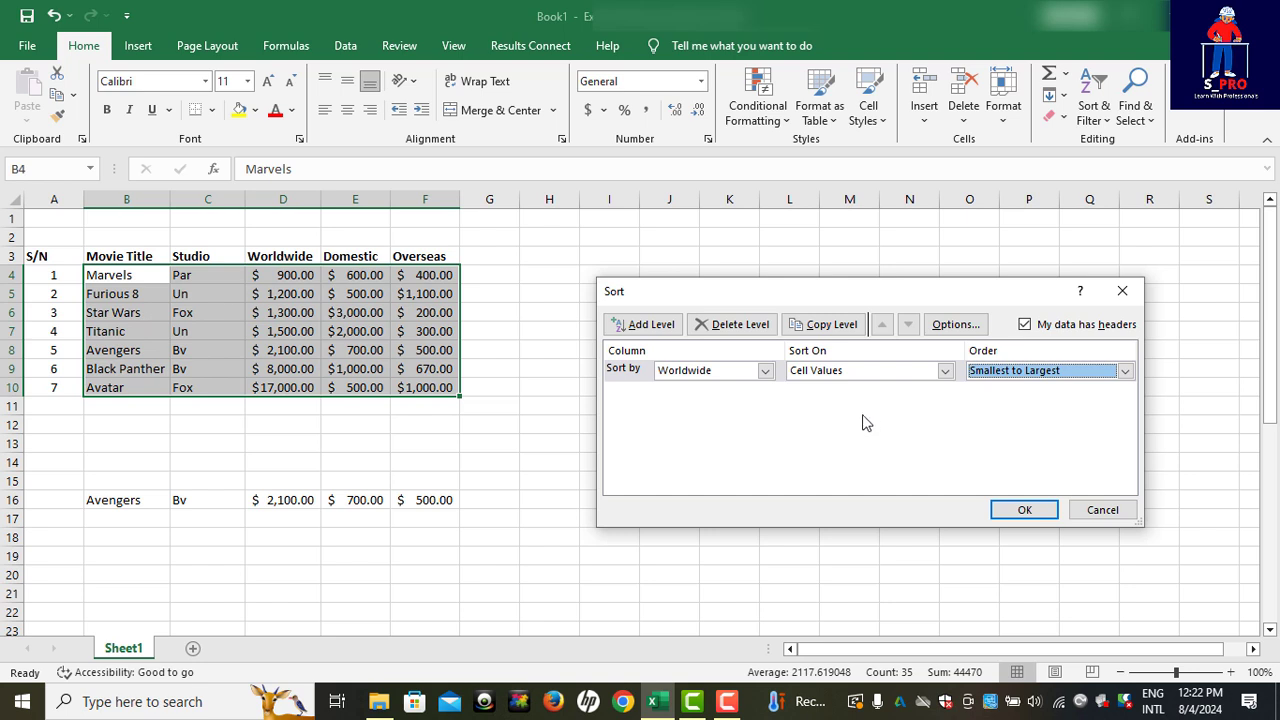
left_click(1125, 371)
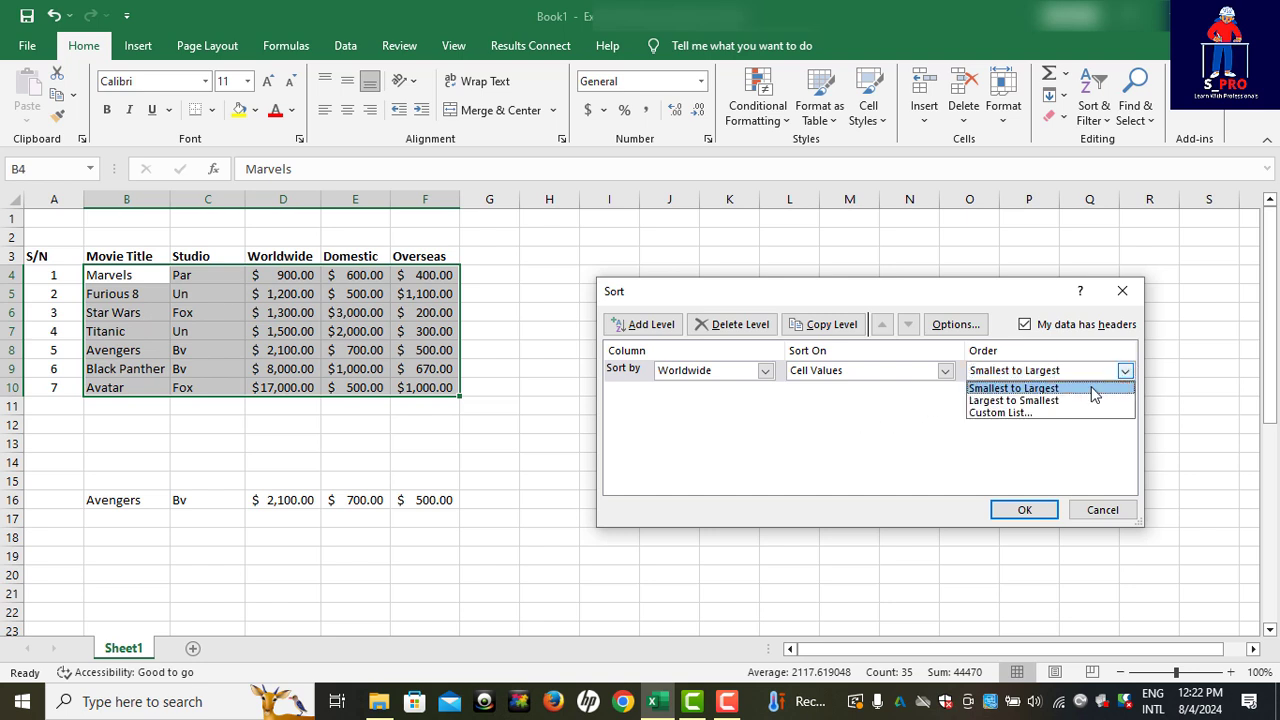
left_click(1001, 401)
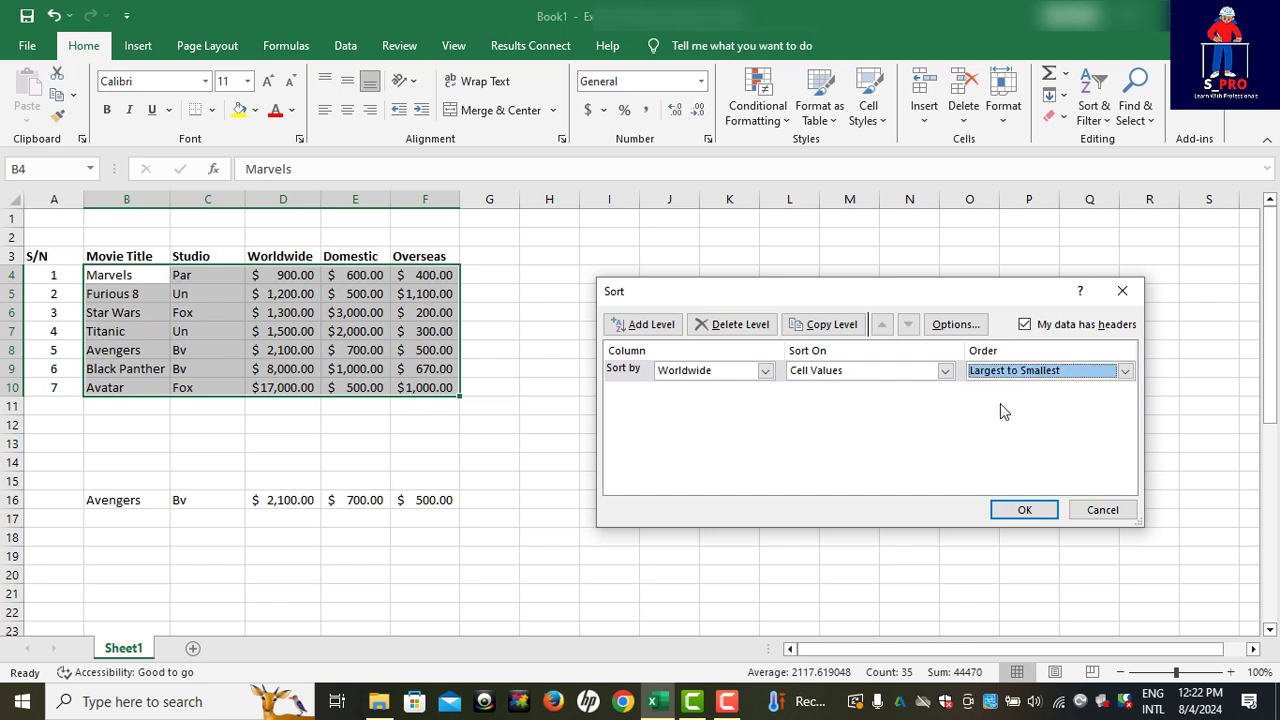
Add a second sort level that uses the Domestic column.
left_click(633, 326)
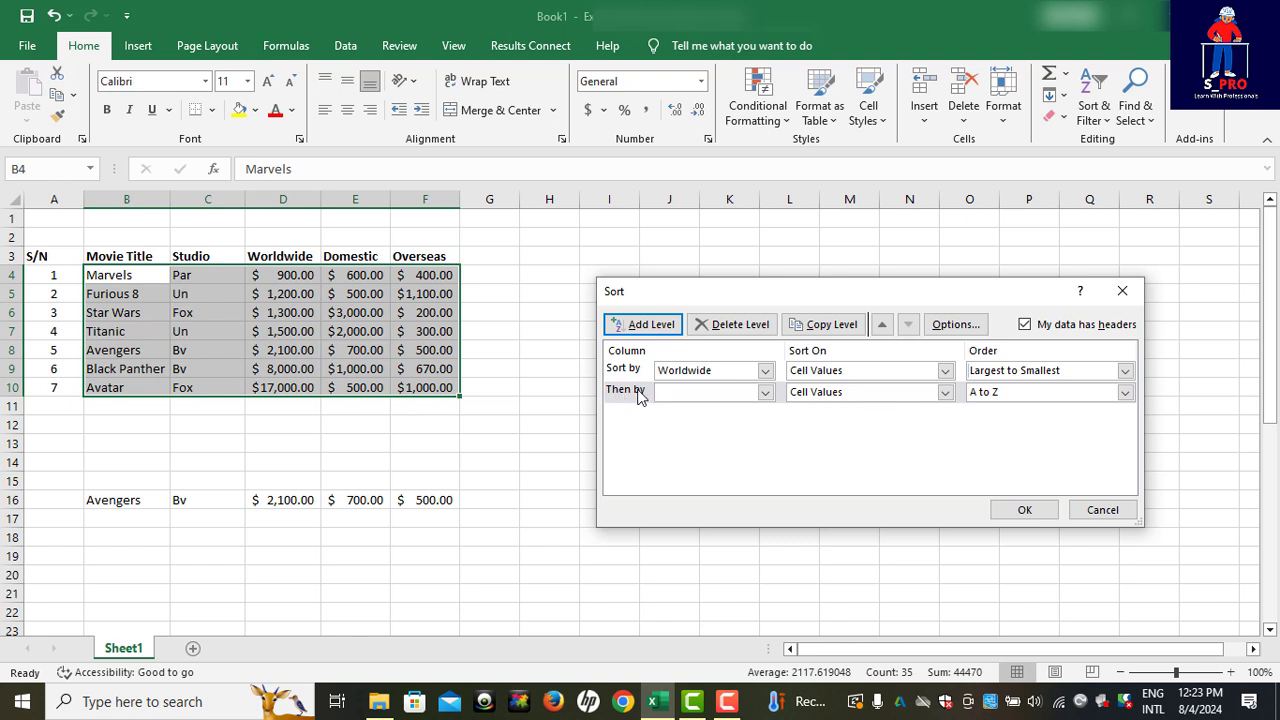
left_click(766, 393)
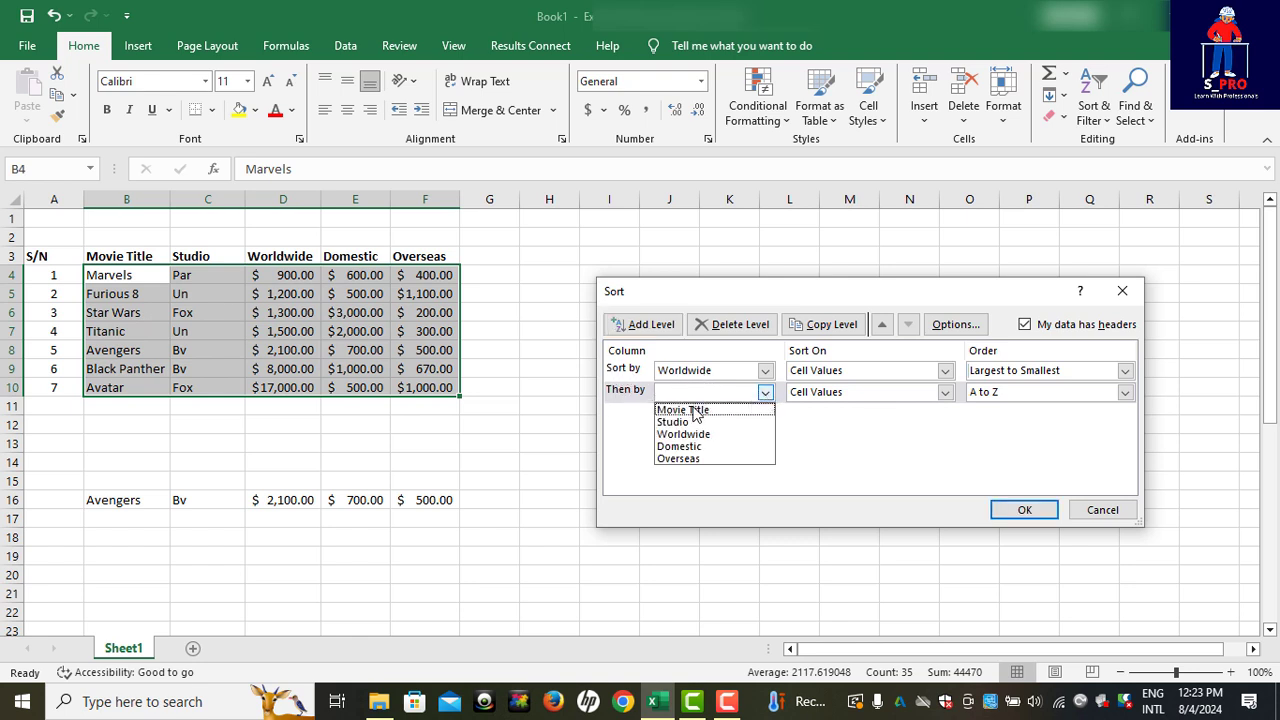
left_click(686, 446)
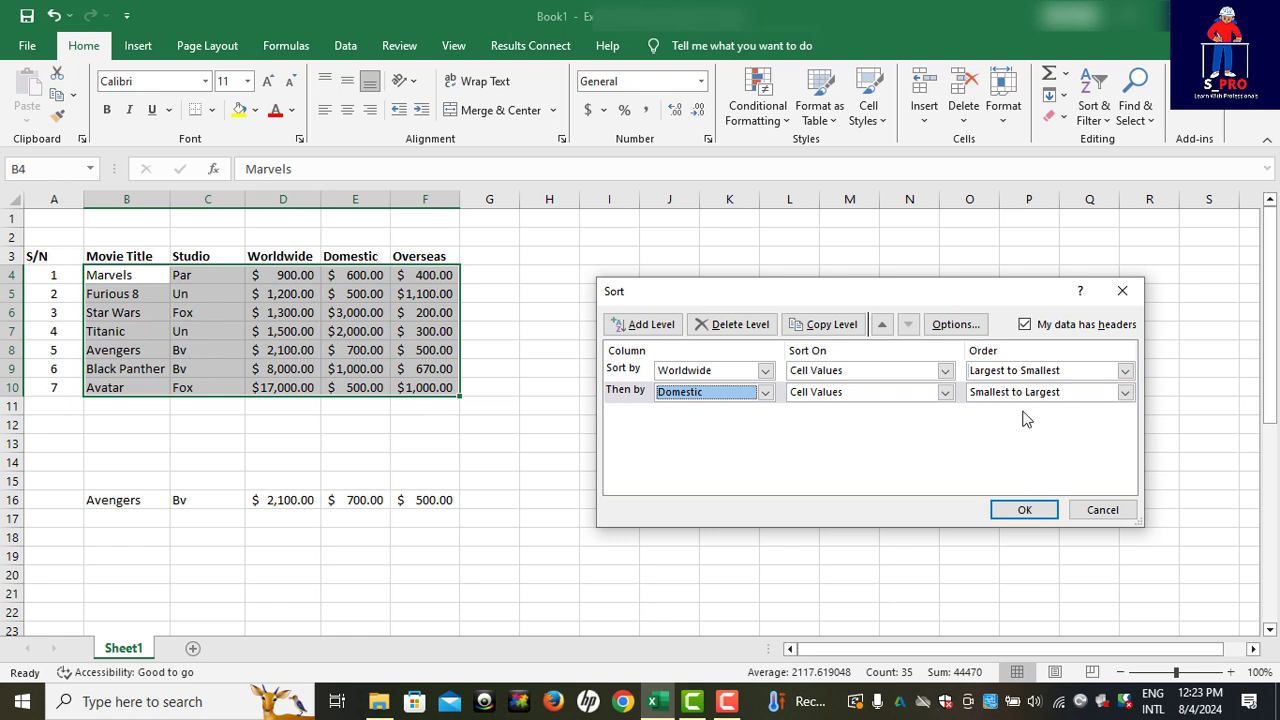
Set the Domestic sort level to Largest to Smallest and apply the two-level sort to the movie records.
left_click(1125, 392)
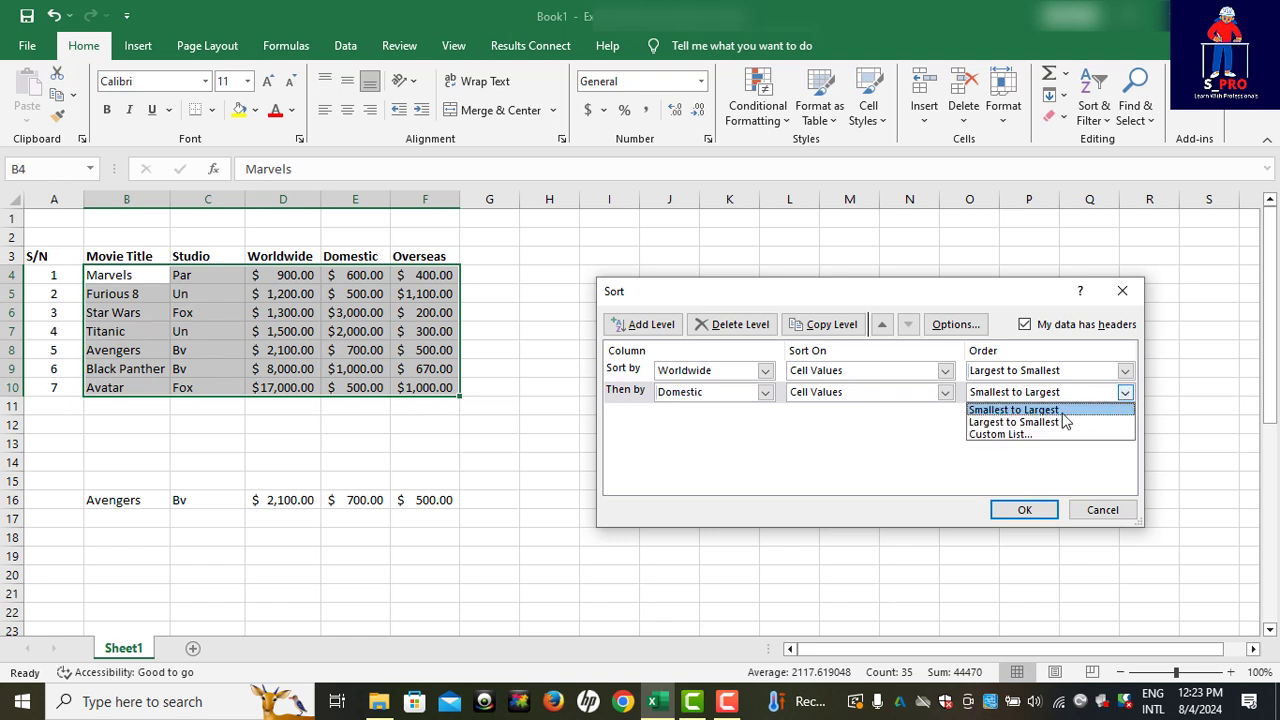
left_click(1020, 422)
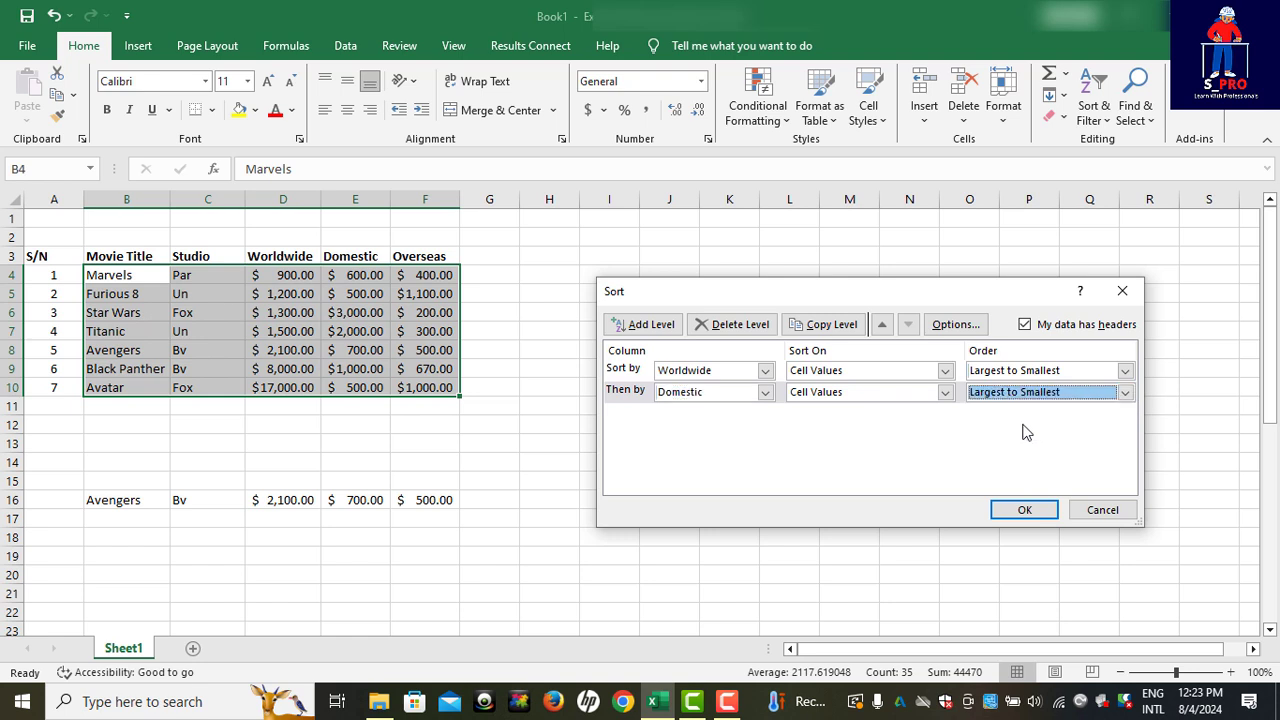
left_click(1020, 510)
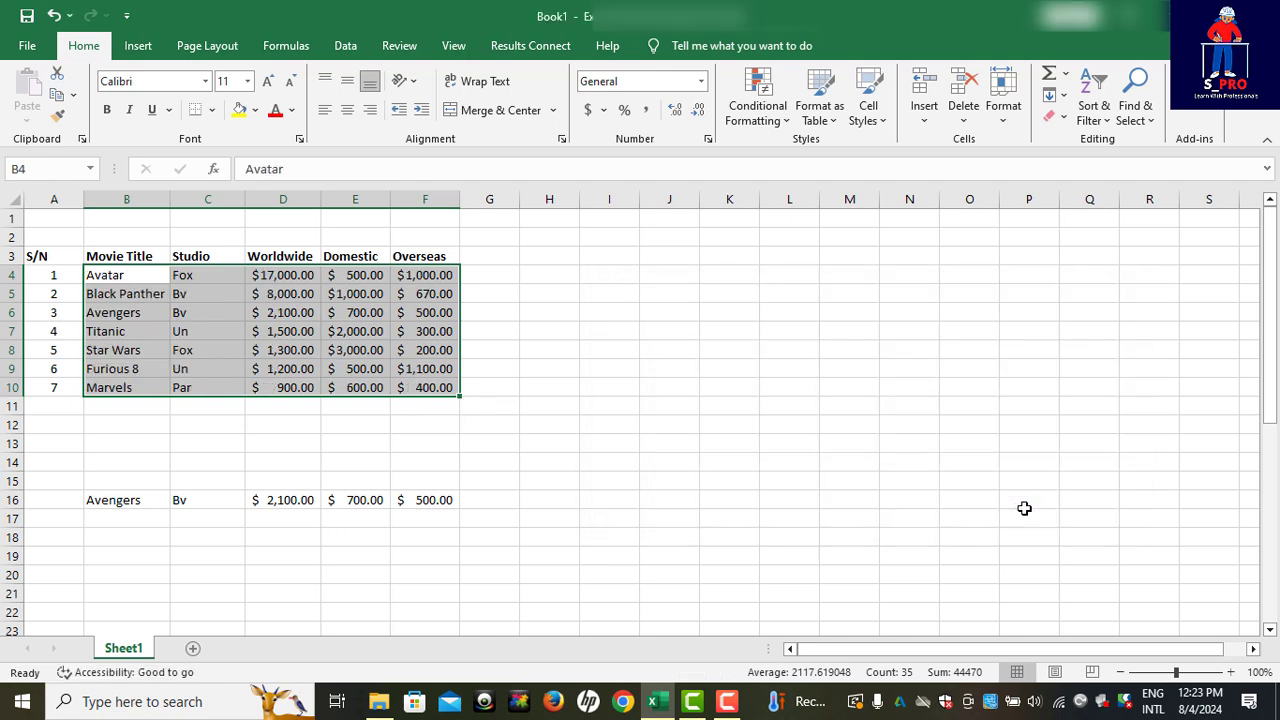
left_click(327, 424)
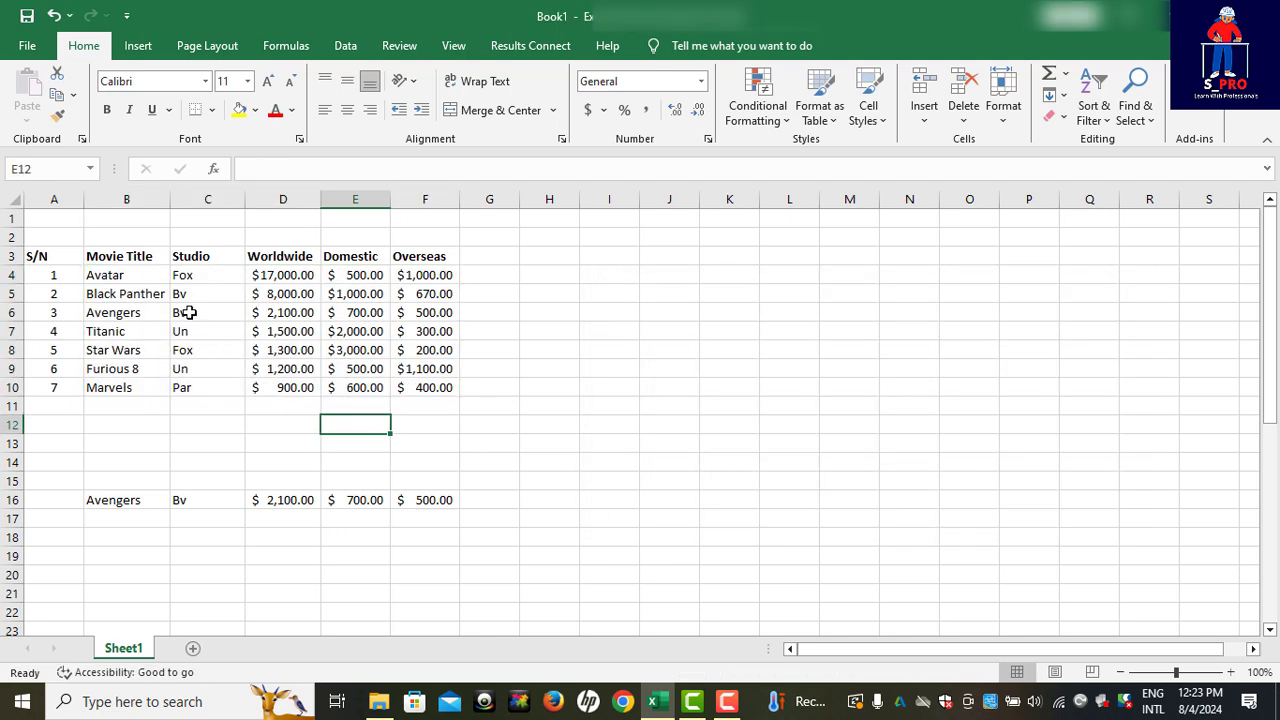
Check the descending order of the Worldwide values in D4:D10.
left_click(283, 276)
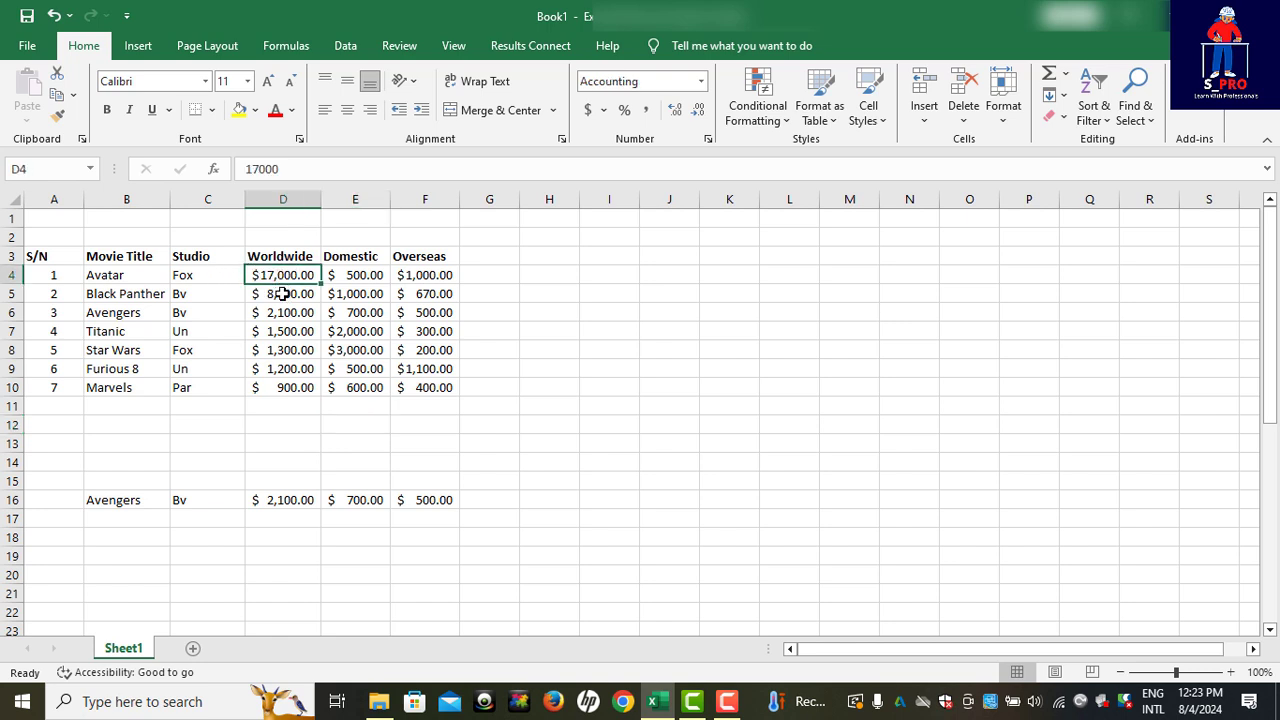
left_click(284, 293)
left_click(288, 312)
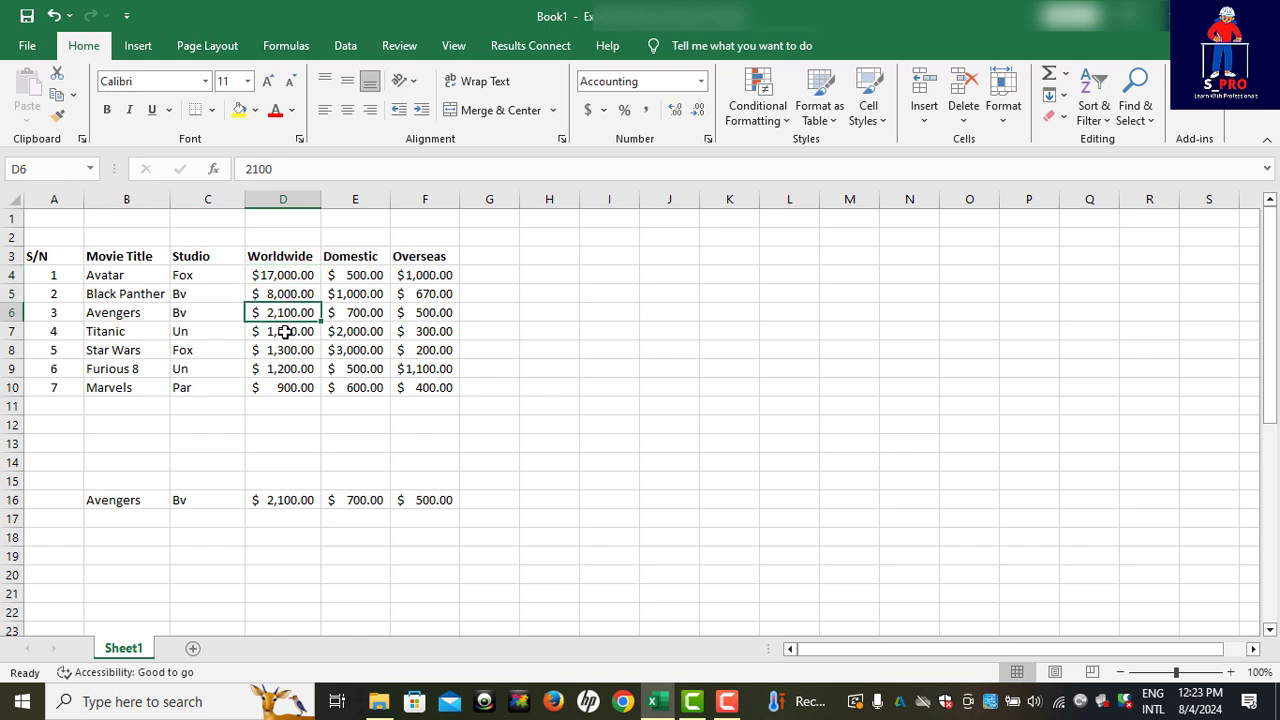
left_click(286, 331)
left_click(286, 352)
left_click(293, 386)
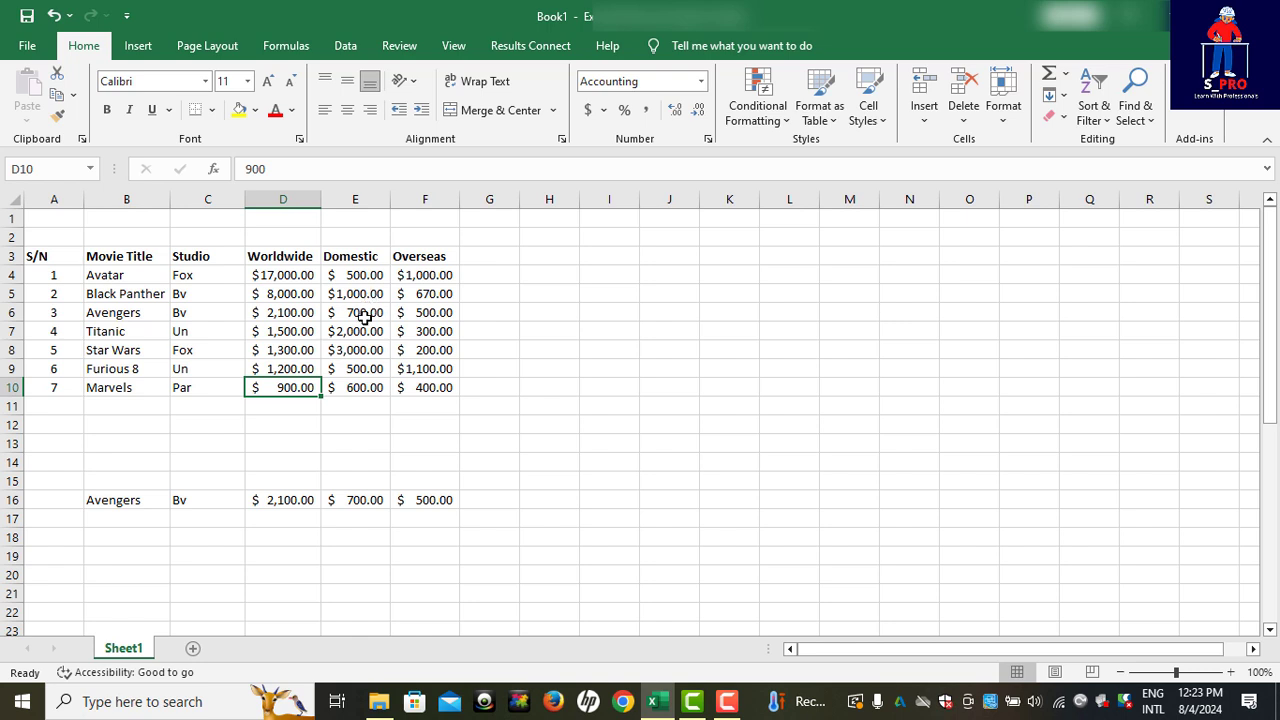
left_click(218, 443)
Compare each field of the copied Avengers record in row 16 with the sorted Avengers record in row 6.
left_click(118, 501)
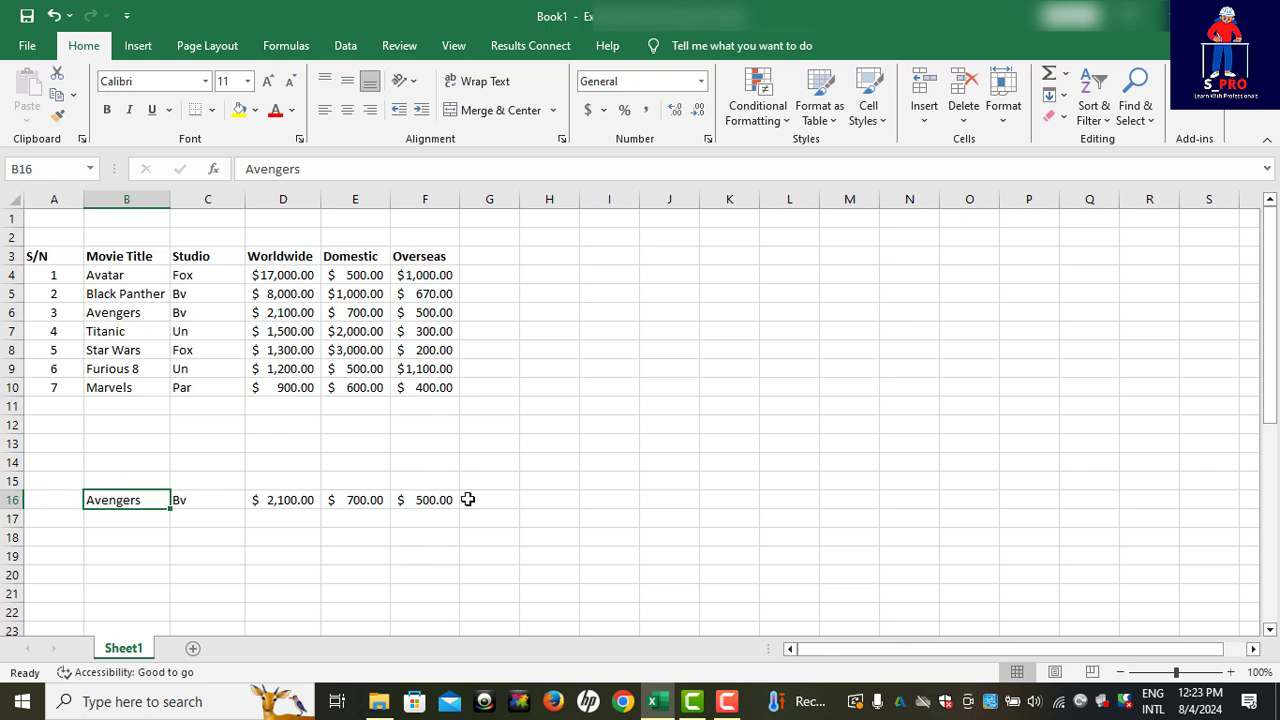
left_click(120, 312)
left_click(190, 500)
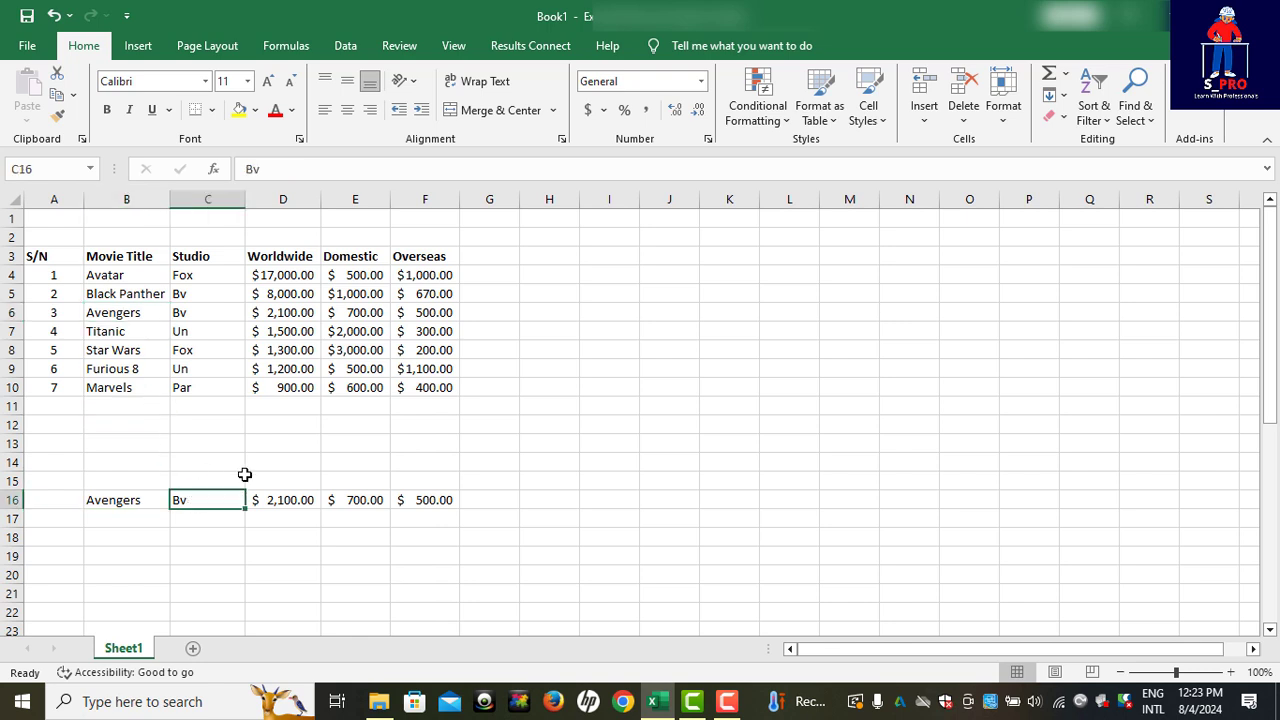
left_click(274, 505)
left_click(282, 313)
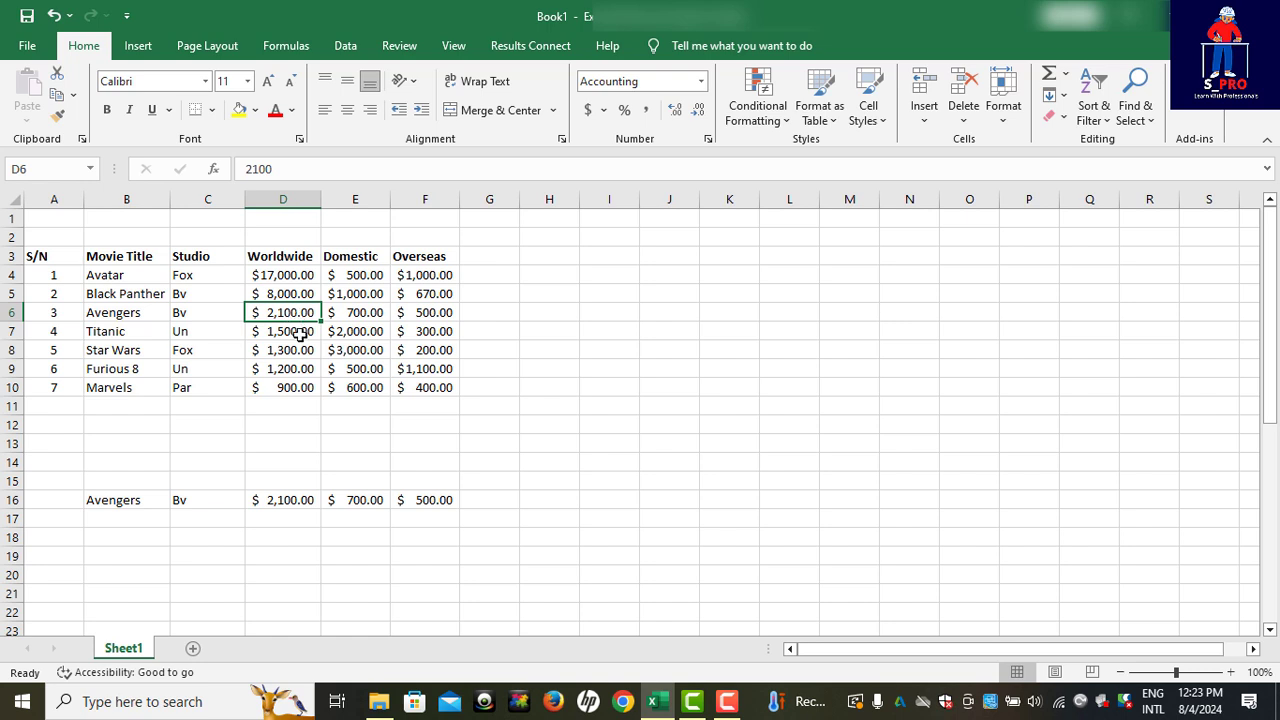
left_click(360, 504)
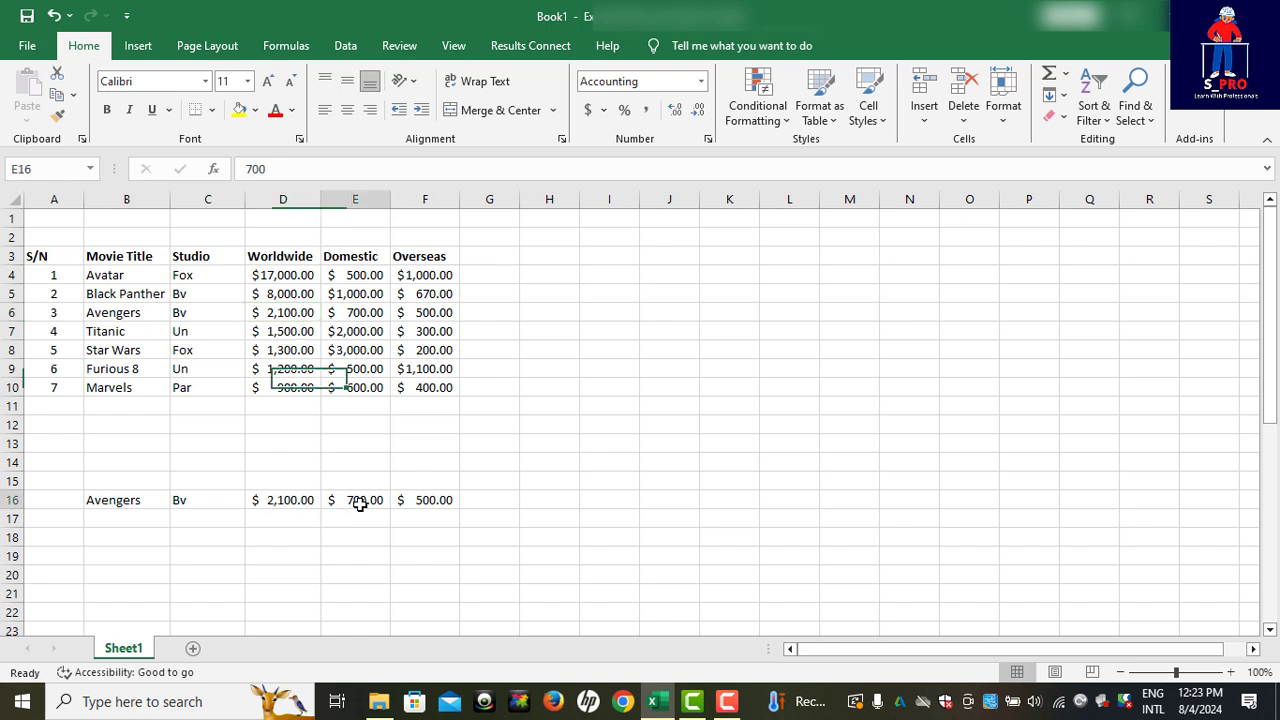
left_click(365, 318)
left_click(436, 500)
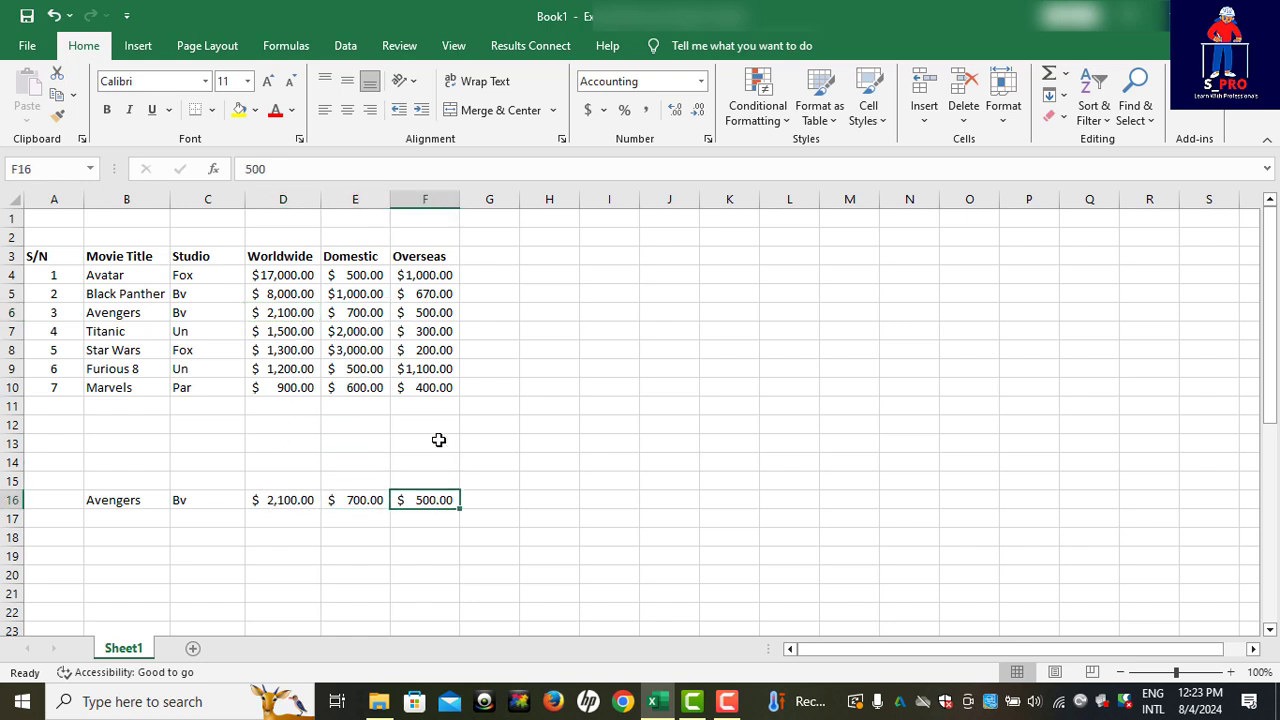
left_click(425, 305)
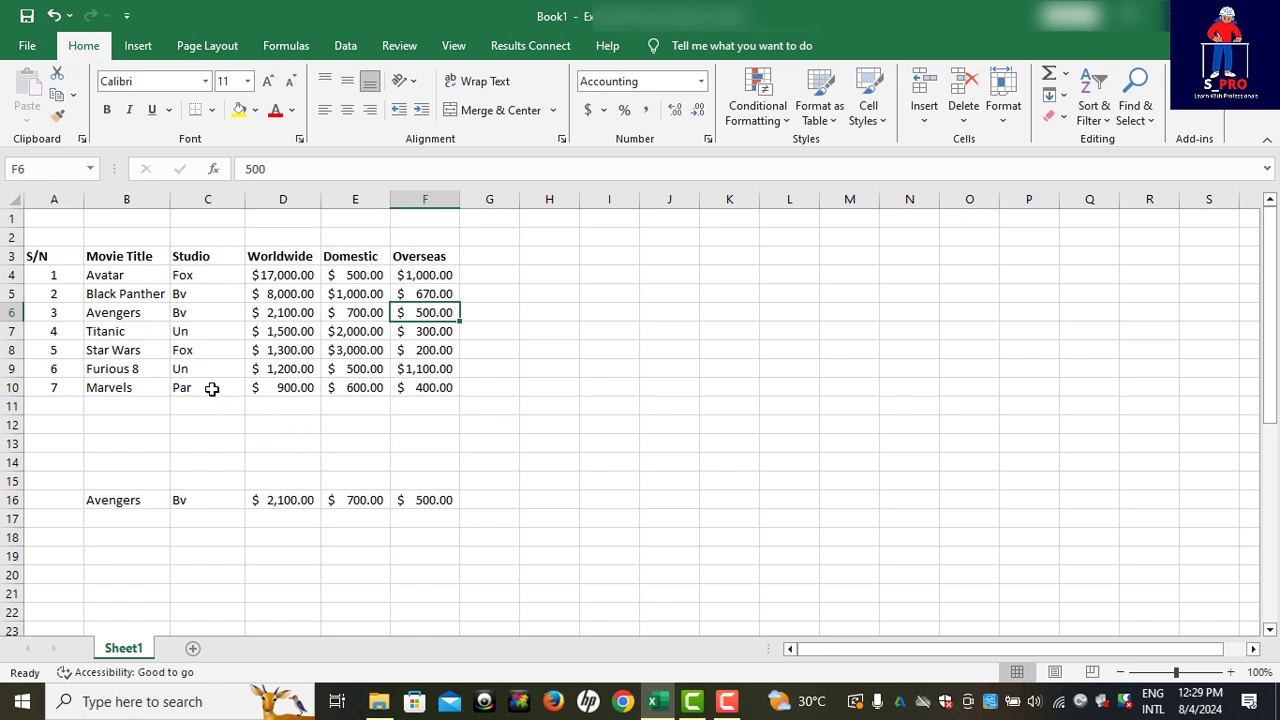
Insert a blank sheet row above the Avatar record, directly below the table headings.
left_click(35, 273)
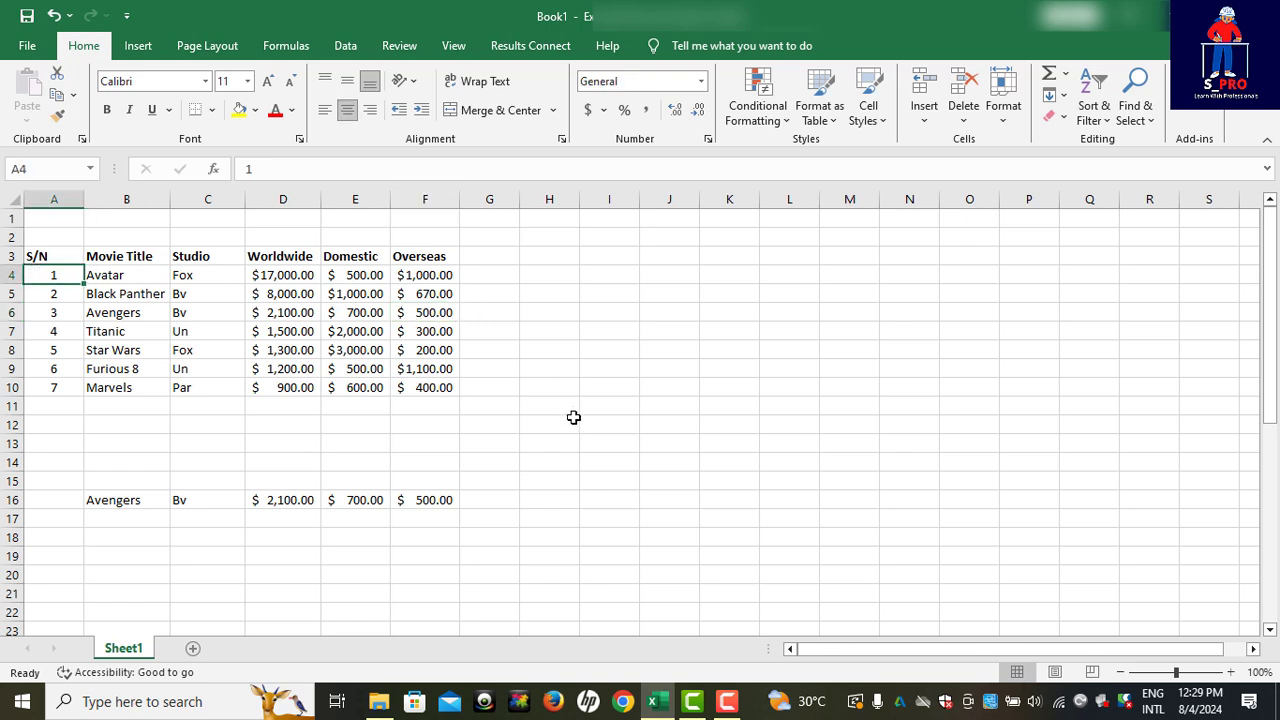
left_click(922, 128)
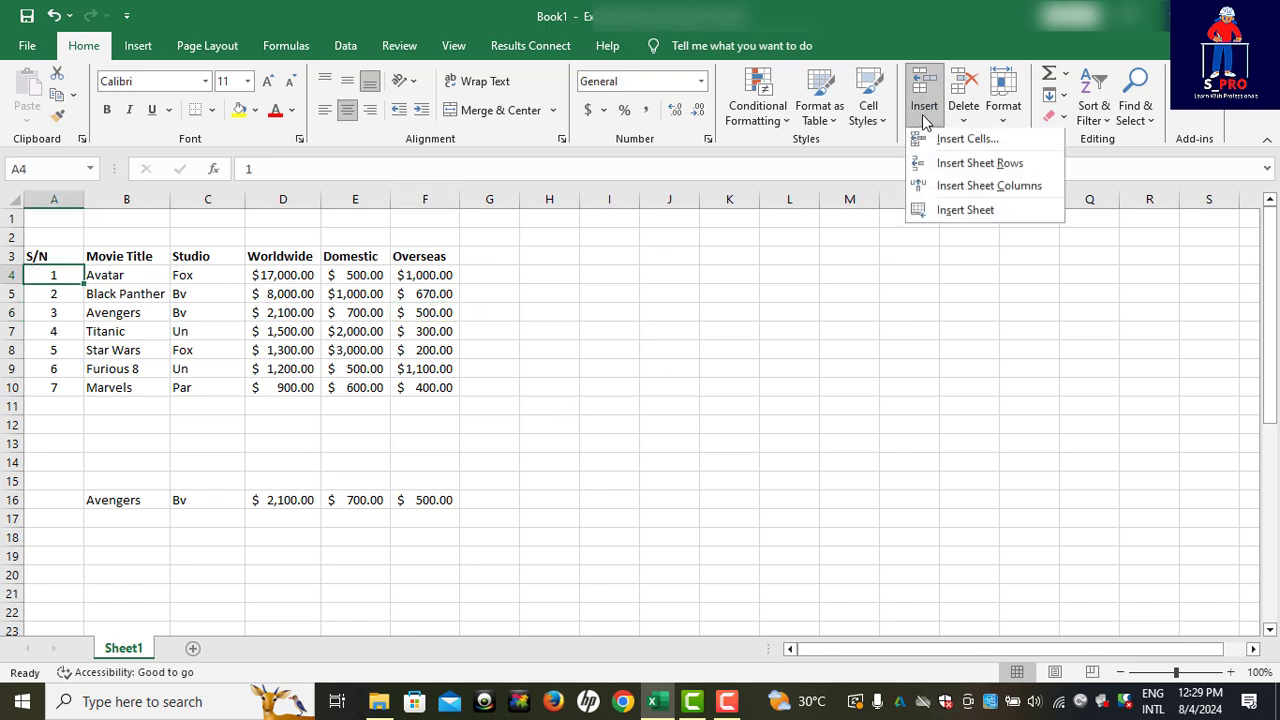
left_click(944, 165)
left_click(560, 368)
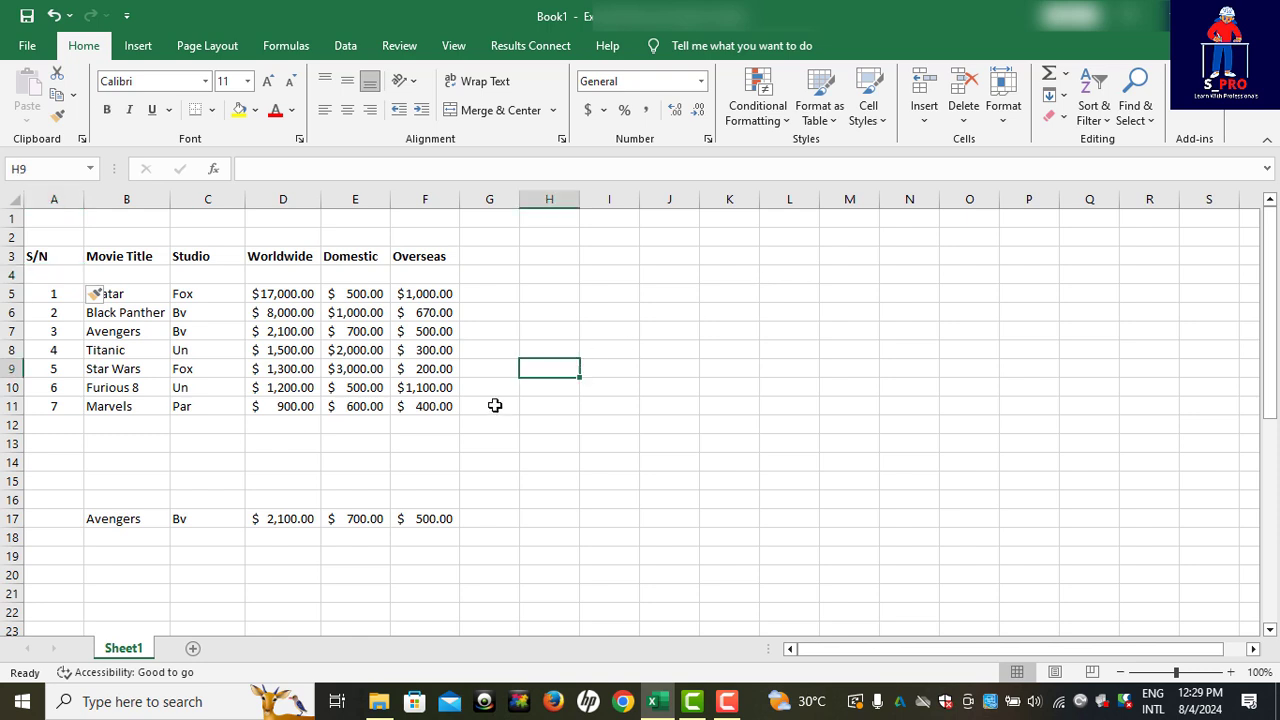
left_click(726, 535)
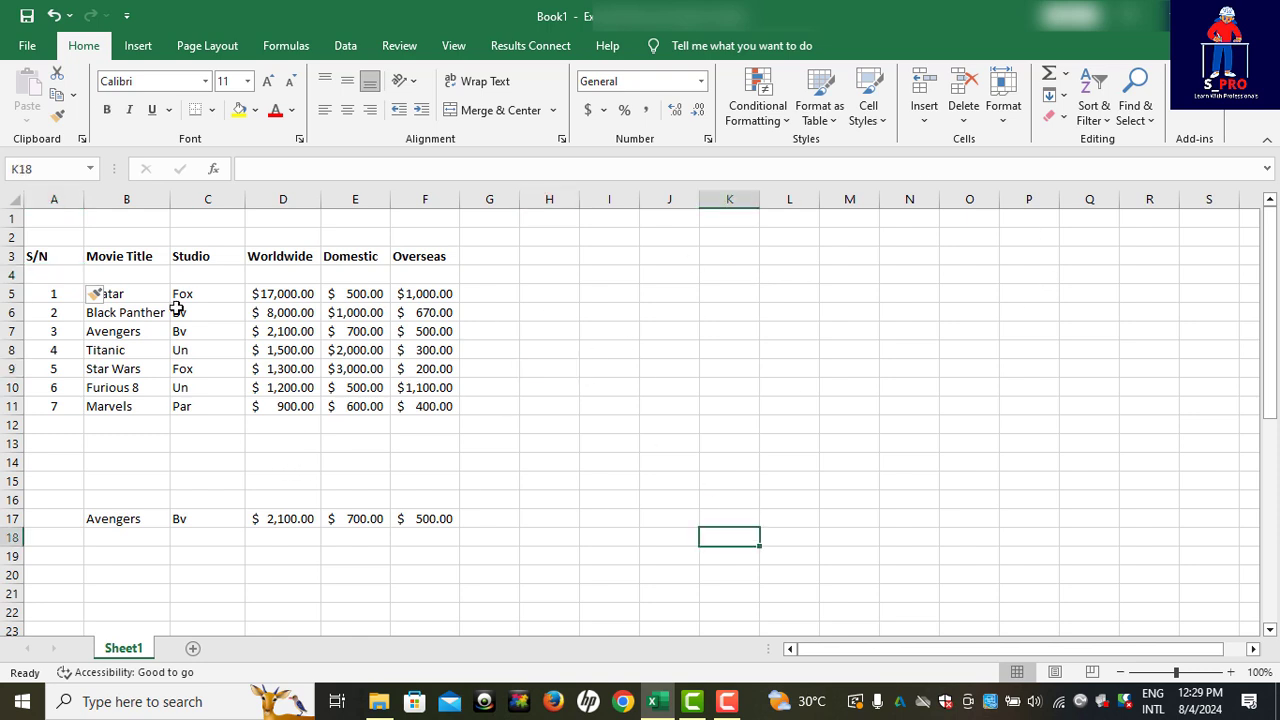
Add filters to the blank cells B4:F4 beneath the table headings.
left_click_drag(92, 270, 420, 289)
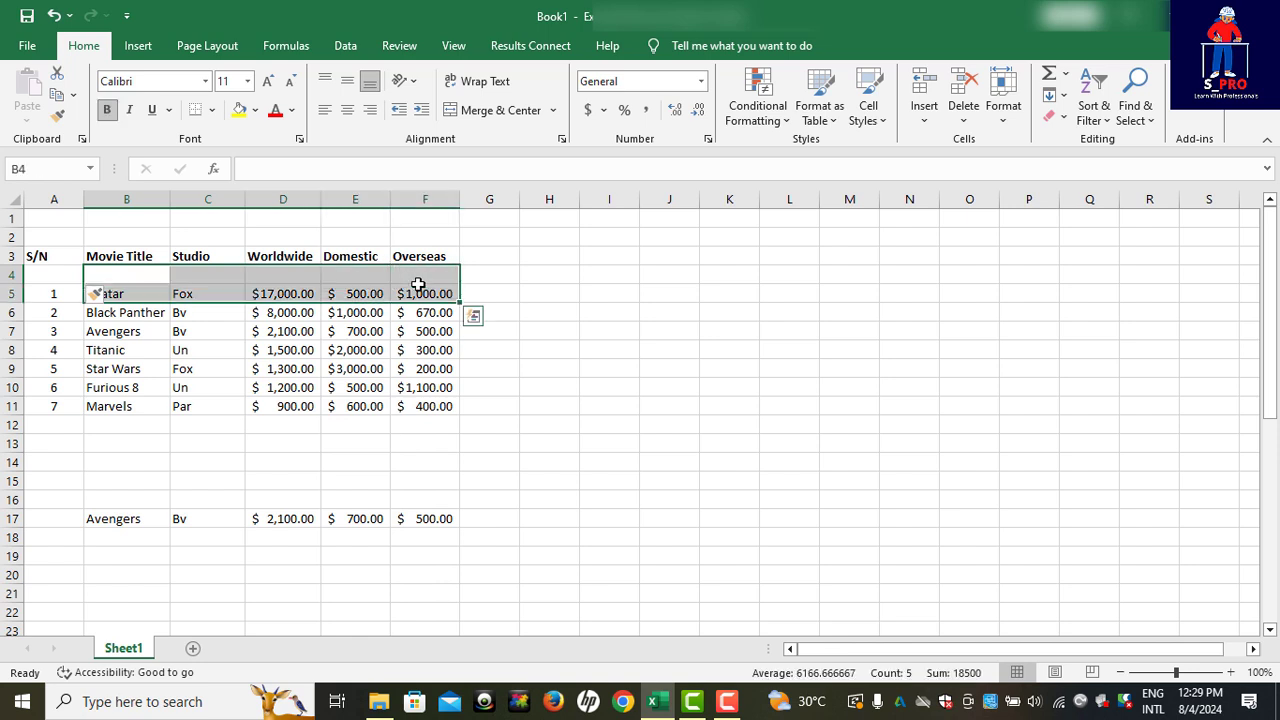
left_click(636, 391)
left_click_drag(106, 271, 392, 278)
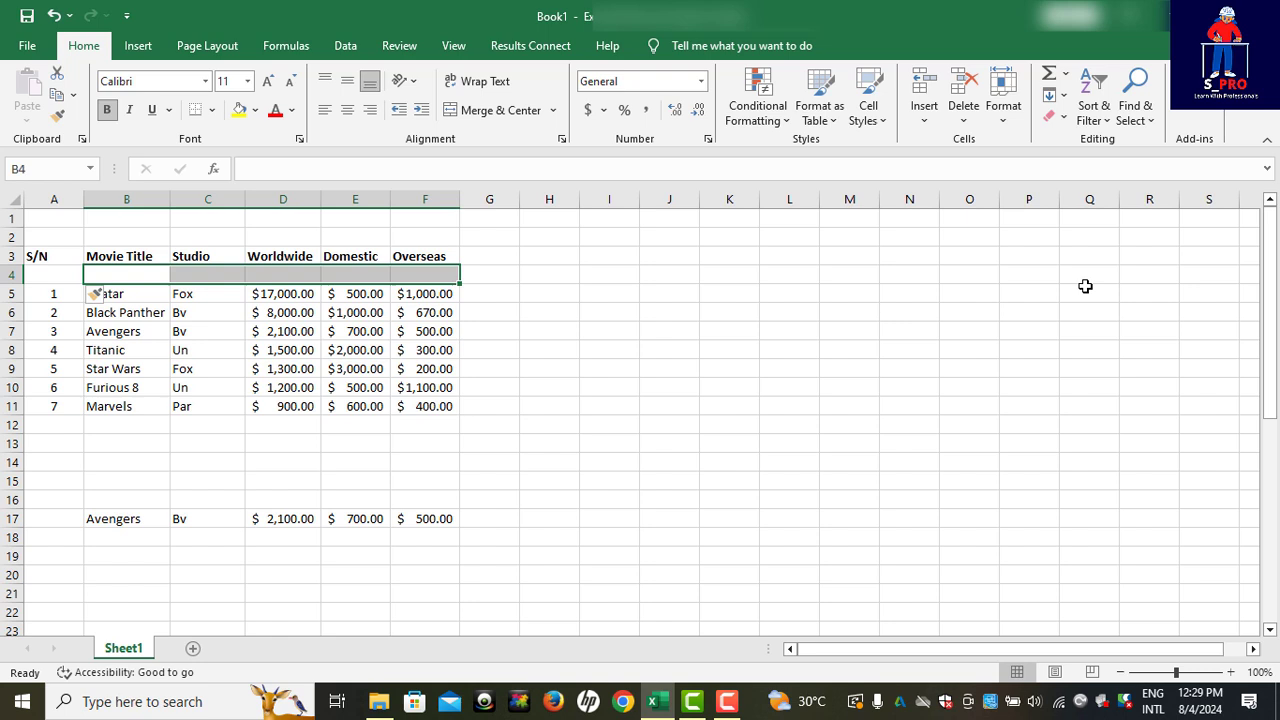
left_click(1108, 126)
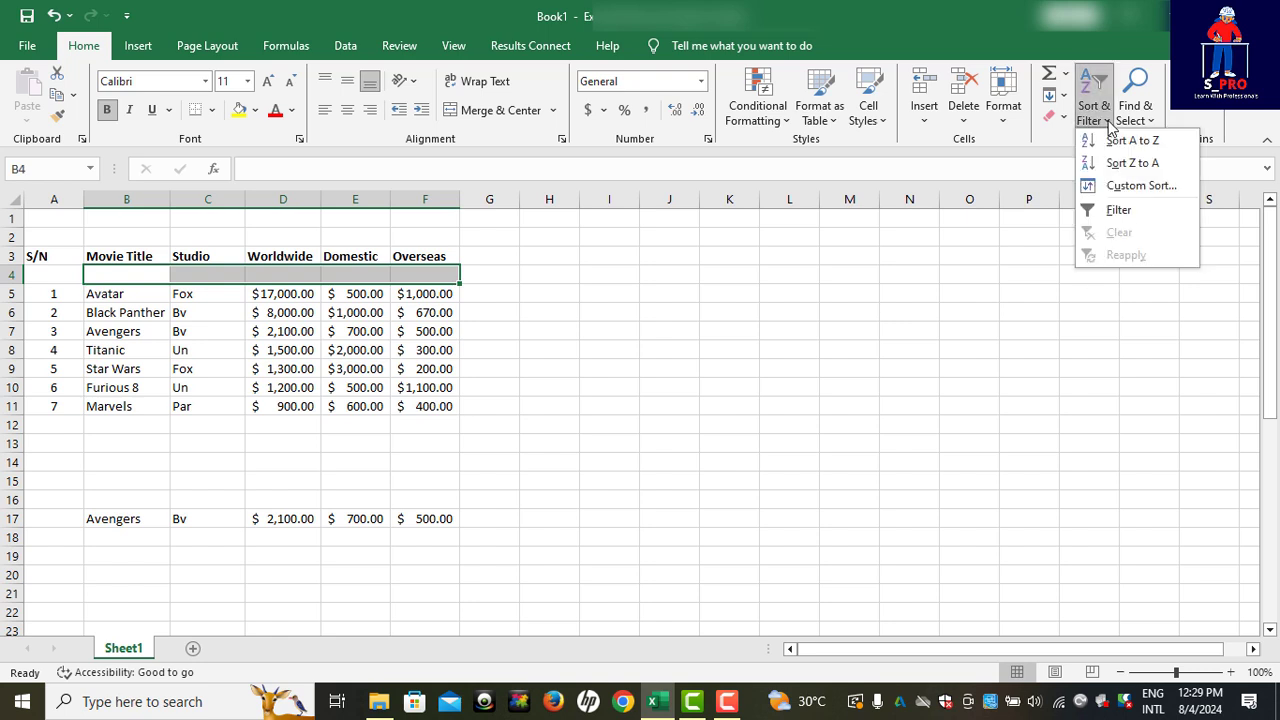
left_click(1116, 210)
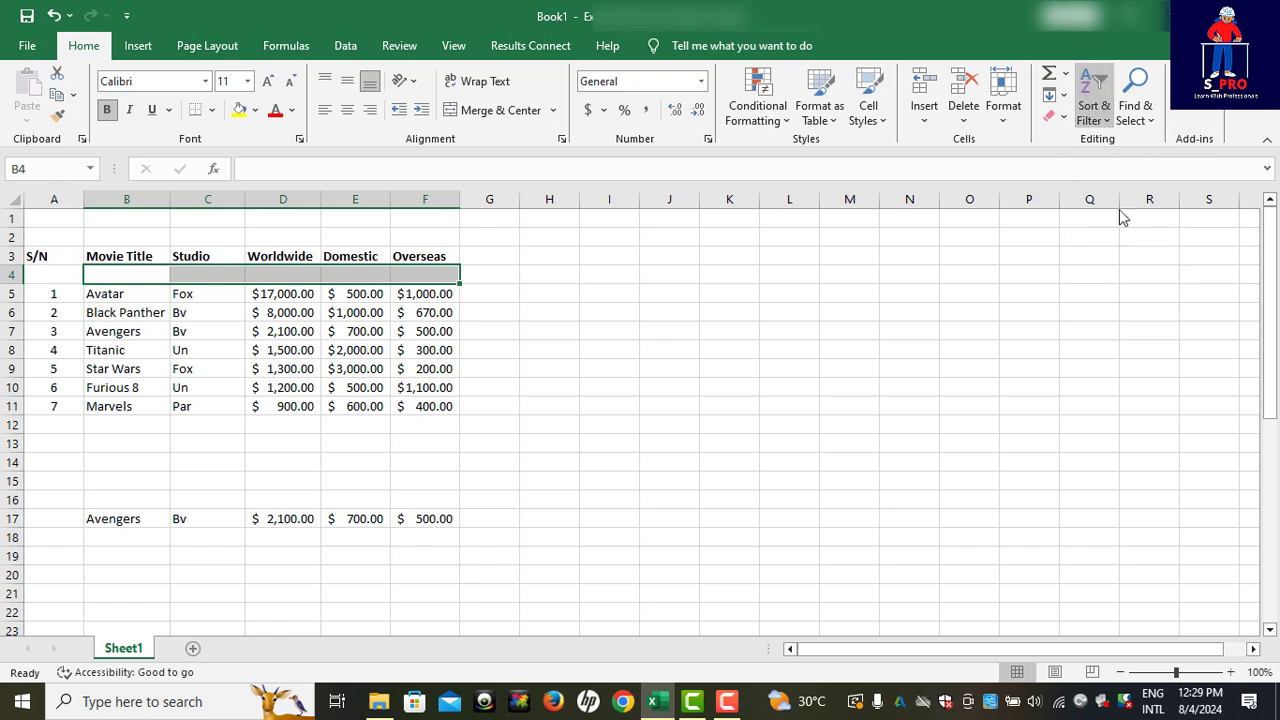
left_click(612, 400)
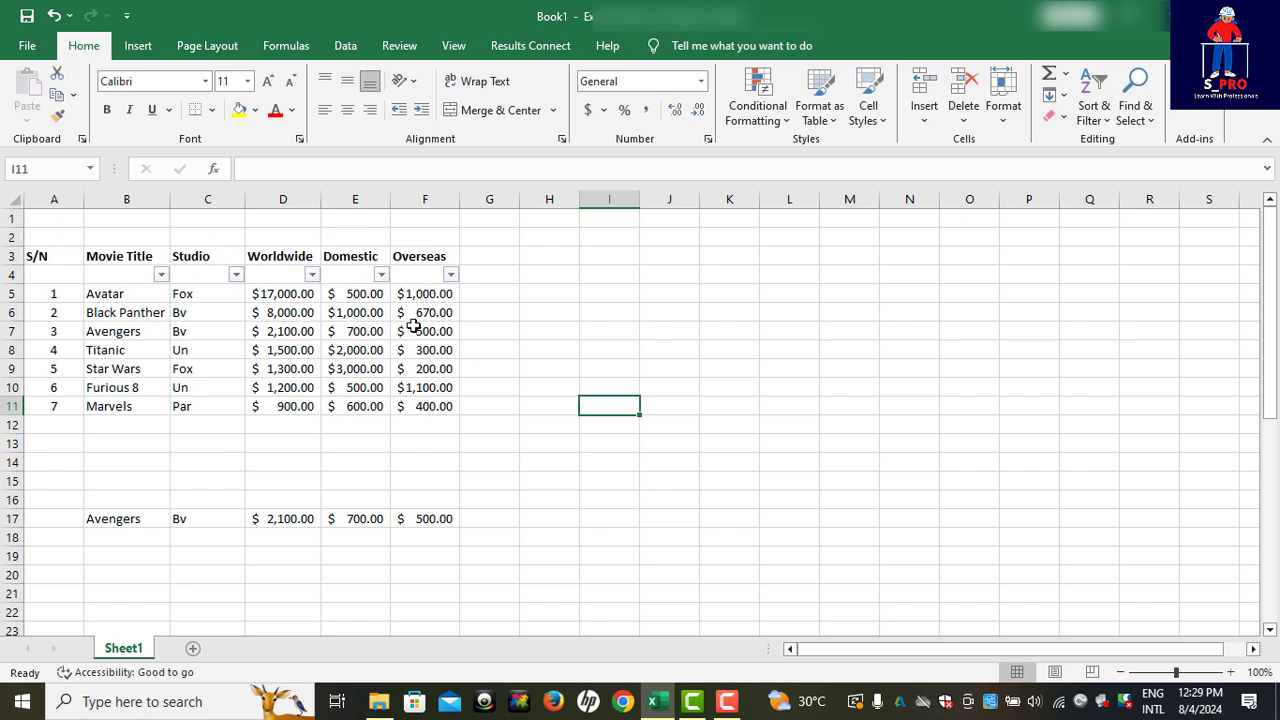
Filter the Movie Title column to show only Black Panther.
left_click(161, 275)
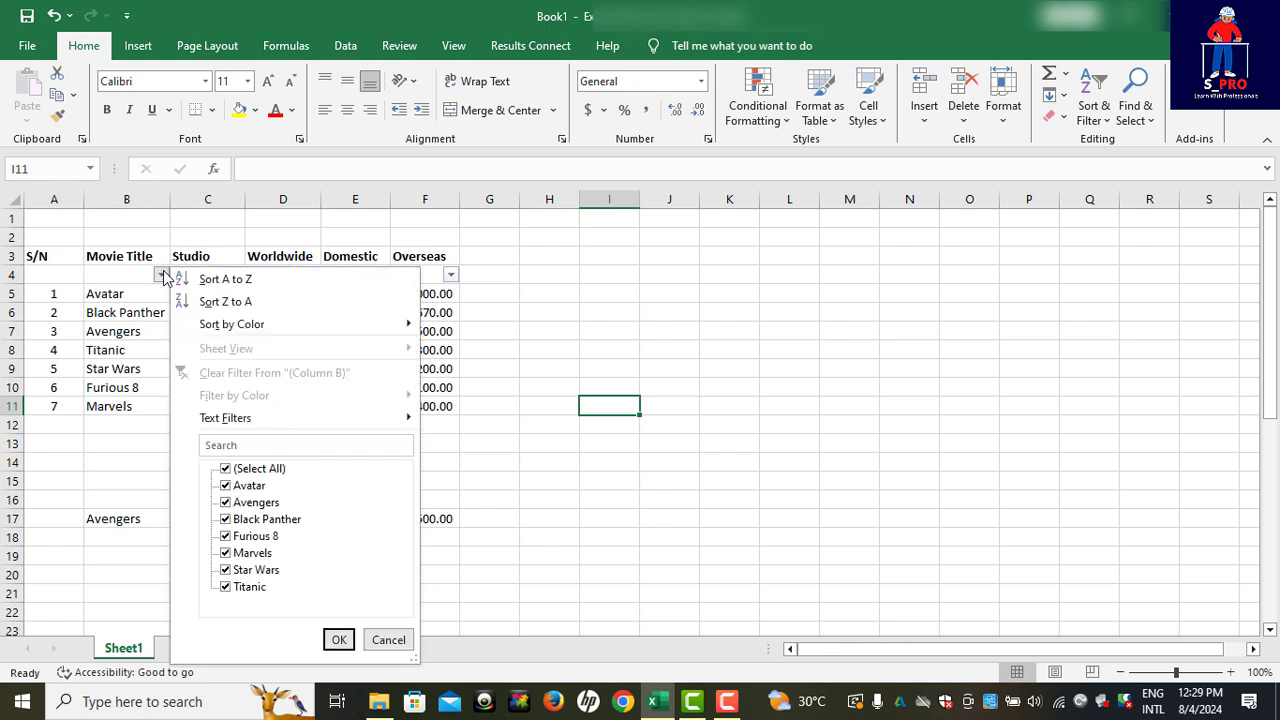
left_click(226, 469)
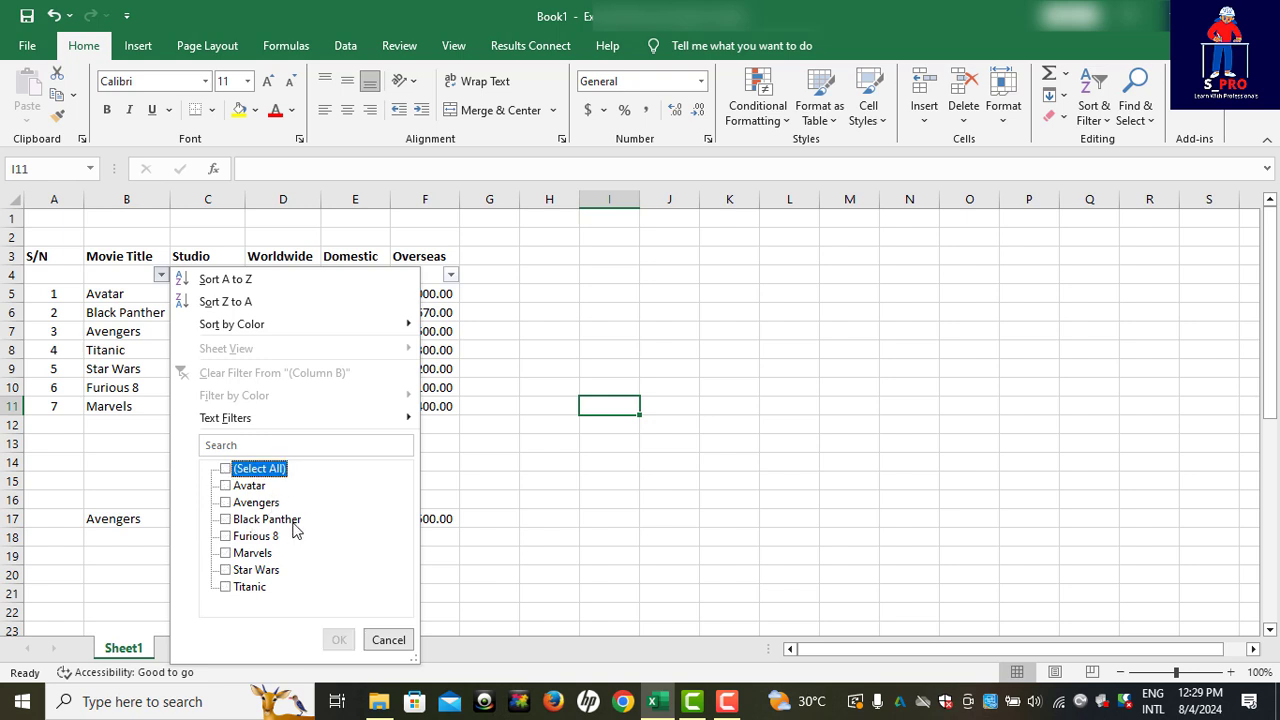
left_click(230, 520)
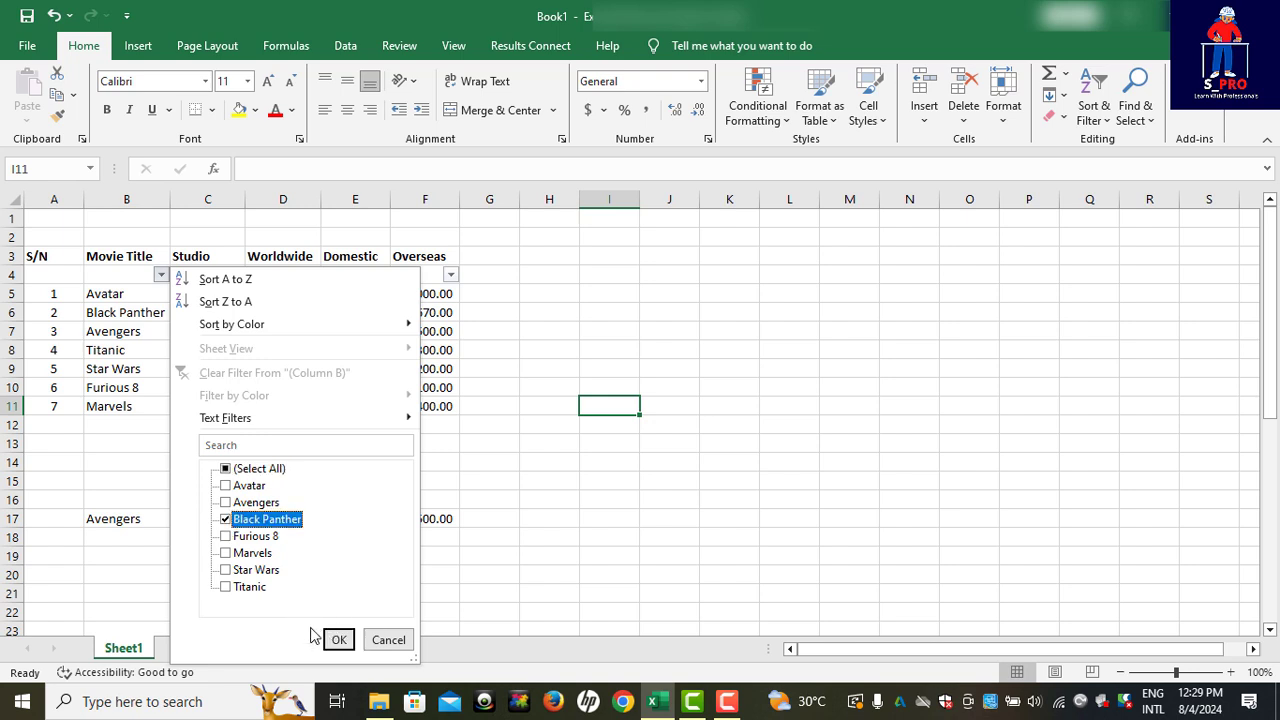
left_click(338, 639)
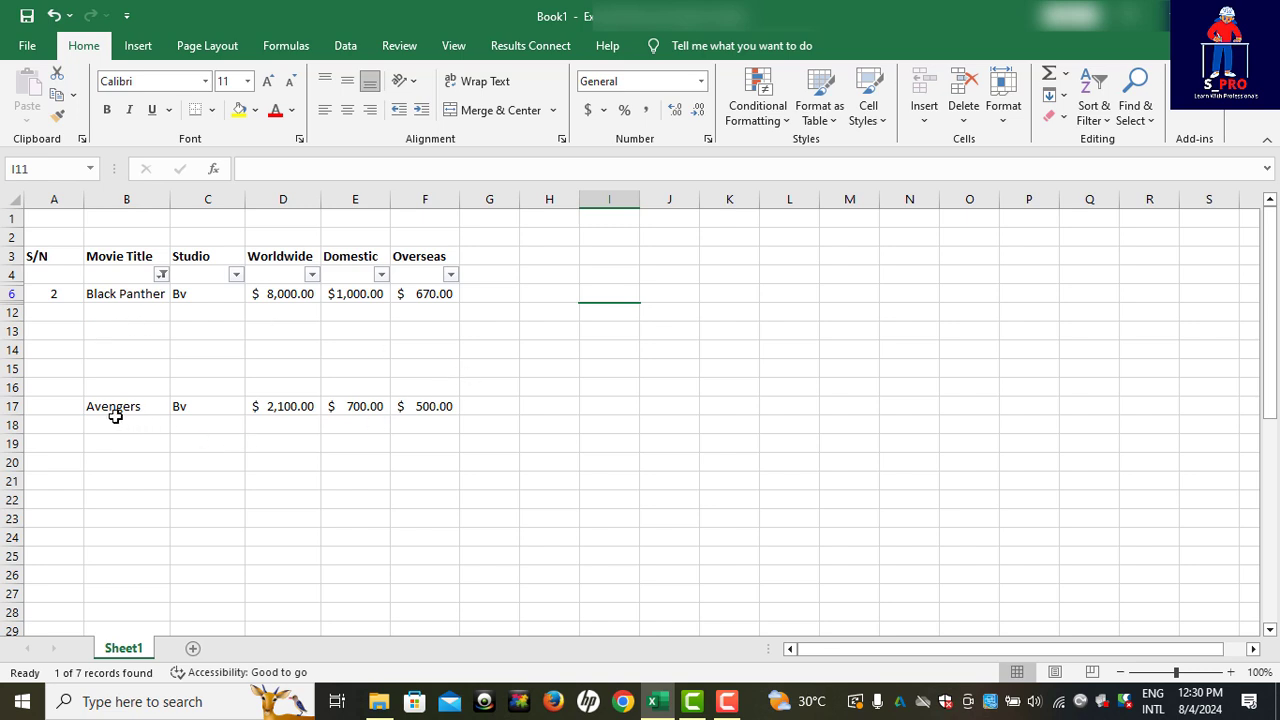
Delete the contents of the copied Avengers record in row 17, below the table.
left_click_drag(97, 409, 434, 426)
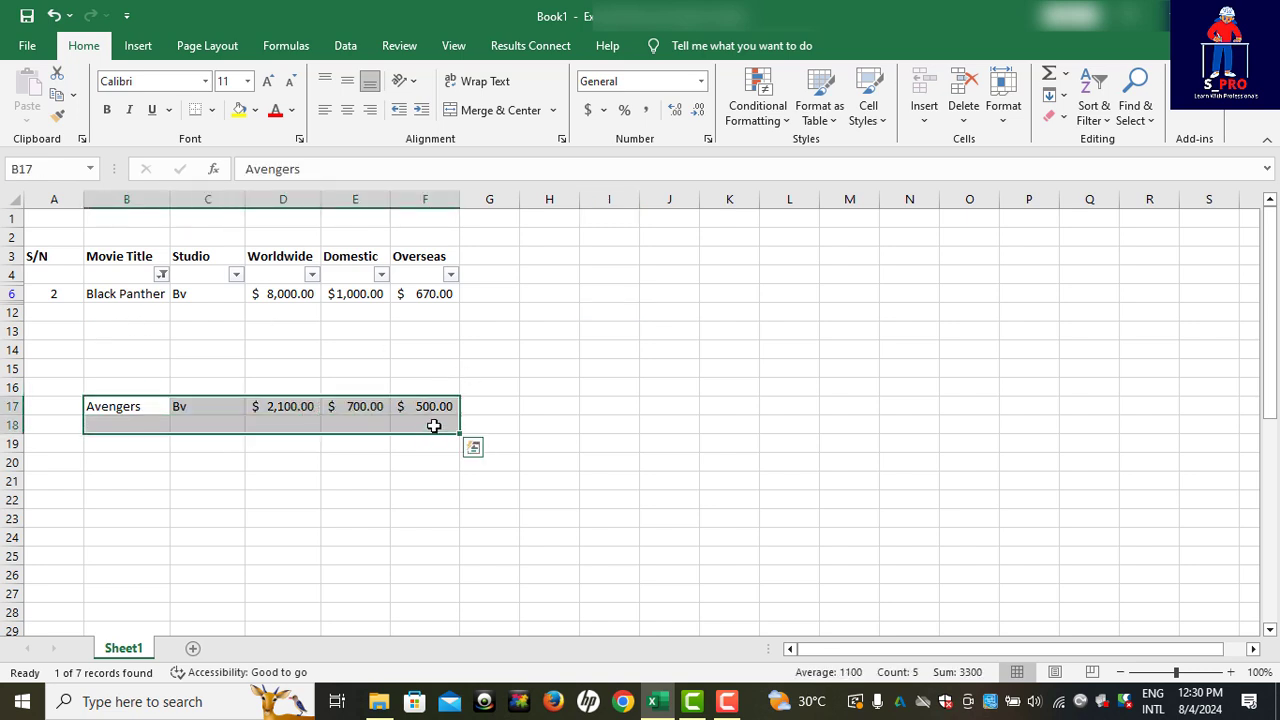
key("Delete")
left_click(355, 535)
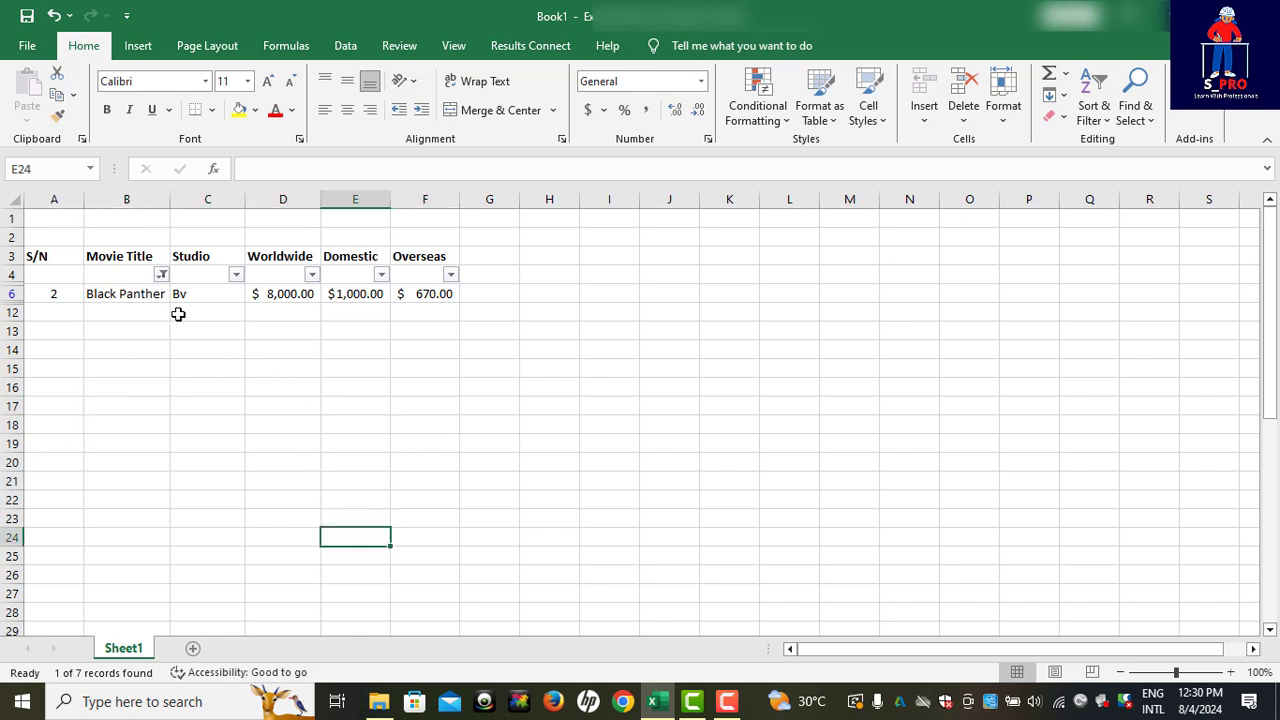
Reselect all titles in the Movie Title filter to show every movie record again.
left_click(161, 275)
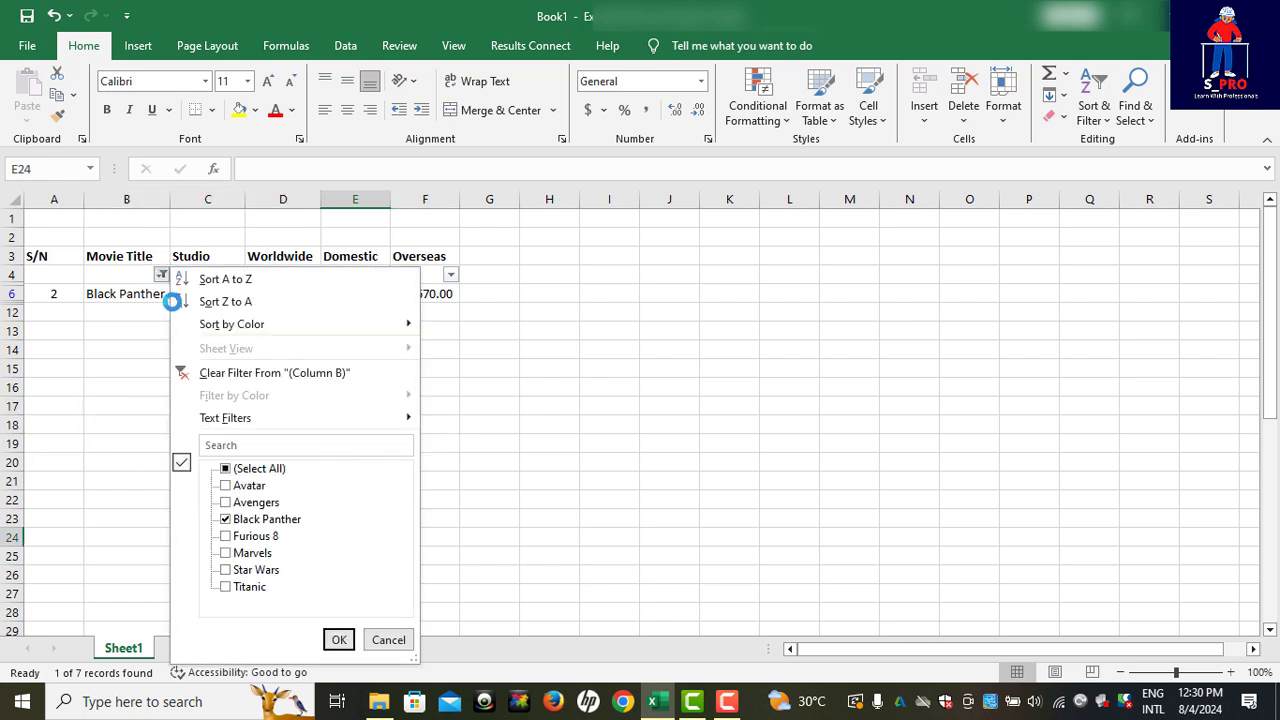
left_click(227, 469)
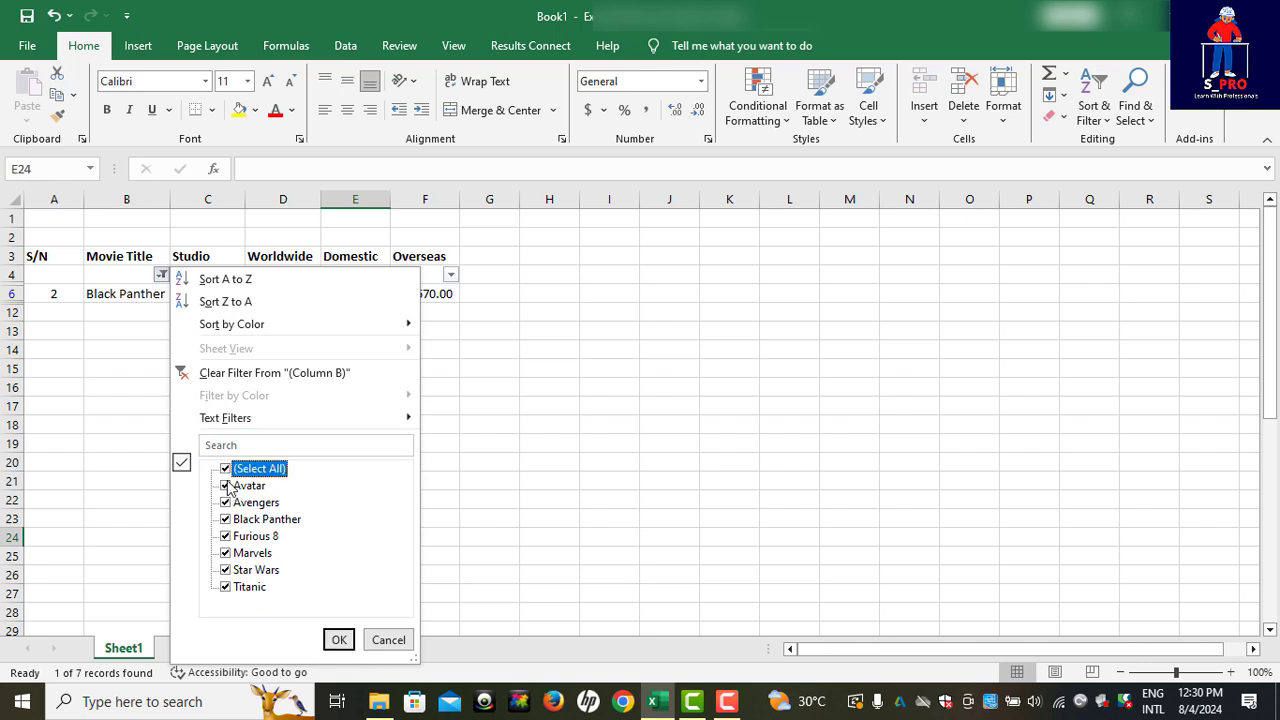
left_click(338, 640)
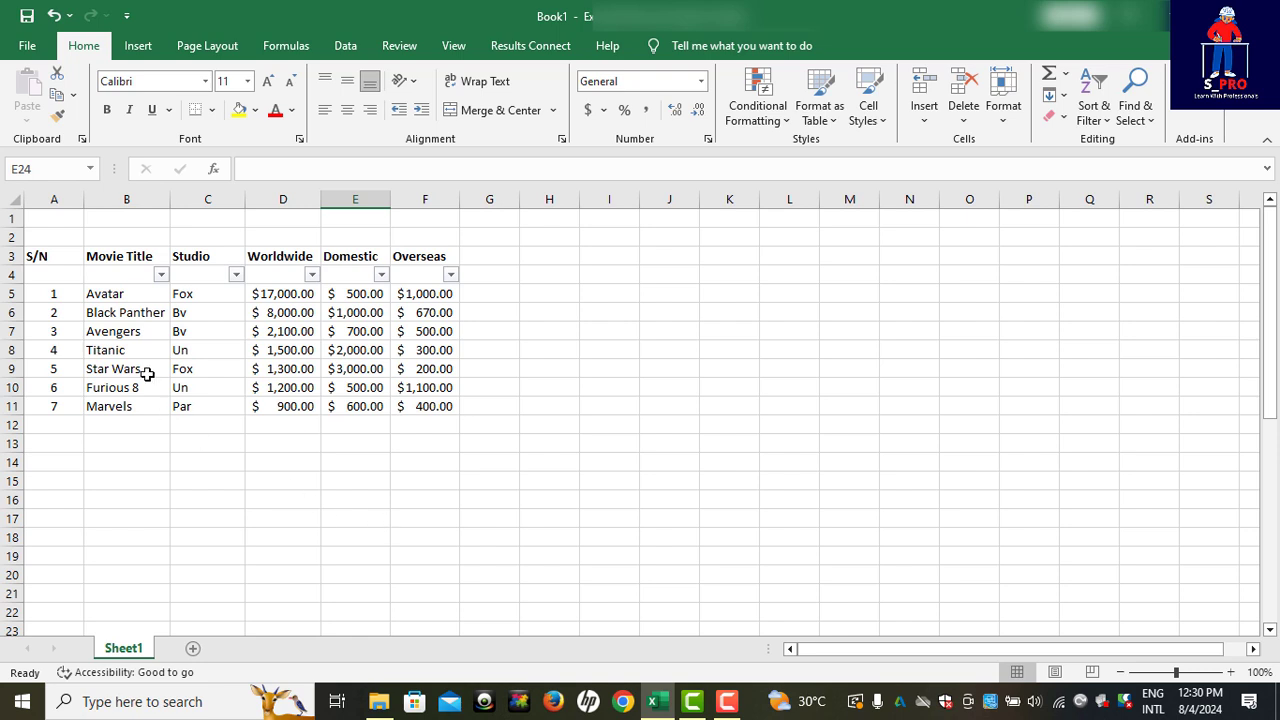
Filter the Studio column to show only the Bv movies.
left_click(236, 275)
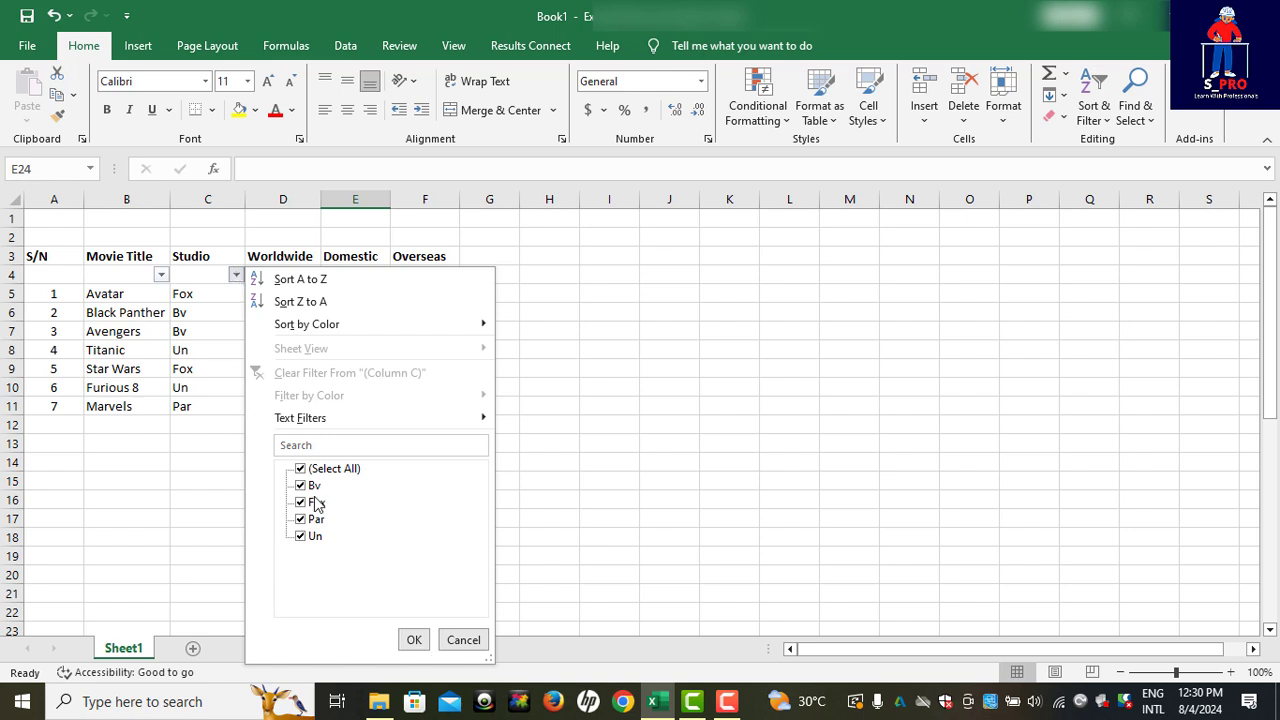
left_click(302, 469)
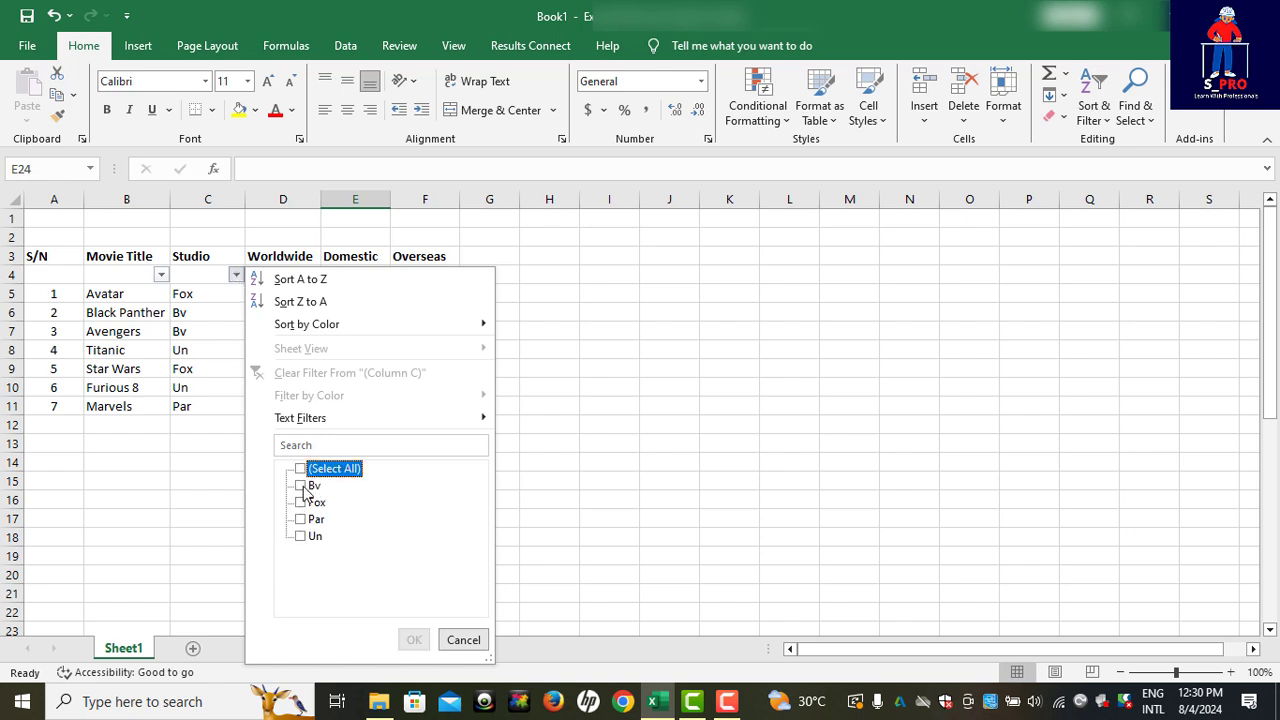
left_click(302, 486)
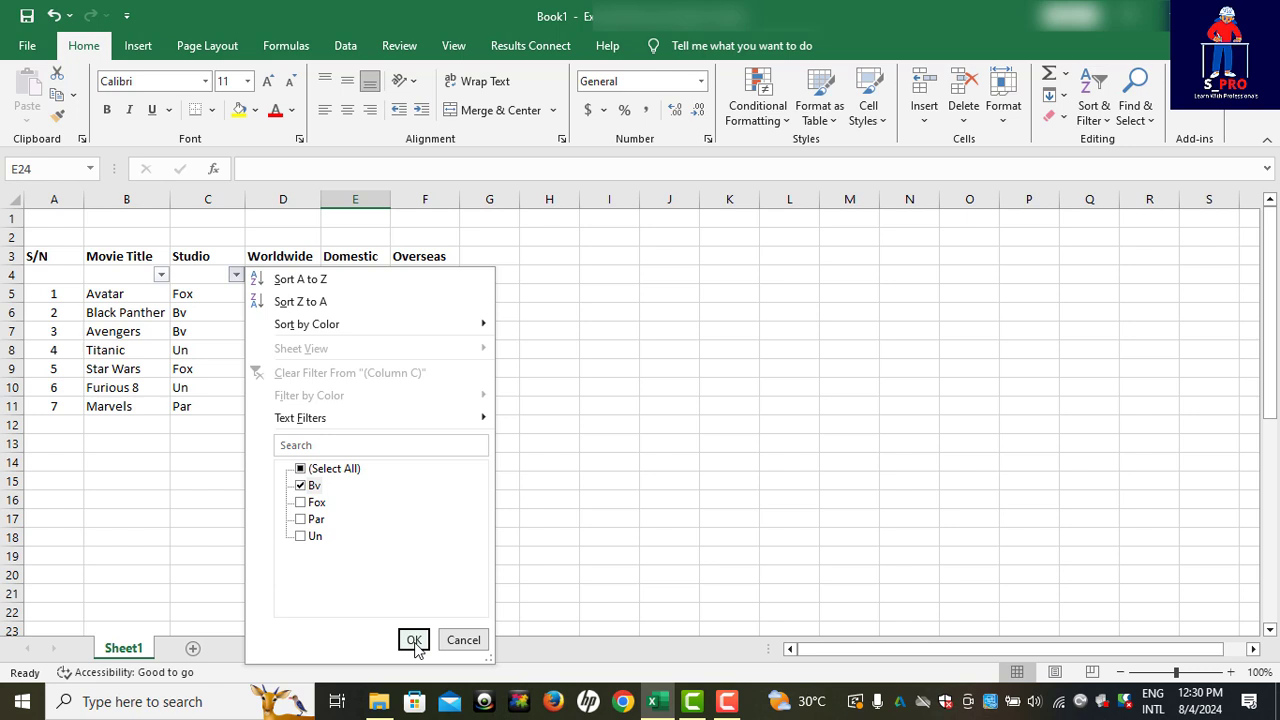
left_click(413, 640)
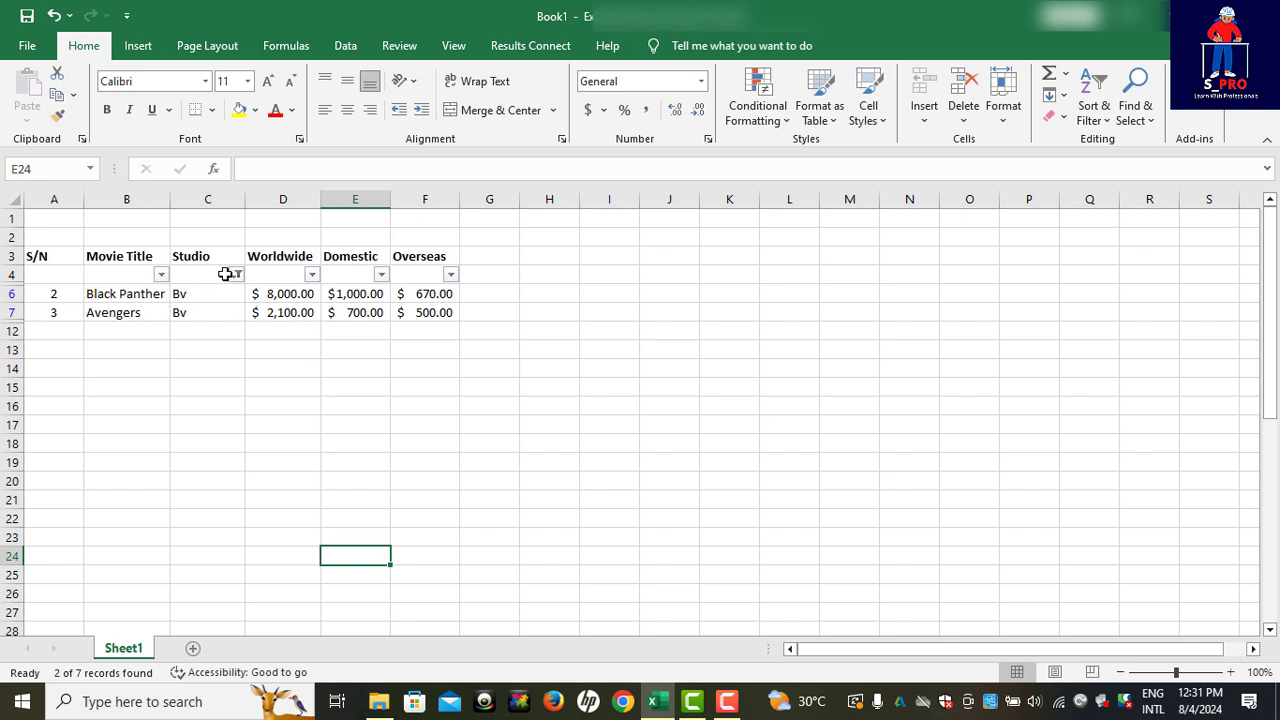
Clear the Studio filter so that every movie record in the table is listed.
left_click(161, 276)
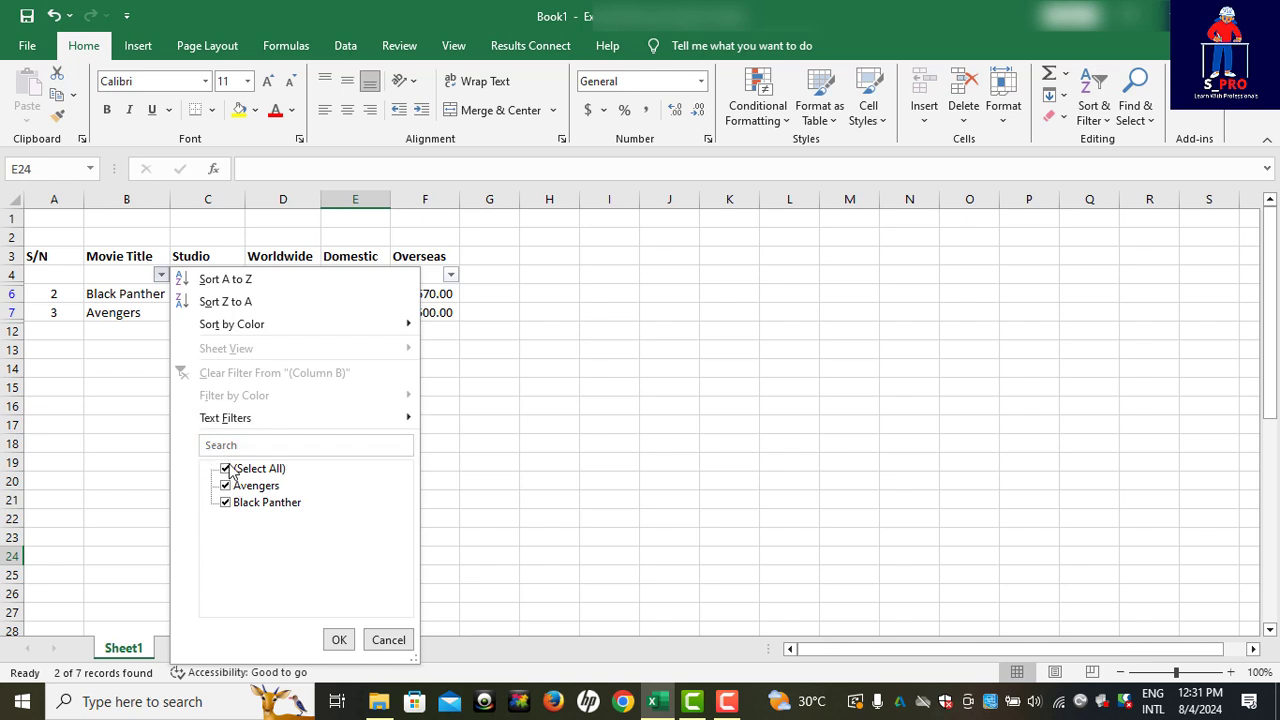
left_click(133, 389)
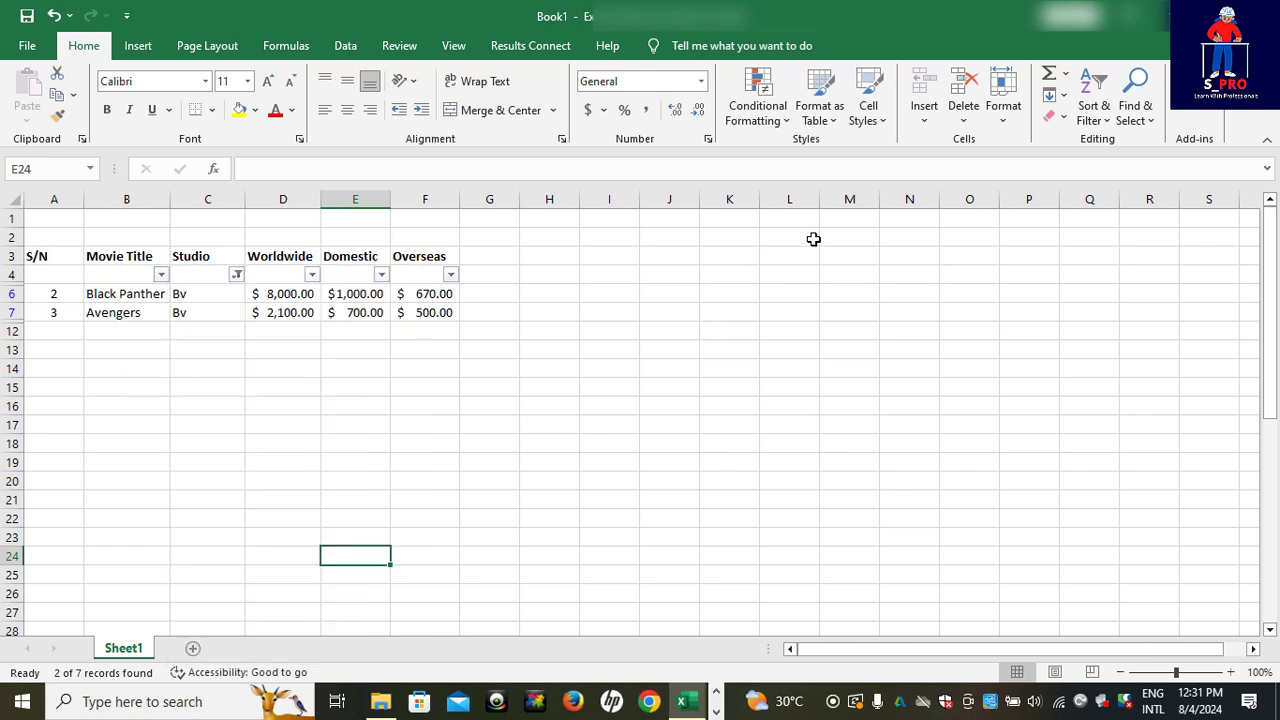
left_click(1104, 122)
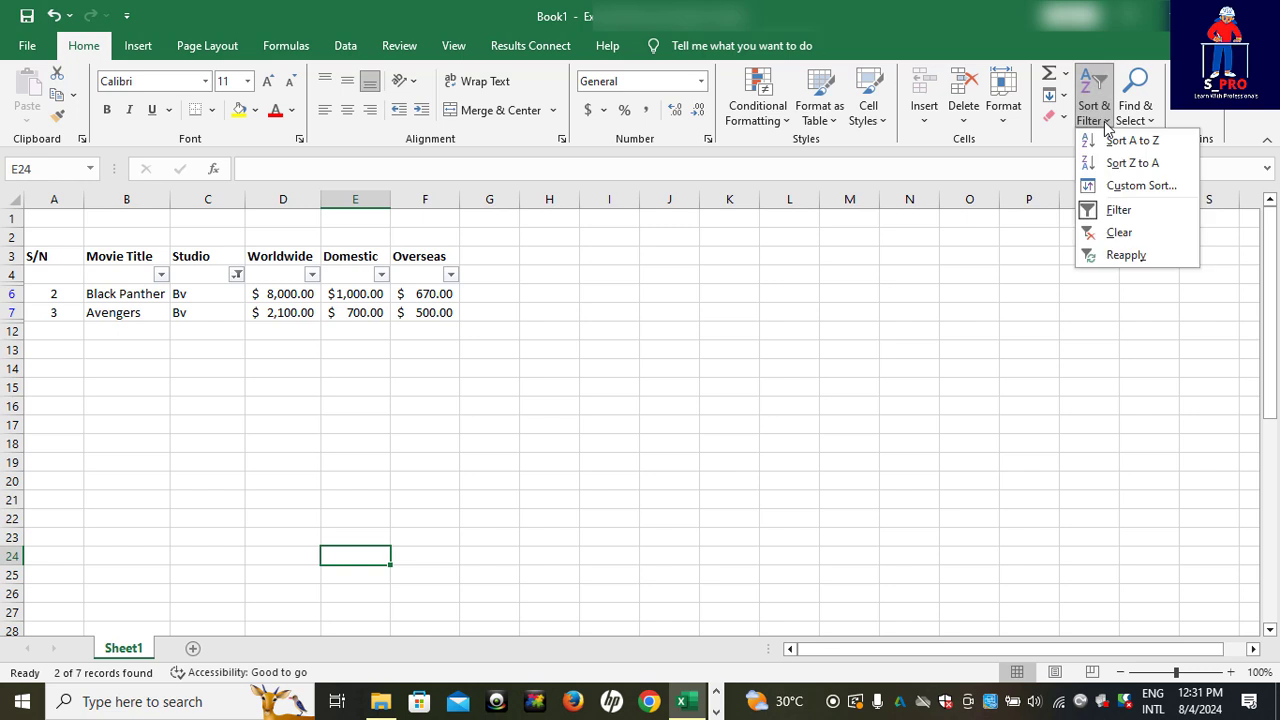
left_click(1120, 233)
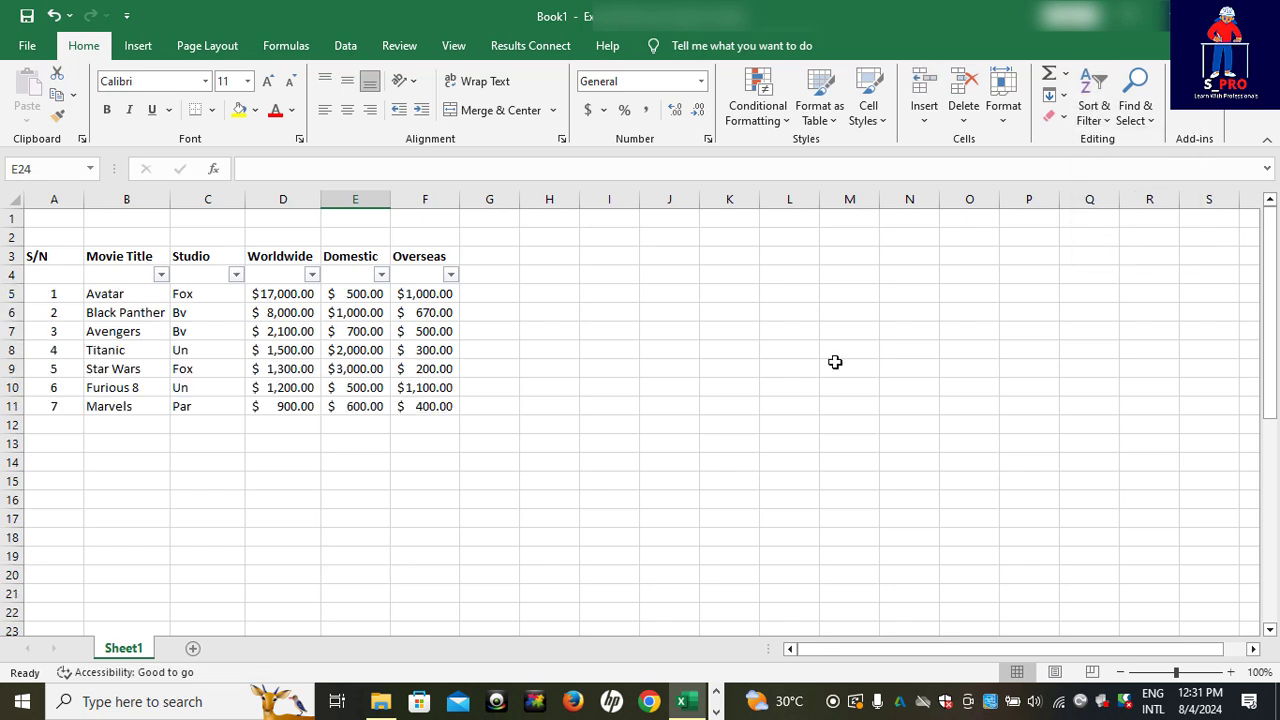
Filter the Worldwide column to show only $900.00, and clear that filter again.
left_click(312, 276)
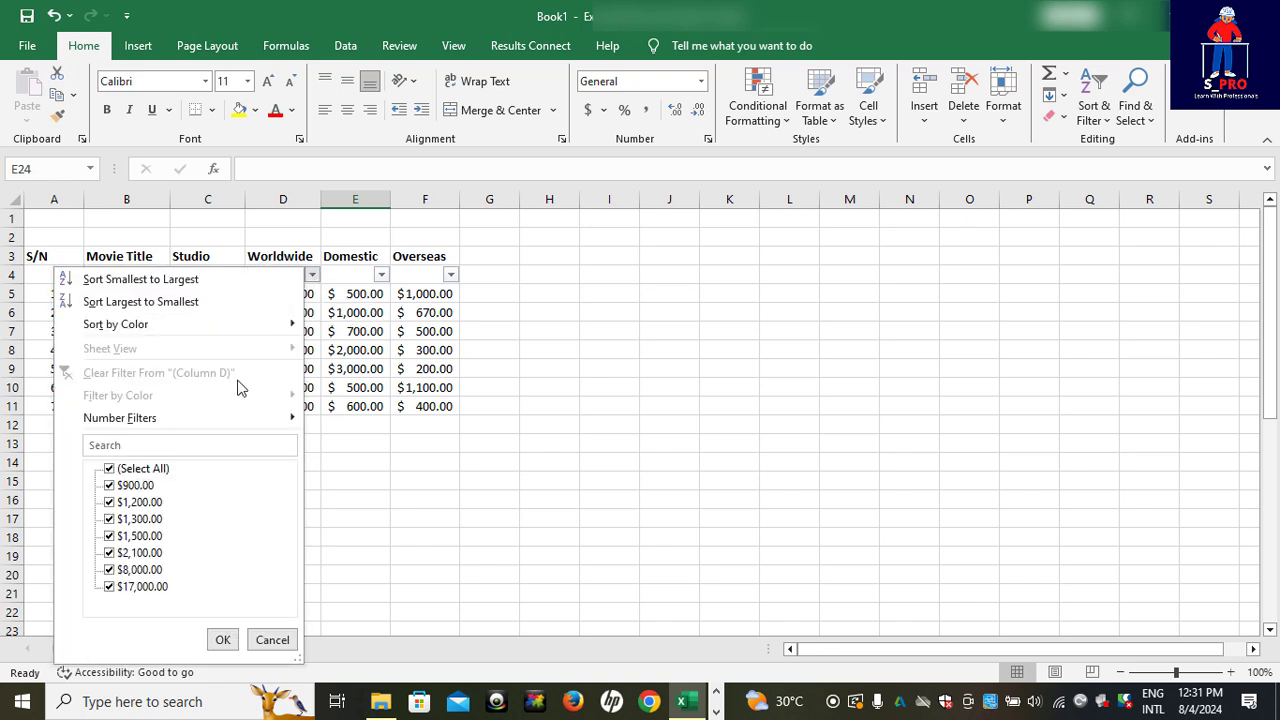
left_click(110, 470)
left_click(110, 486)
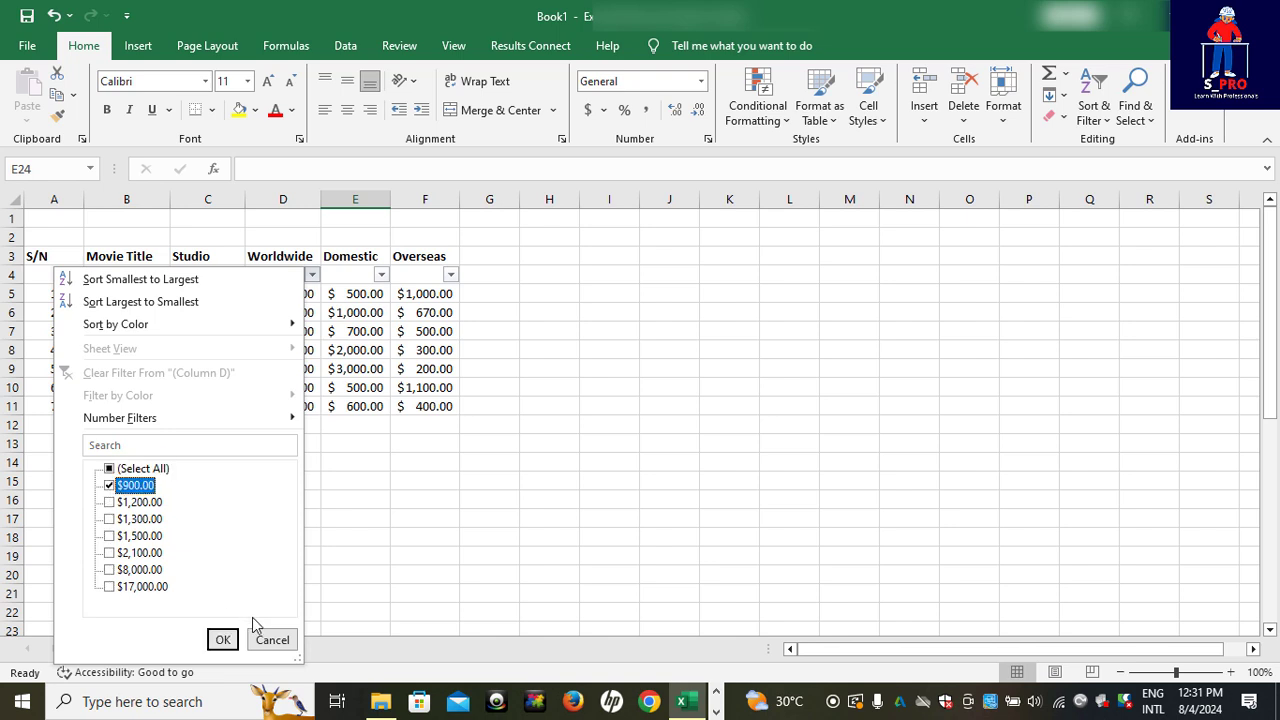
left_click(222, 639)
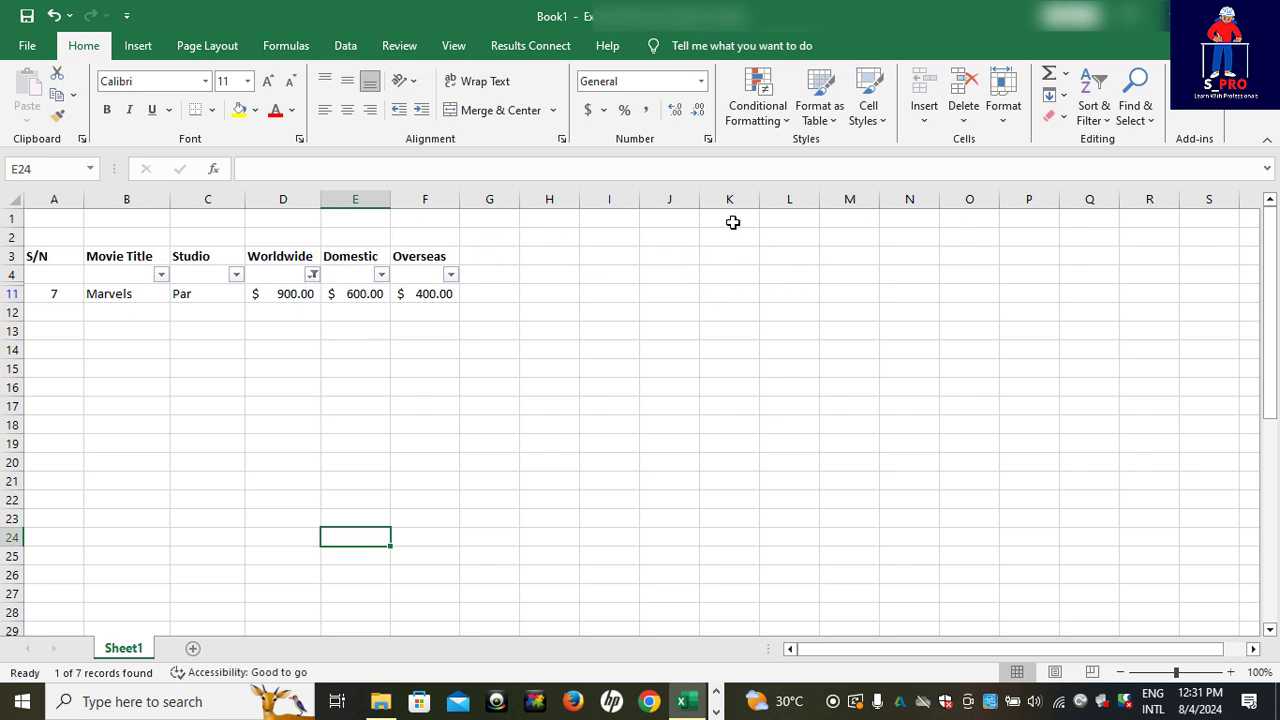
left_click(1094, 110)
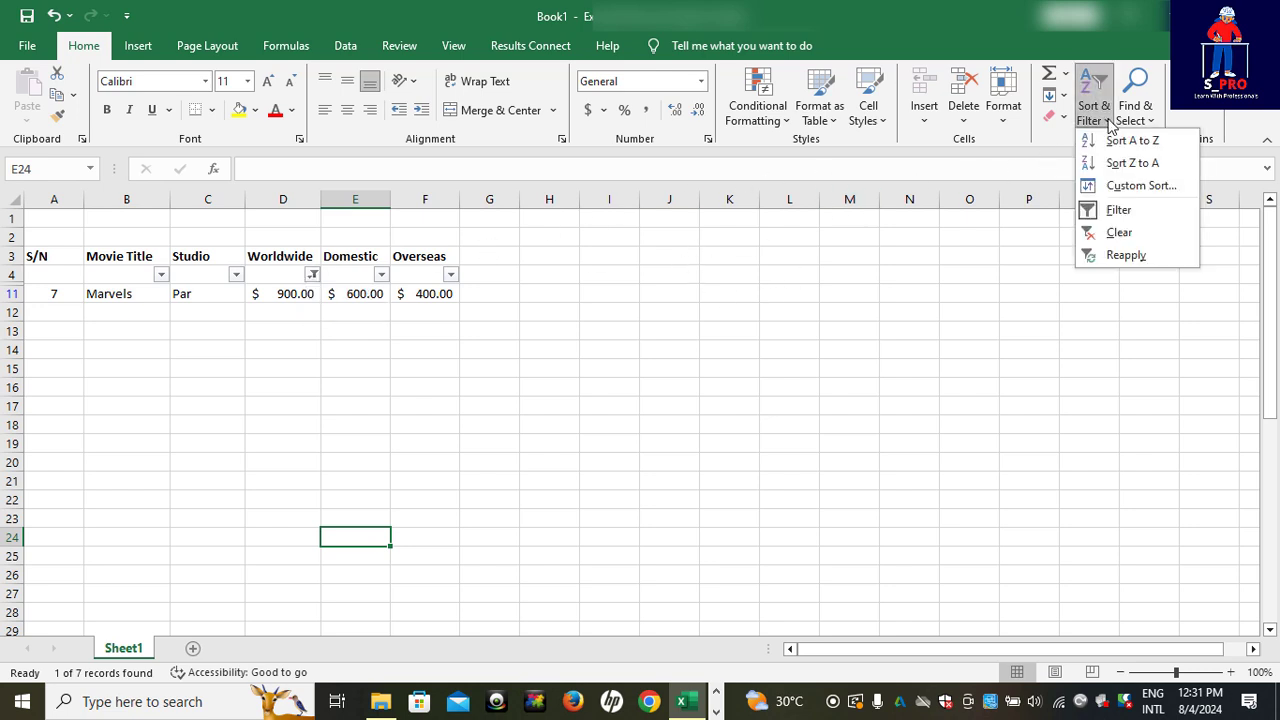
left_click(1119, 232)
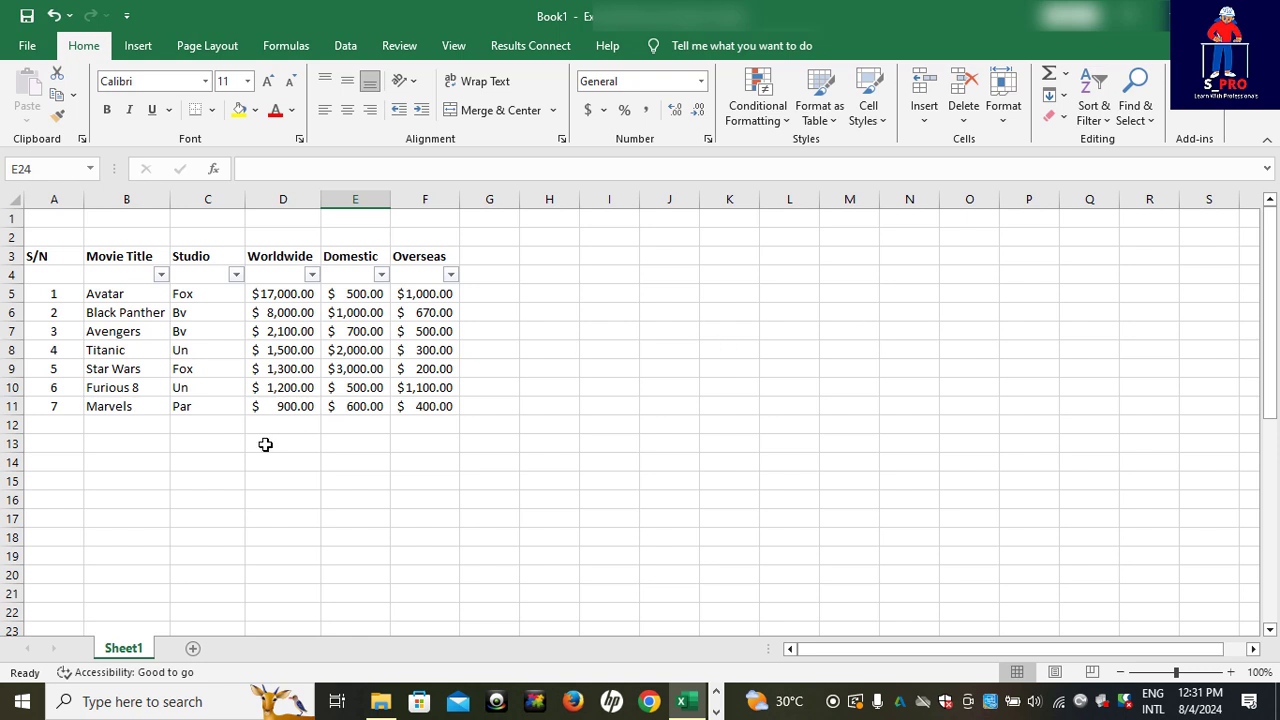
Look through the number filter conditions offered for the Worldwide column without applying any.
left_click(311, 276)
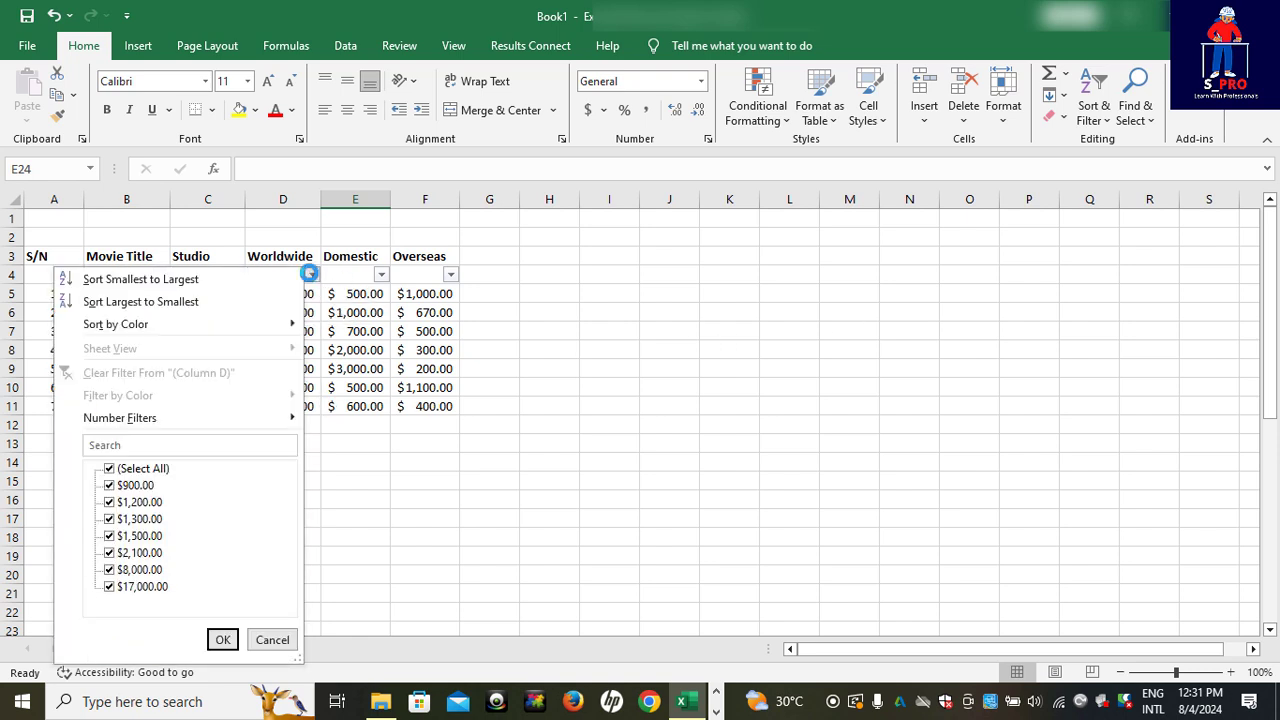
mouse_move(190, 323)
mouse_move(220, 420)
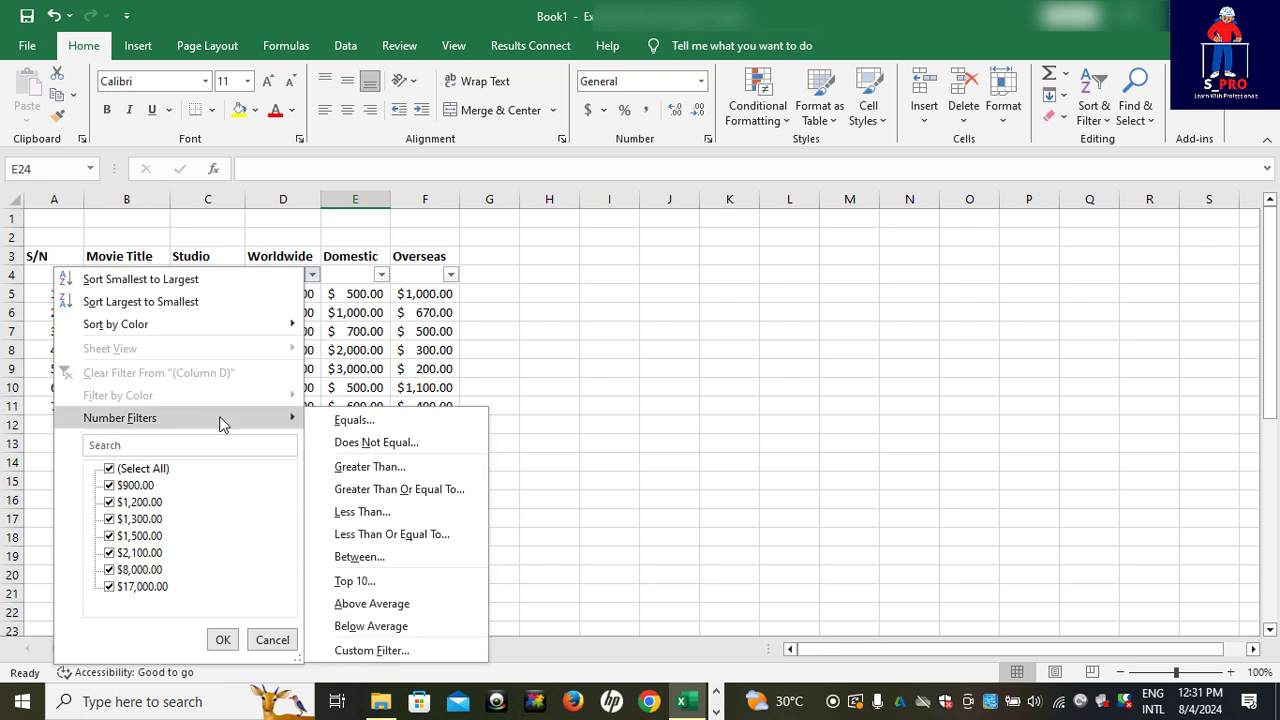
left_click(265, 640)
left_click(491, 460)
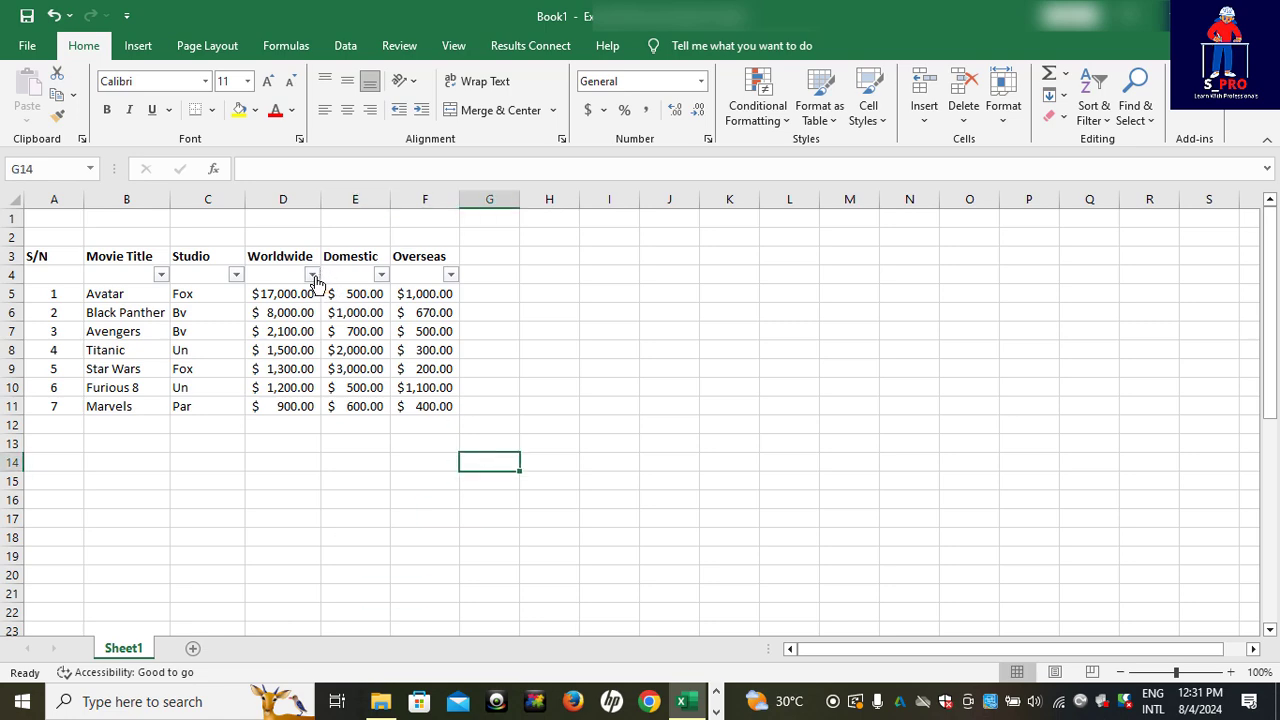
Filter the Worldwide column to show only the above-average amounts.
left_click(313, 273)
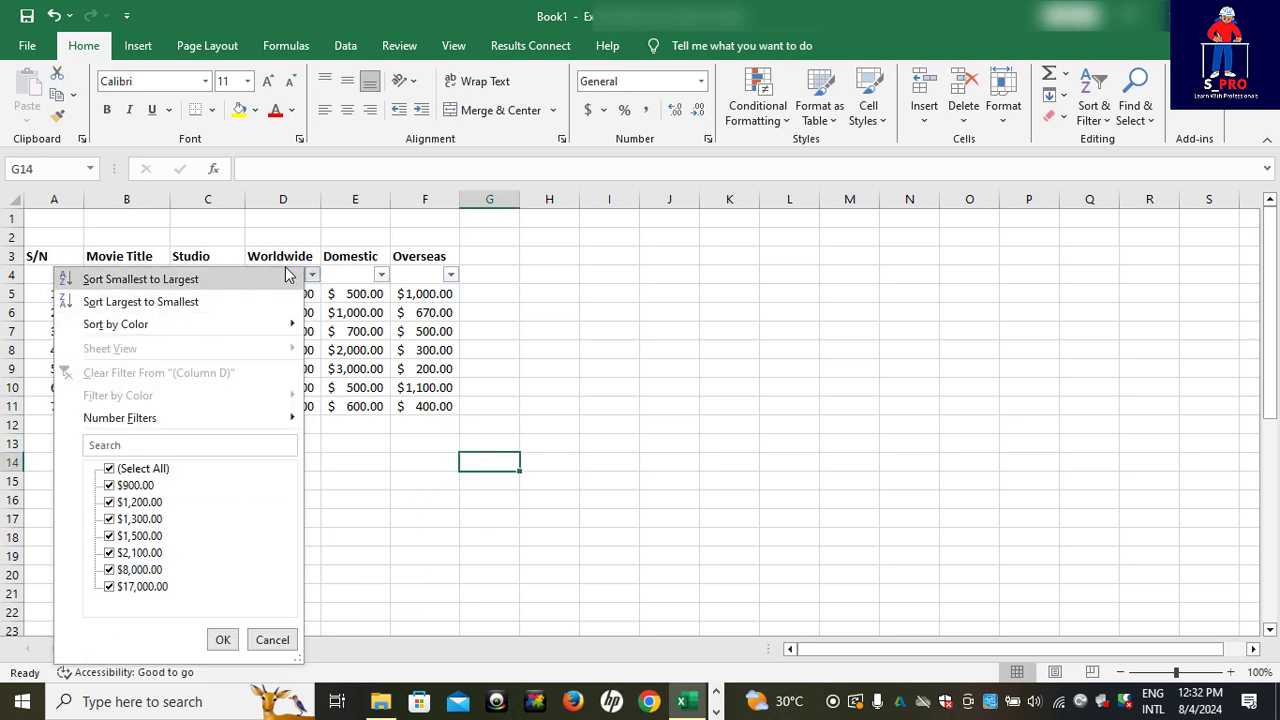
mouse_move(300, 420)
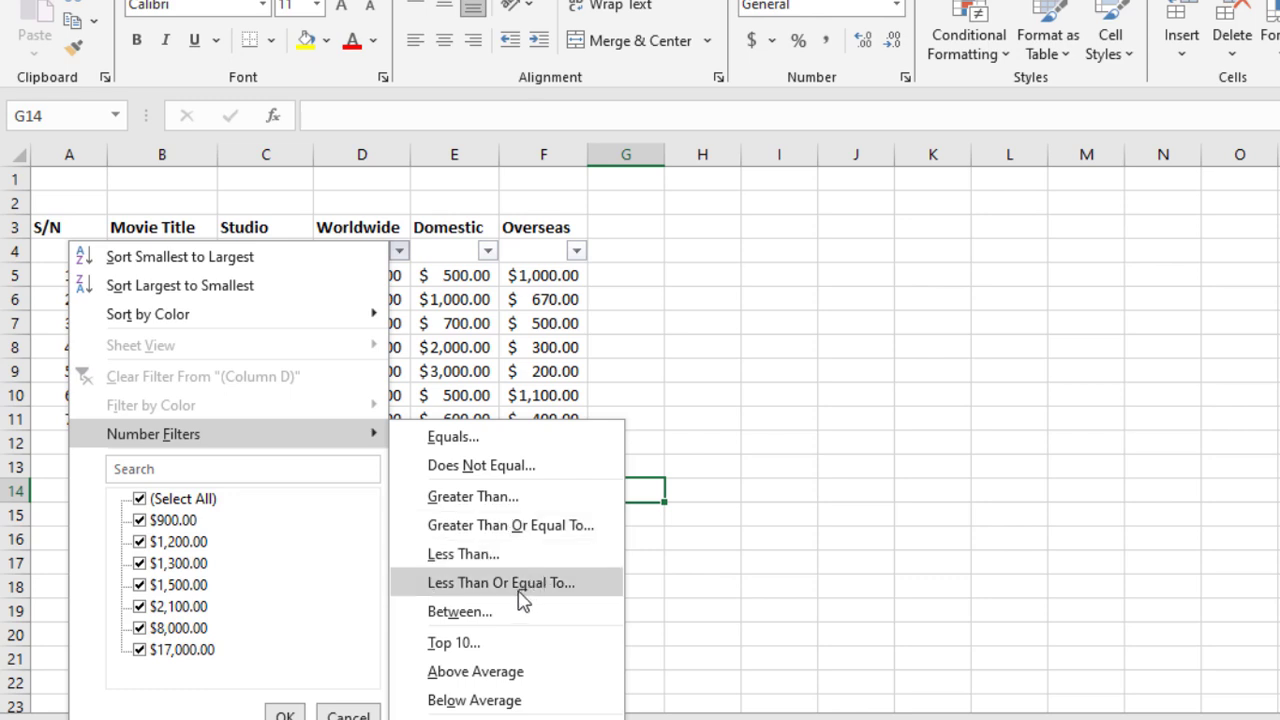
left_click(490, 680)
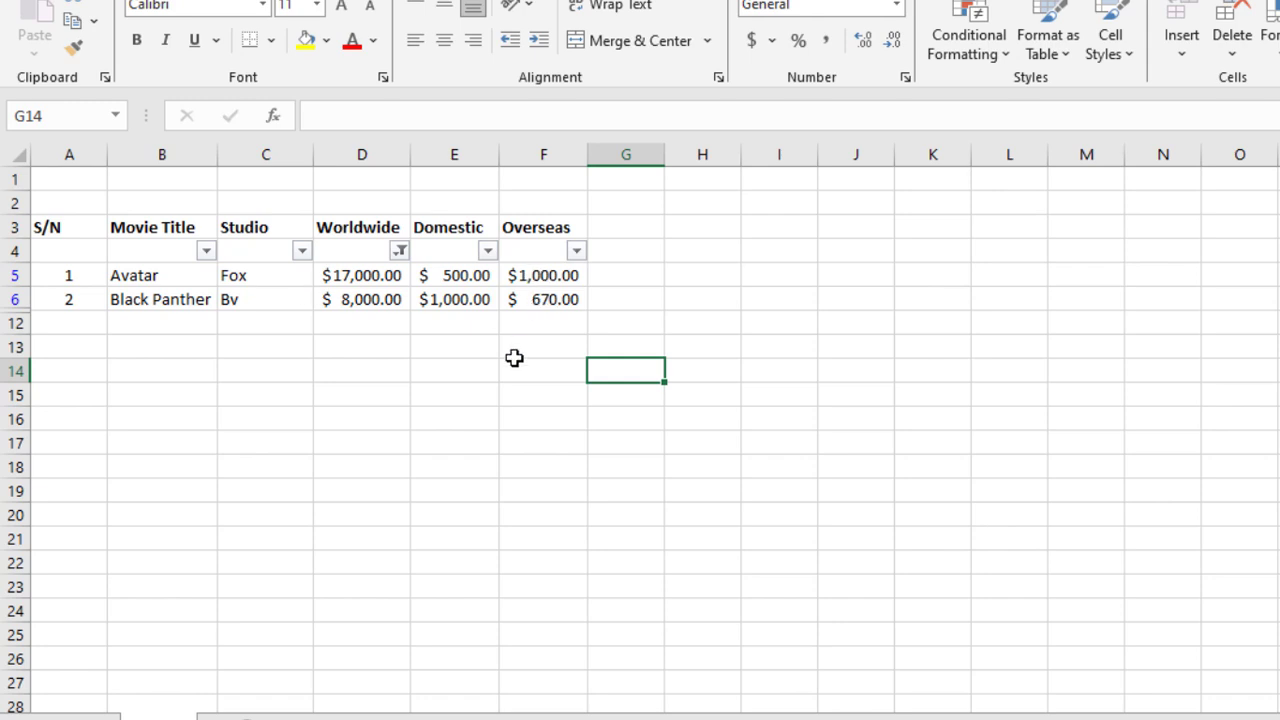
Switch the Worldwide number filter to show only the below-average amounts.
left_click(400, 254)
mouse_move(189, 440)
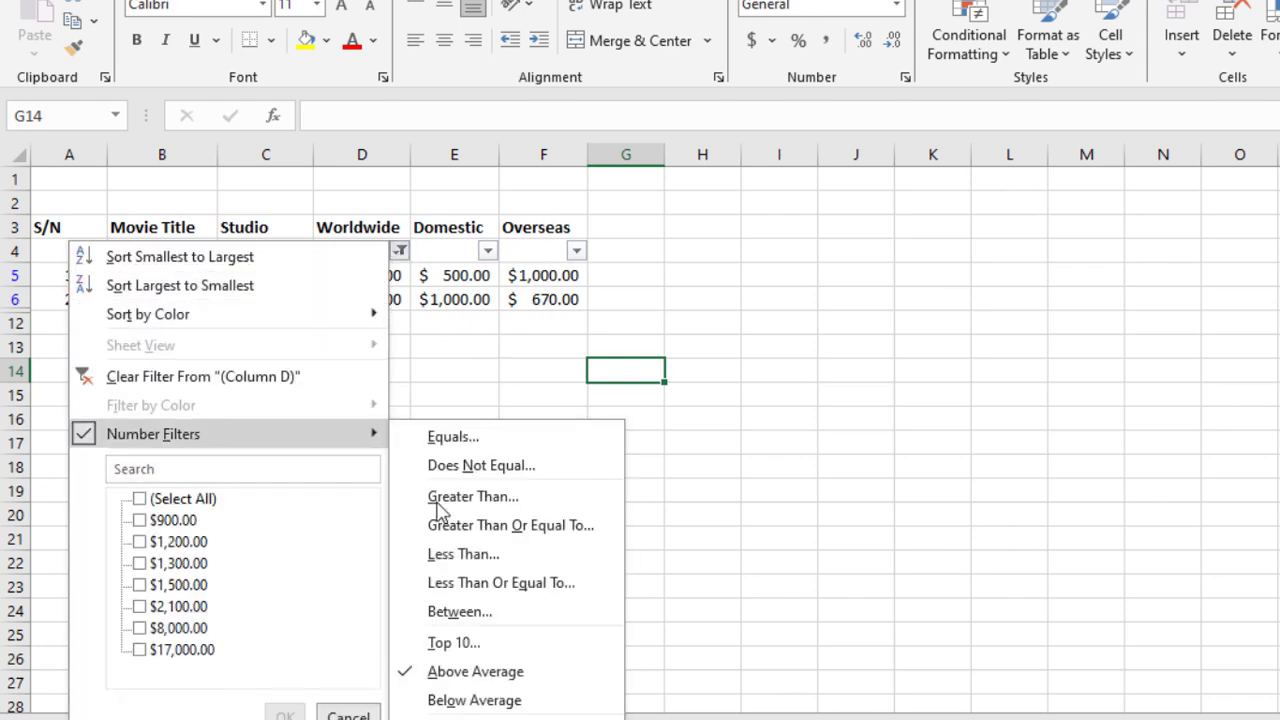
left_click(479, 710)
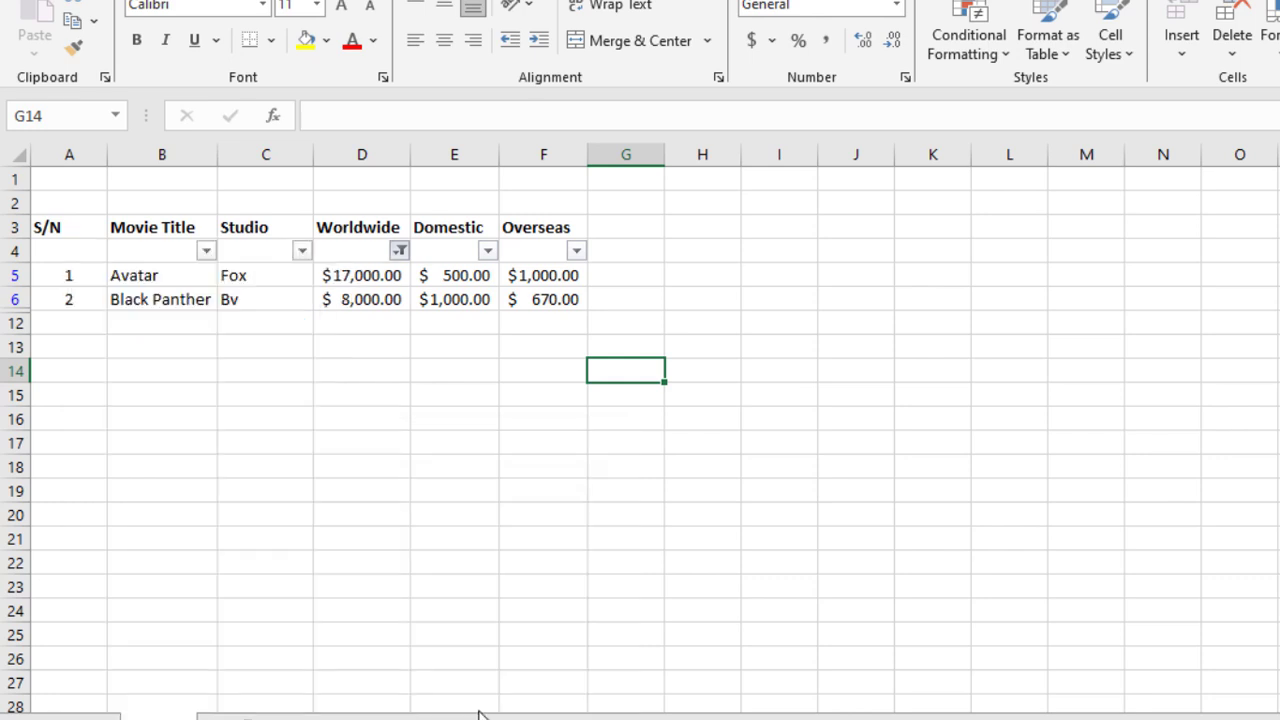
Replace the Worldwide filter with a Top 10 filter showing the top 10 items.
left_click(400, 252)
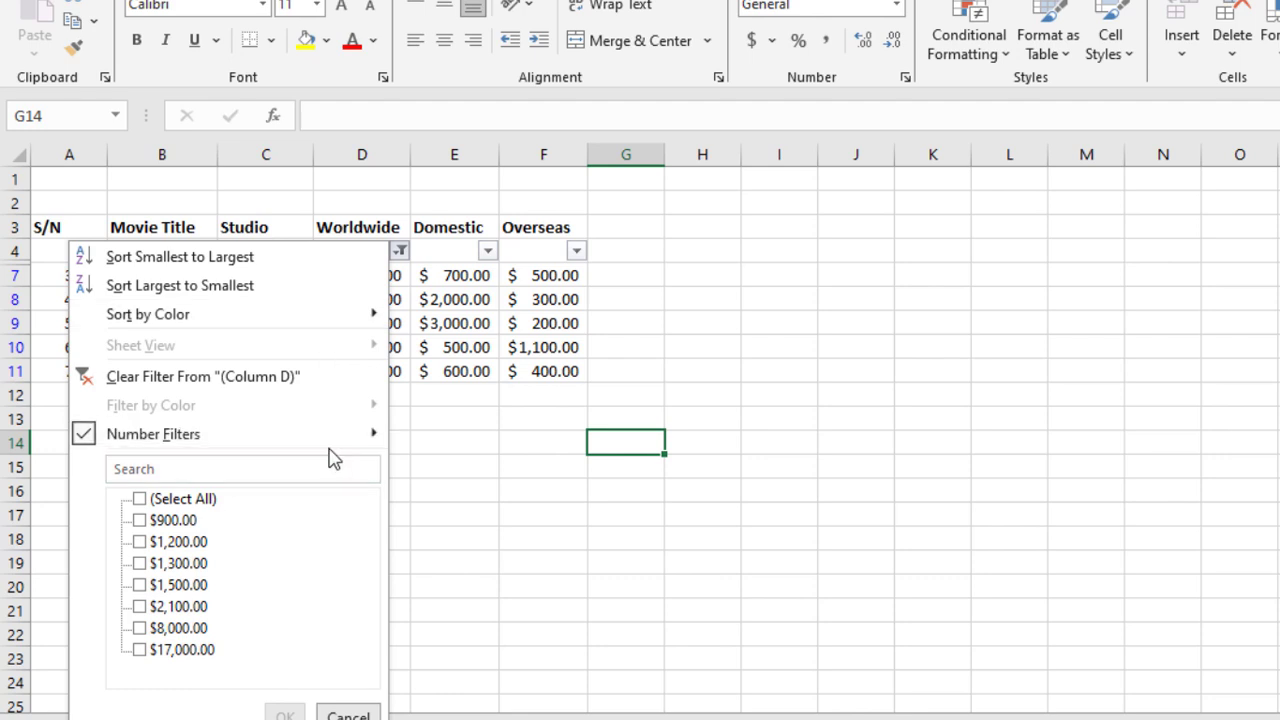
mouse_move(341, 441)
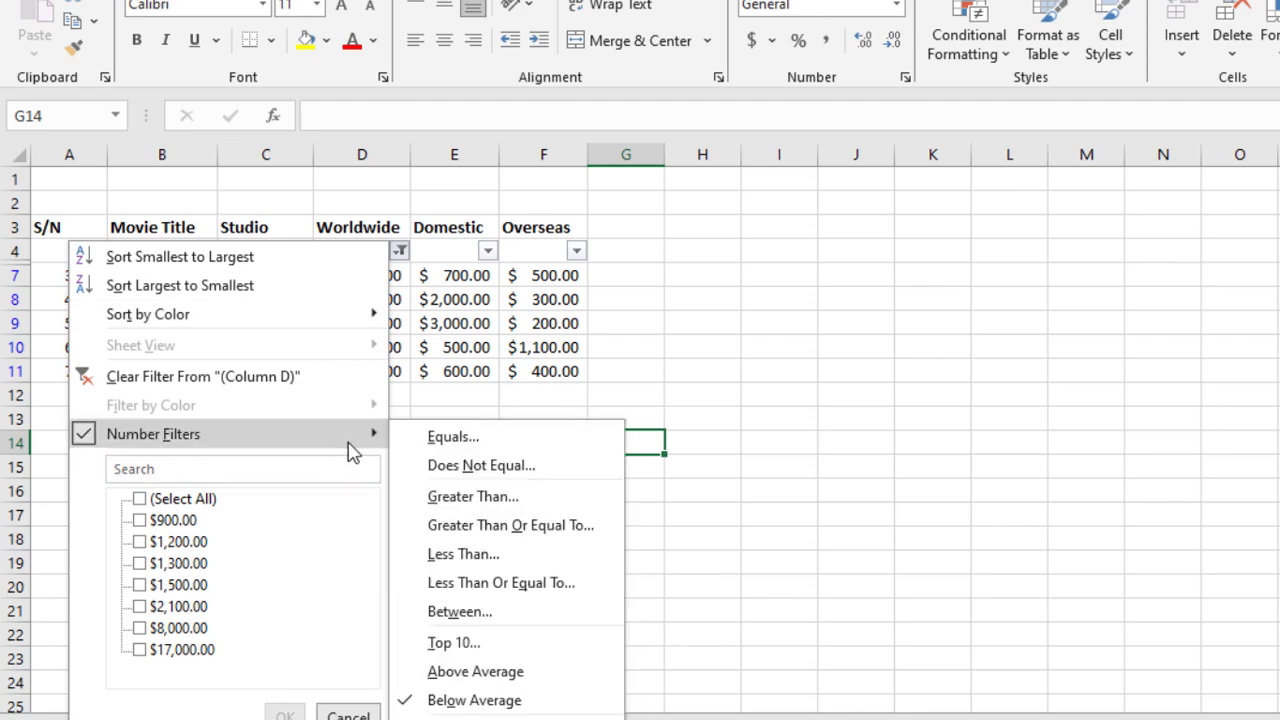
left_click(456, 645)
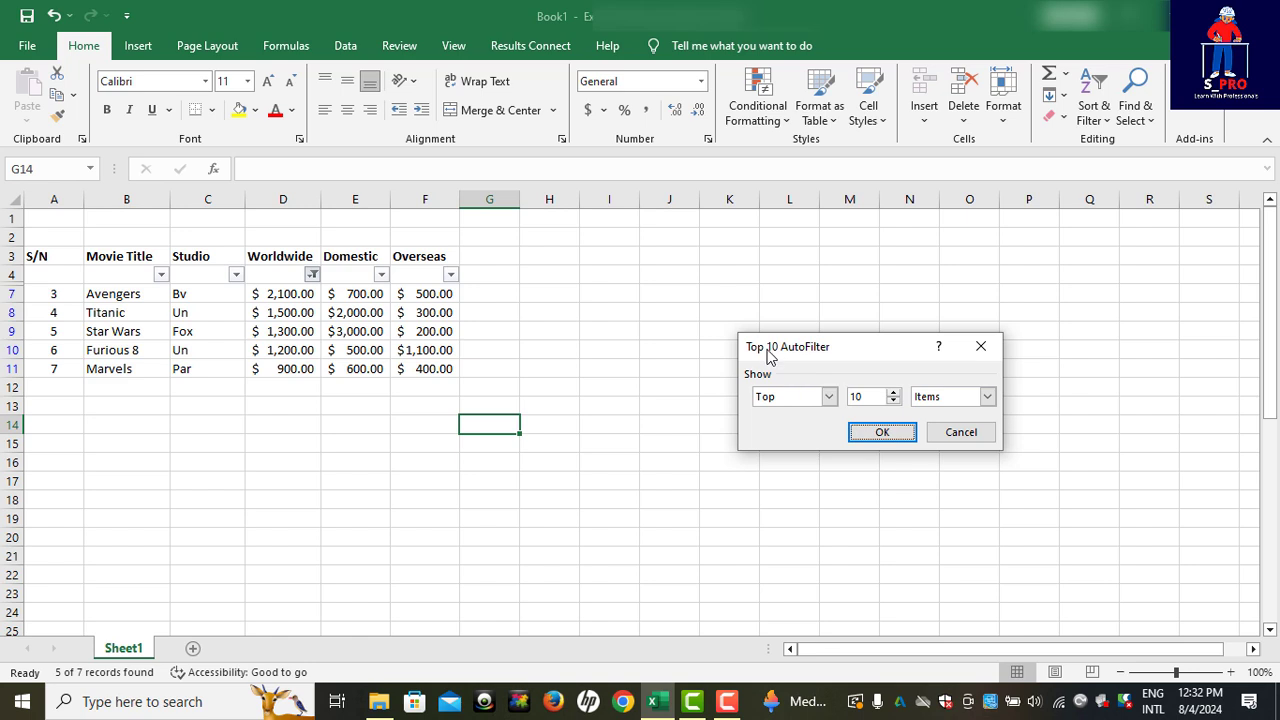
left_click(882, 434)
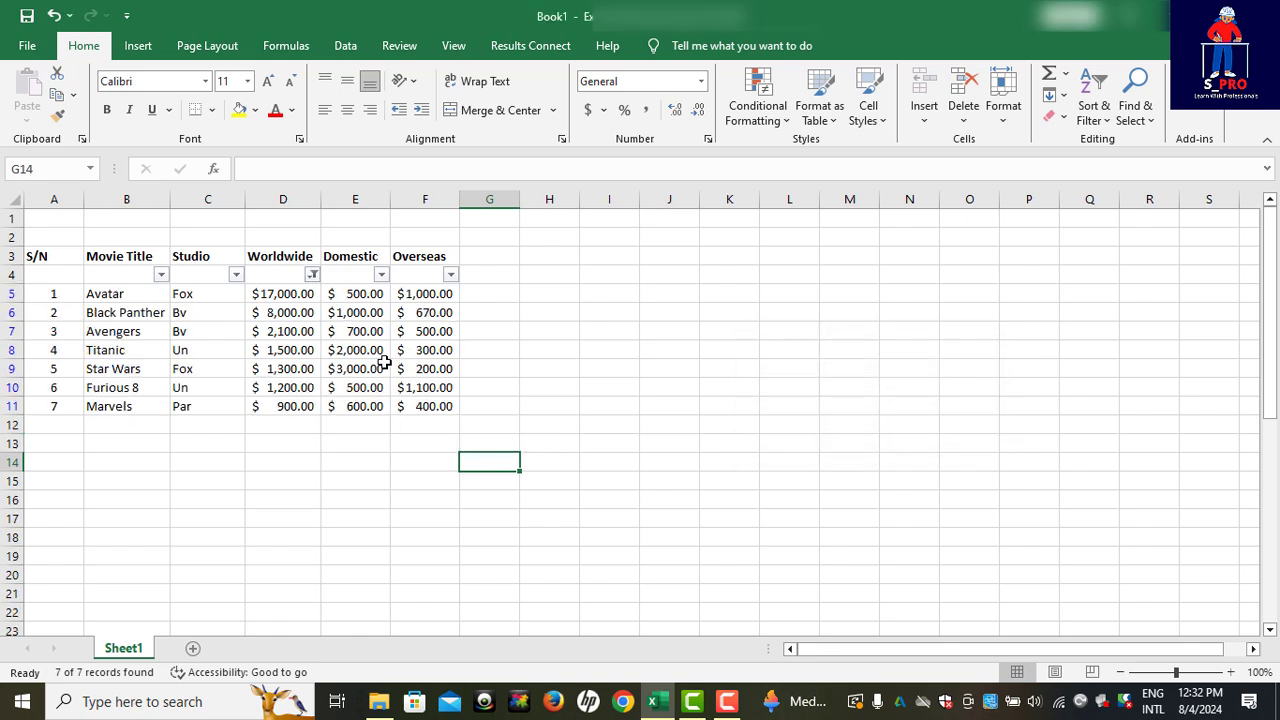
Start a custom number filter on the Worldwide column with the first condition "is greater than or equal to" $1,200.00.
left_click(313, 275)
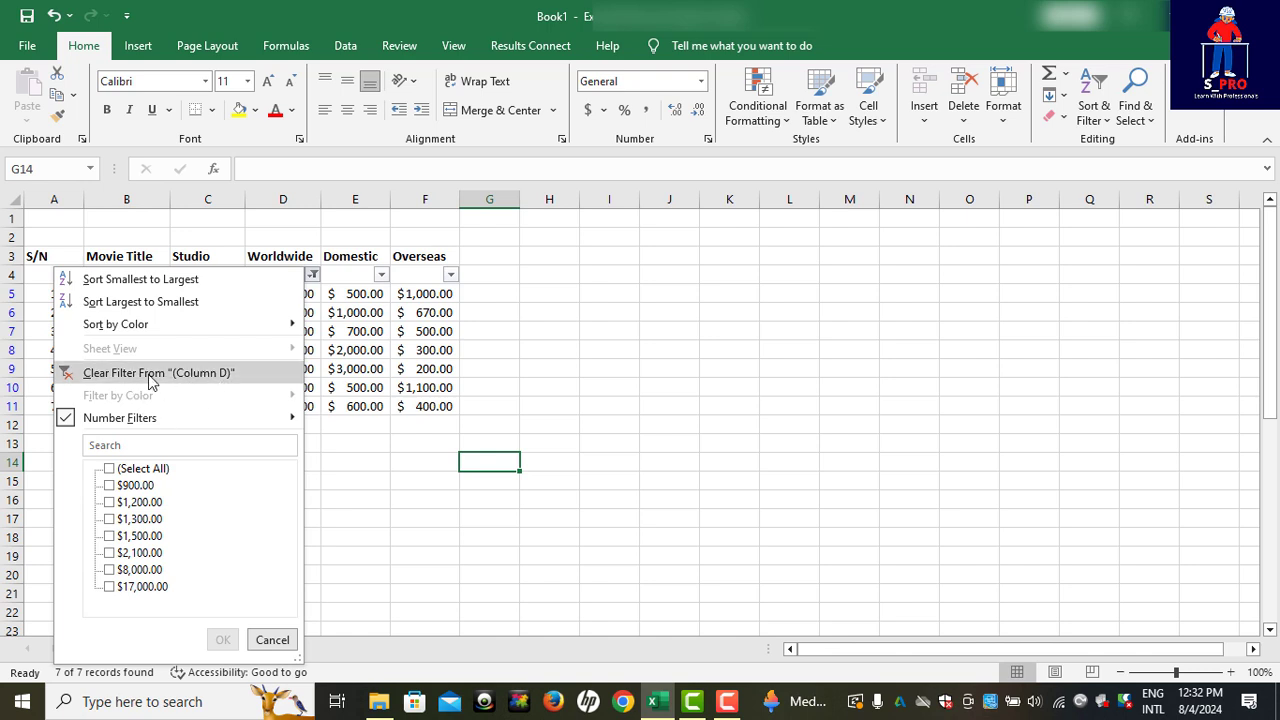
mouse_move(278, 428)
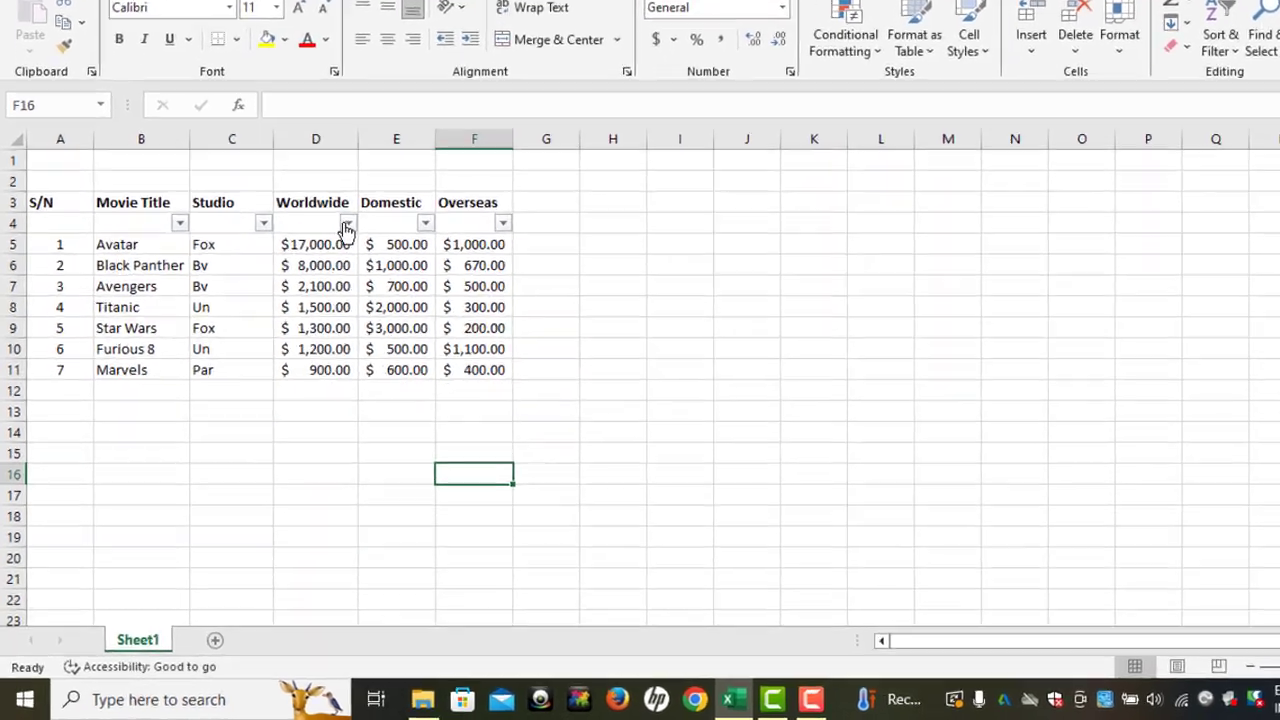
left_click(315, 276)
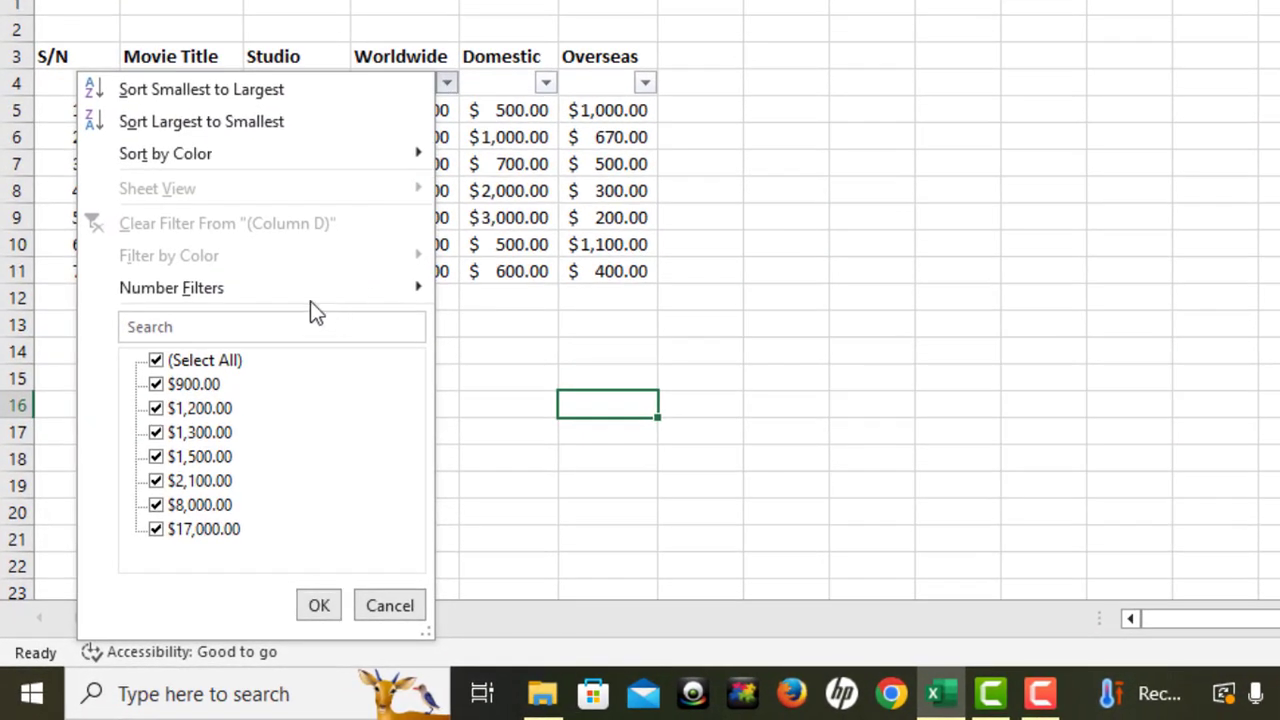
mouse_move(196, 286)
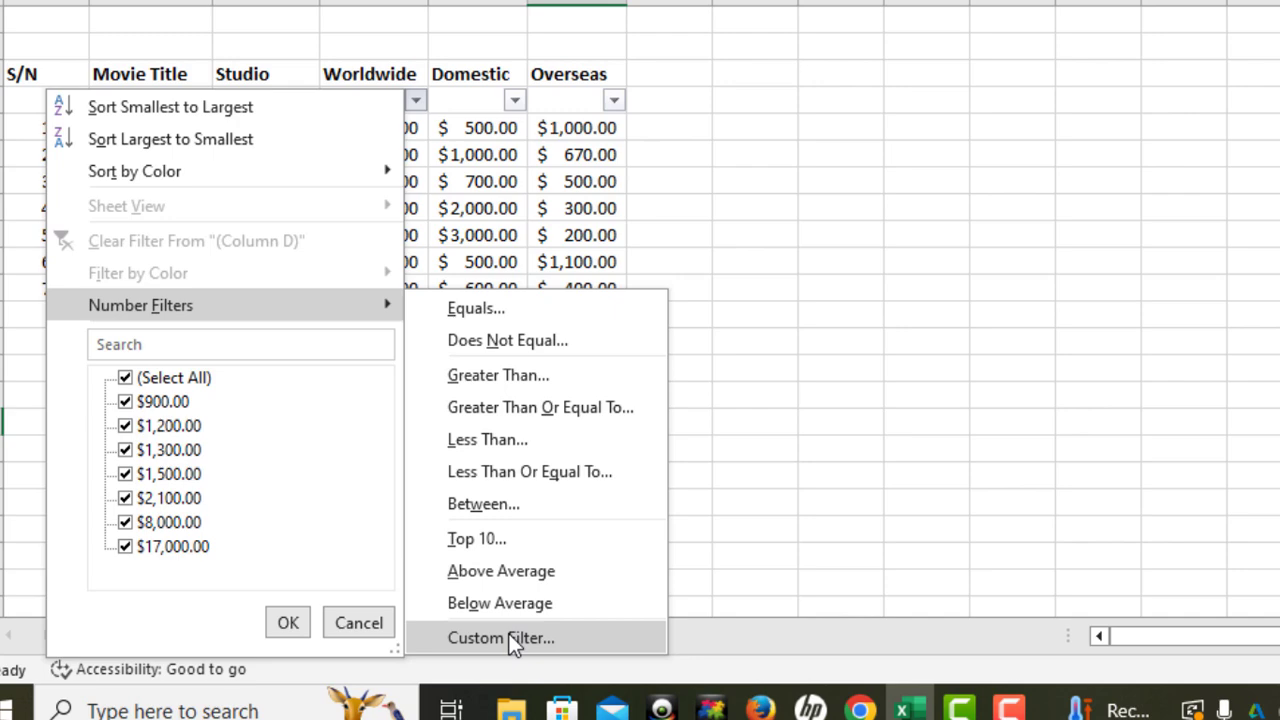
left_click(510, 620)
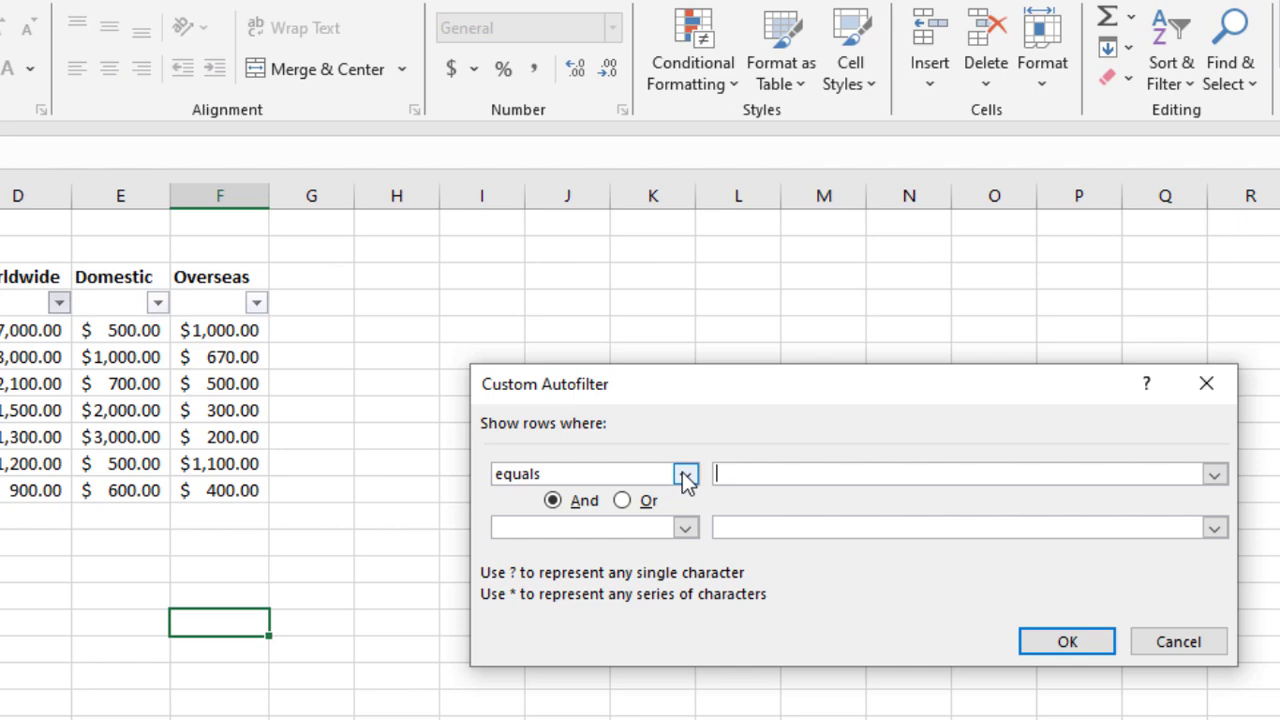
left_click(686, 476)
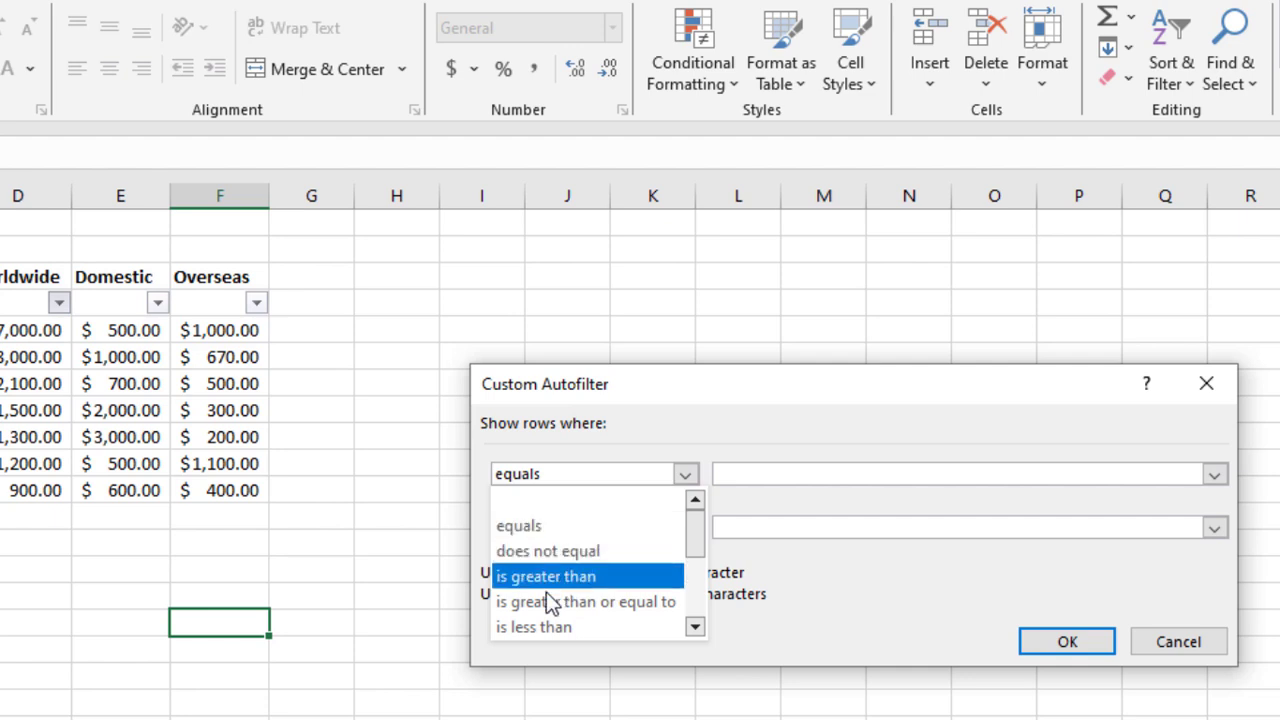
left_click(600, 605)
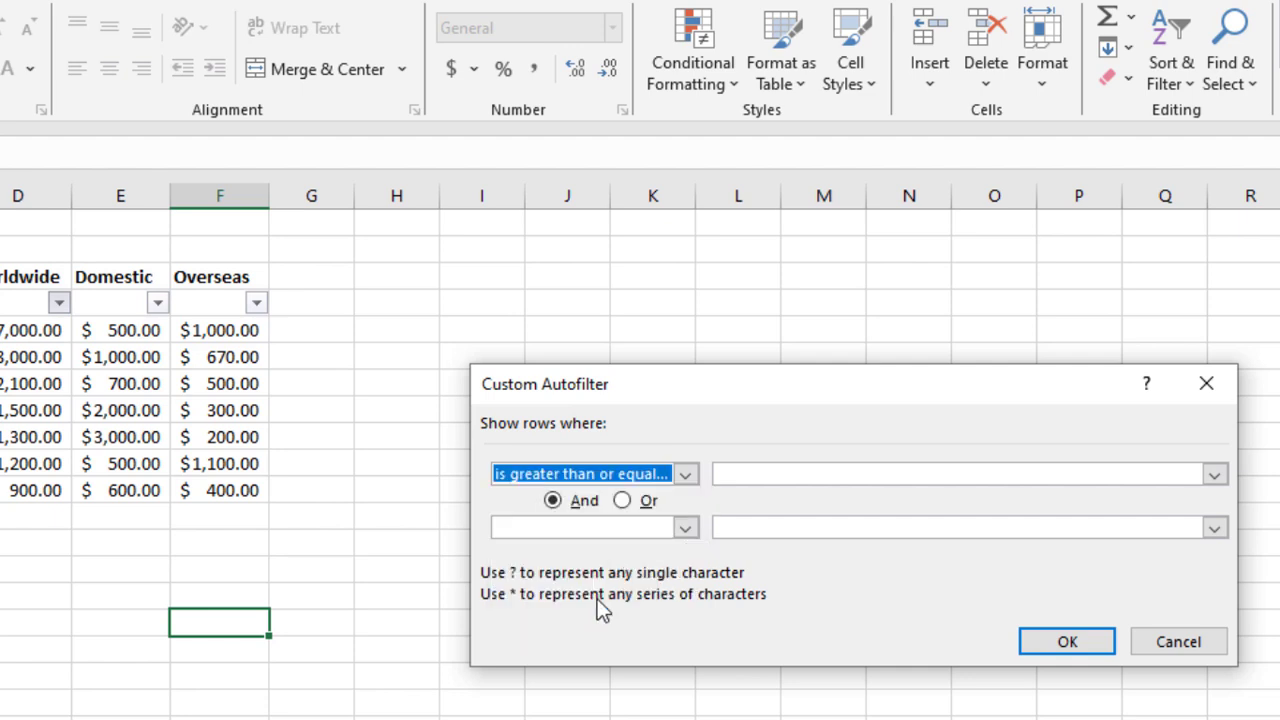
left_click(1215, 475)
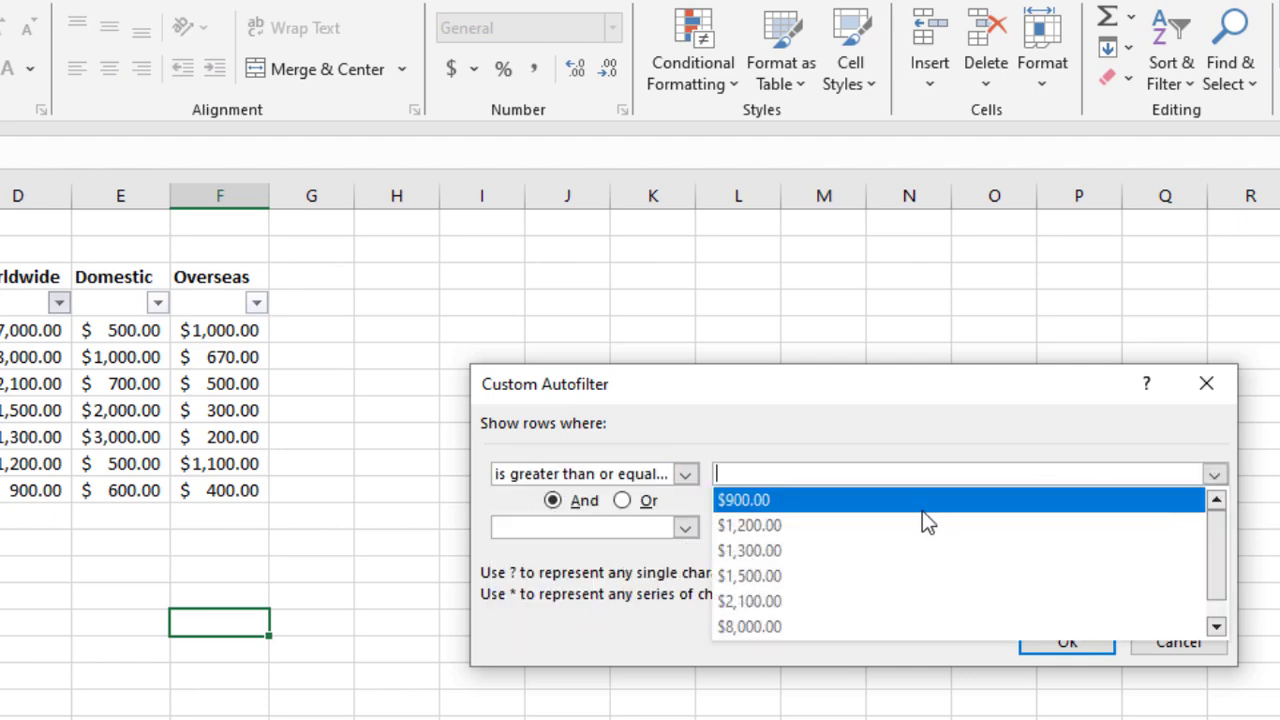
left_click(766, 536)
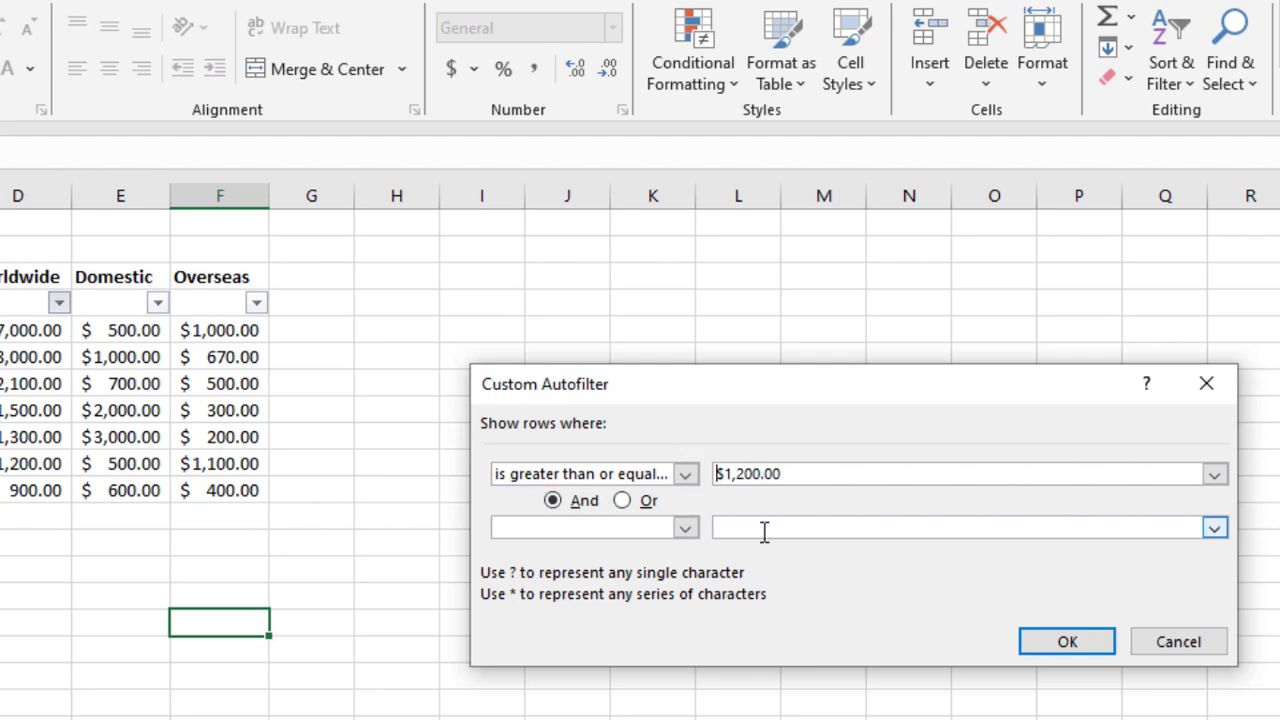
Add the And condition "is less than" $8,000.00 to the custom Worldwide filter and apply it.
left_click(685, 529)
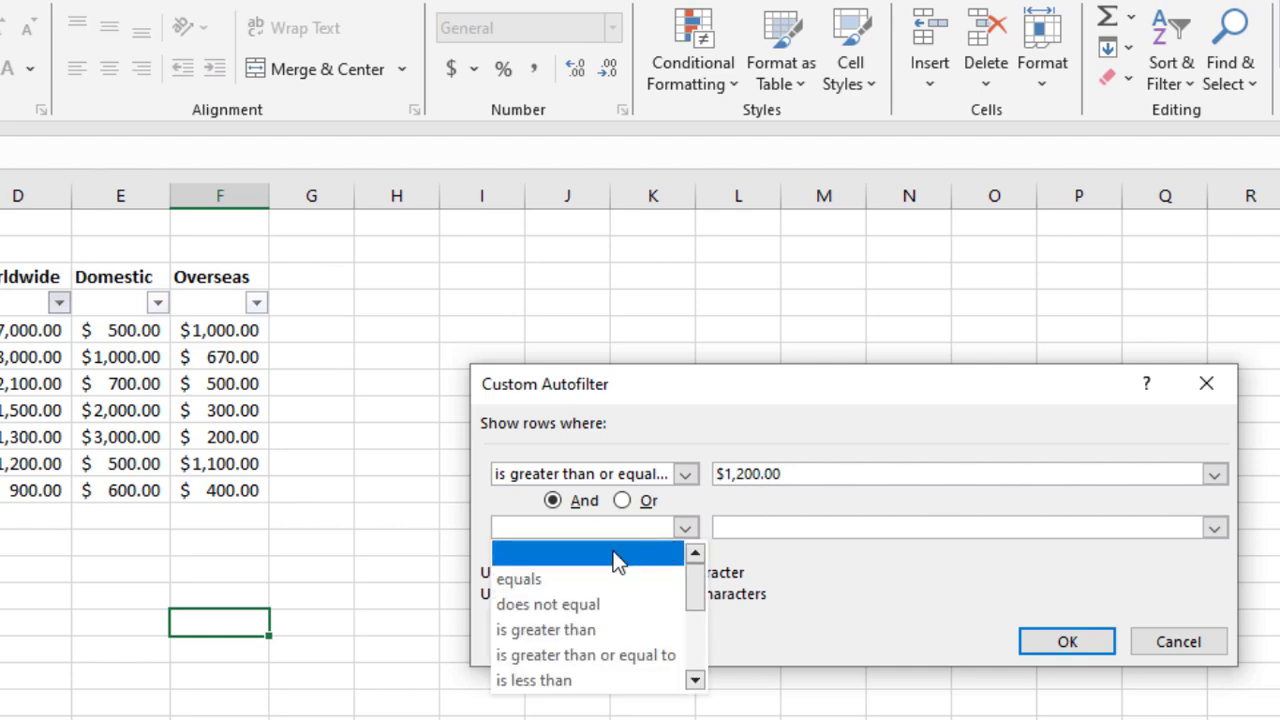
left_click(535, 680)
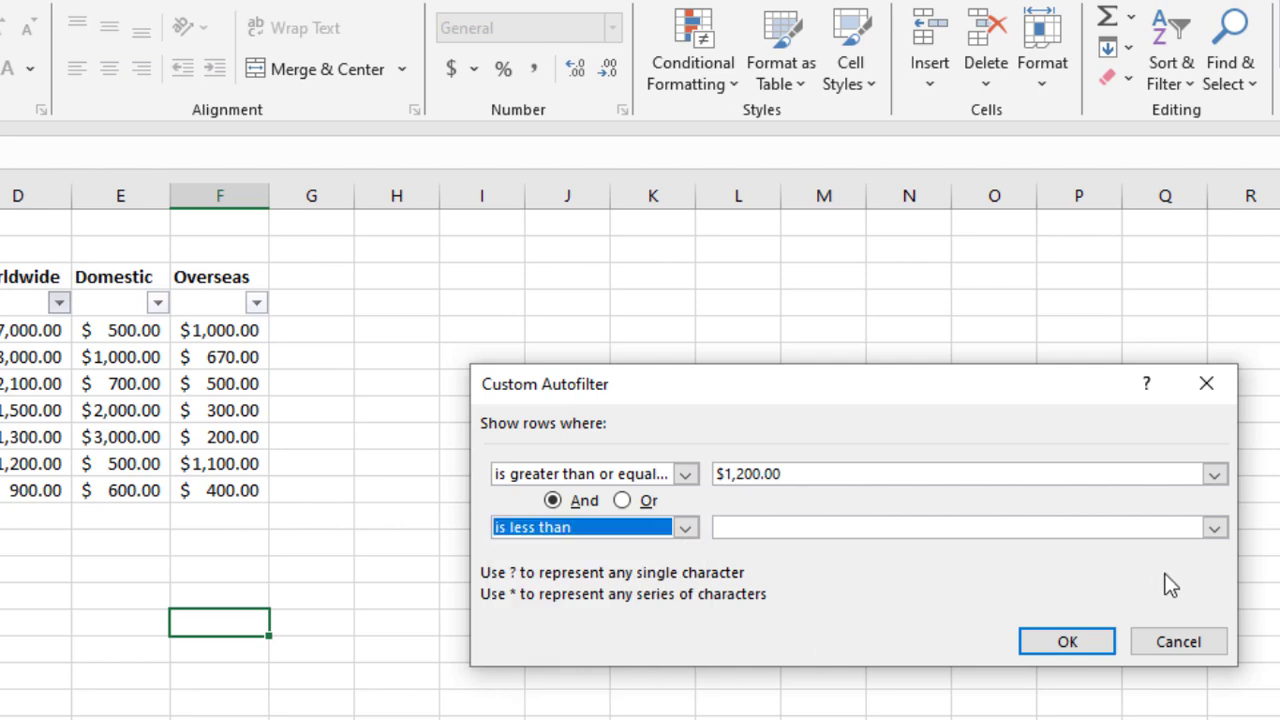
left_click(1215, 529)
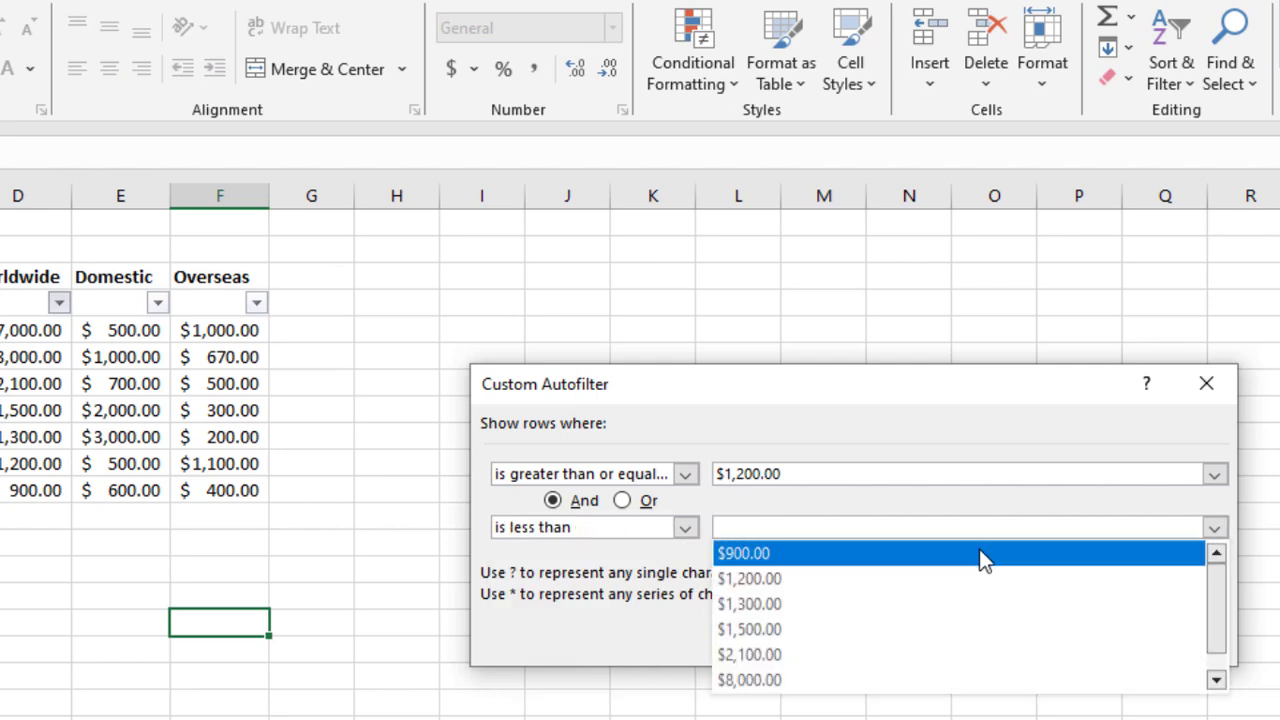
left_click(752, 680)
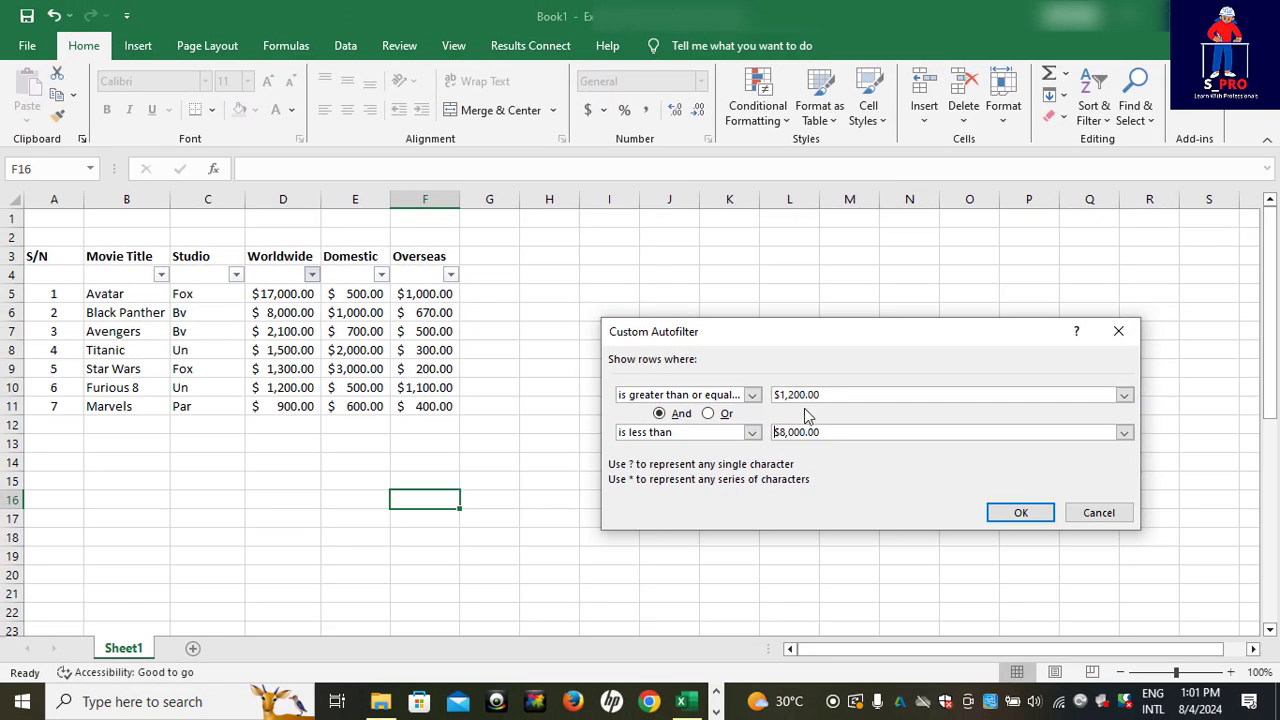
left_click(1020, 513)
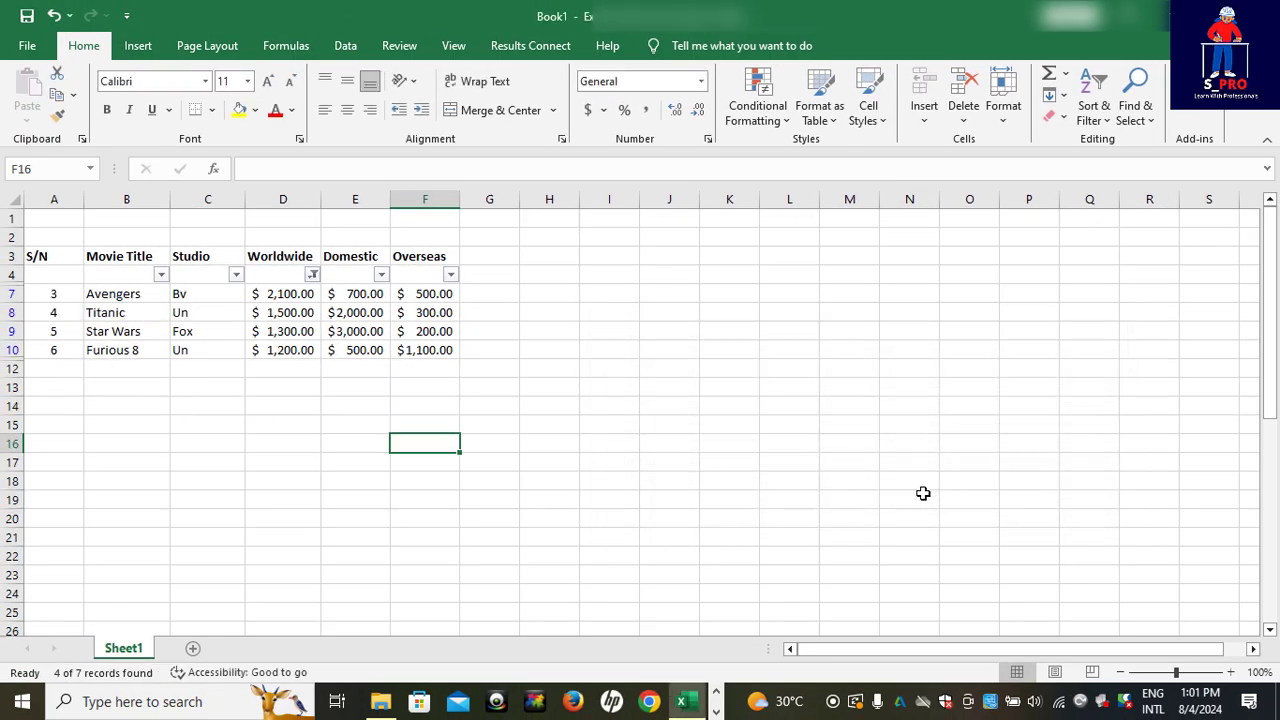
Check the filtered Worldwide amounts against the column's custom filter conditions, keeping the conditions as set.
left_click(285, 293)
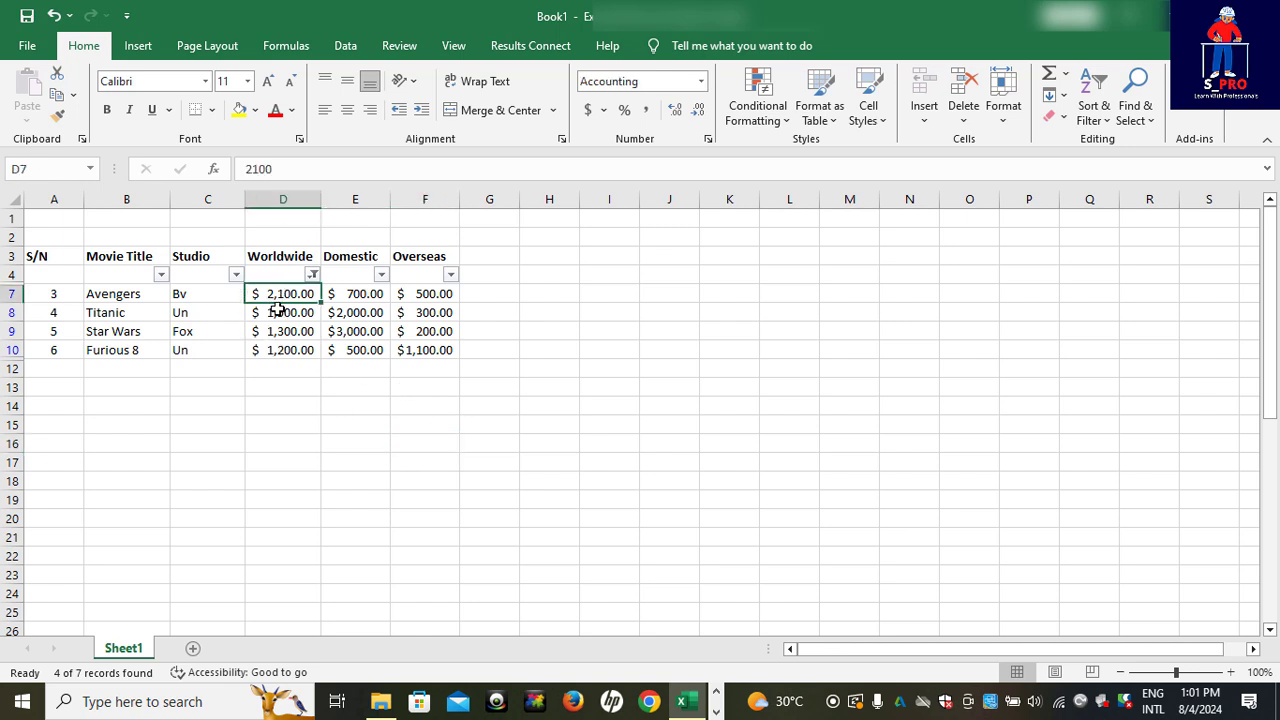
left_click(285, 313)
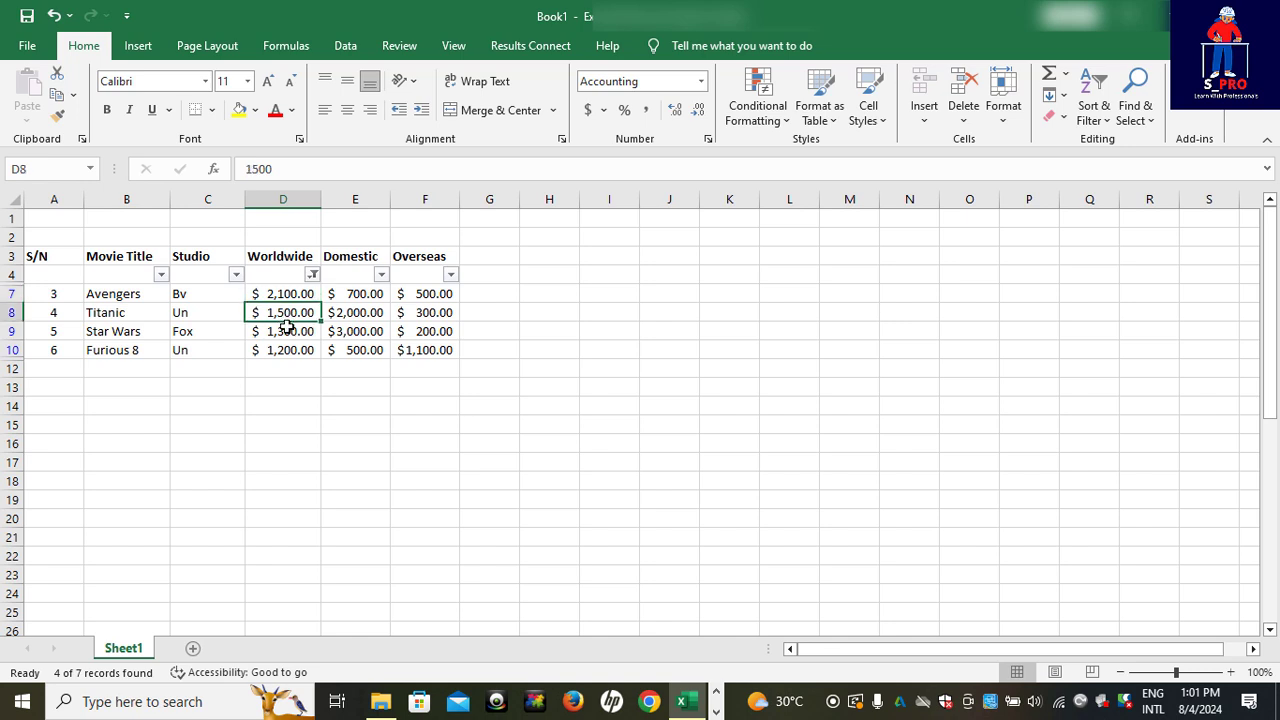
left_click(286, 333)
left_click(286, 348)
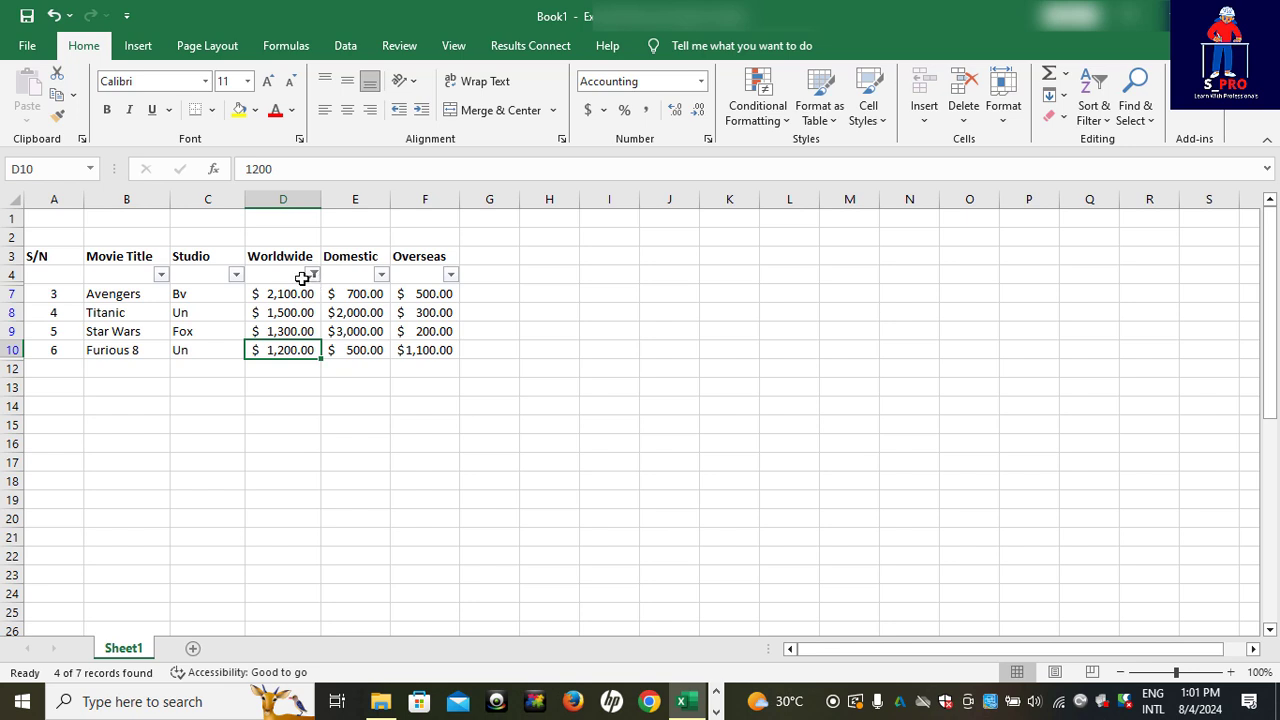
left_click(313, 274)
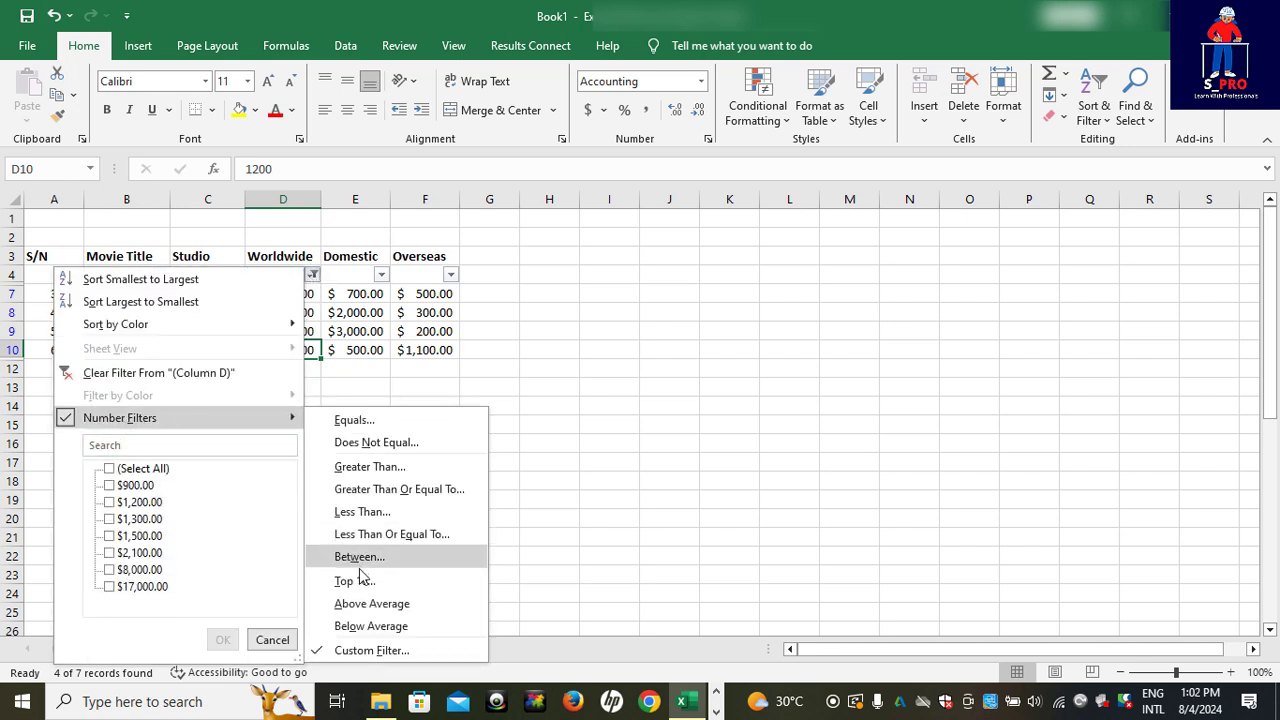
left_click(397, 651)
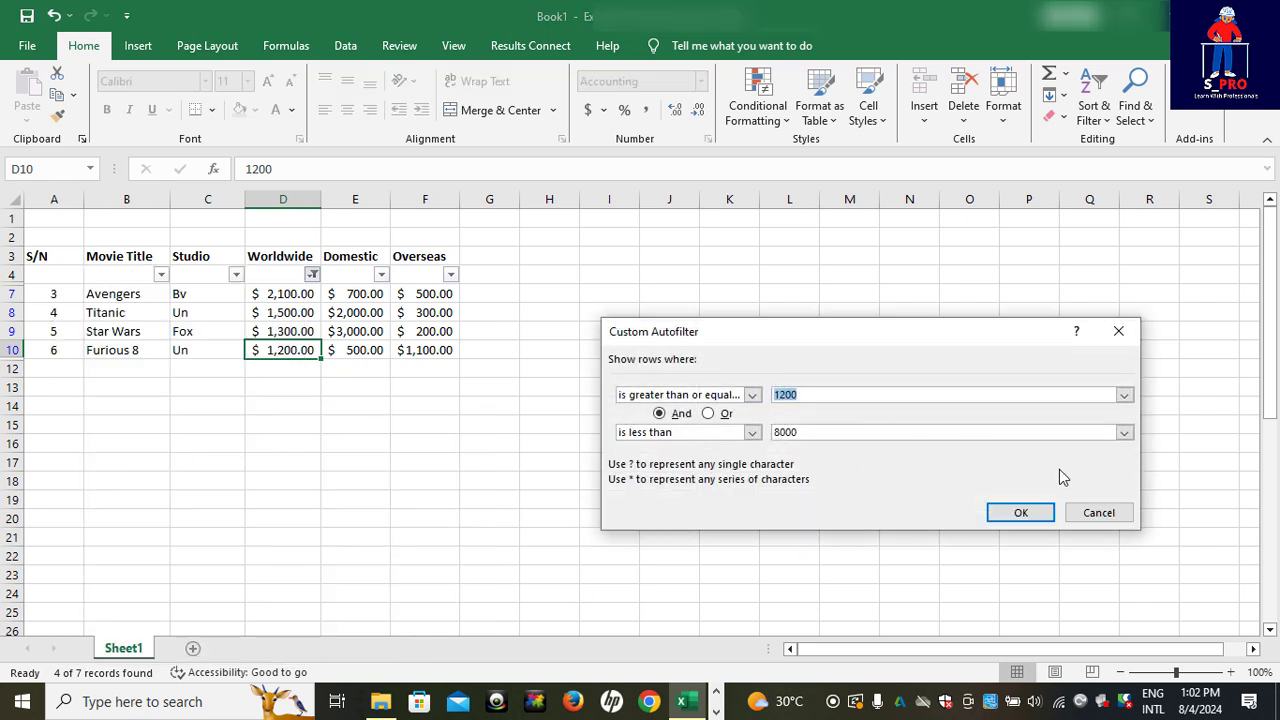
left_click(1030, 515)
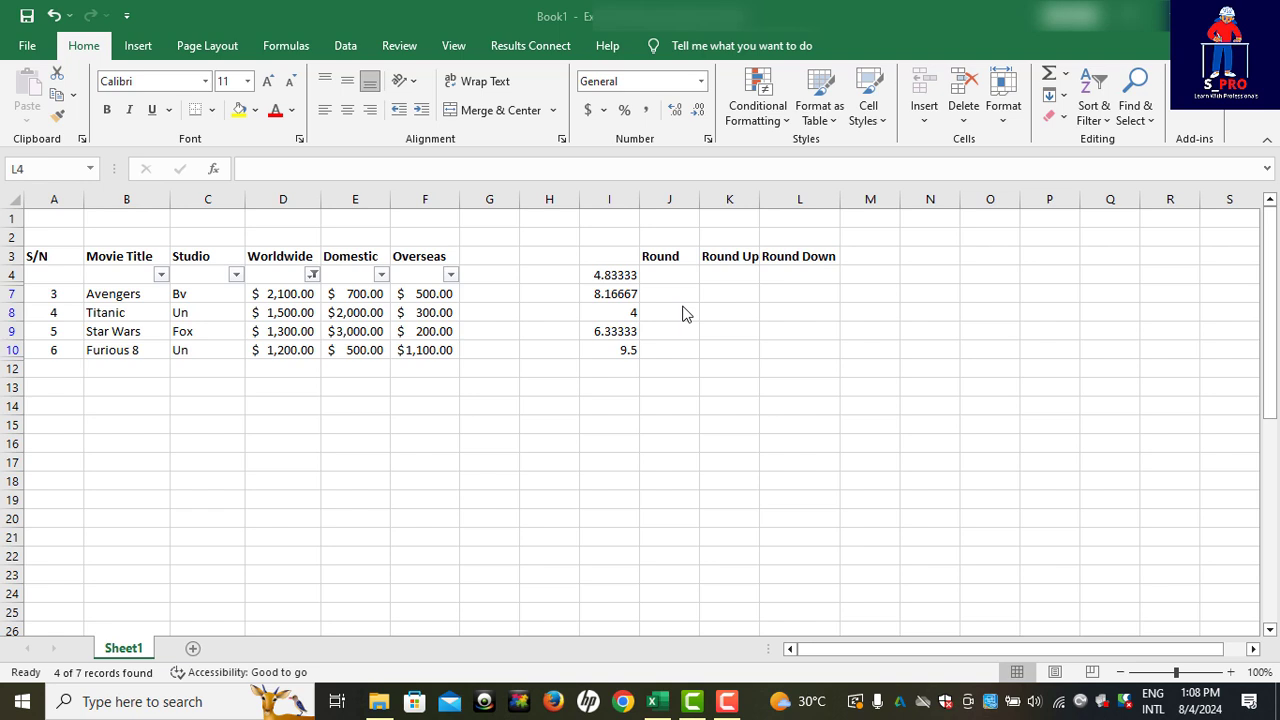
Enter =ROUND(I4,0) in cell J4 under the Round heading to round the first number to zero decimal places.
left_click(672, 279)
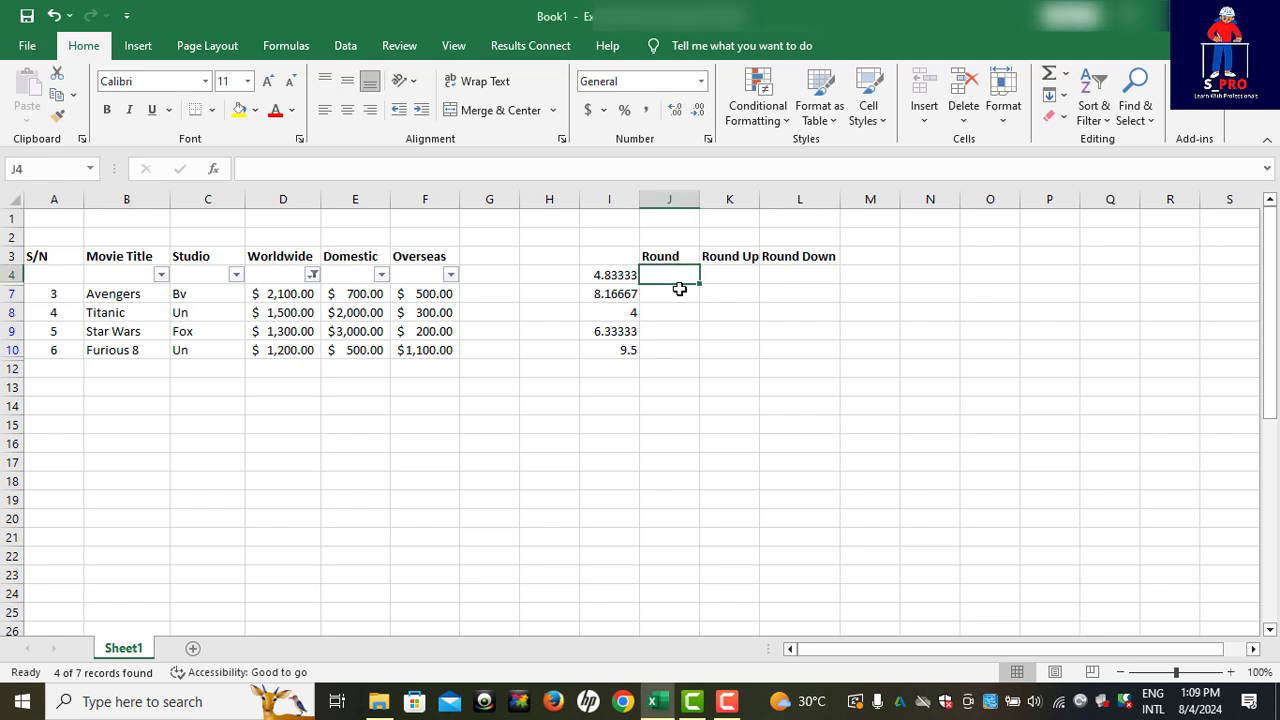
left_click(728, 256)
left_click(770, 256)
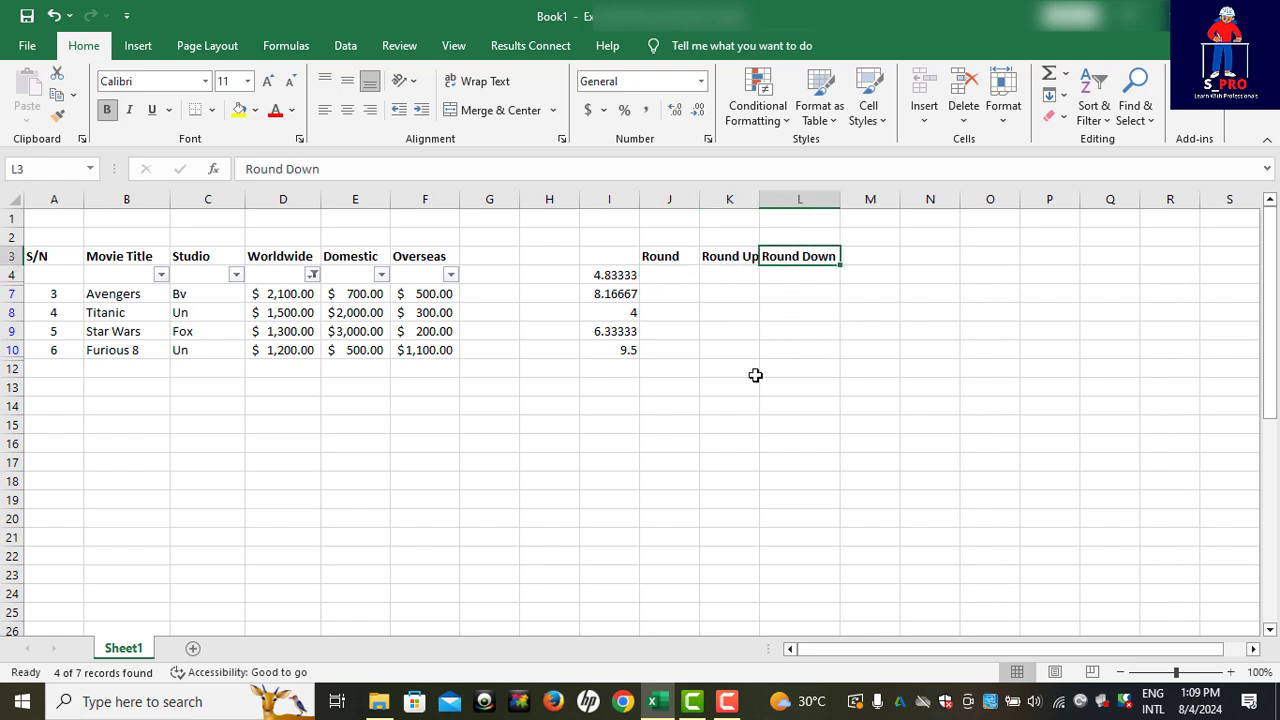
left_click(670, 276)
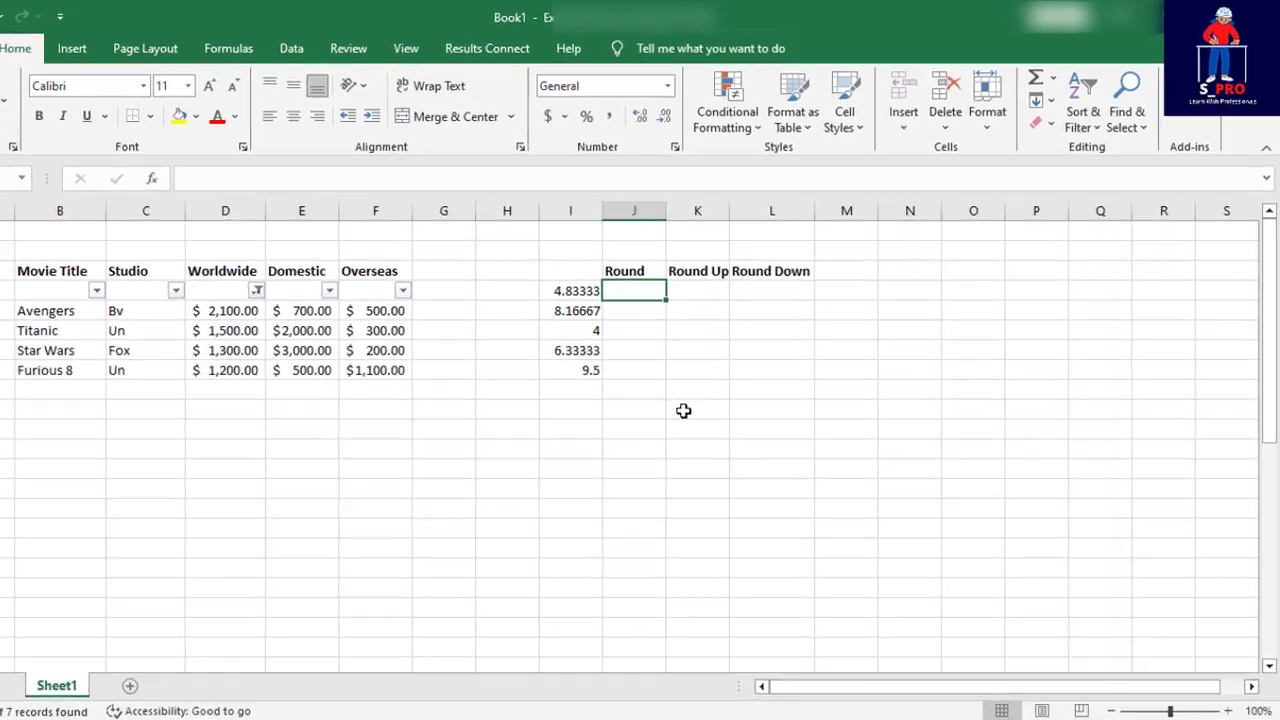
type("=")
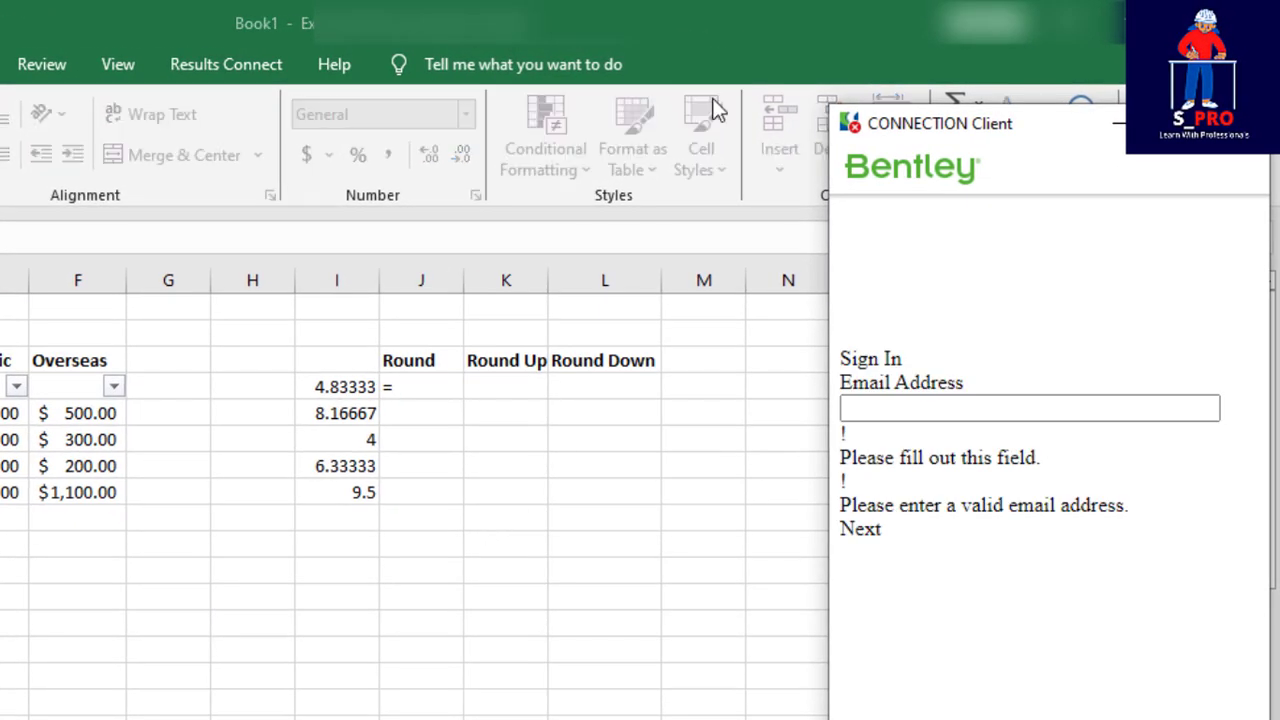
left_click(1246, 124)
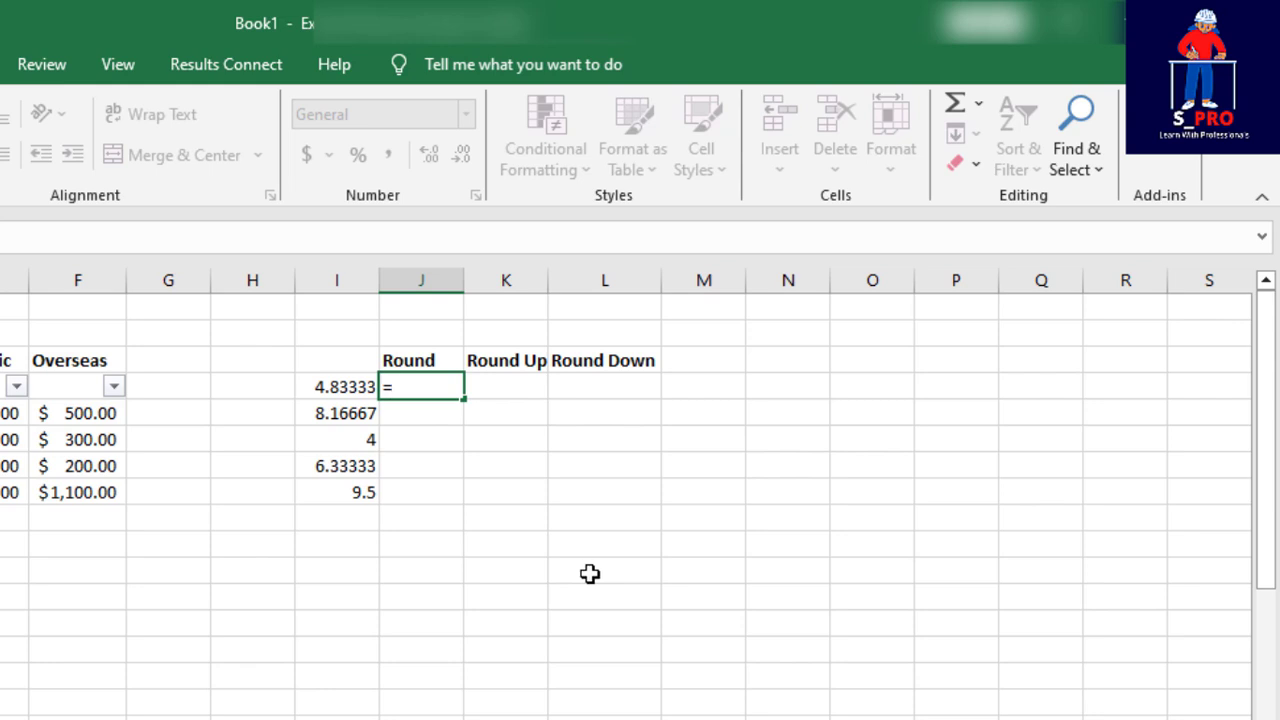
type("rou")
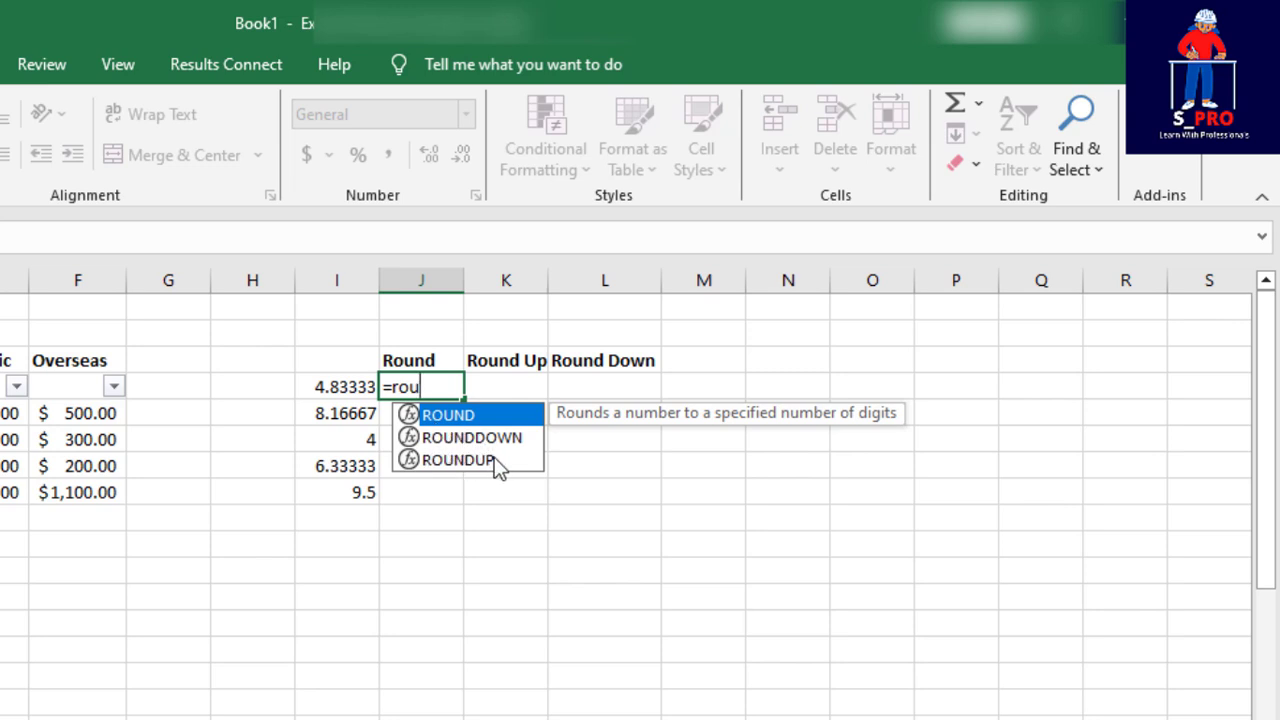
double_click(458, 416)
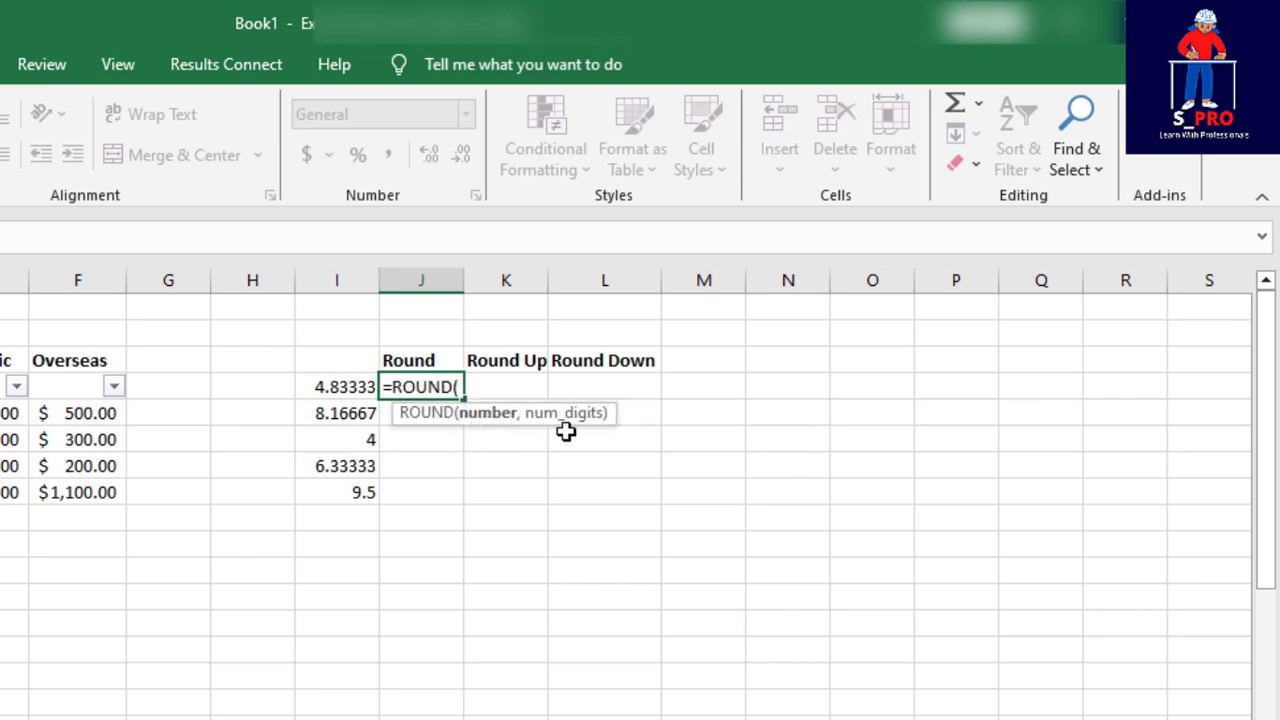
left_click(343, 387)
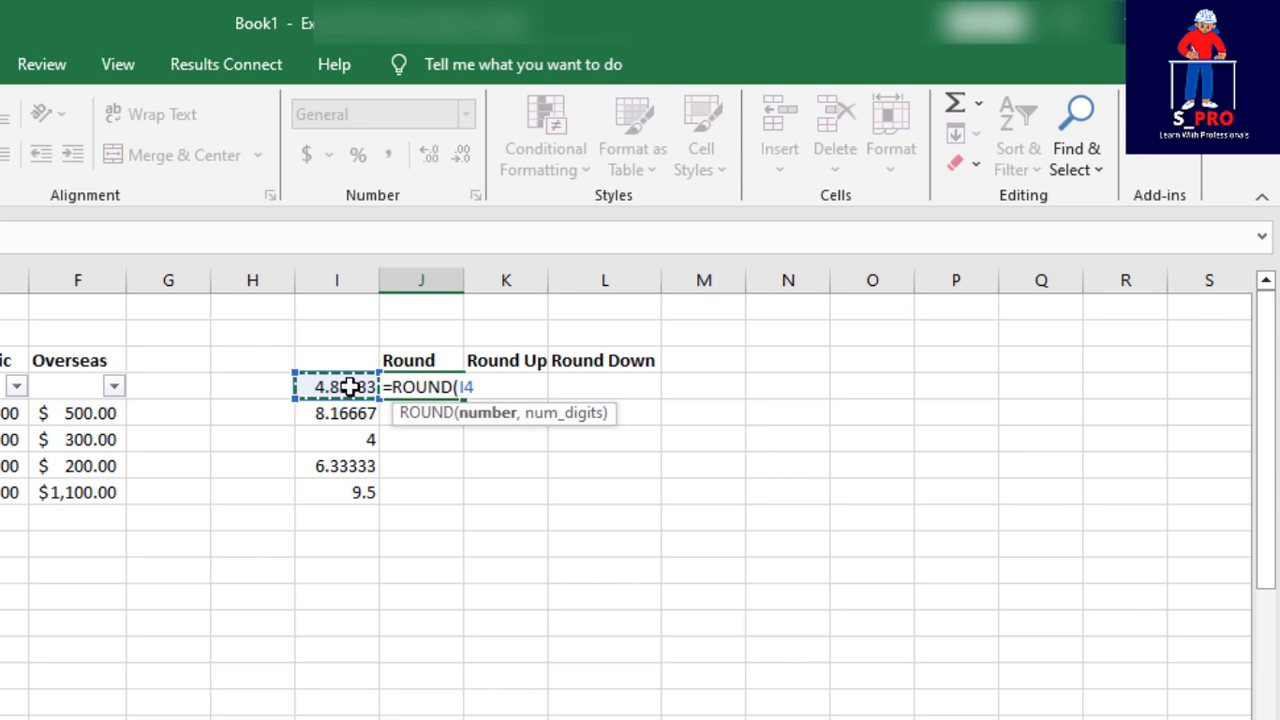
type(",")
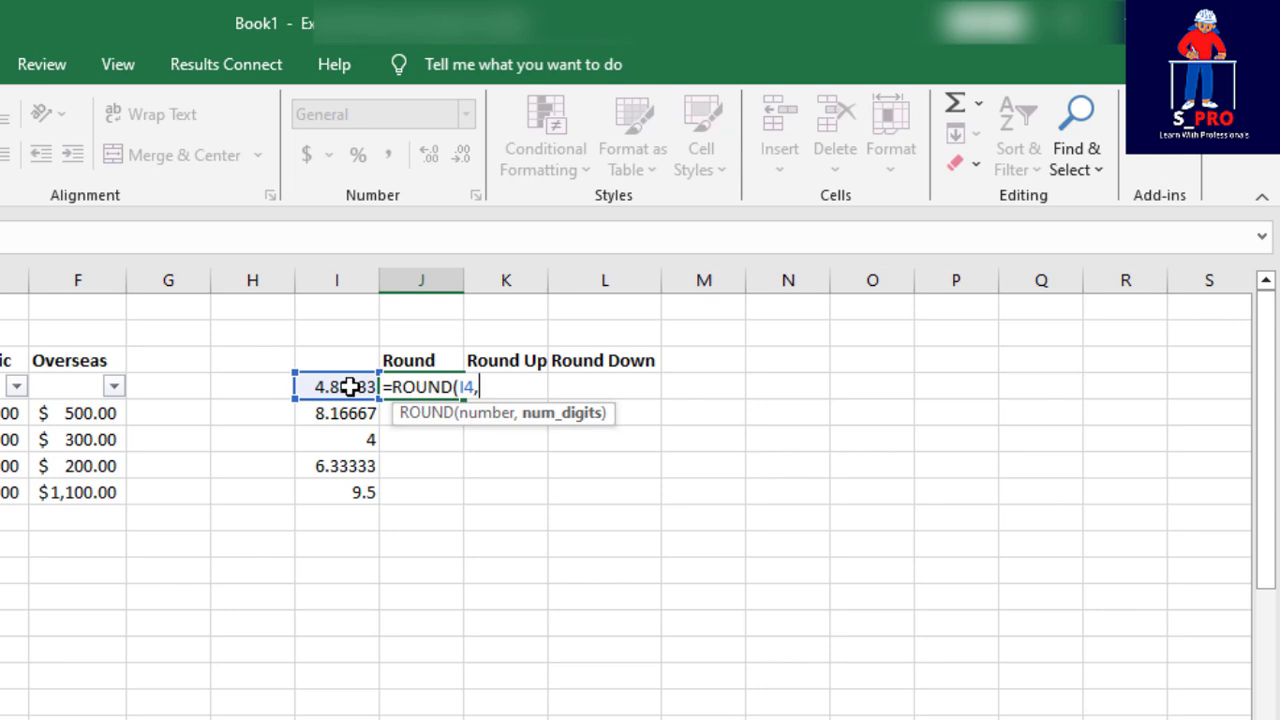
type("0)")
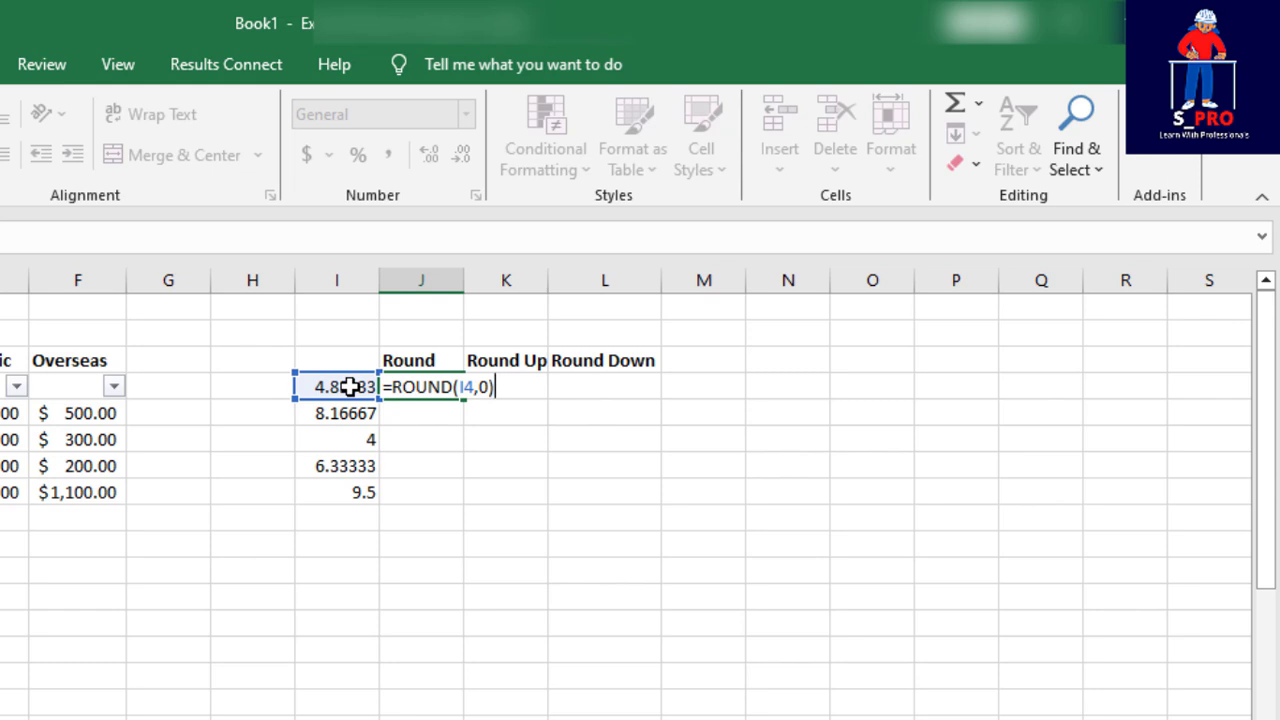
key("Return")
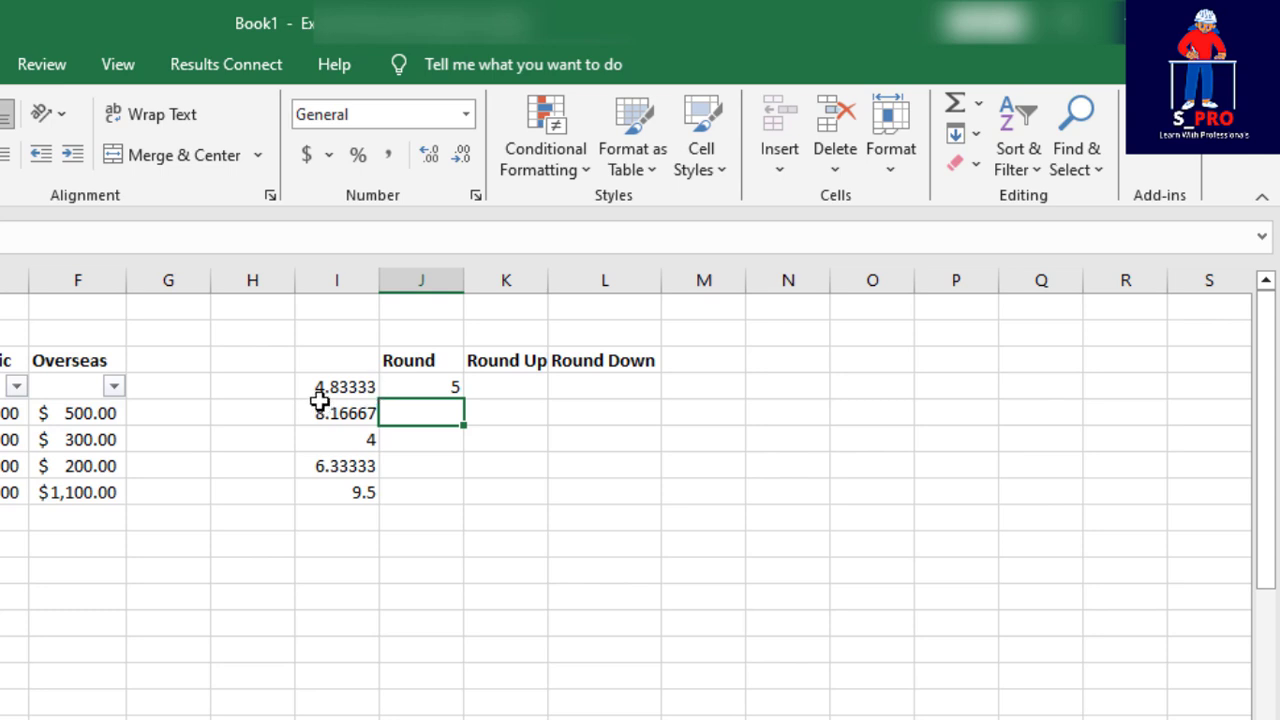
Fill the ROUND formula from J4 down the Round column to row 10.
left_click(432, 385)
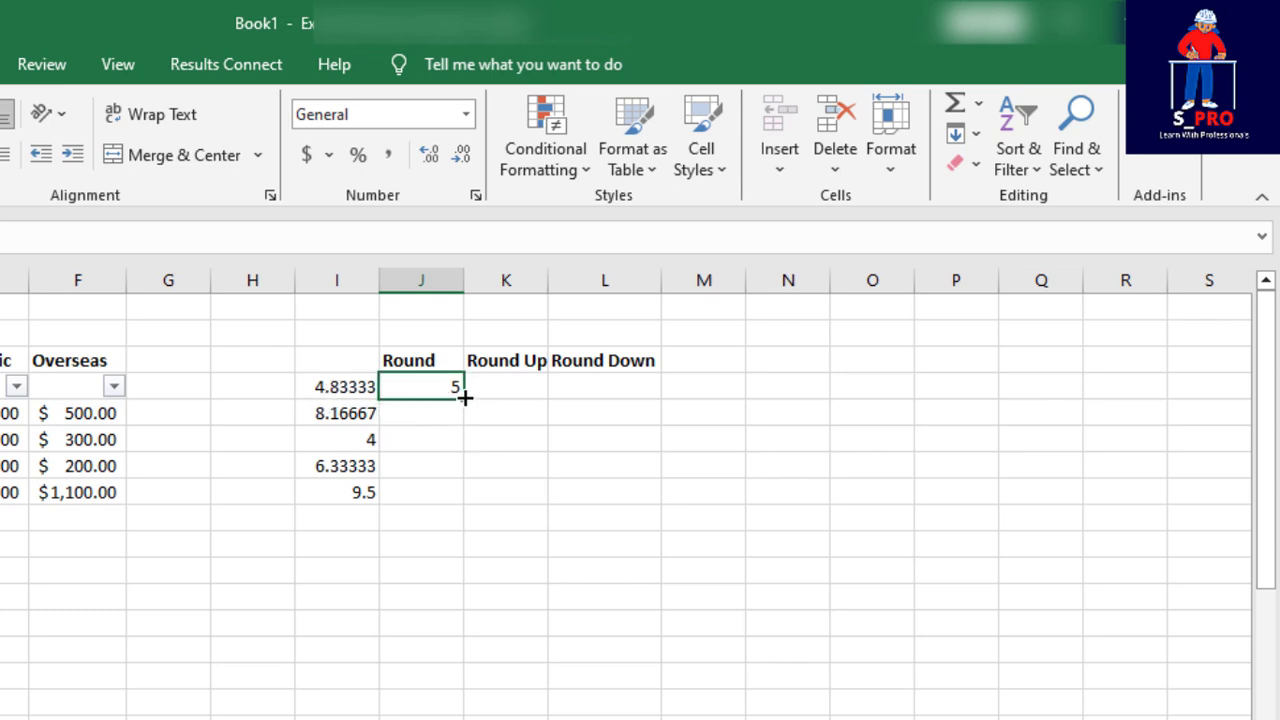
left_click_drag(462, 397, 455, 500)
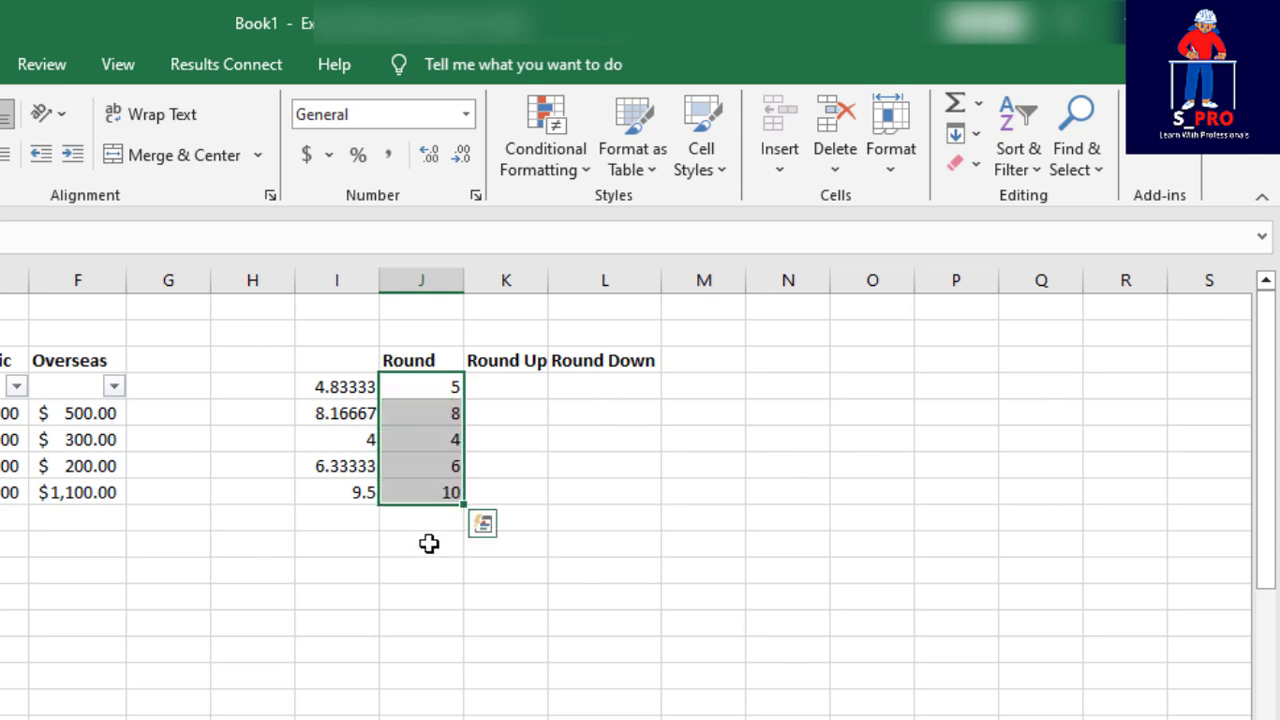
left_click(396, 542)
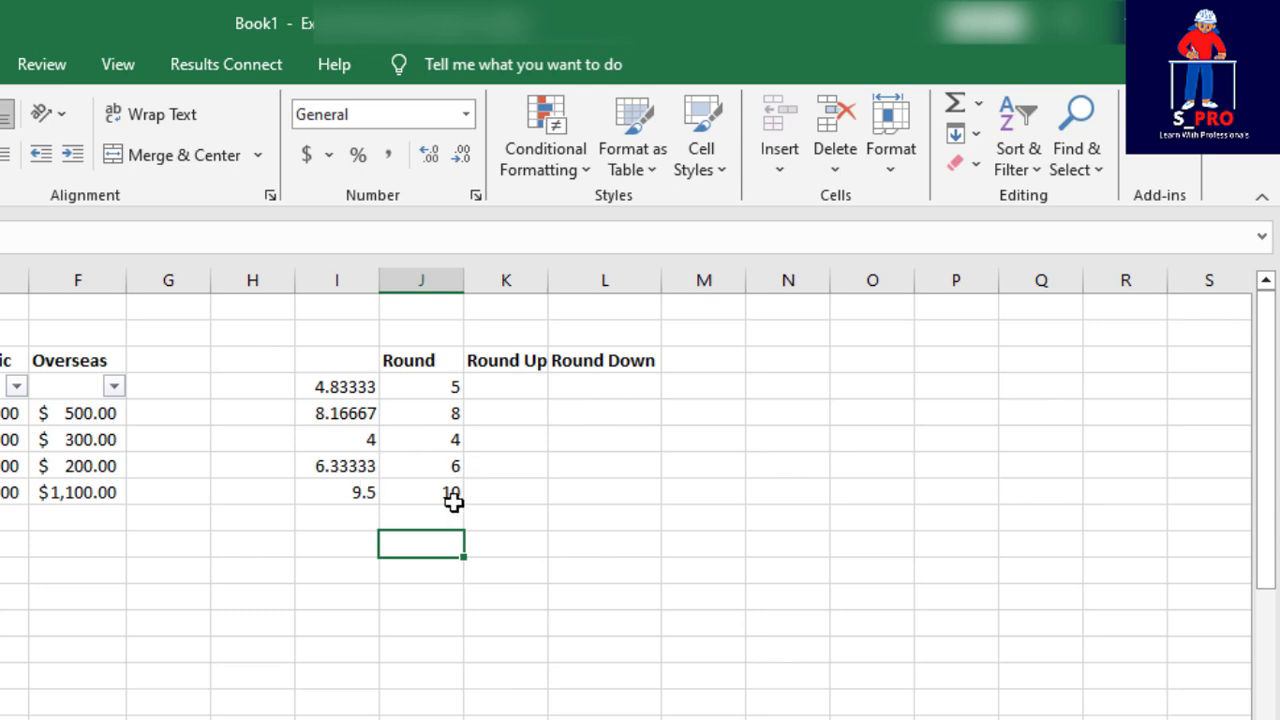
Enter =ROUNDUP(I4,0) in cell K4 under the Round Up heading.
left_click(514, 388)
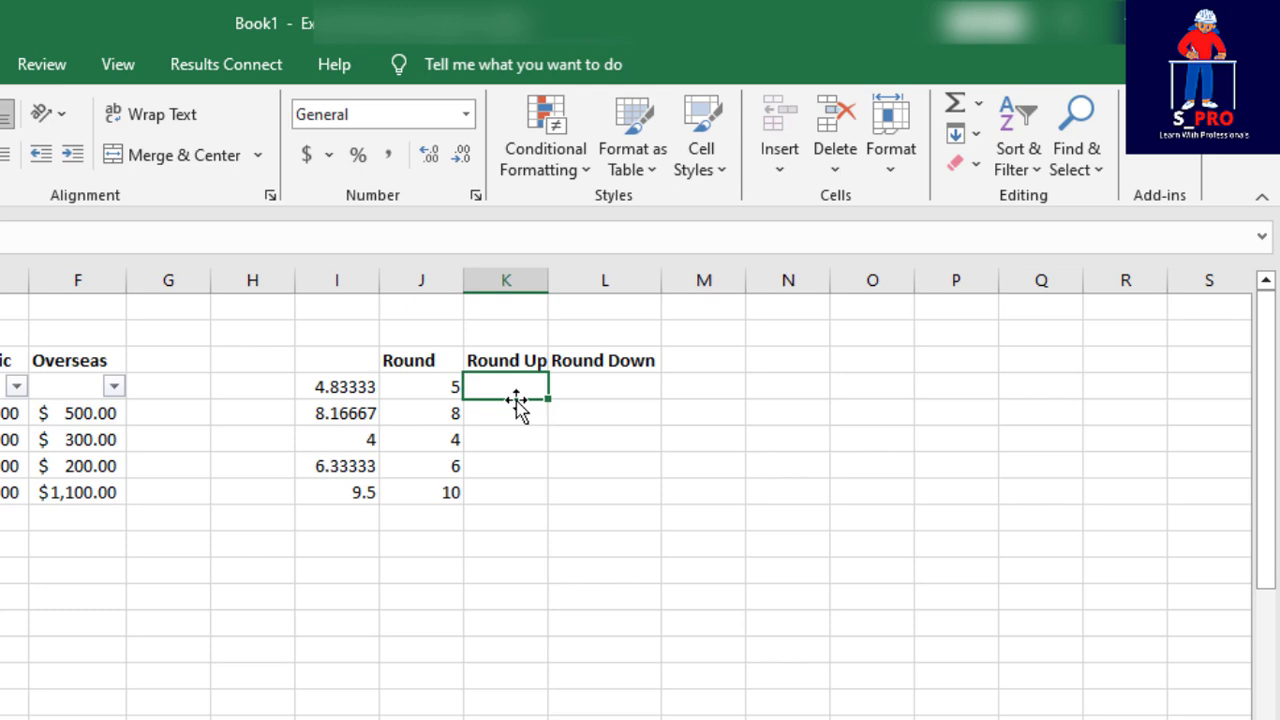
type("=")
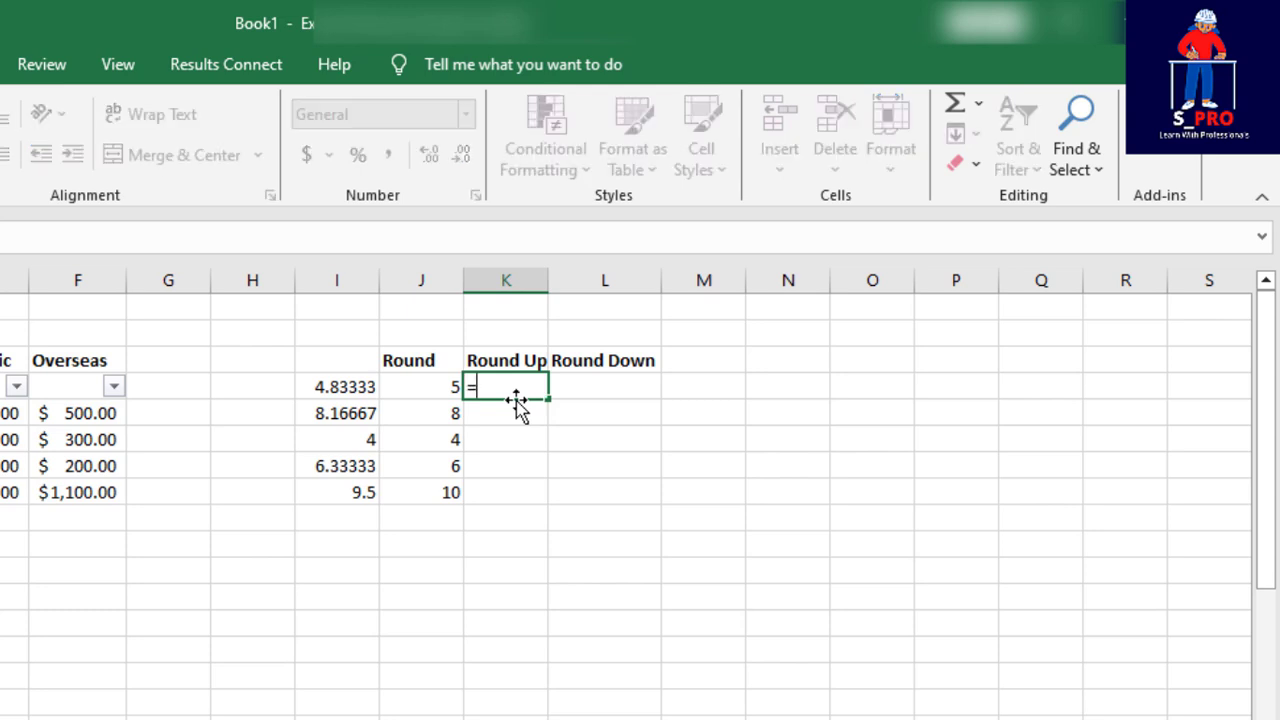
type("rou")
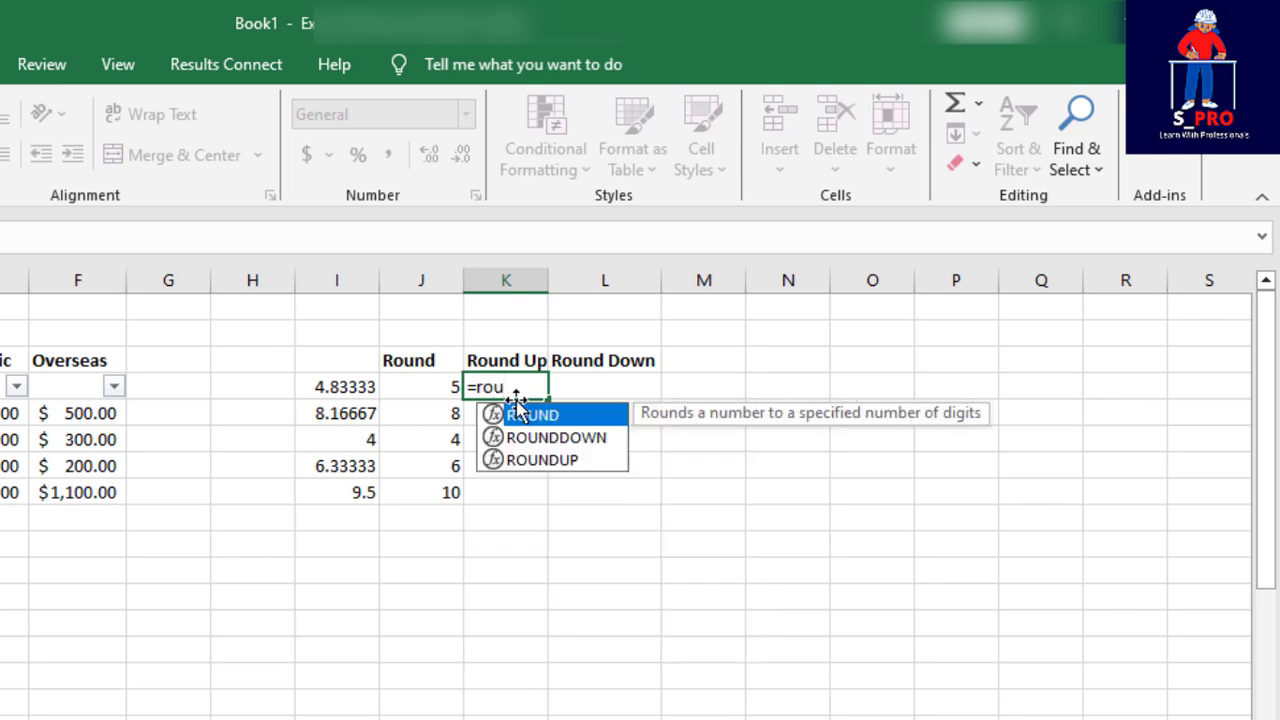
double_click(549, 459)
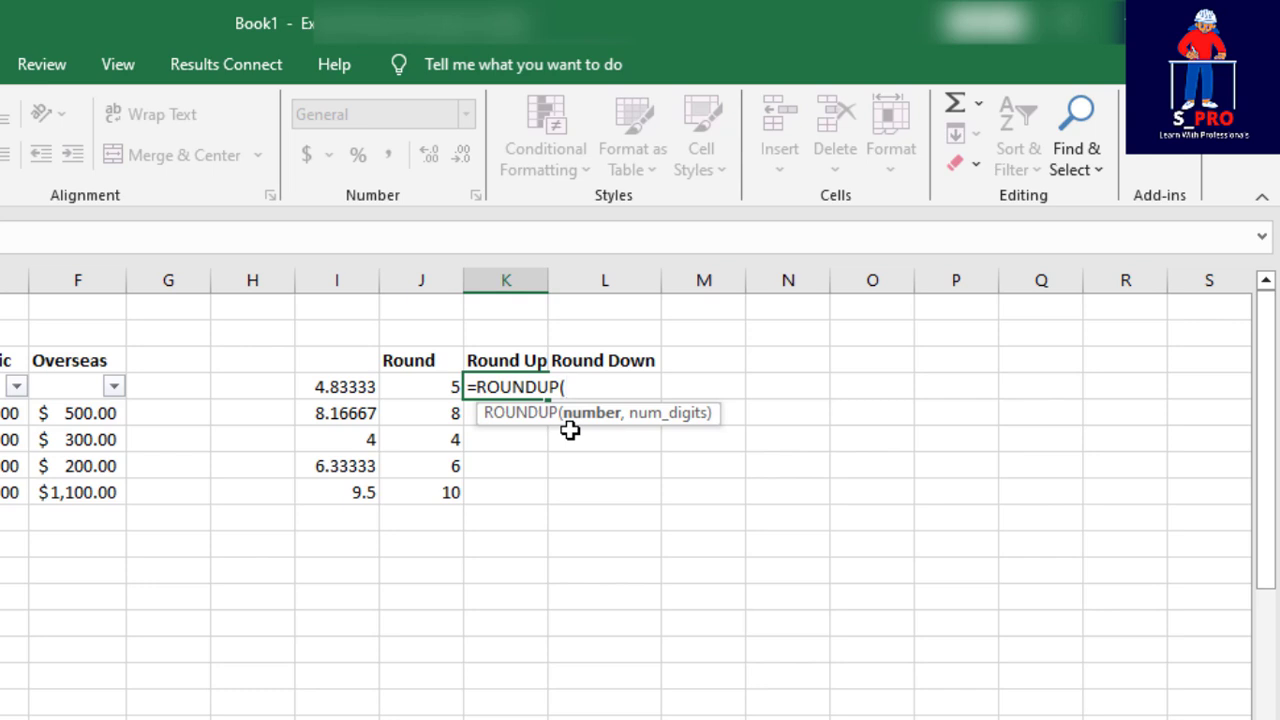
left_click(350, 389)
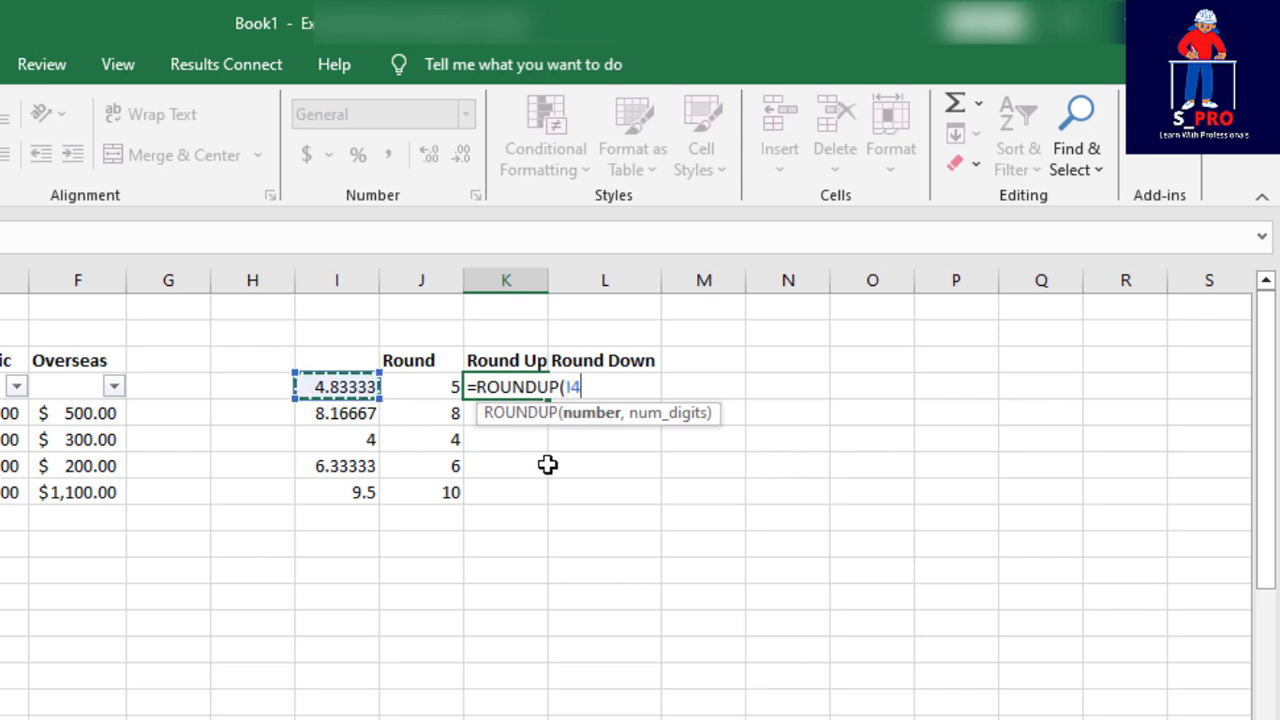
type(",")
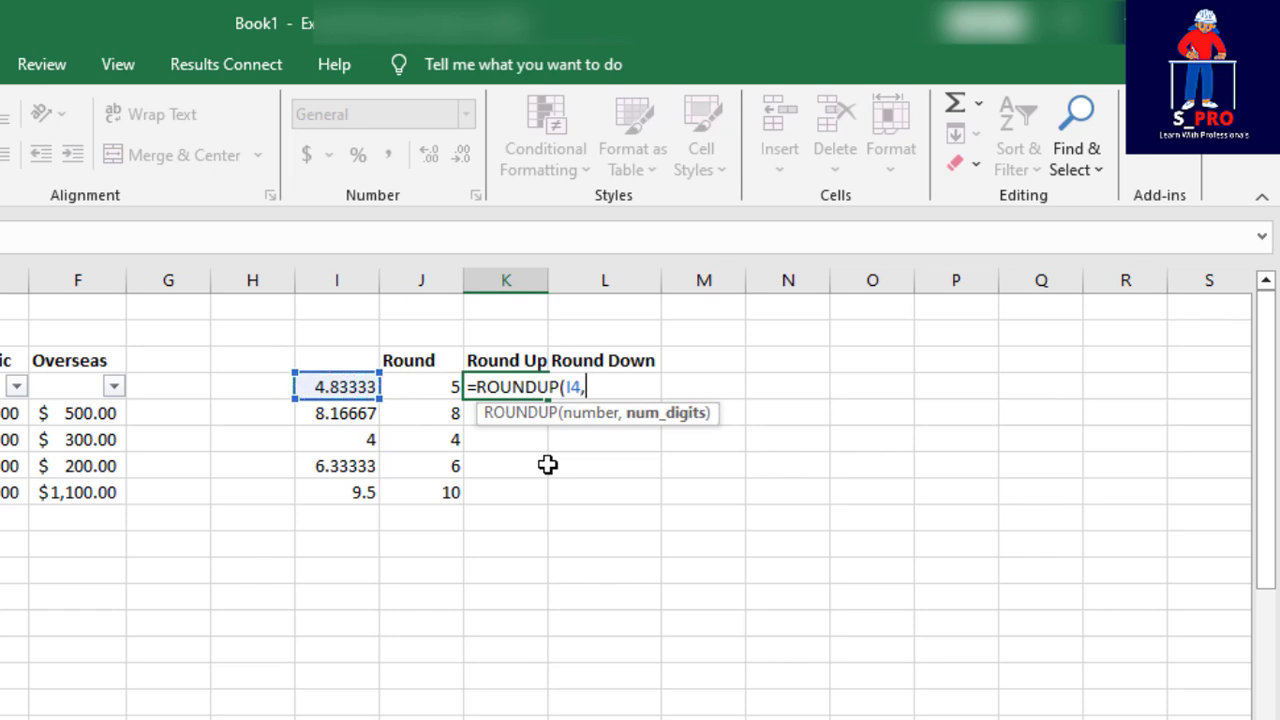
type("0)")
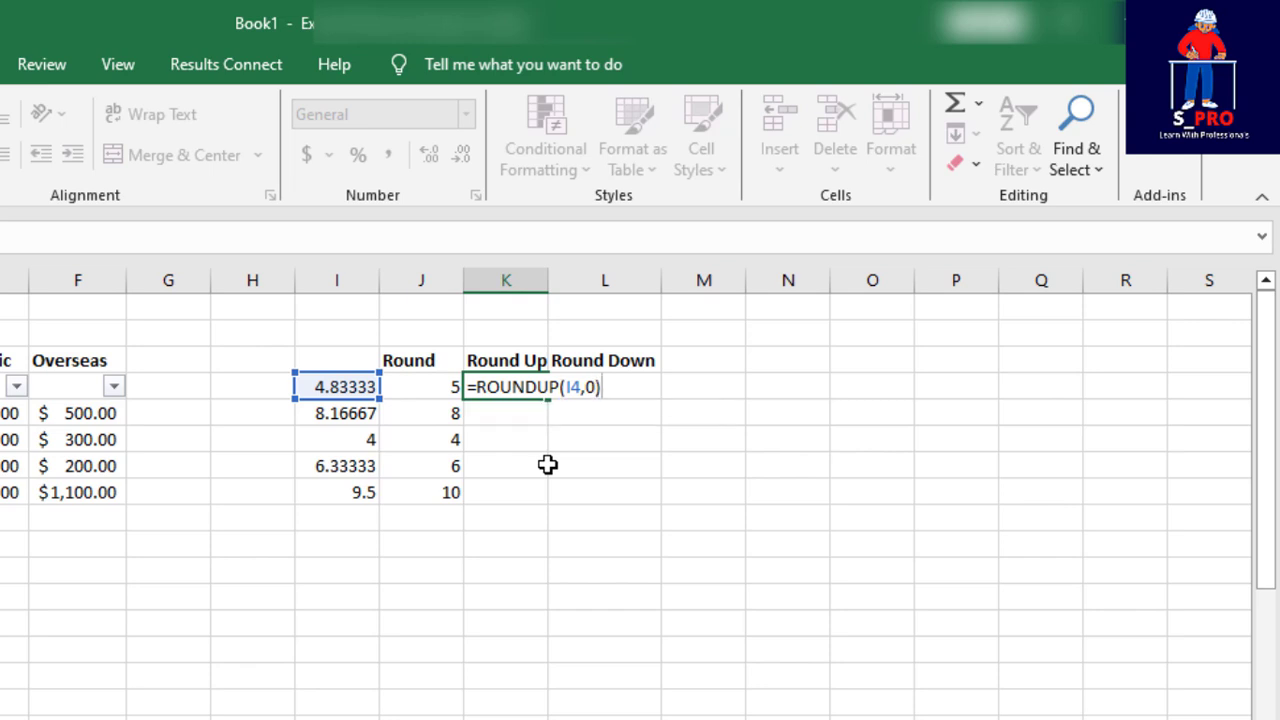
key("Return")
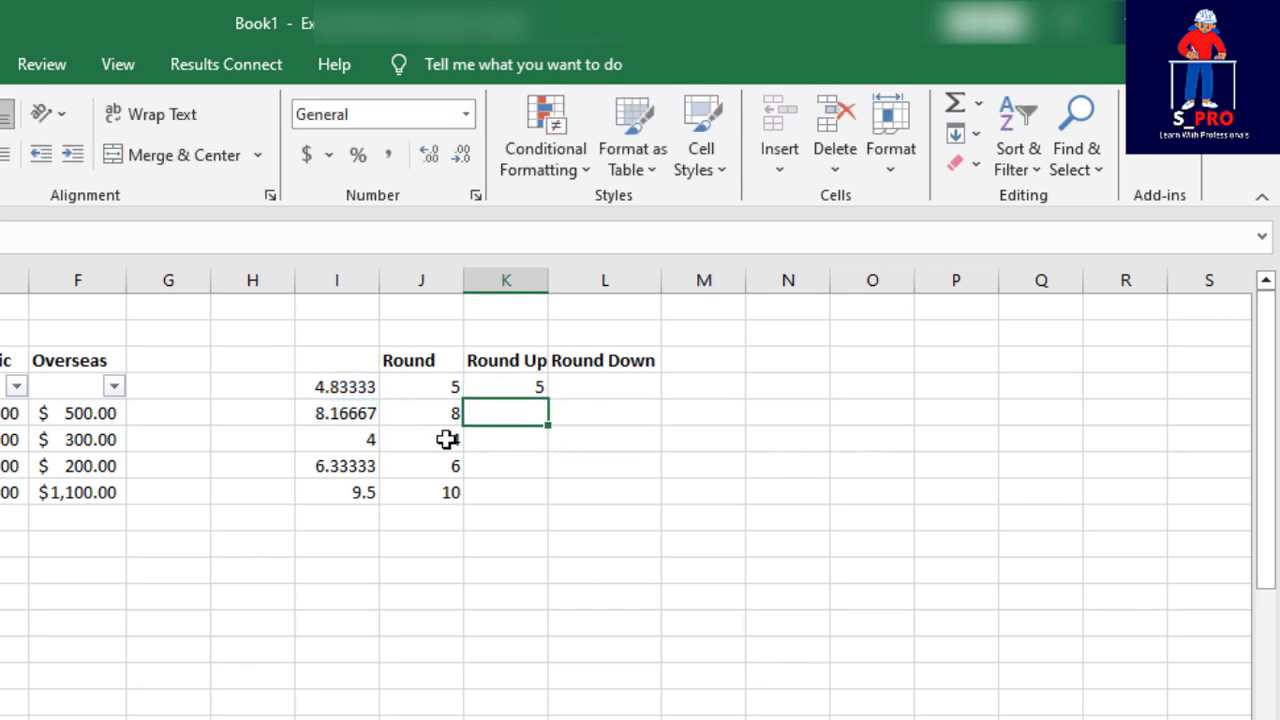
Fill the ROUNDUP formula from K4 down to row 10 and compare the column with the source numbers and Round values.
left_click(535, 381)
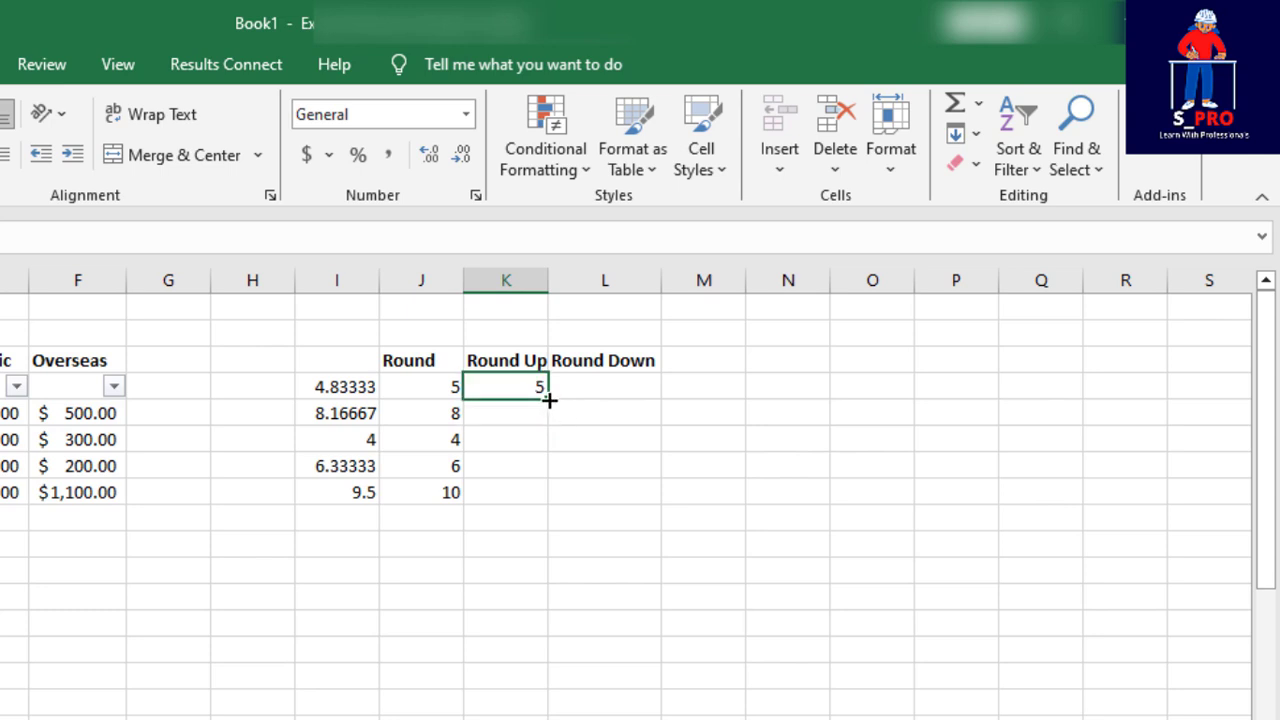
left_click_drag(549, 400, 547, 502)
left_click(680, 471)
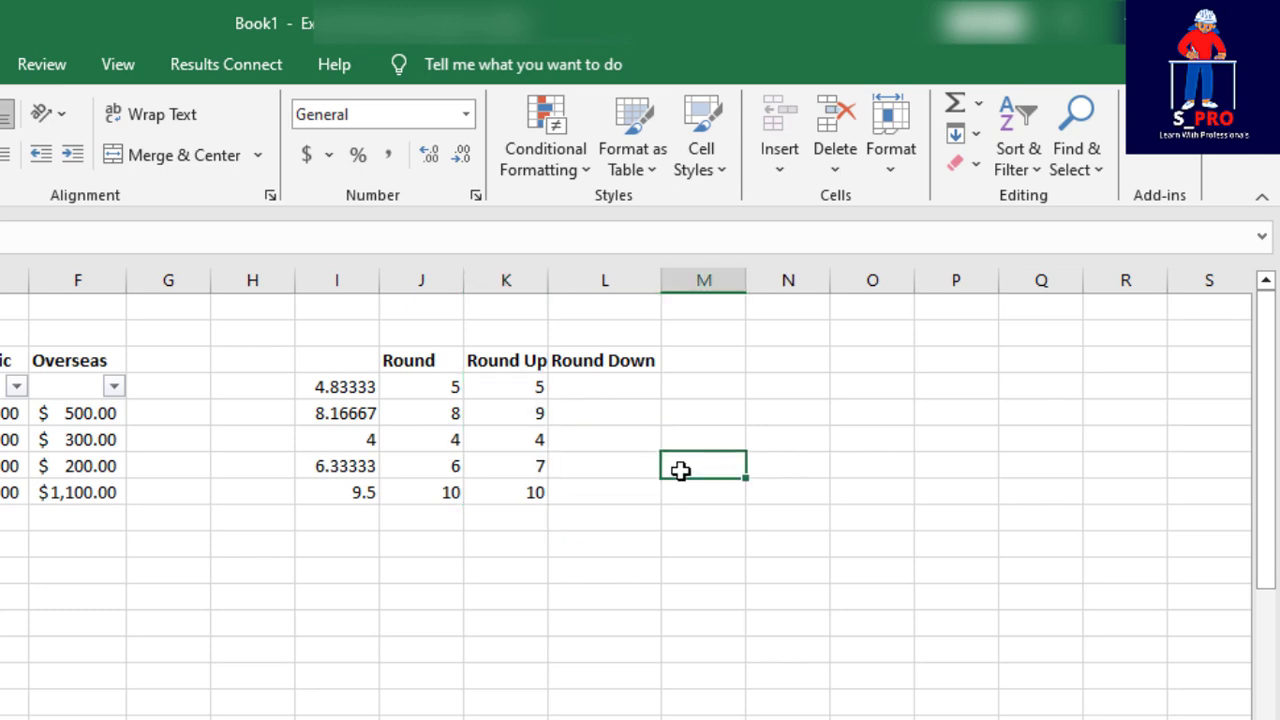
left_click(522, 387)
left_click(517, 413)
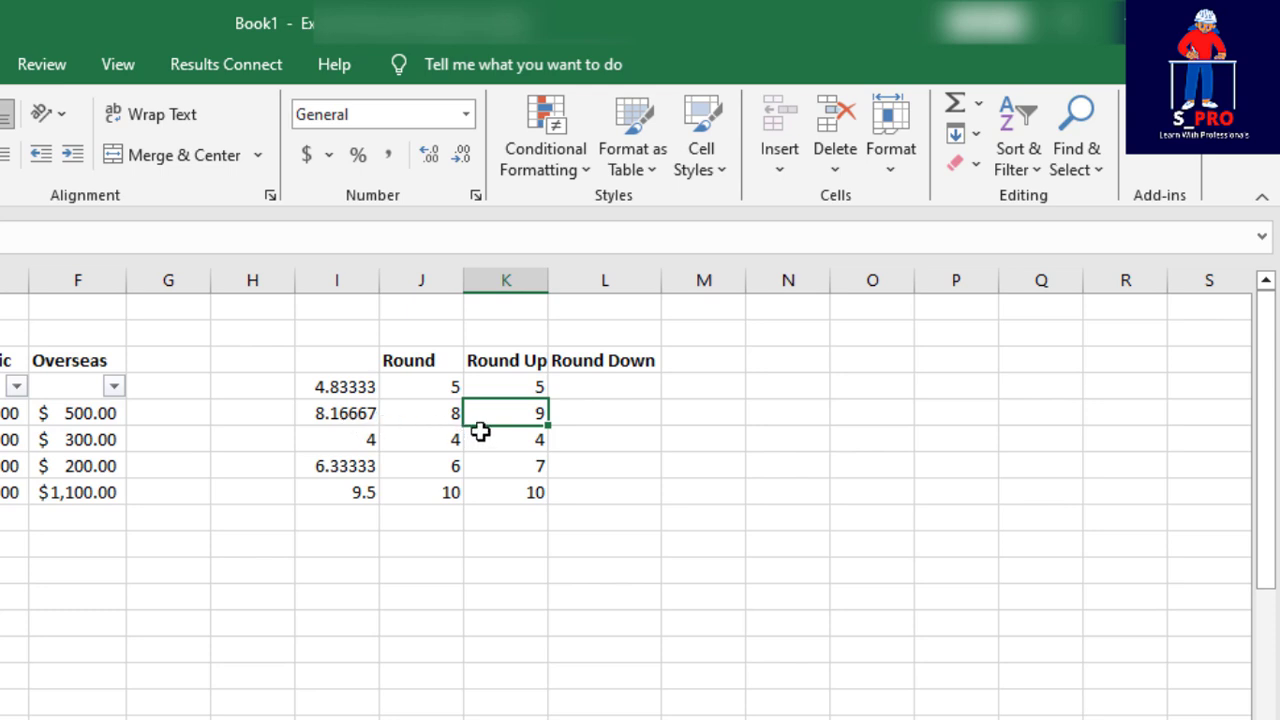
left_click(344, 470)
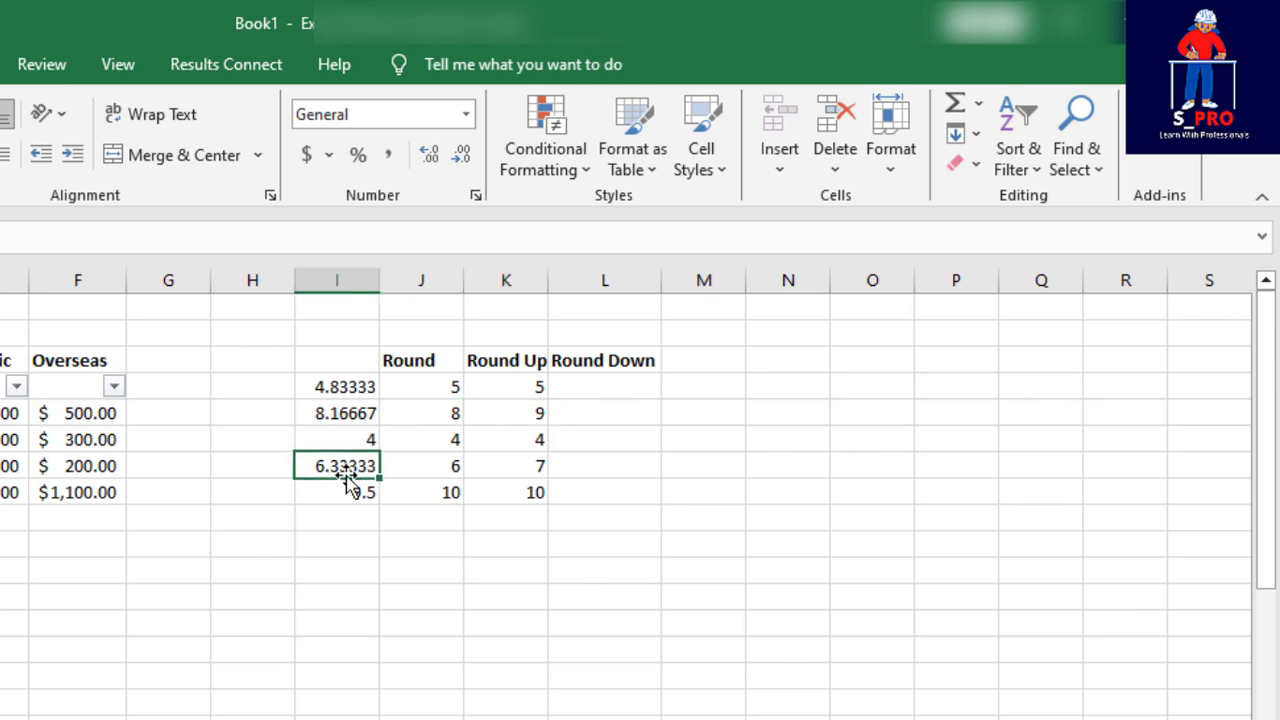
left_click(448, 472)
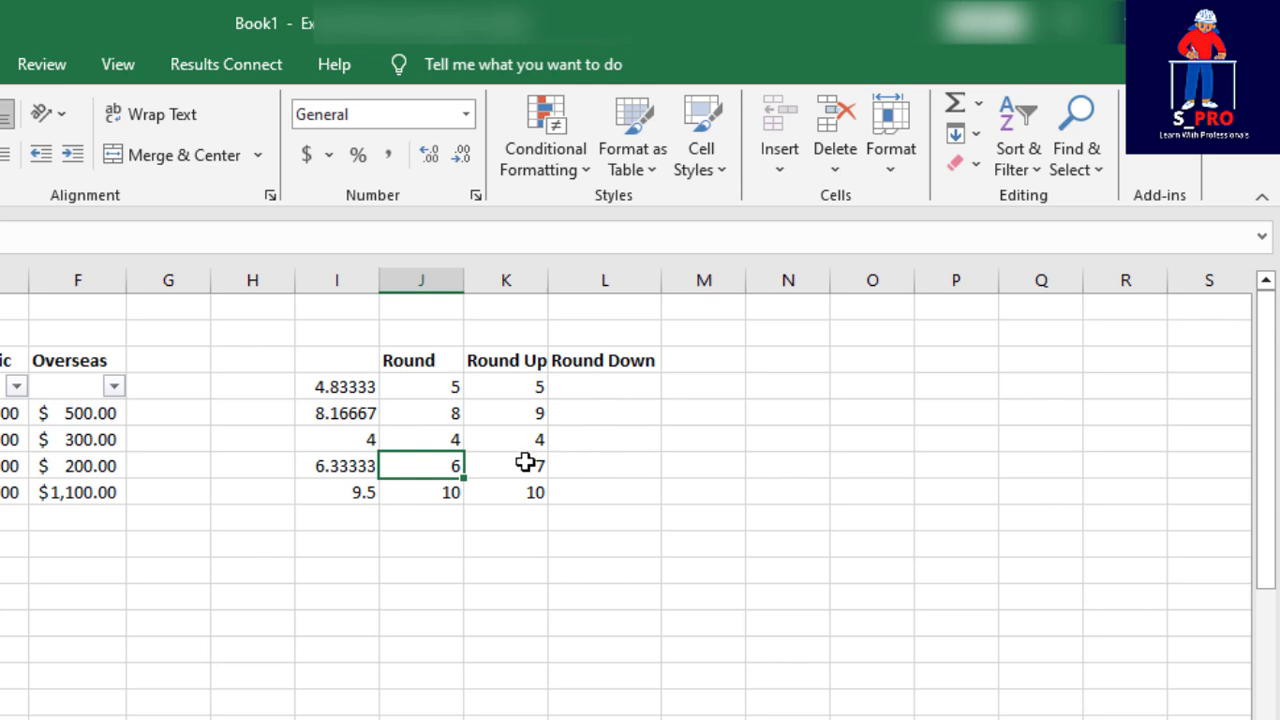
Enter =ROUNDDOWN(I4,0) in cell L4 under the Round Down heading.
left_click(605, 376)
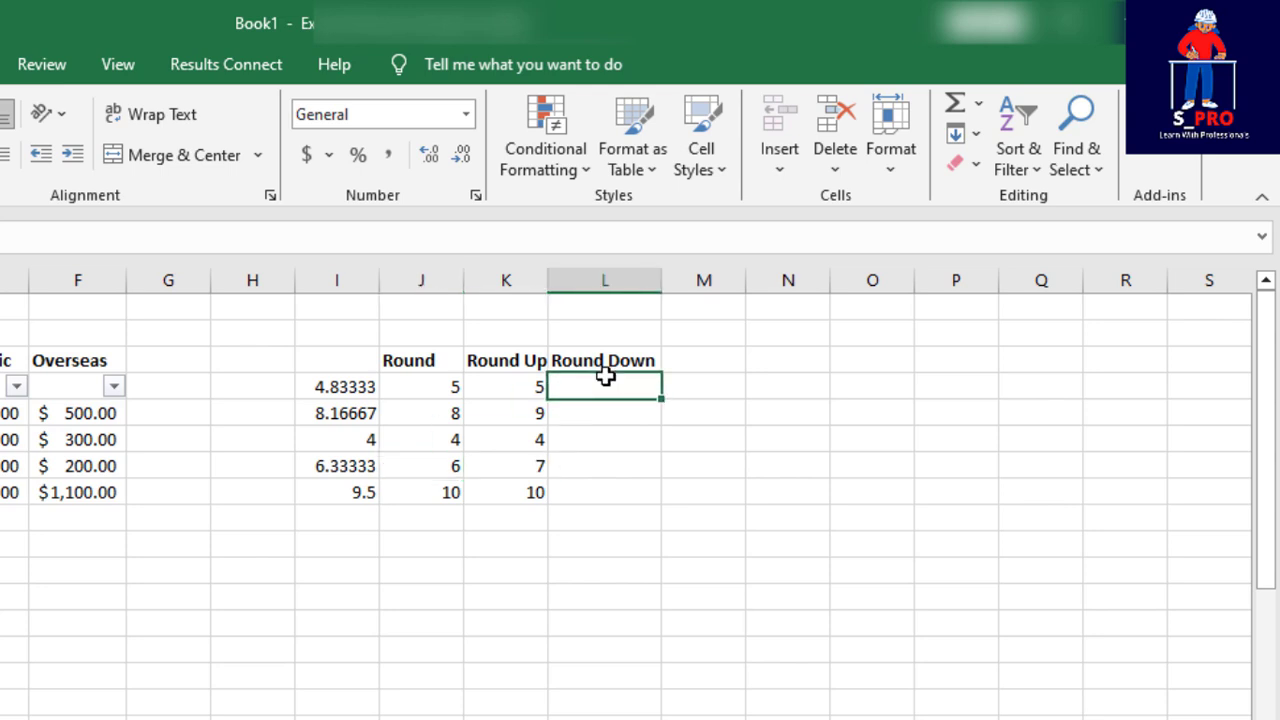
type("=")
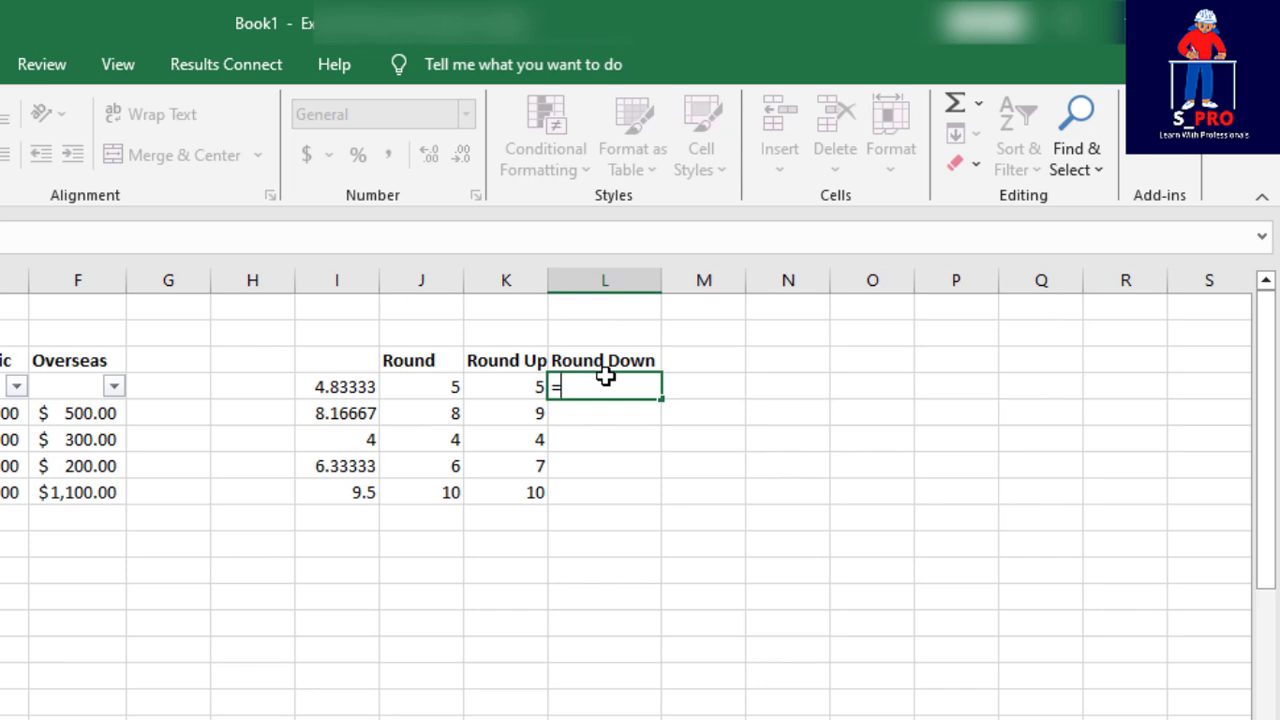
type("roun")
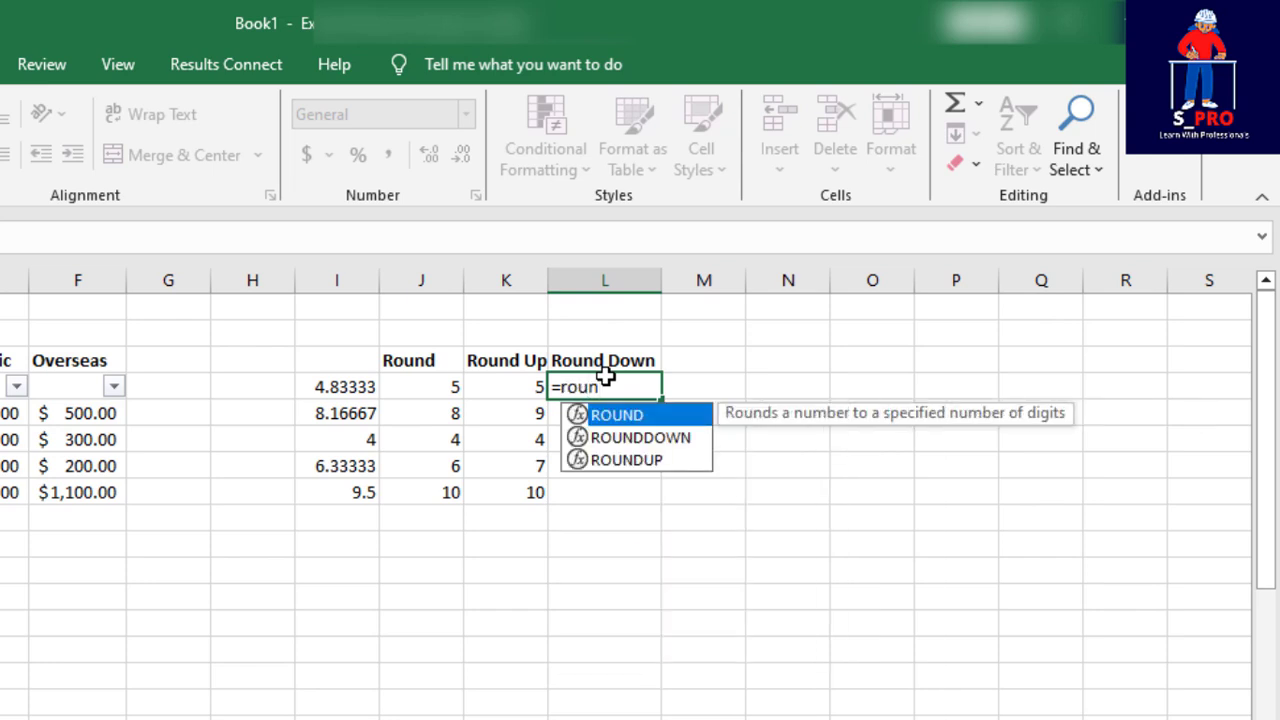
double_click(660, 437)
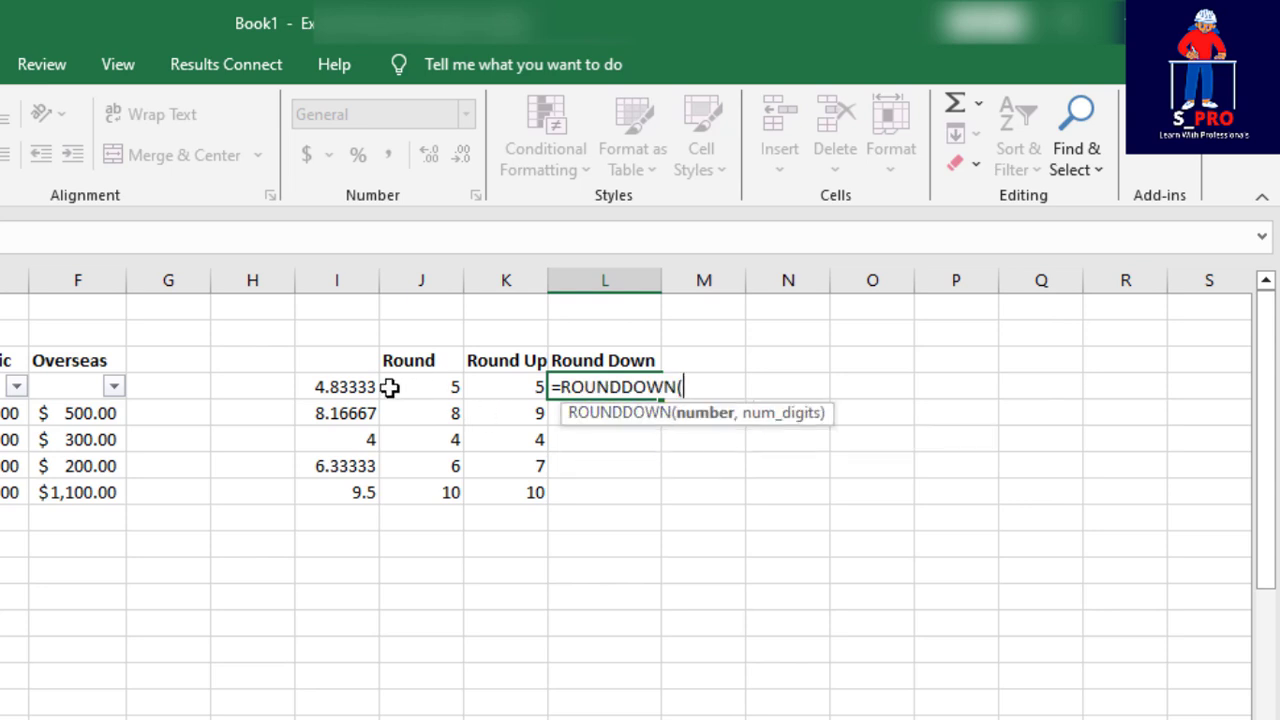
left_click(343, 387)
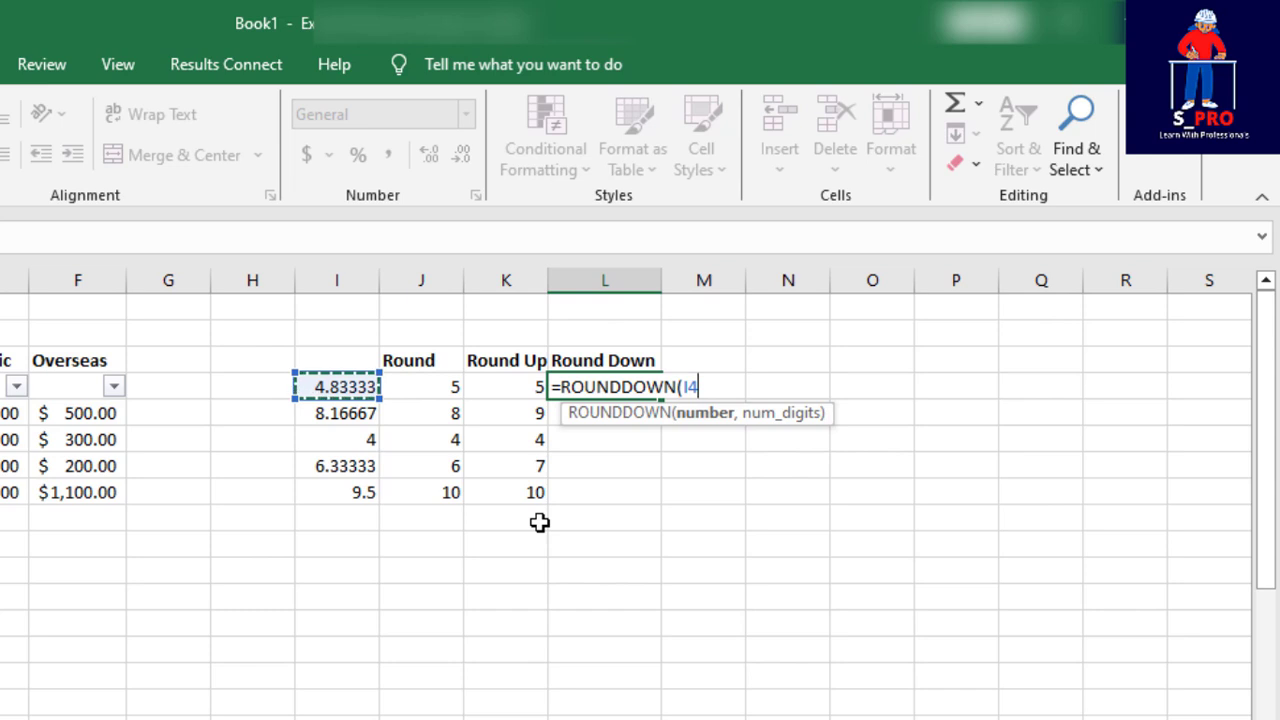
type(",")
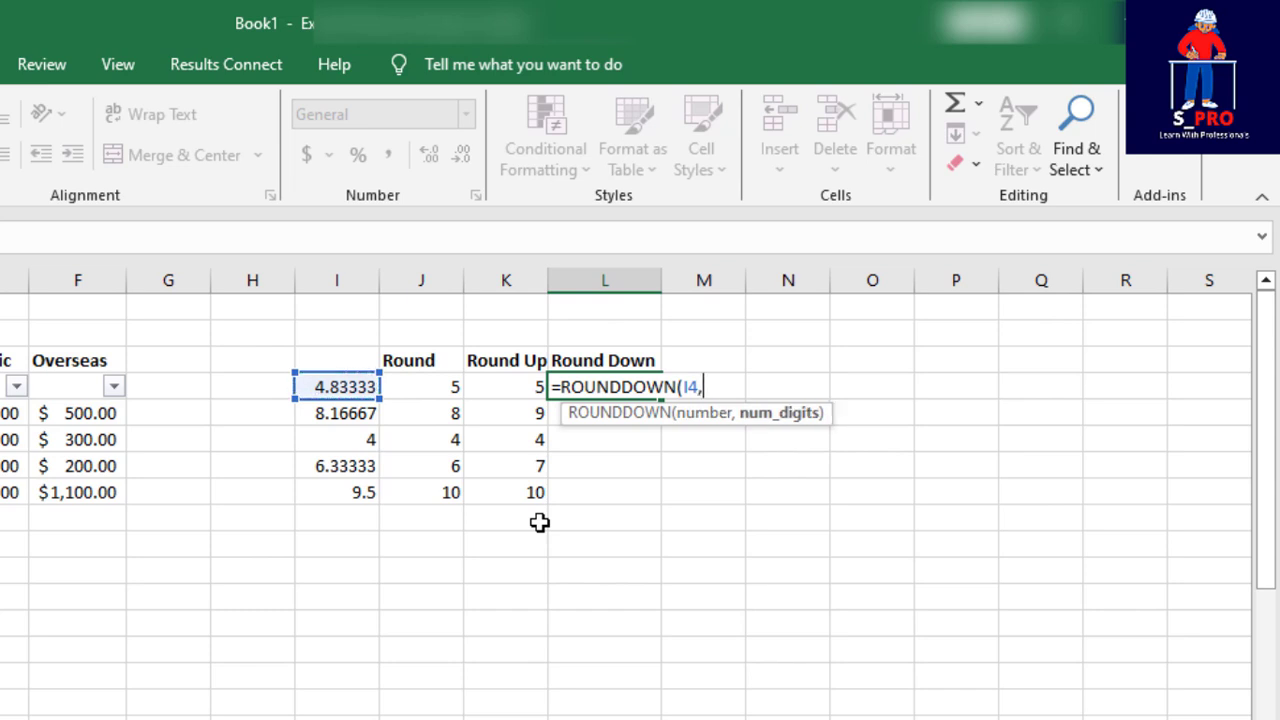
type("0)")
key("Return")
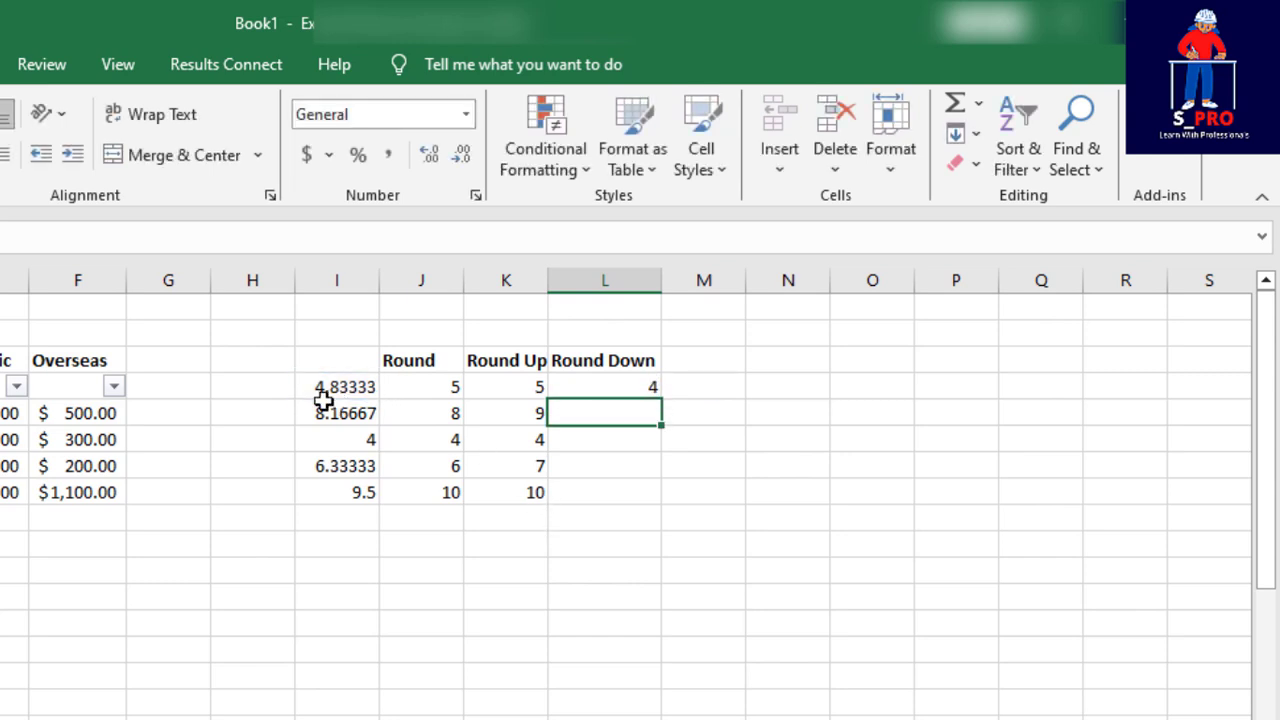
Fill the ROUNDDOWN formula from L4 down to the row of the last source number and review the filled cells.
left_click(527, 389)
left_click_drag(527, 389, 528, 491)
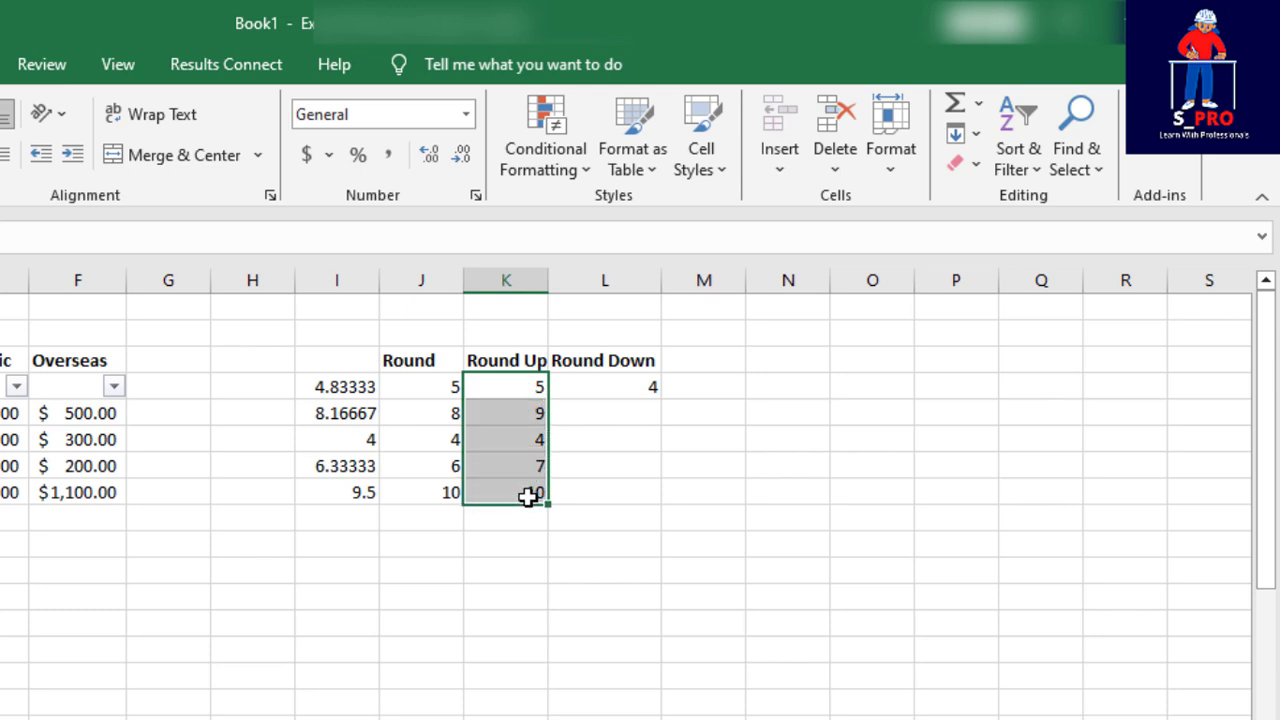
left_click(620, 391)
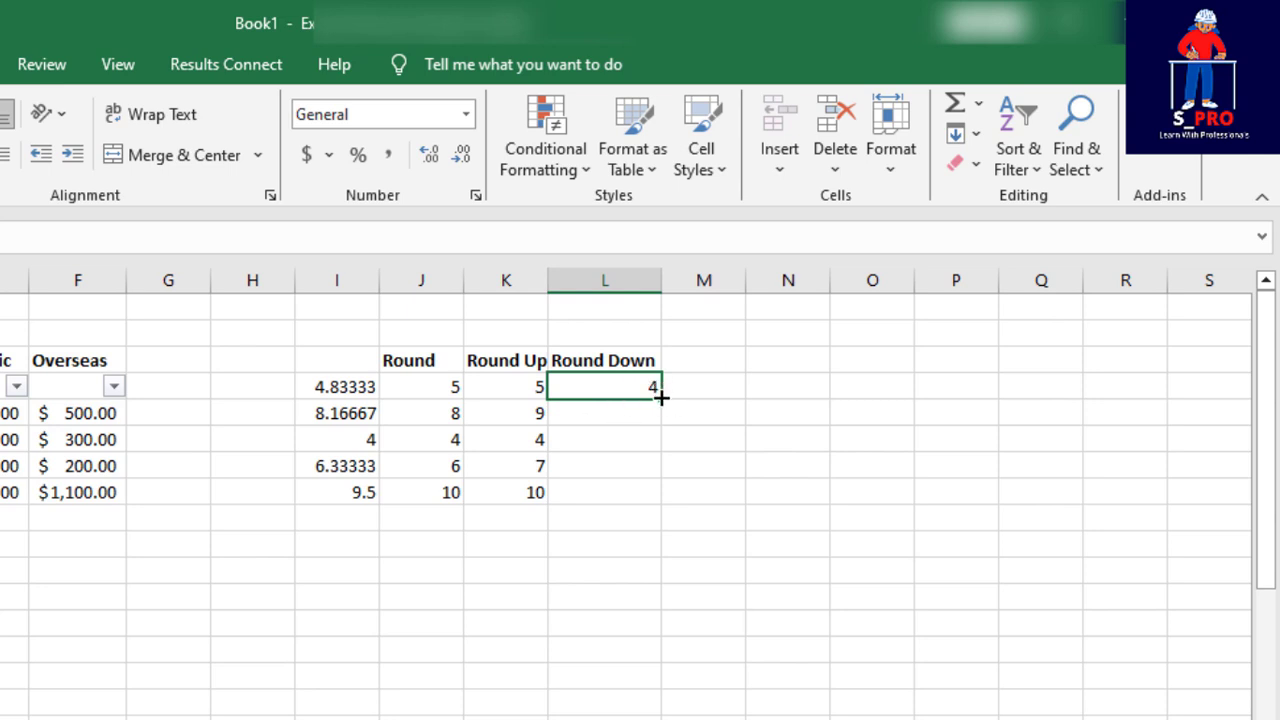
left_click_drag(661, 397, 655, 497)
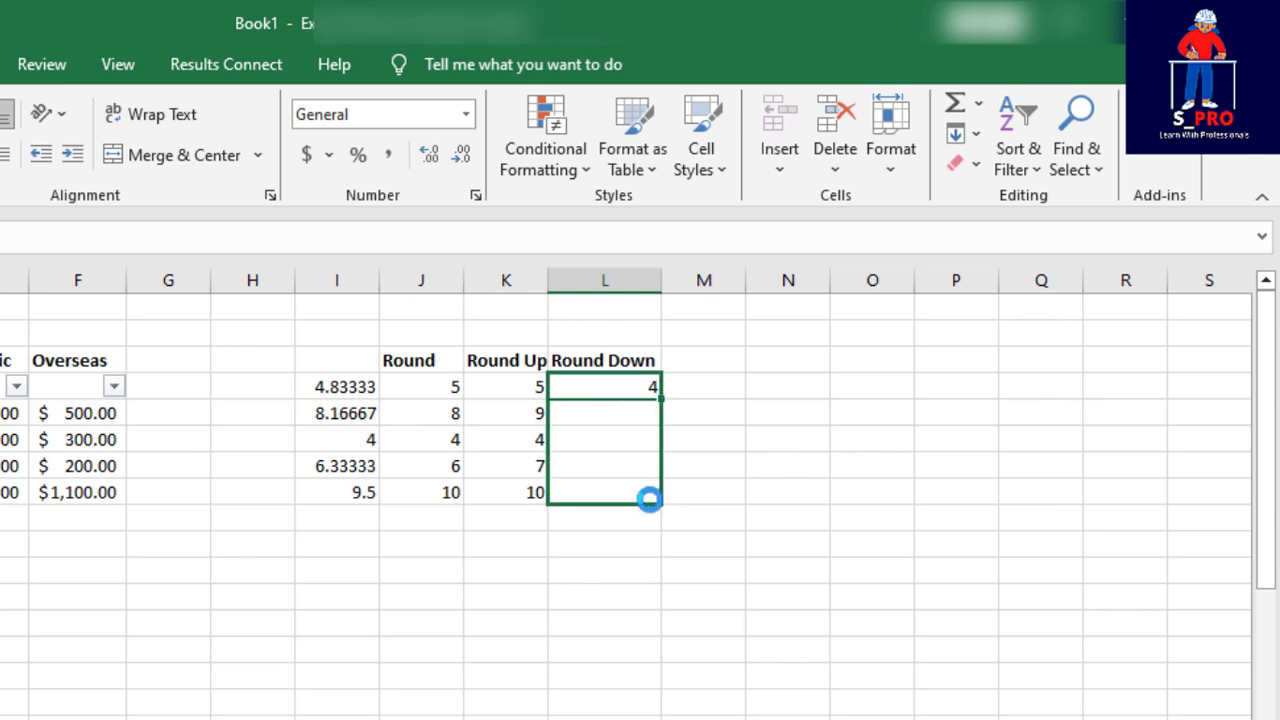
left_click(803, 531)
left_click(636, 491)
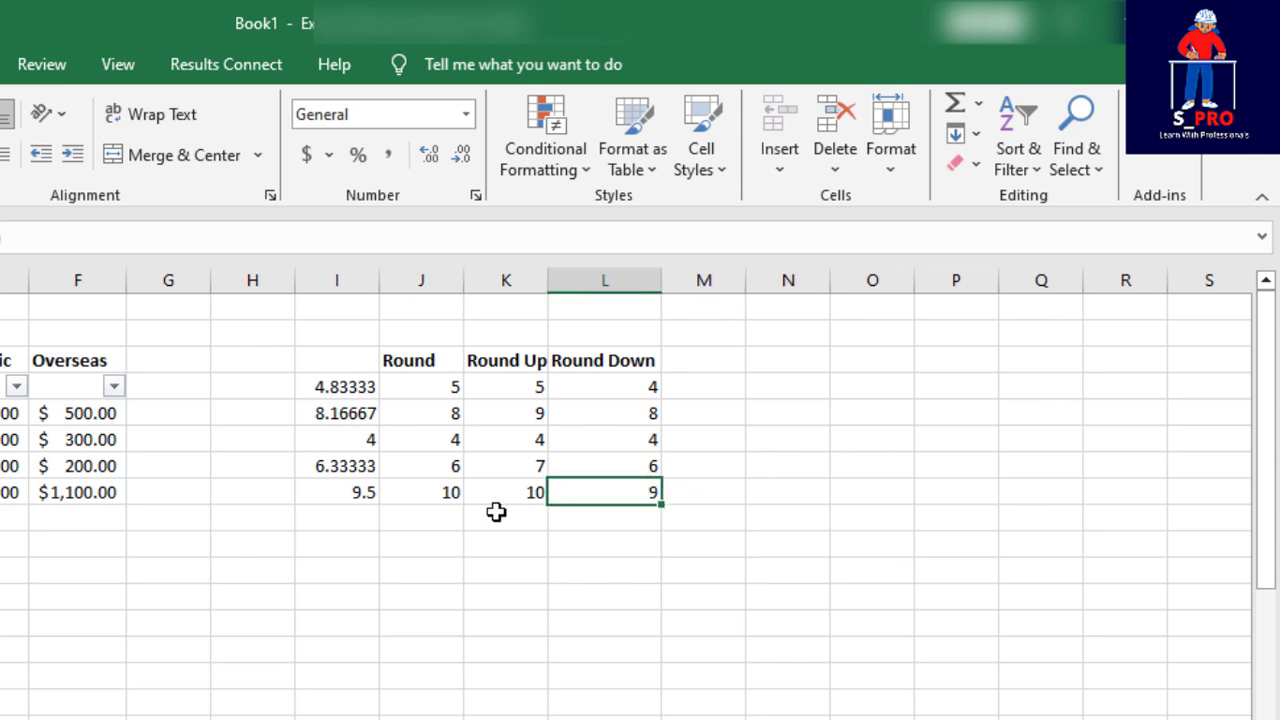
left_click(643, 463)
left_click(638, 436)
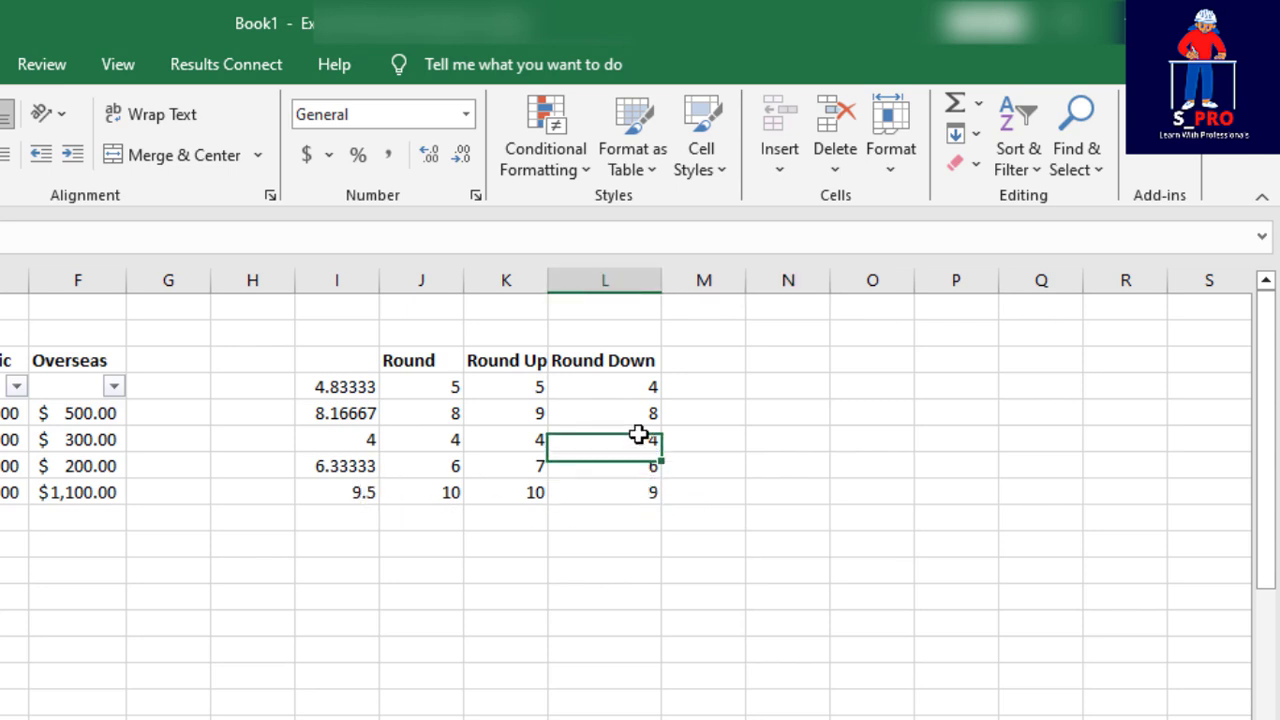
left_click(634, 410)
left_click(634, 387)
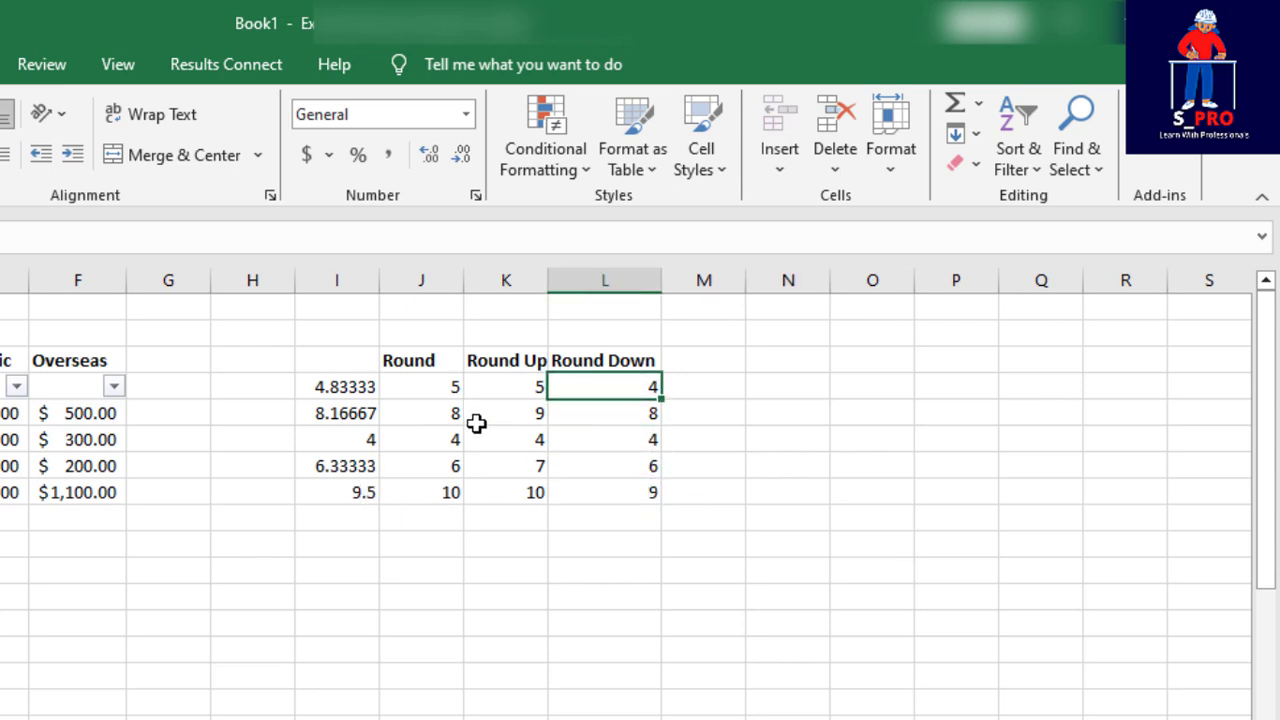
Change the digits argument of the ROUND formula in J4 to 1 decimal place.
double_click(440, 387)
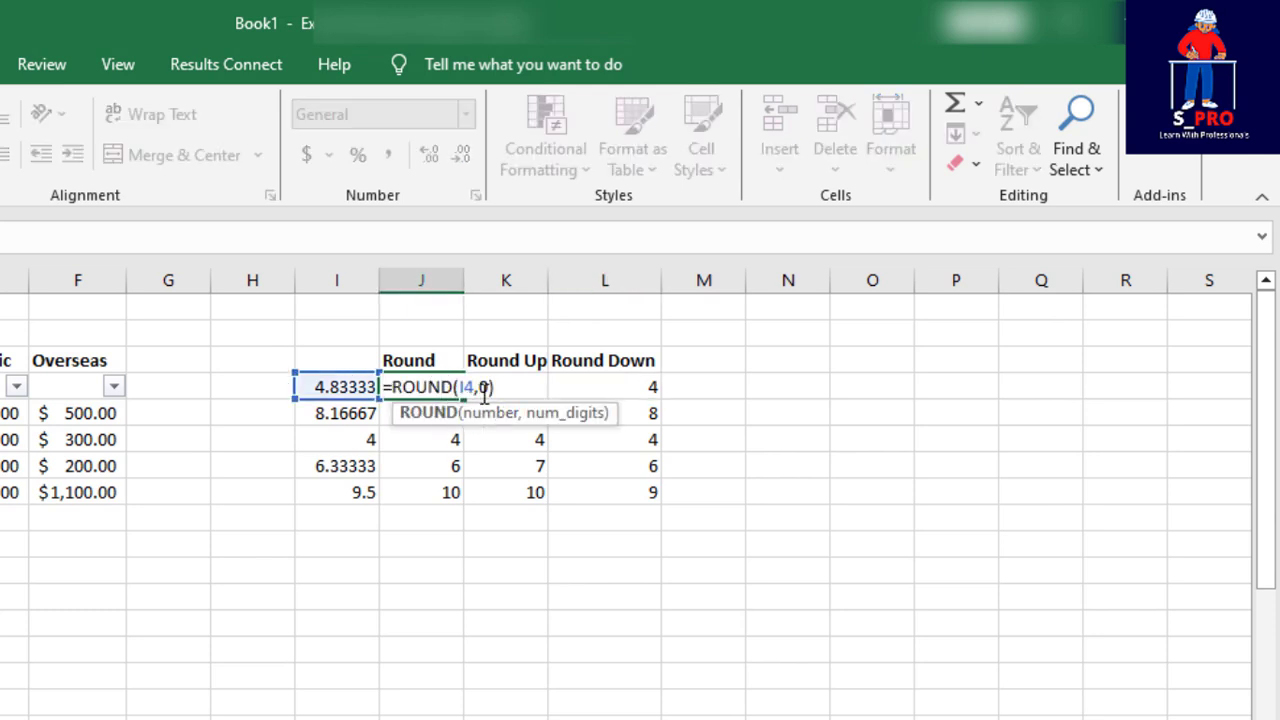
double_click(484, 388)
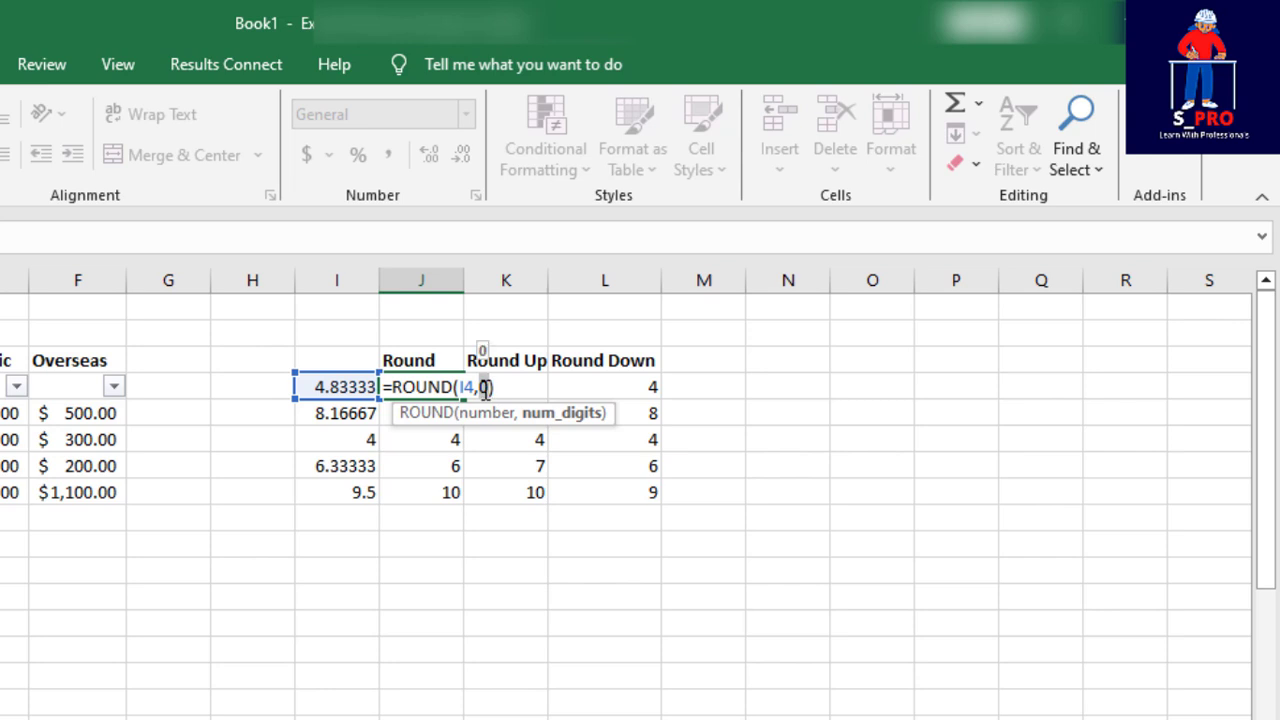
type("1")
key("Return")
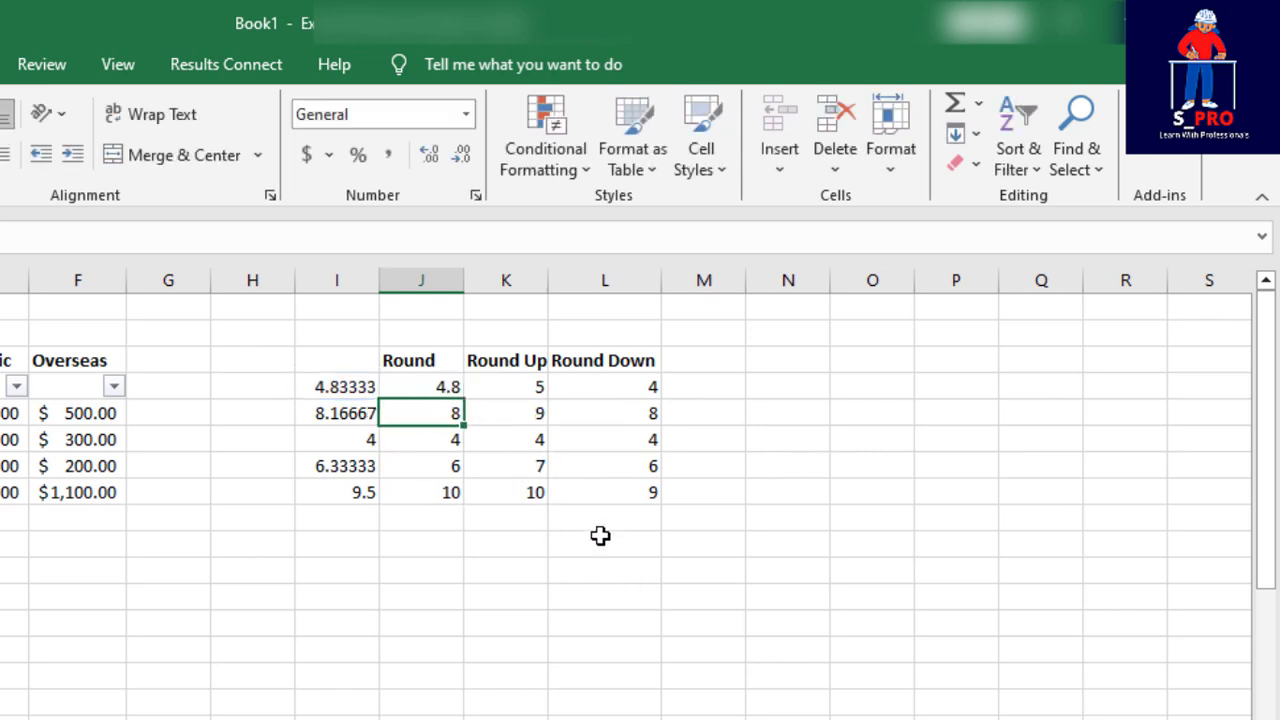
Change the ROUND formula in J4 to 2 decimal places and fill it down the Round column.
double_click(451, 386)
double_click(484, 388)
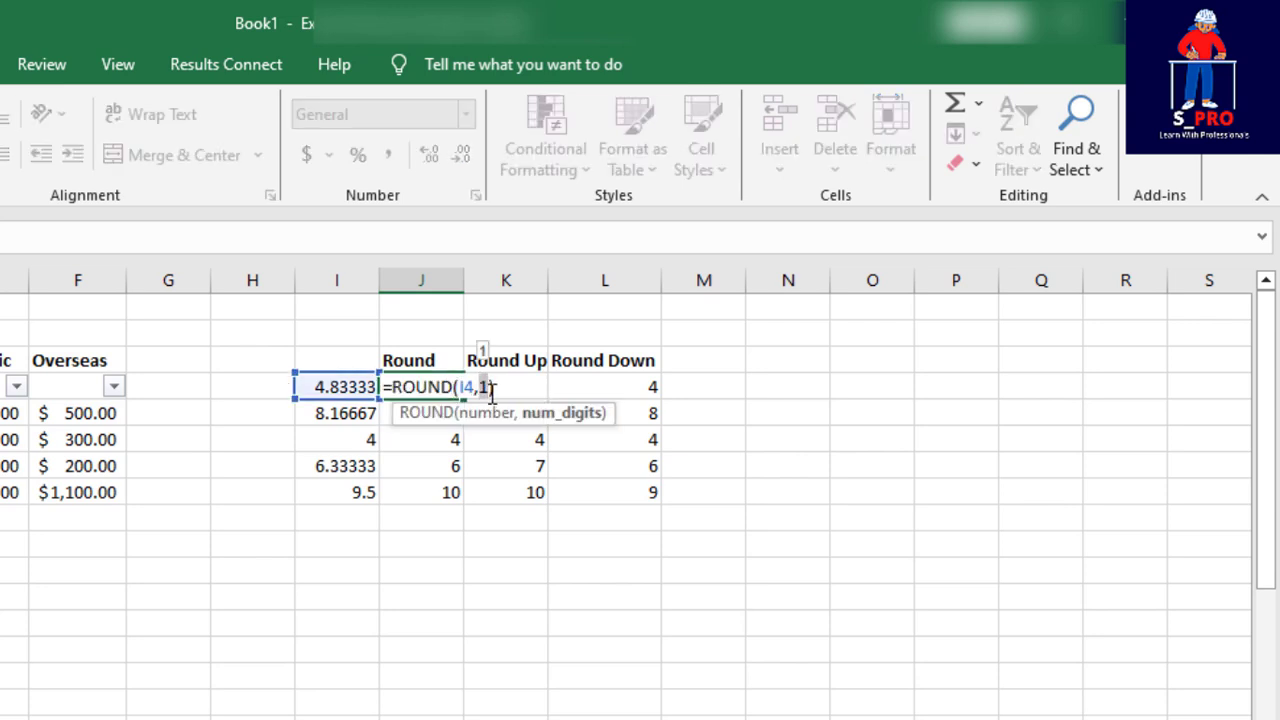
type("2")
left_click(541, 566)
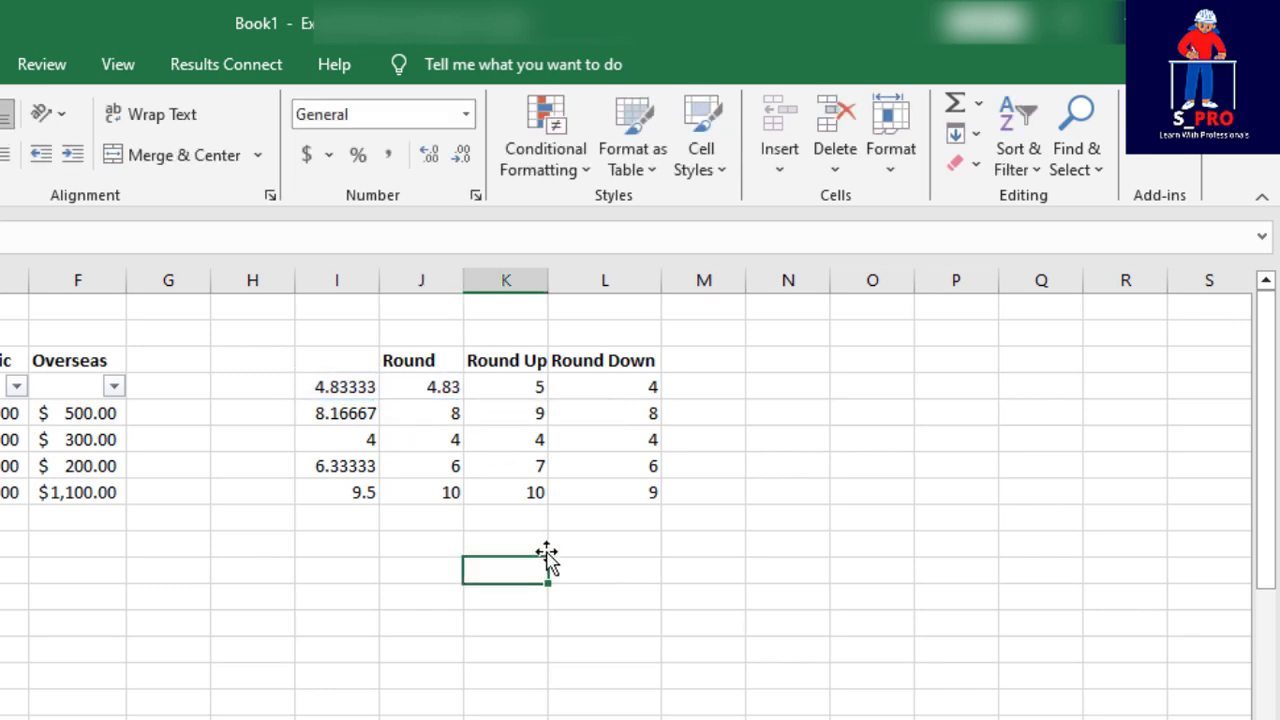
left_click(436, 384)
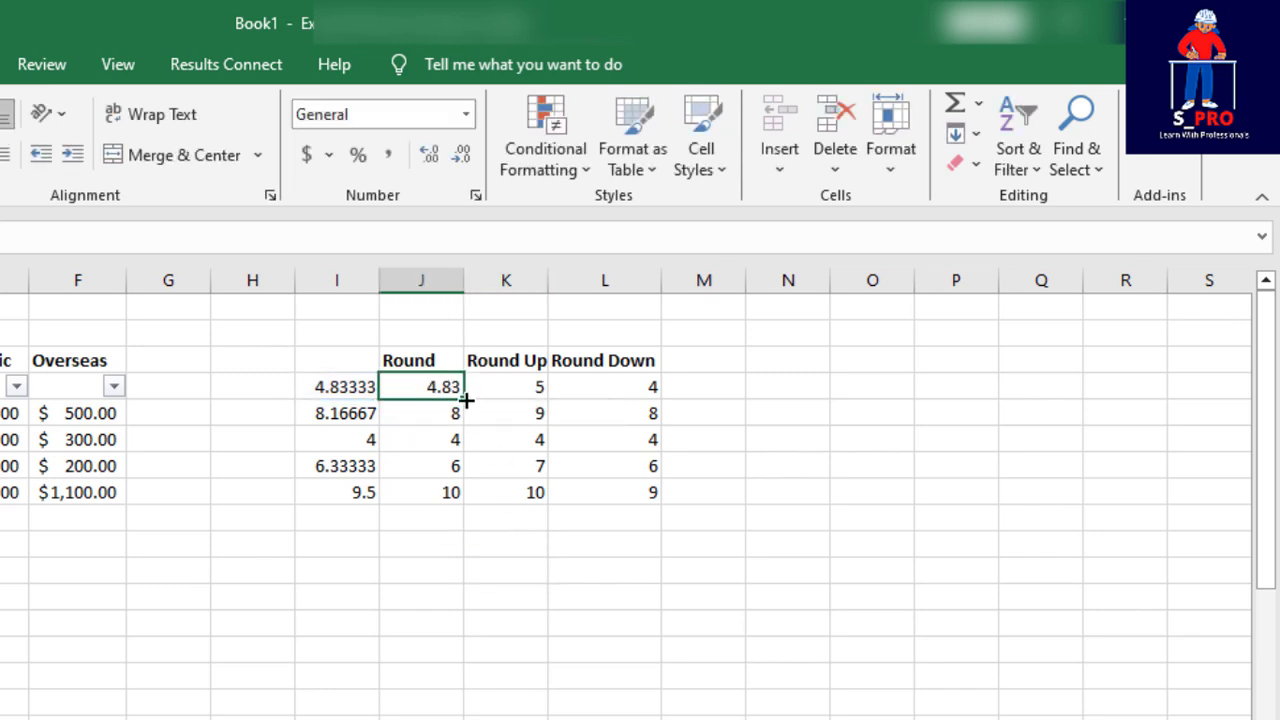
left_click_drag(465, 398, 476, 502)
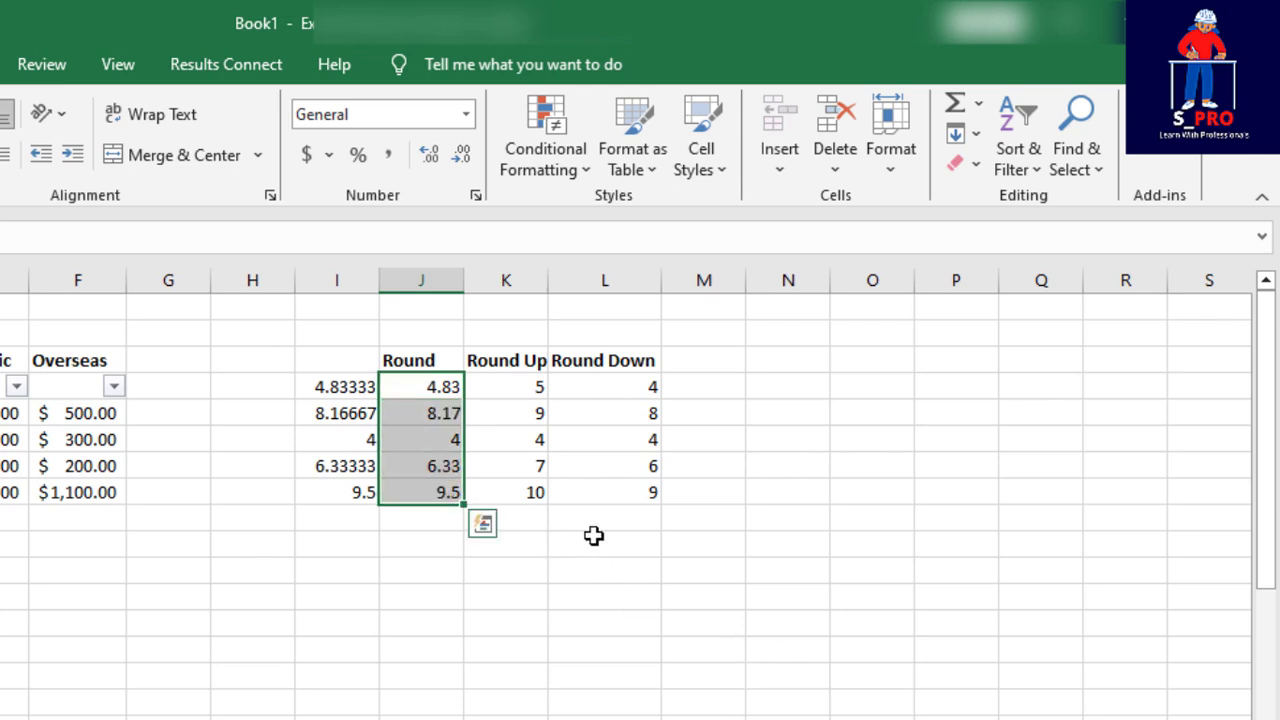
Undo the Round column fill and both decimal-place changes to the formula in J4.
left_click(614, 614)
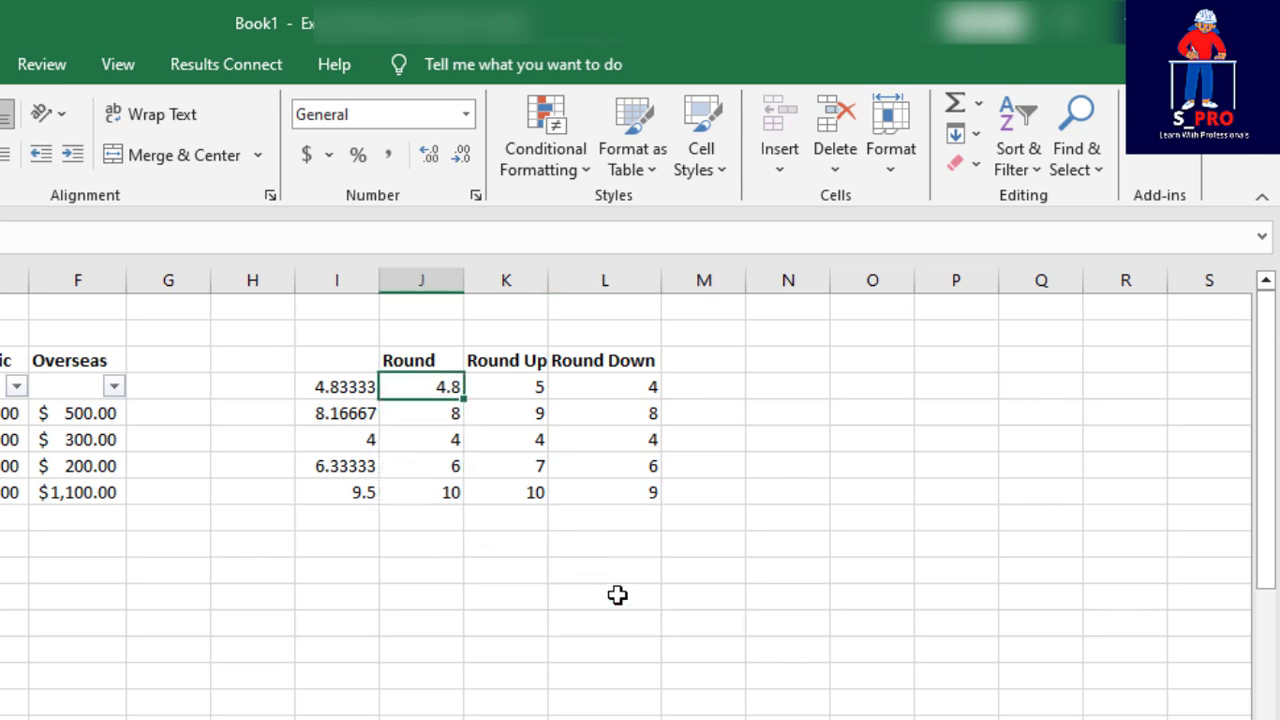
left_click(616, 595)
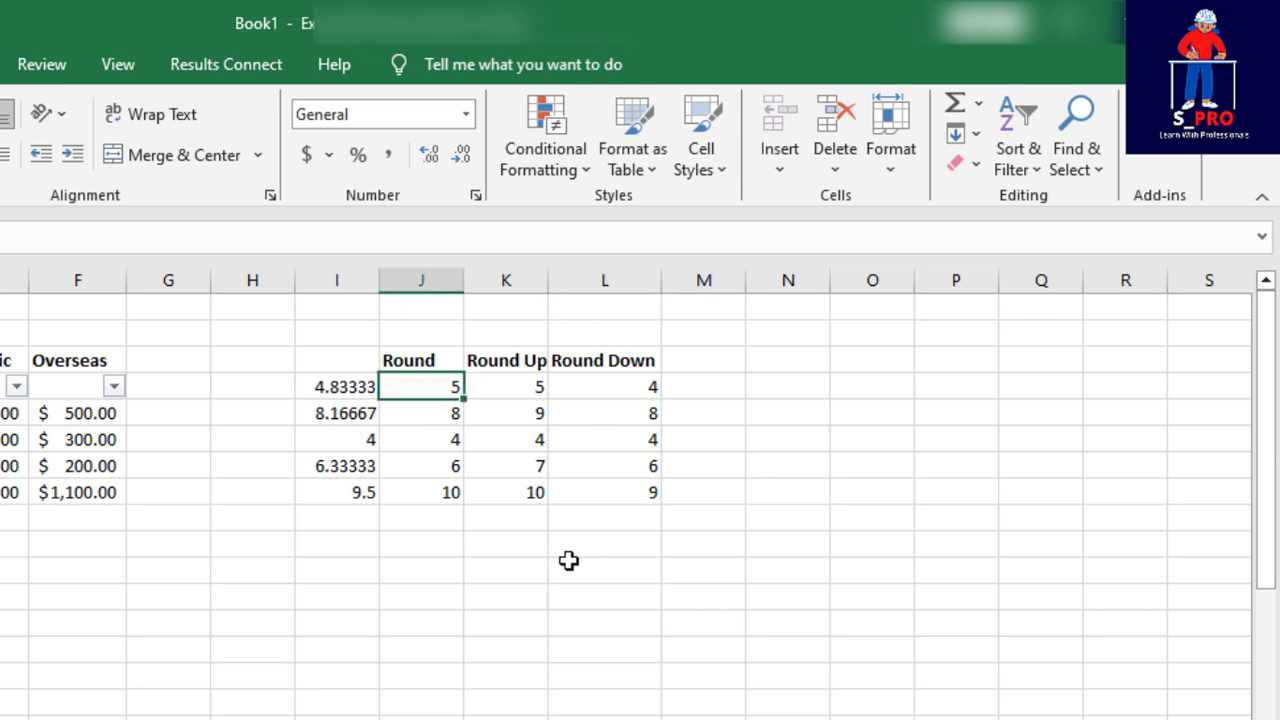
left_click(571, 562)
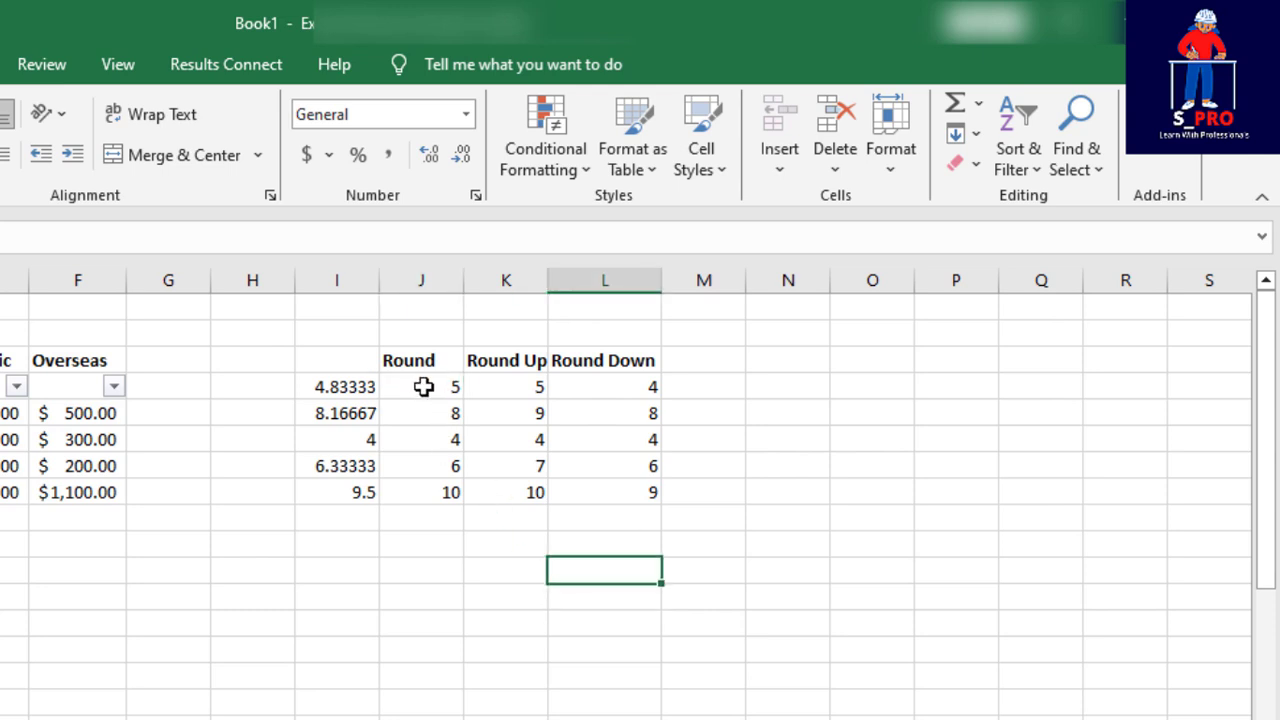
Replace every 0 with 3 in all formulas of the Round, Round Up and Round Down columns using Find and Replace.
left_click_drag(424, 387, 641, 492)
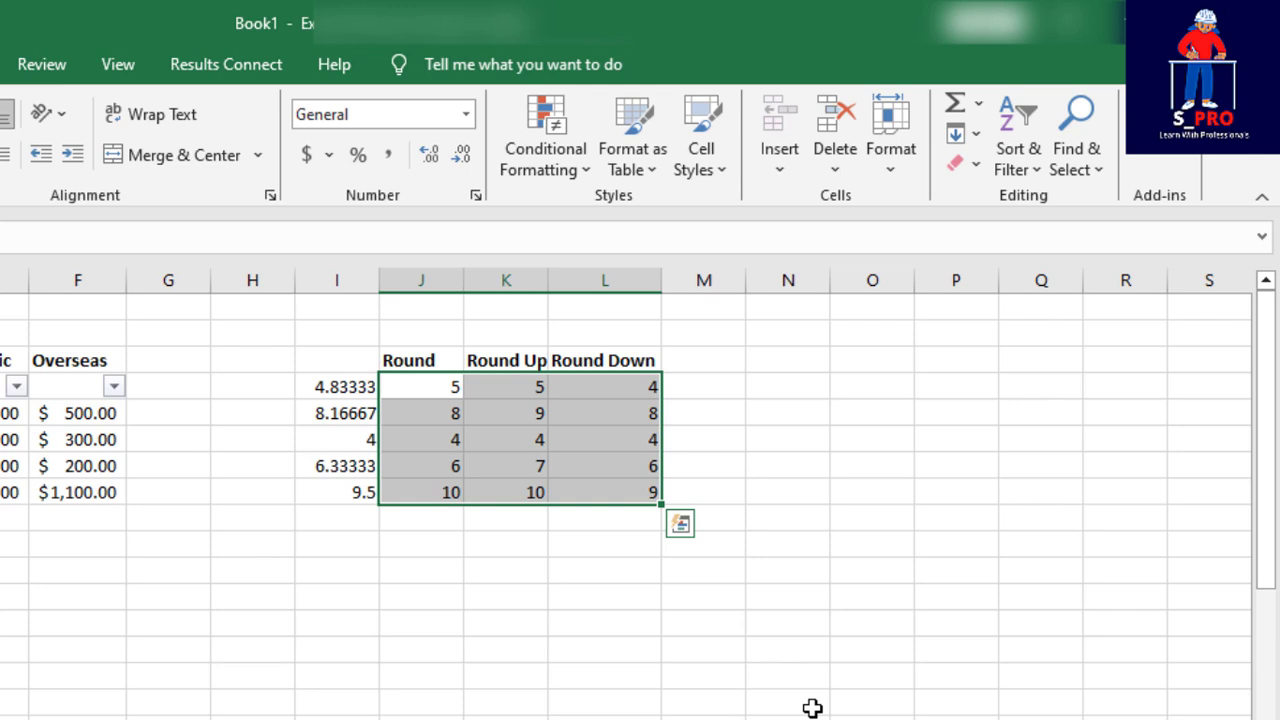
key("ctrl+f")
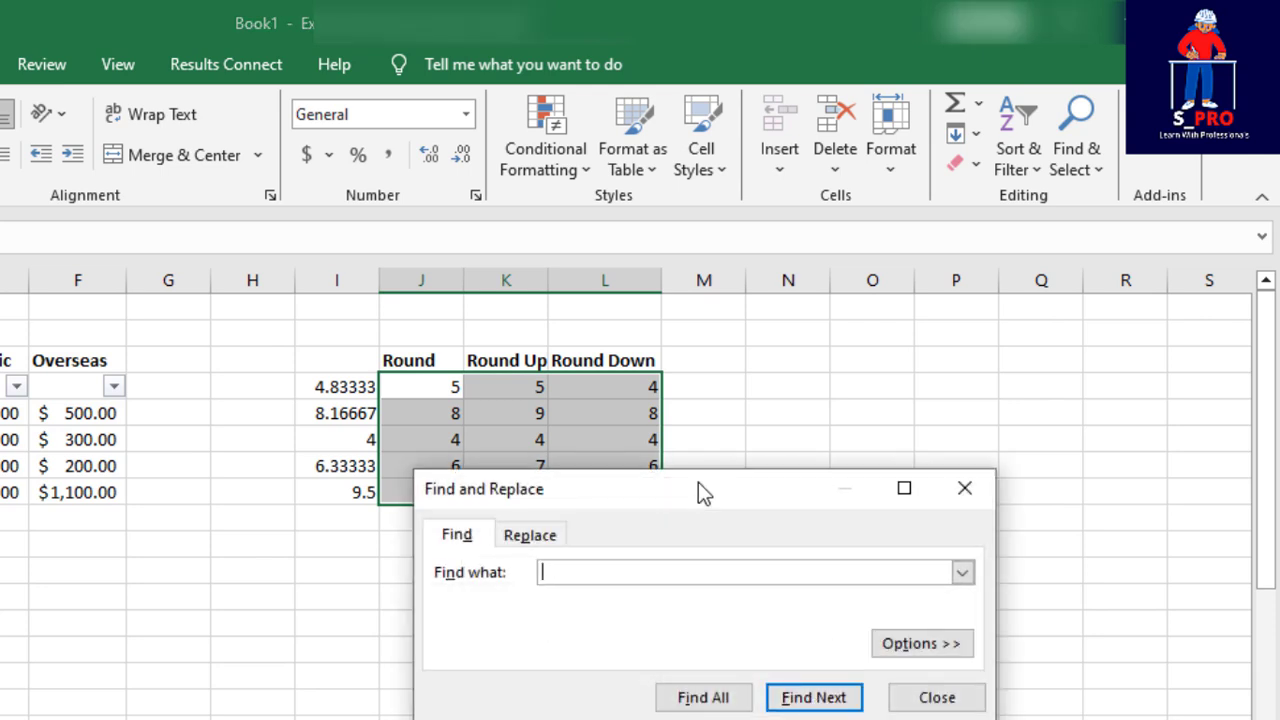
left_click_drag(698, 490, 846, 391)
left_click(808, 450)
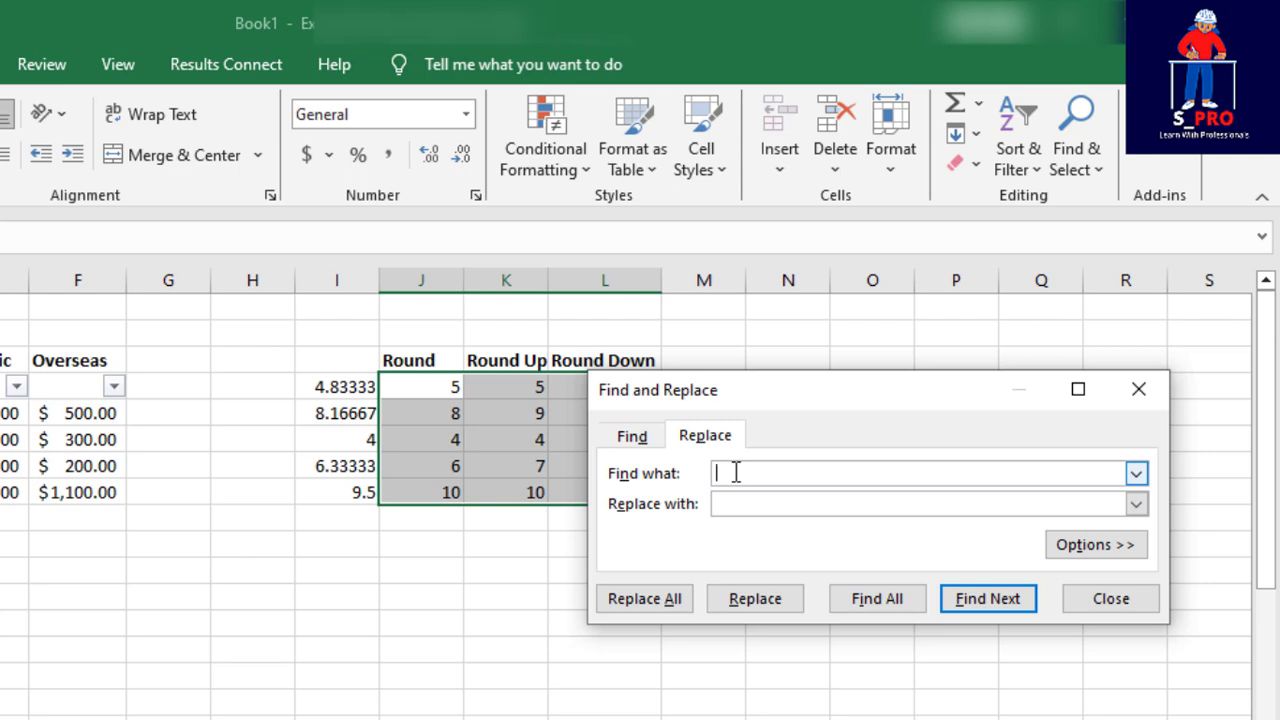
left_click(719, 507)
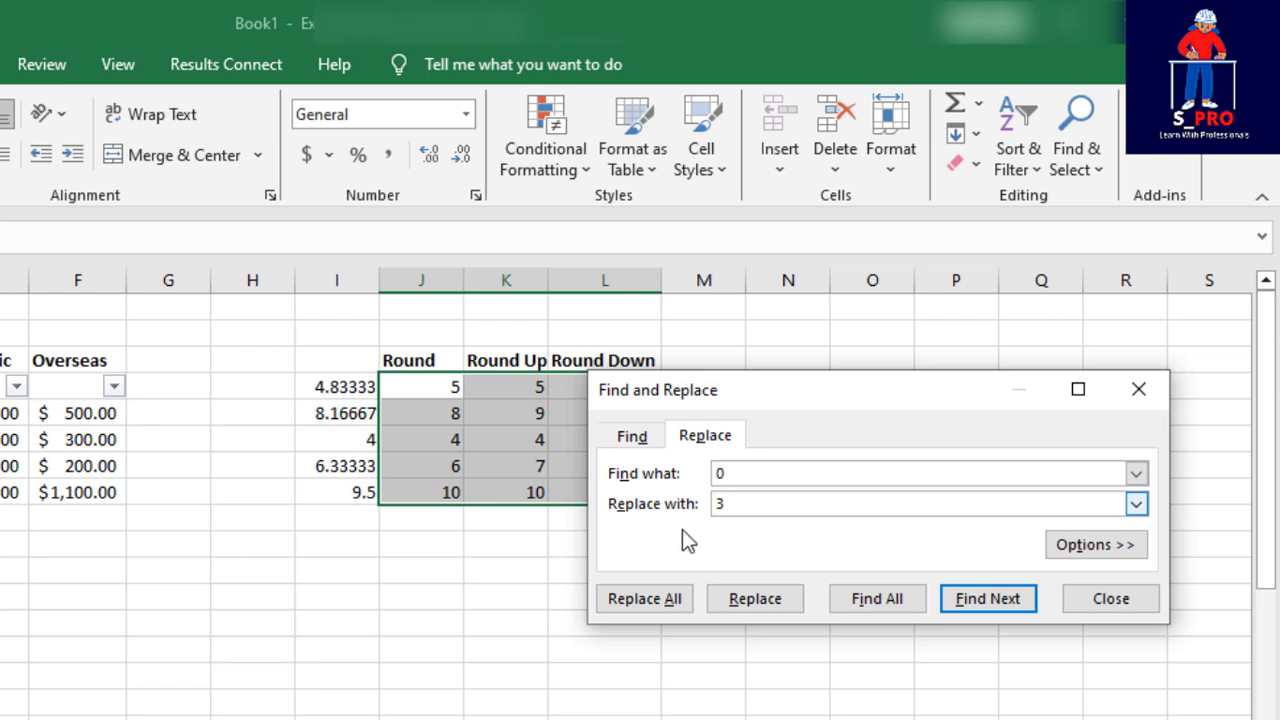
left_click(650, 605)
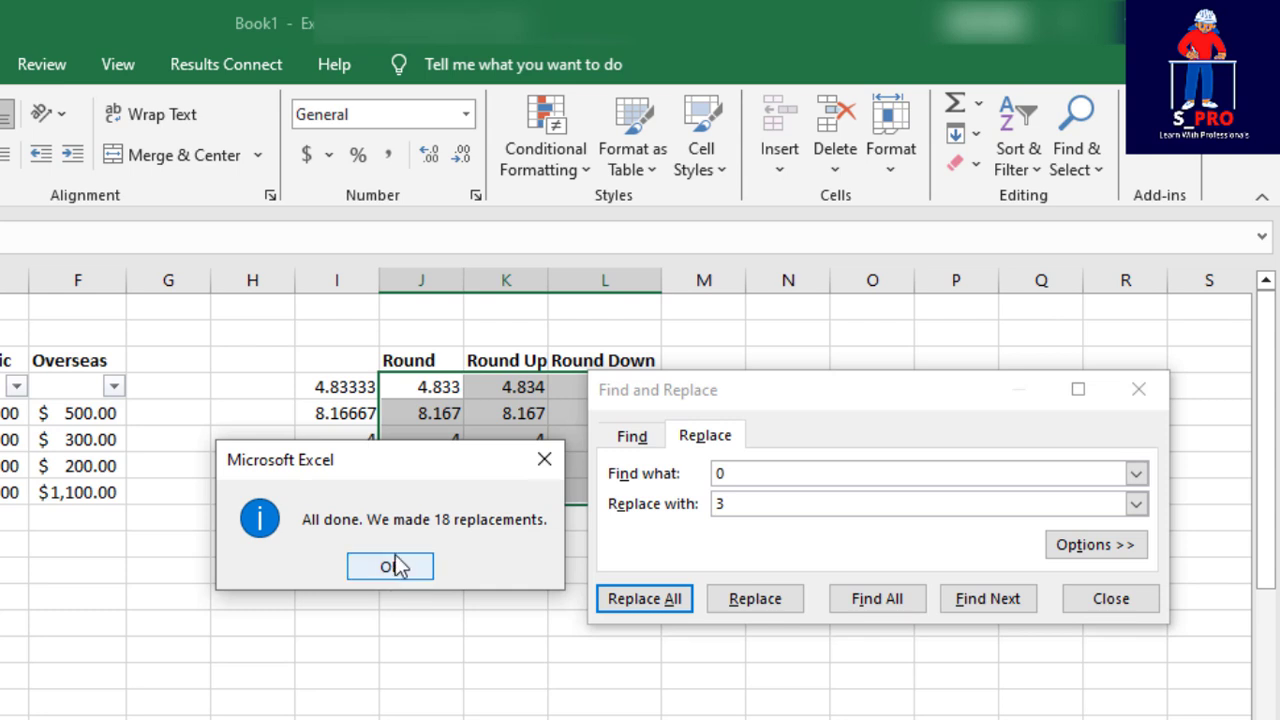
left_click(400, 566)
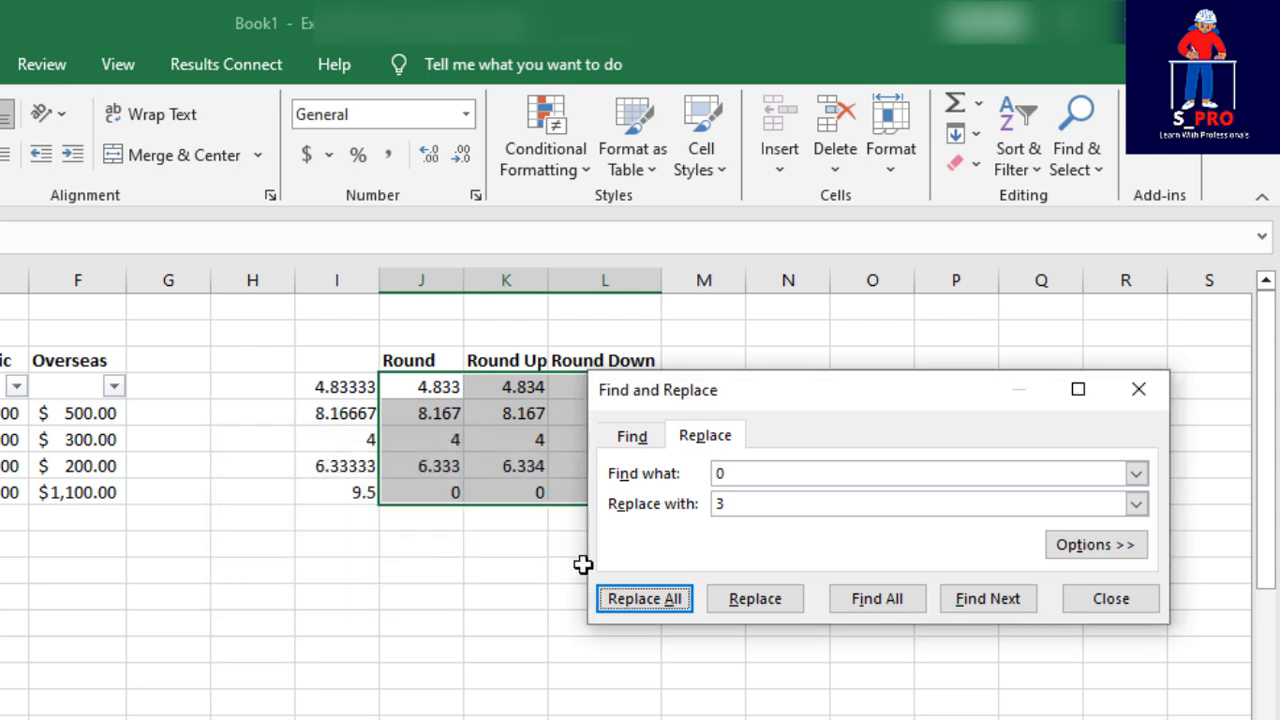
left_click(1110, 600)
left_click(604, 645)
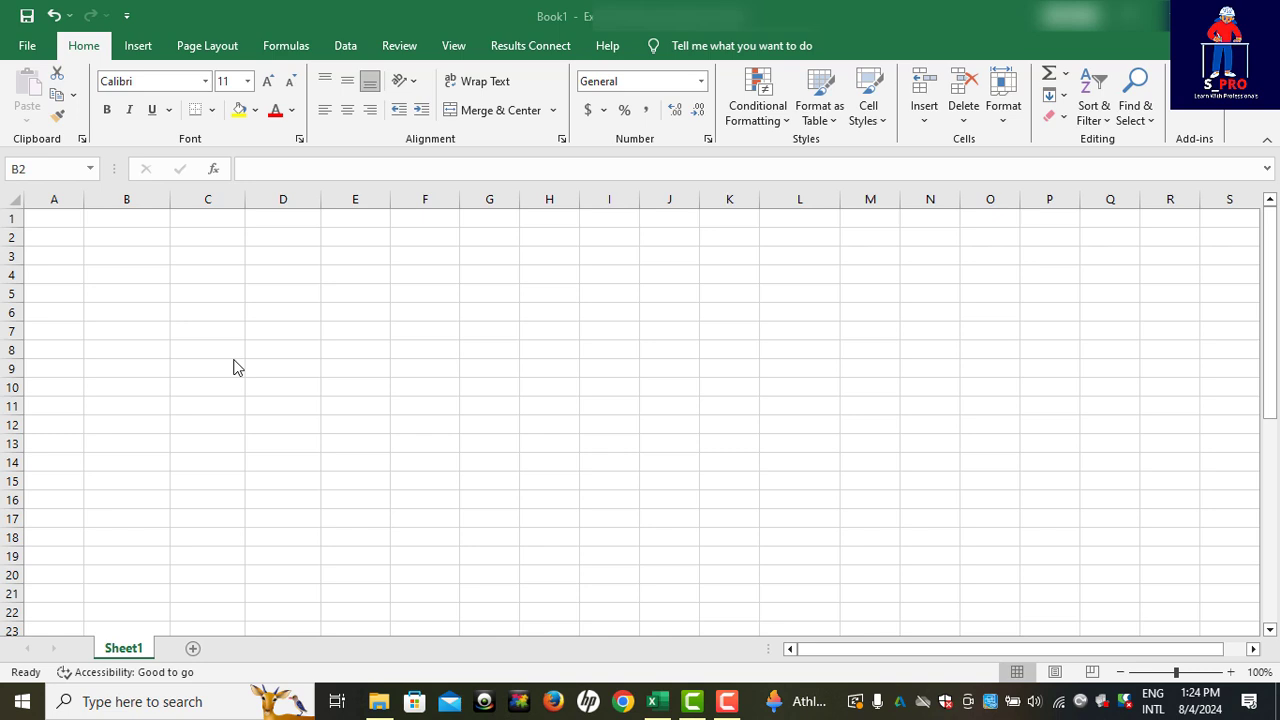
Enter 2 in cell B2 and 4 in cell B3 of the blank sheet to start a number series.
left_click(136, 244)
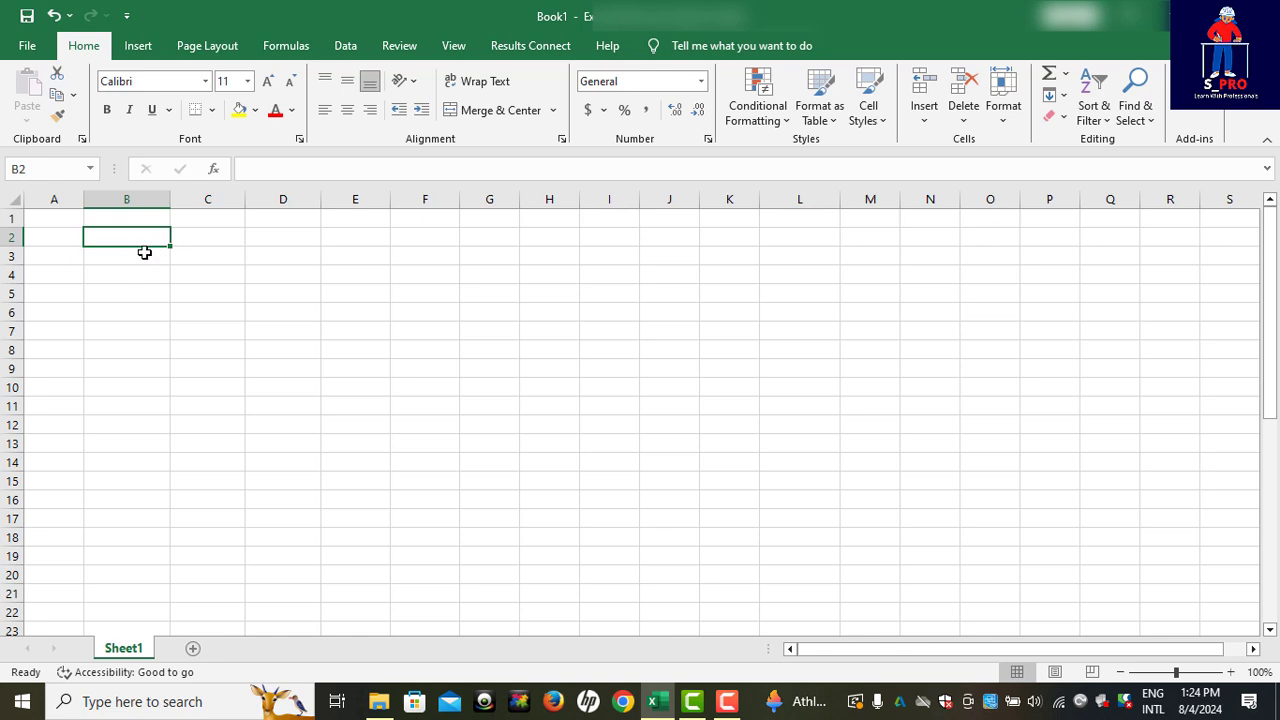
type("2")
key("Return")
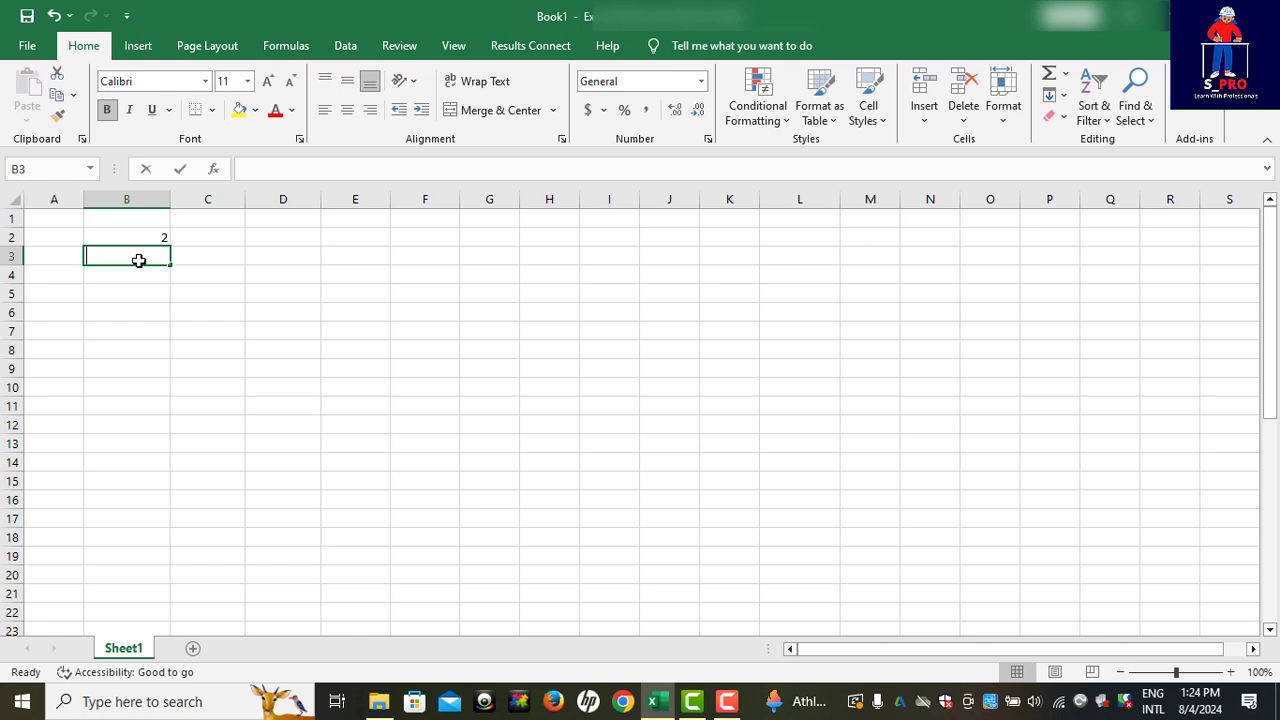
type("4")
key("Return")
Extend the number series from B2:B3 down to B11 with AutoFill.
left_click(143, 239)
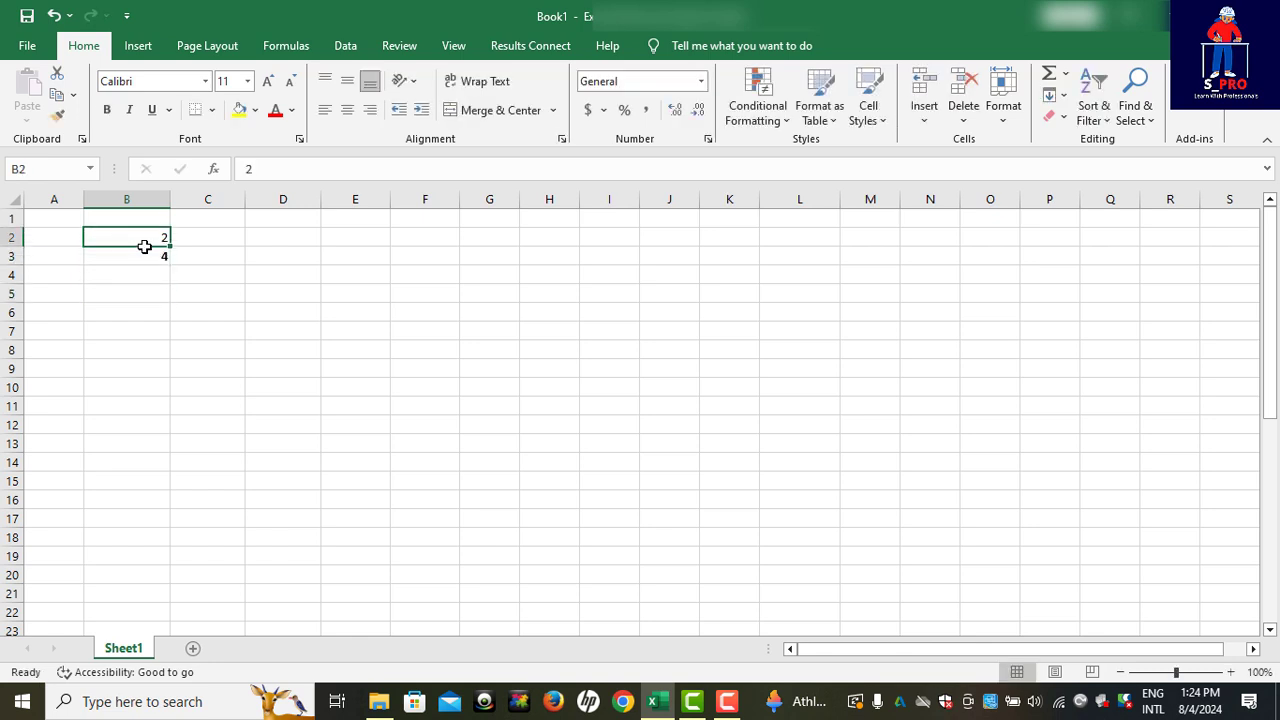
left_click_drag(144, 247, 168, 416)
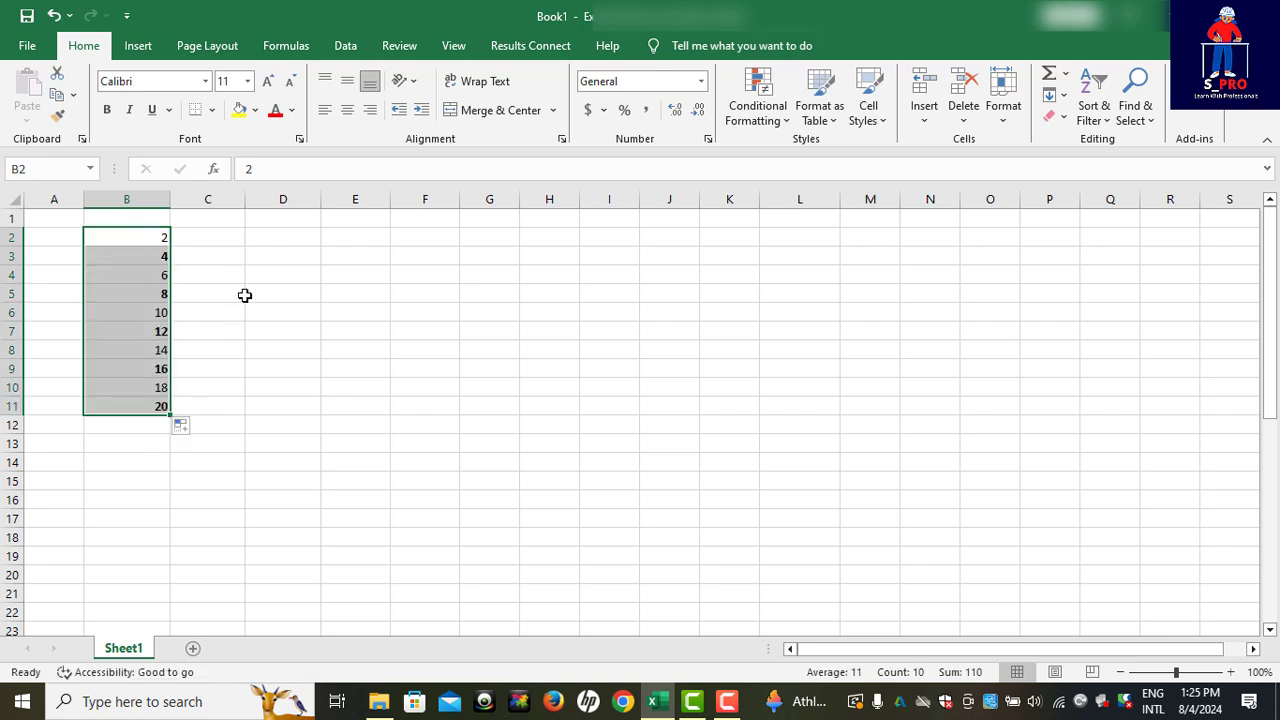
left_click(208, 237)
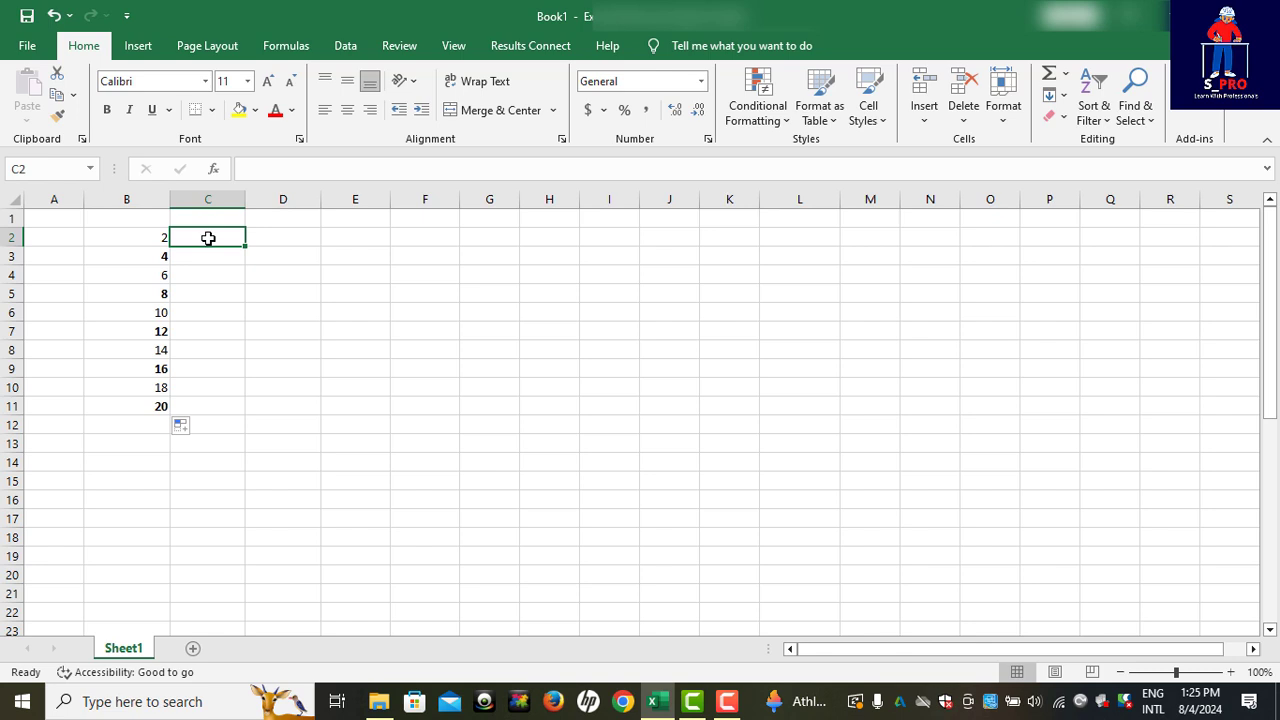
Enter 7 in cell C2 and copy it down to C11 with AutoFill.
type("7")
key("Return")
left_click(216, 239)
left_click_drag(242, 244, 234, 411)
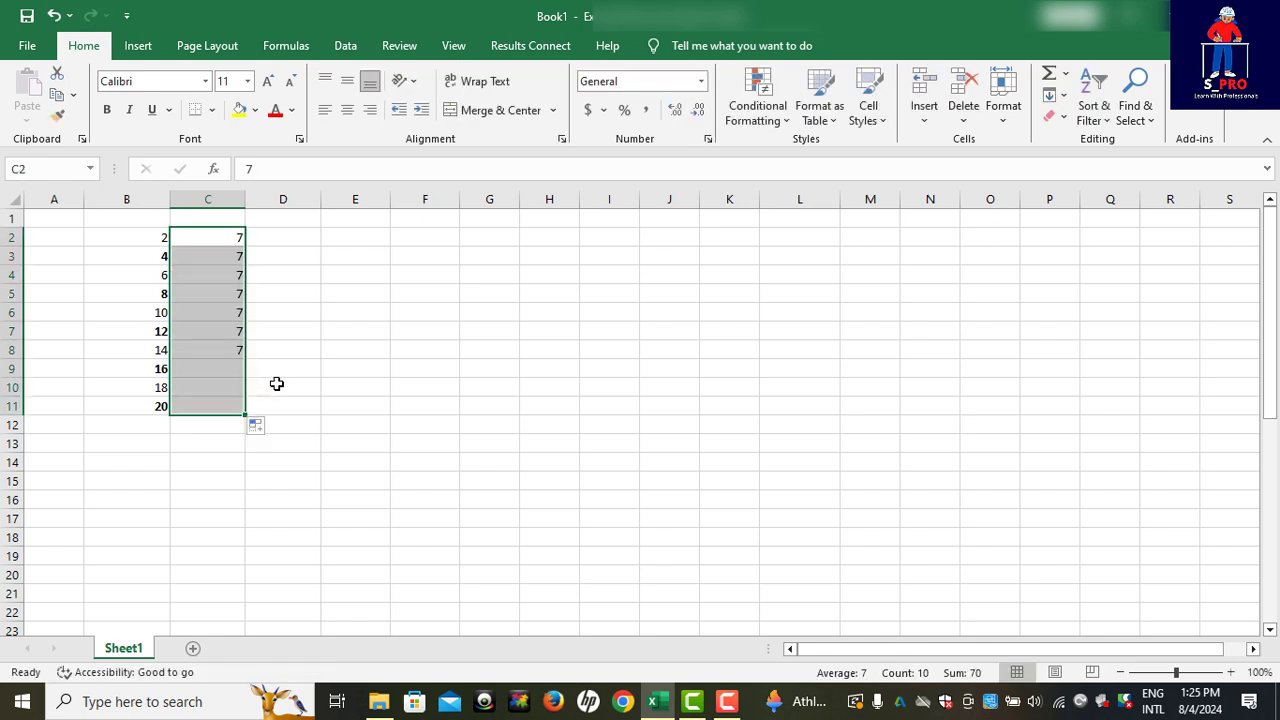
left_click(320, 390)
Enter the formula =B2*C2 in cell D2 to multiply the two numbers in that row.
left_click(287, 236)
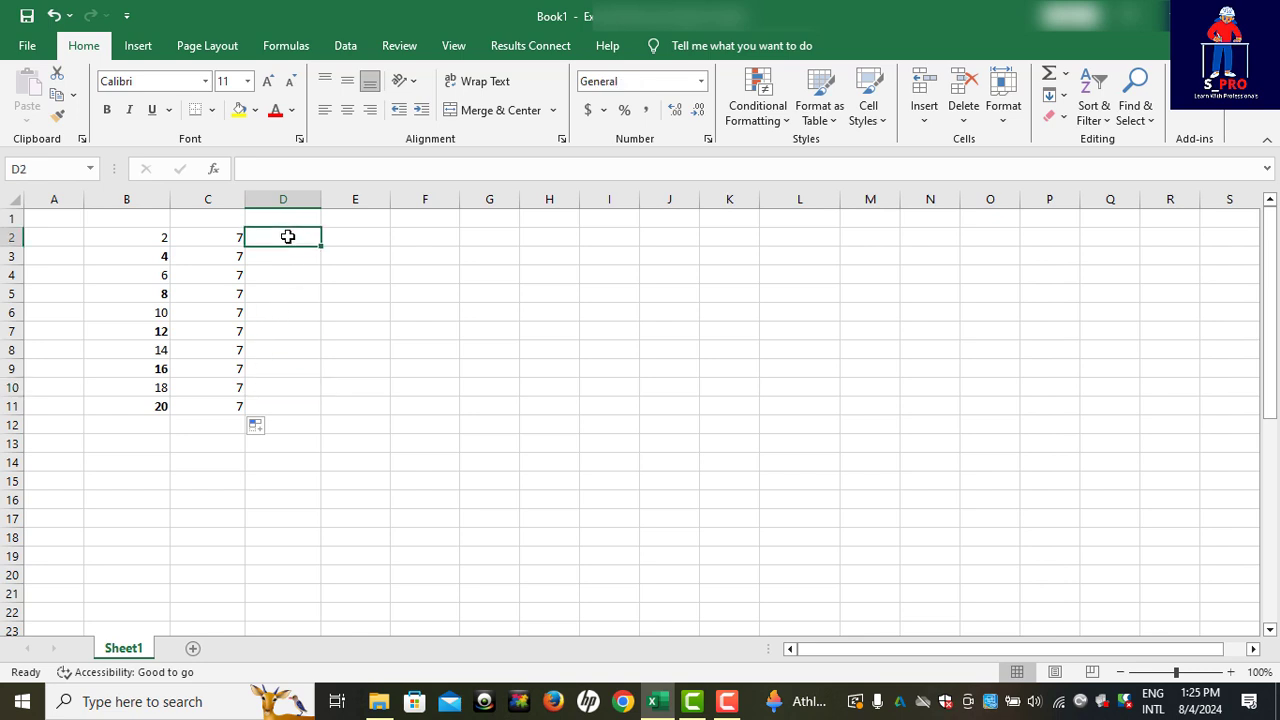
type("=")
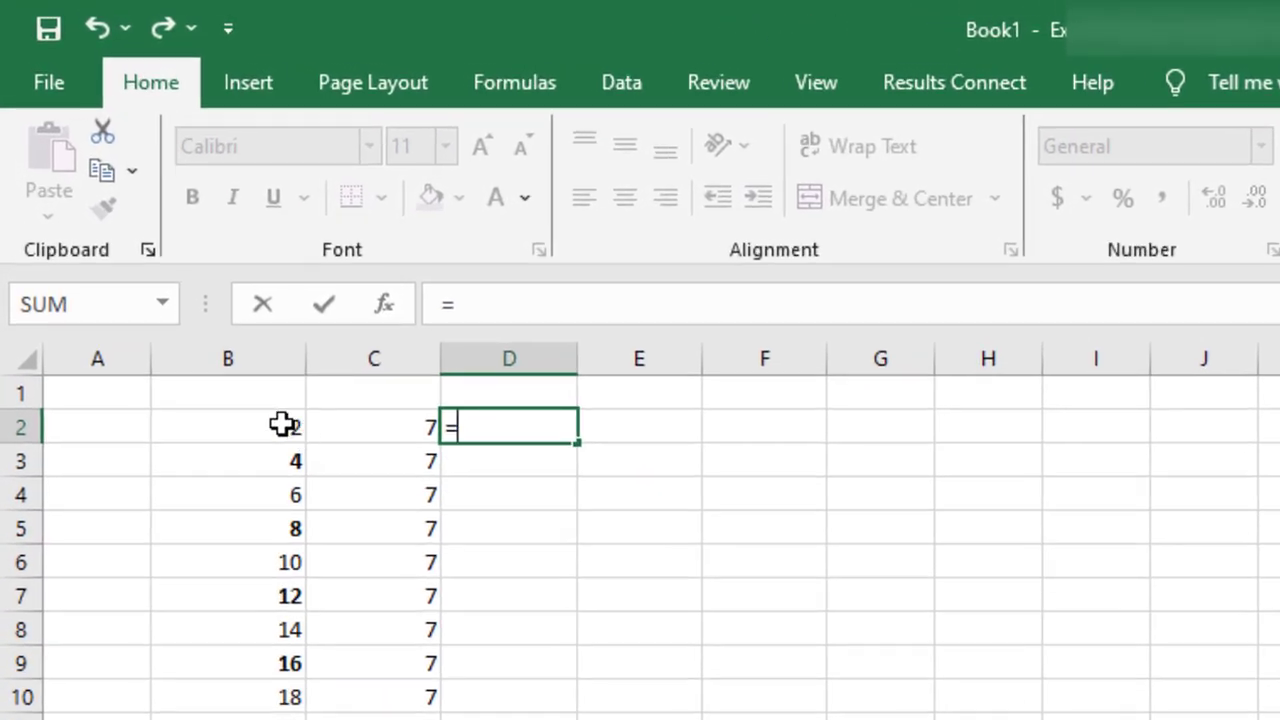
left_click(156, 237)
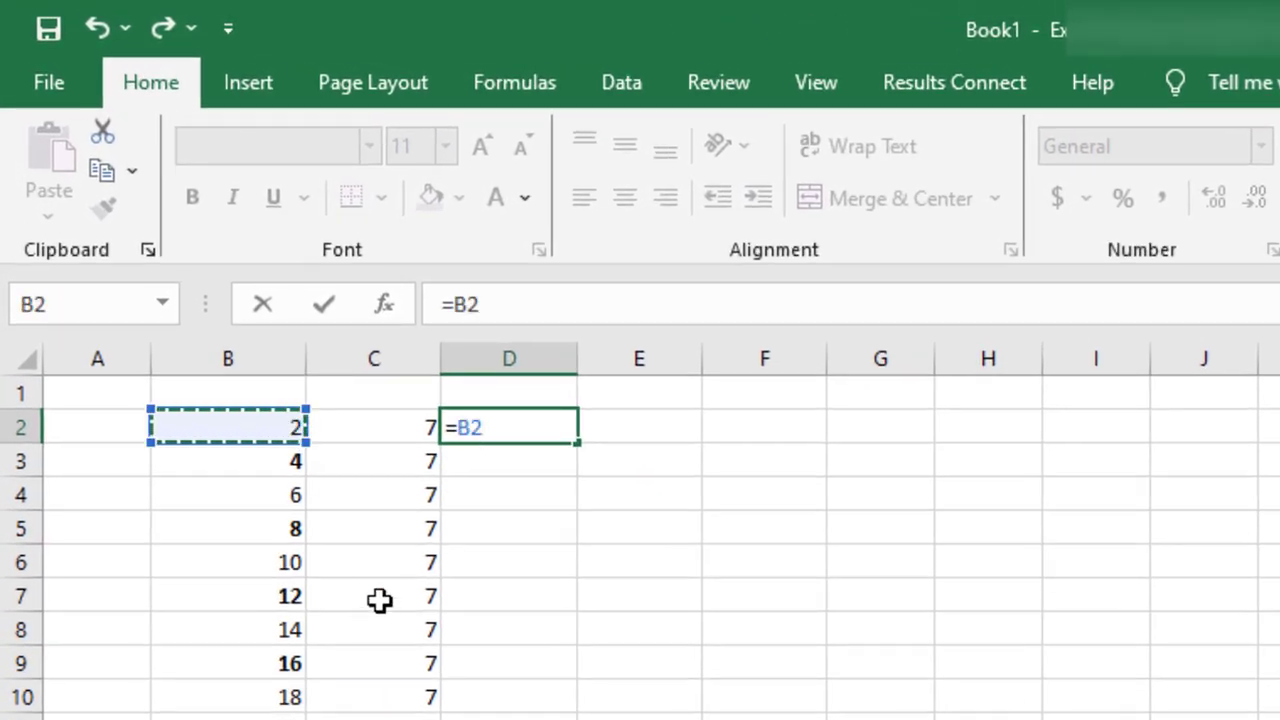
type("*")
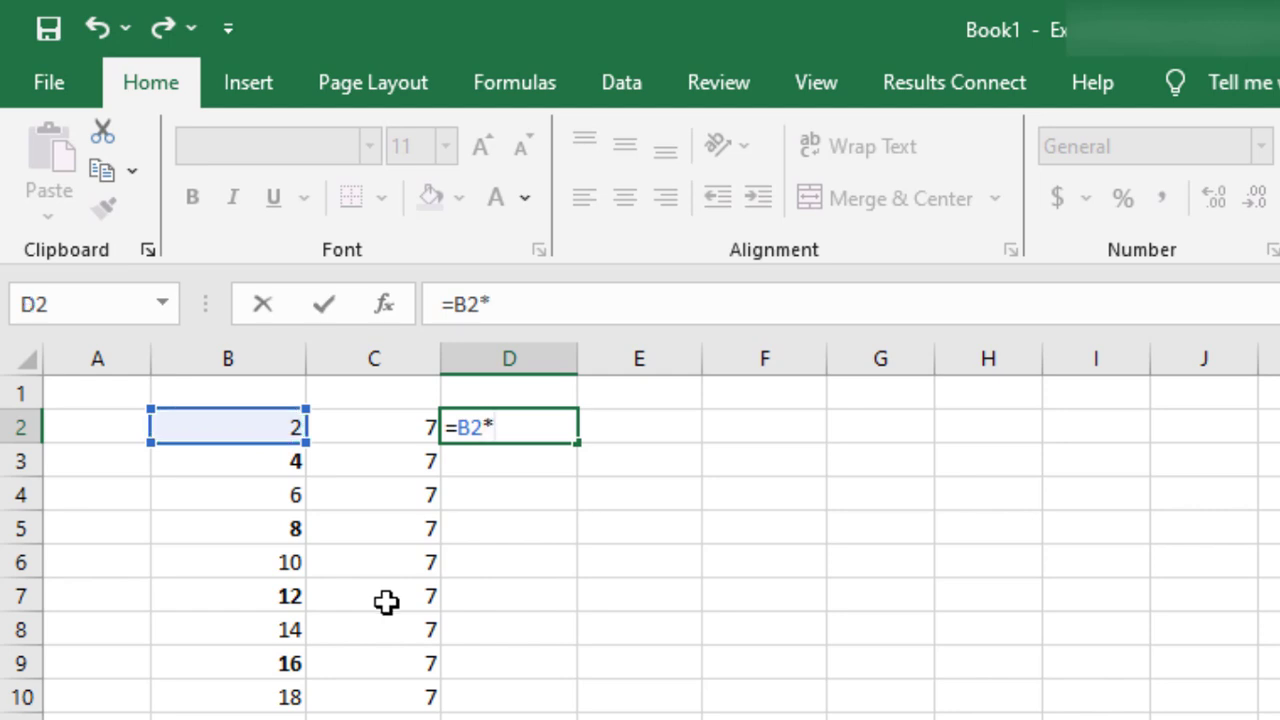
left_click(428, 428)
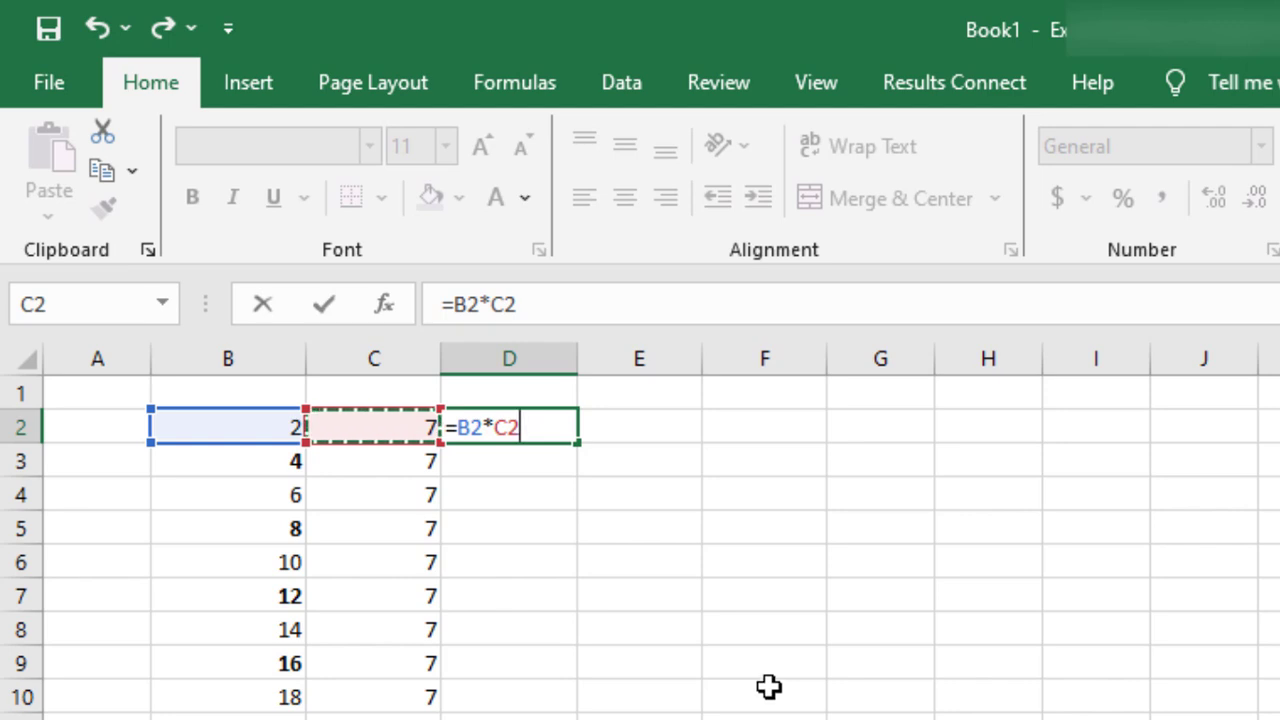
key("Return")
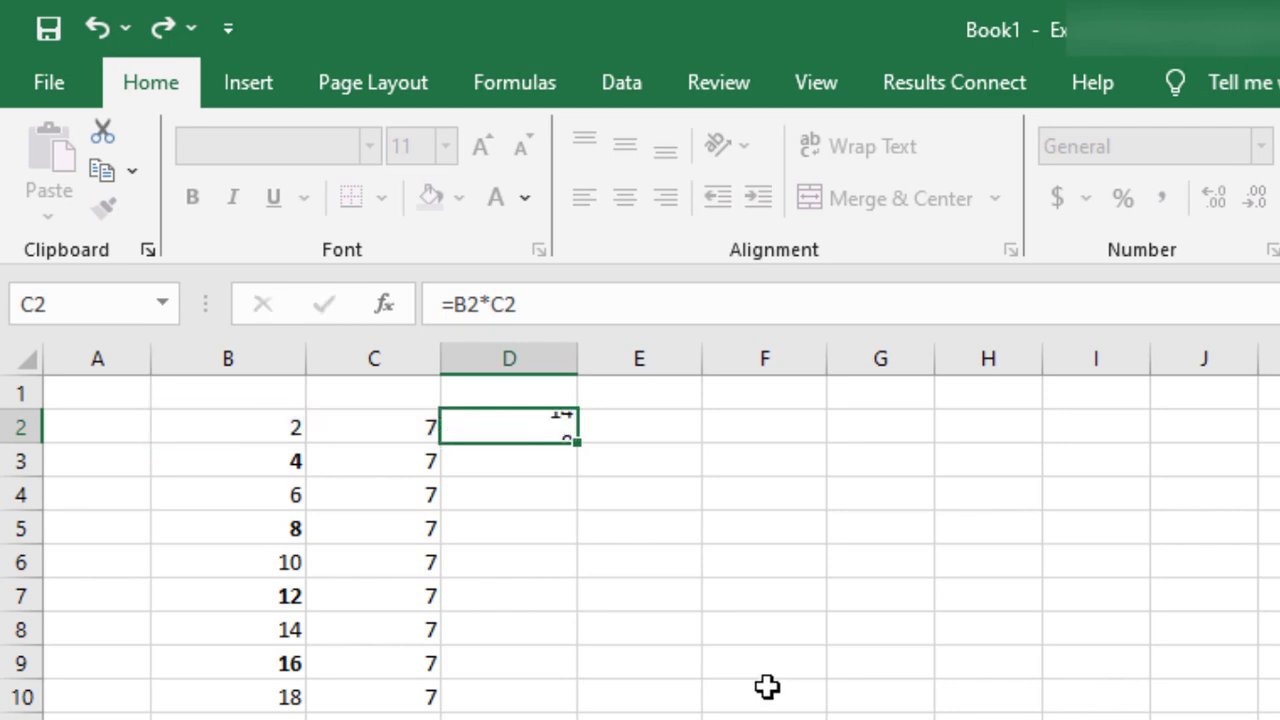
Fill the multiplication formula from D2 down to D11.
left_click(554, 429)
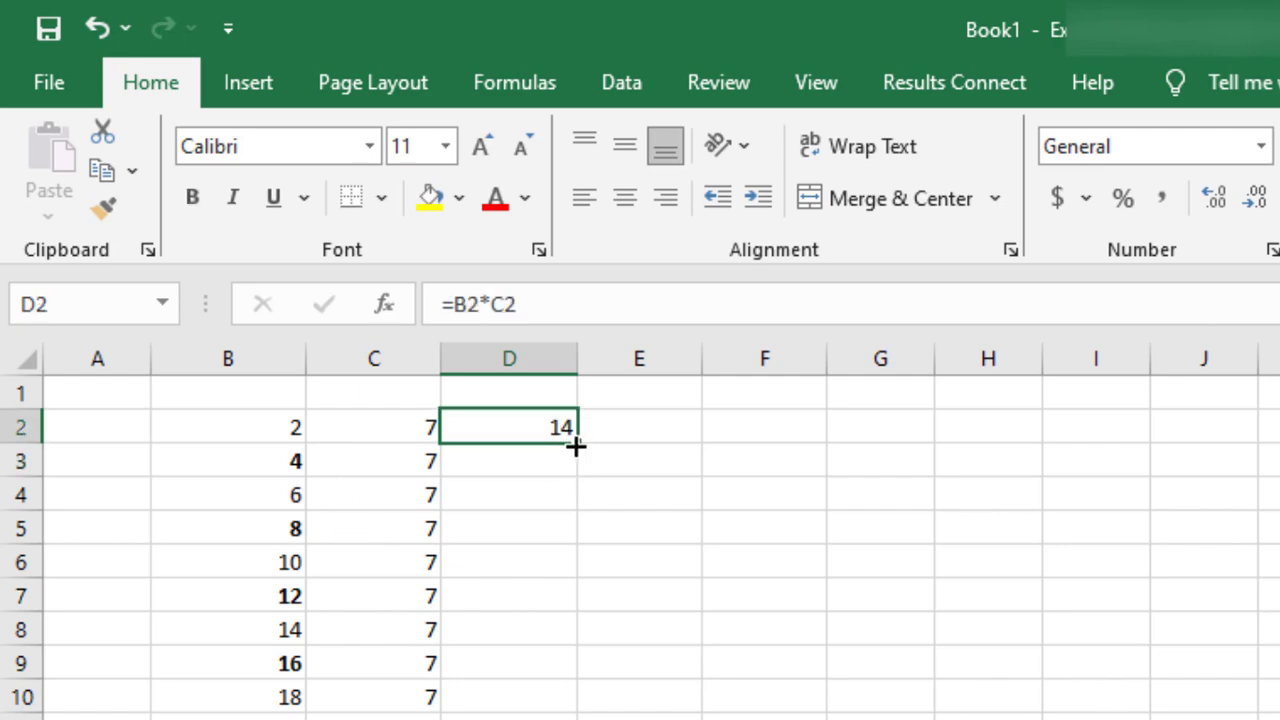
left_click_drag(578, 439, 579, 719)
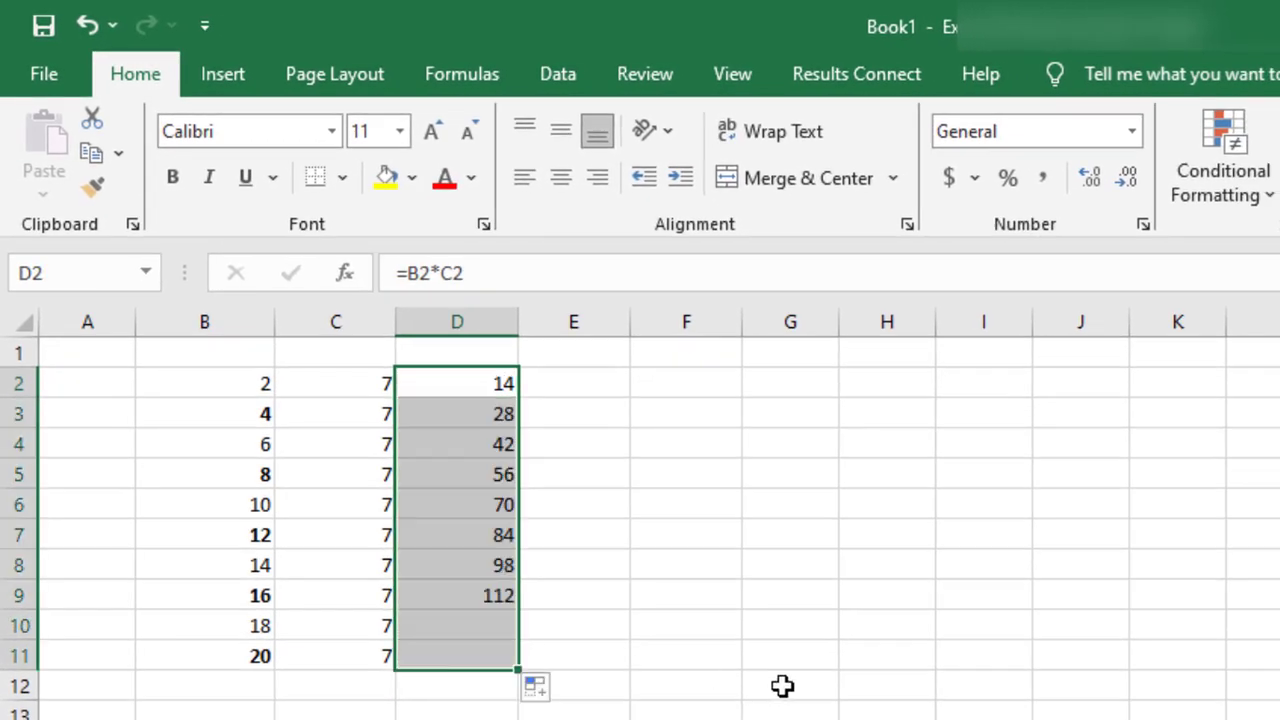
left_click(776, 686)
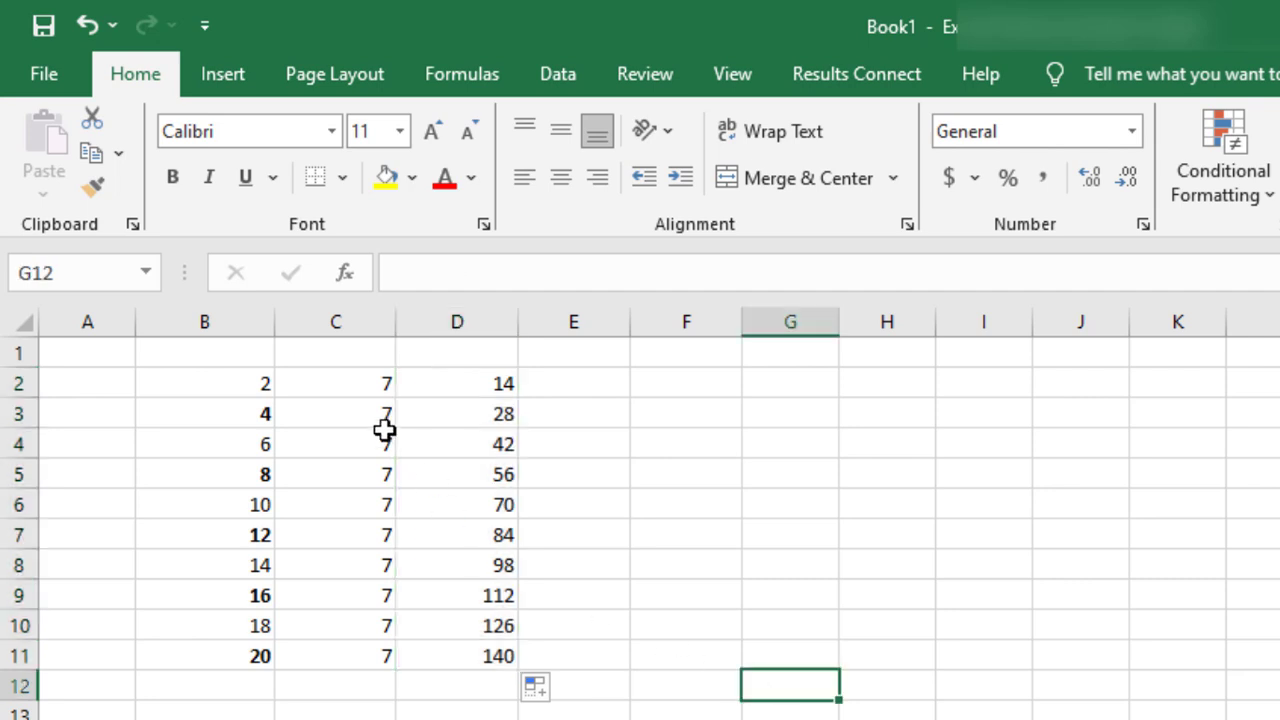
Examine which cells the formulas in D2, D3 and D7 refer to, without changing them.
left_click(487, 378)
double_click(489, 380)
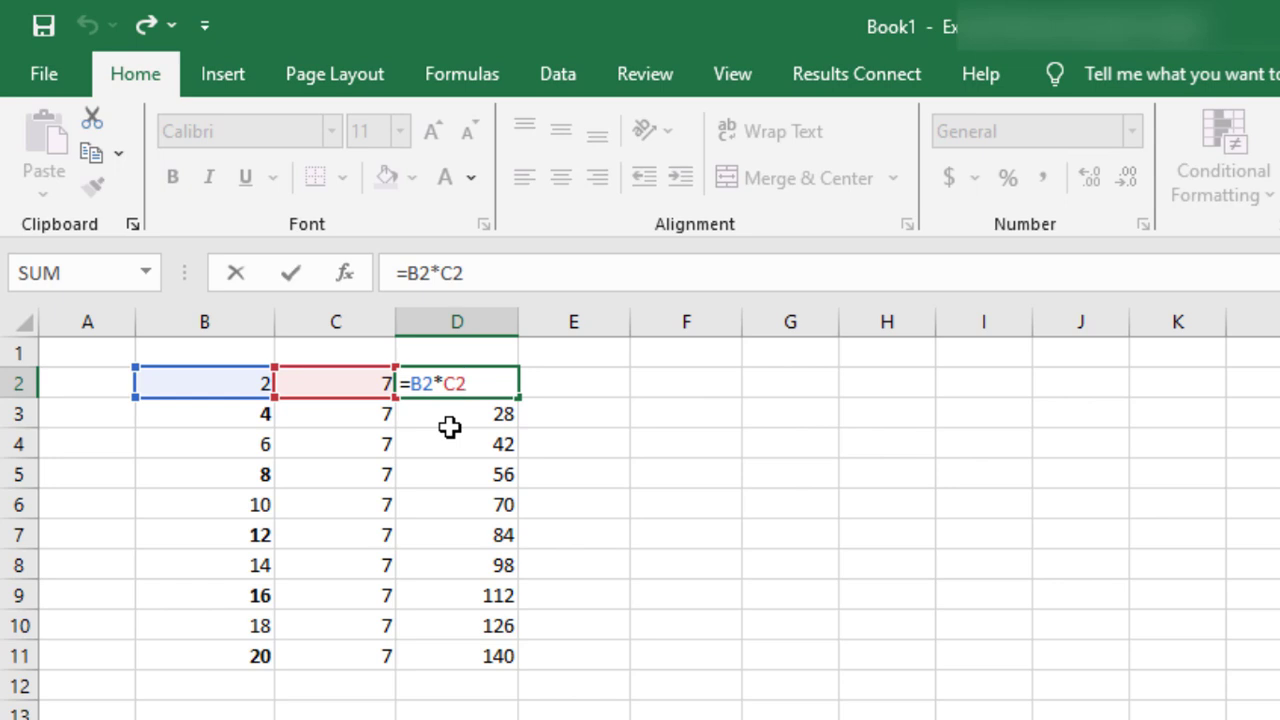
key("Escape")
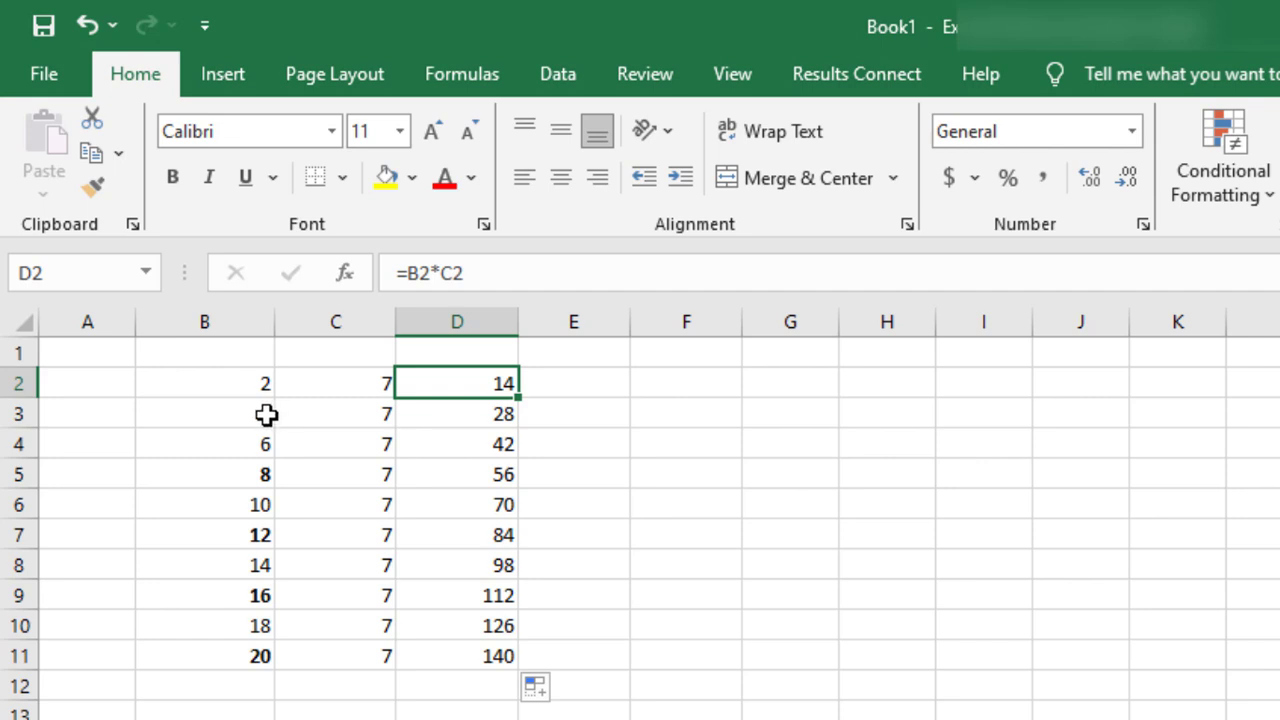
left_click(502, 416)
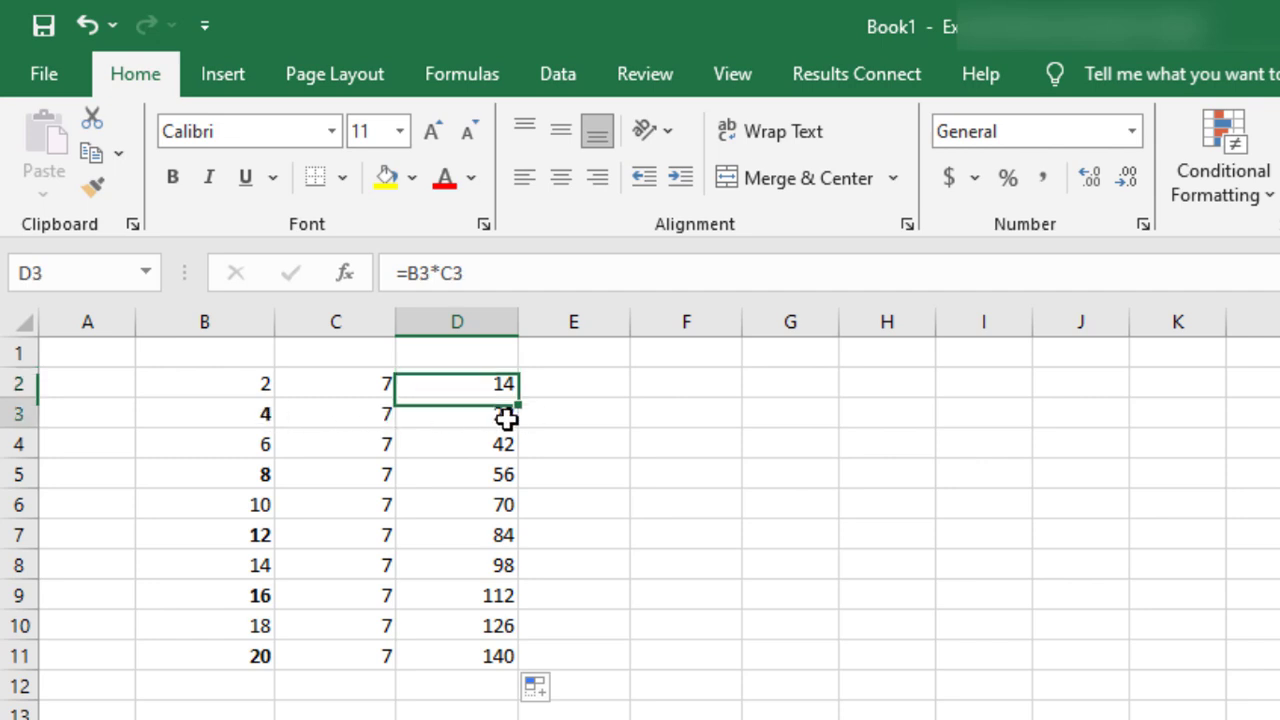
double_click(505, 417)
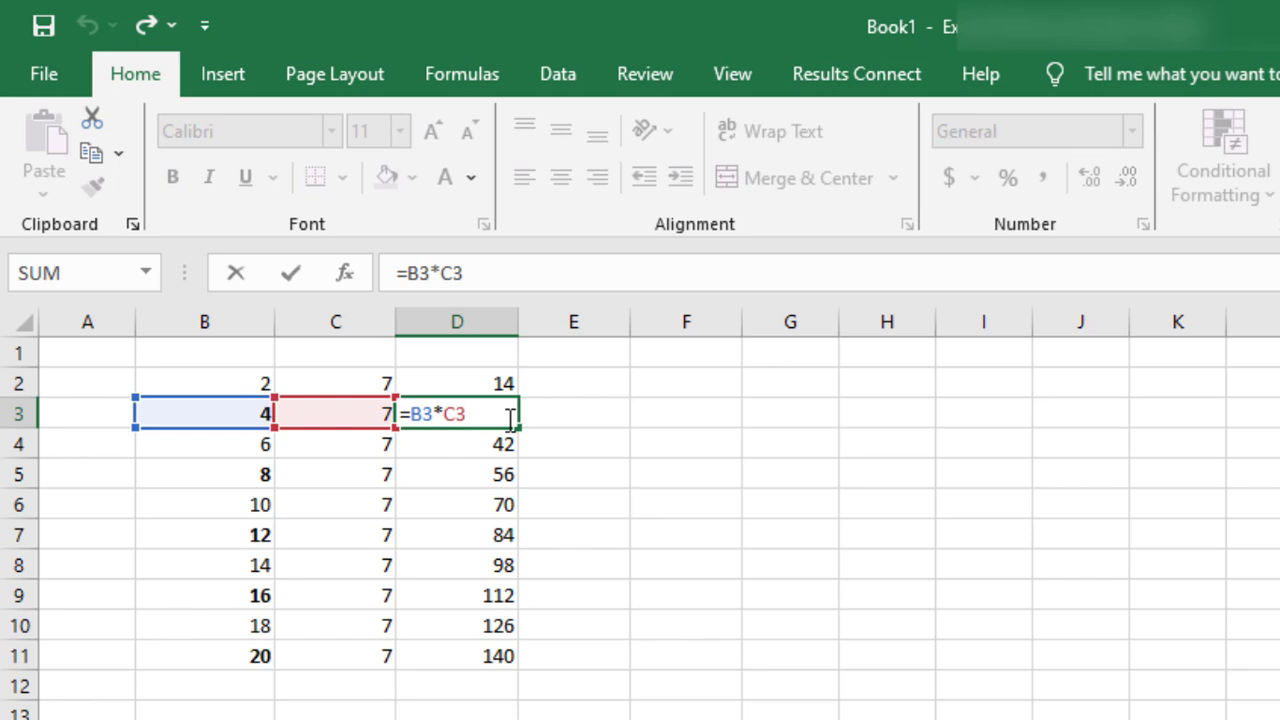
left_click(470, 540)
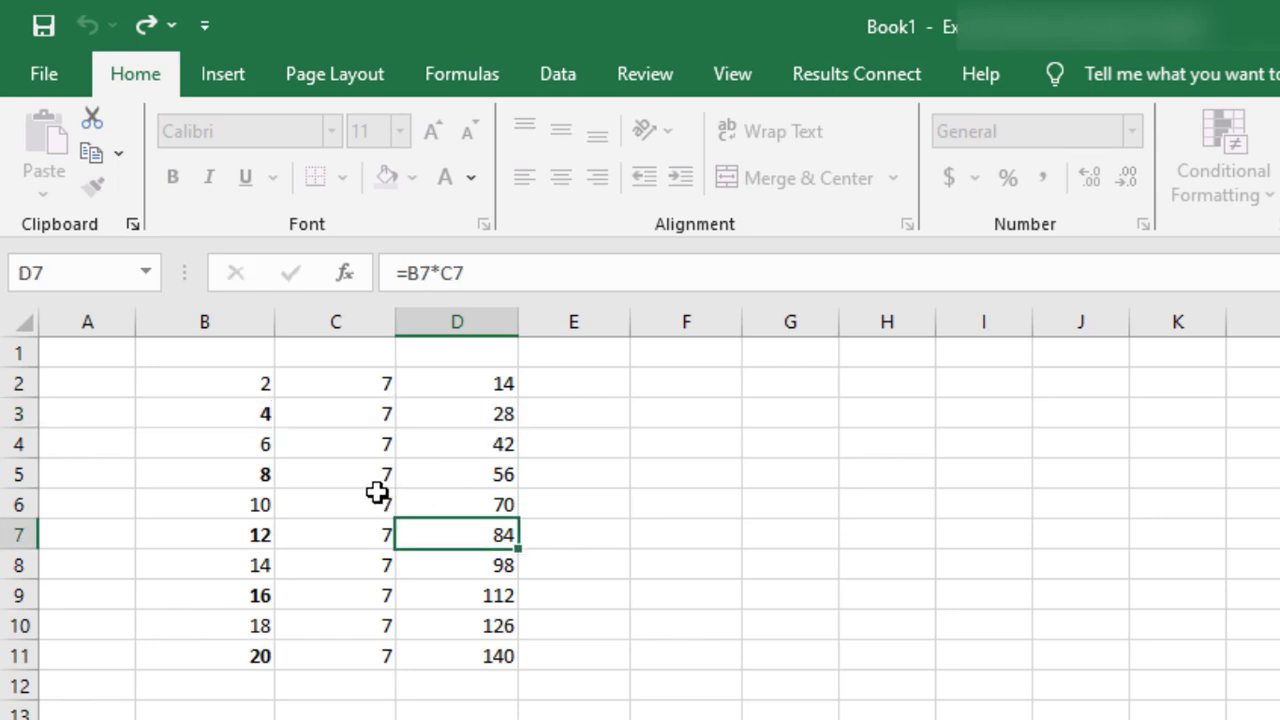
double_click(492, 534)
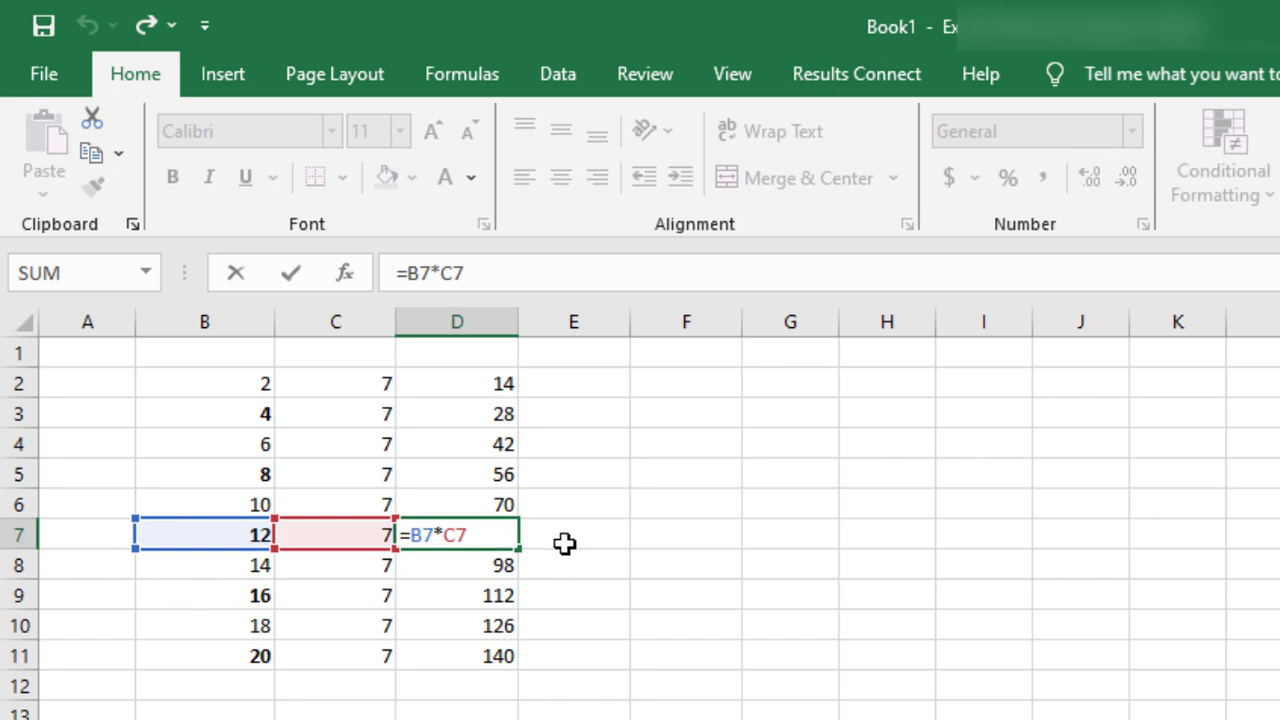
left_click(545, 598)
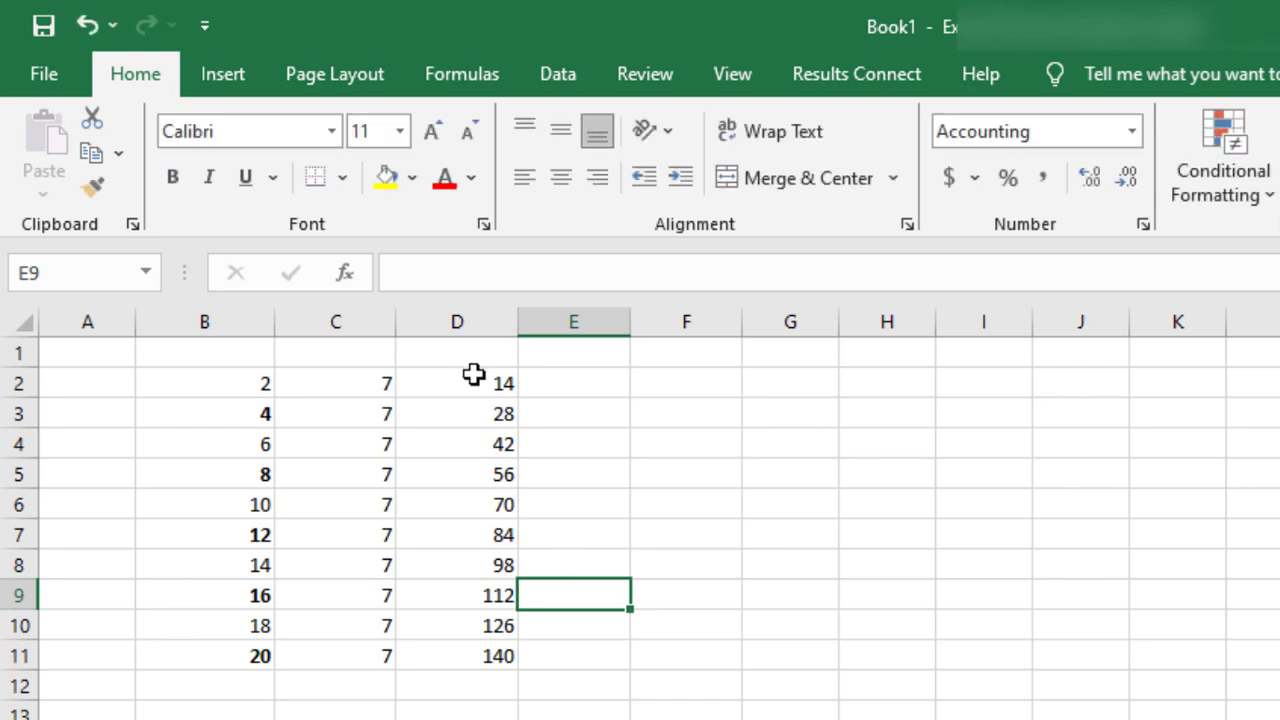
Fill the formulas of D2:D11 across to column J and check which cells the formula in G9 refers to.
left_click_drag(489, 383, 1080, 719)
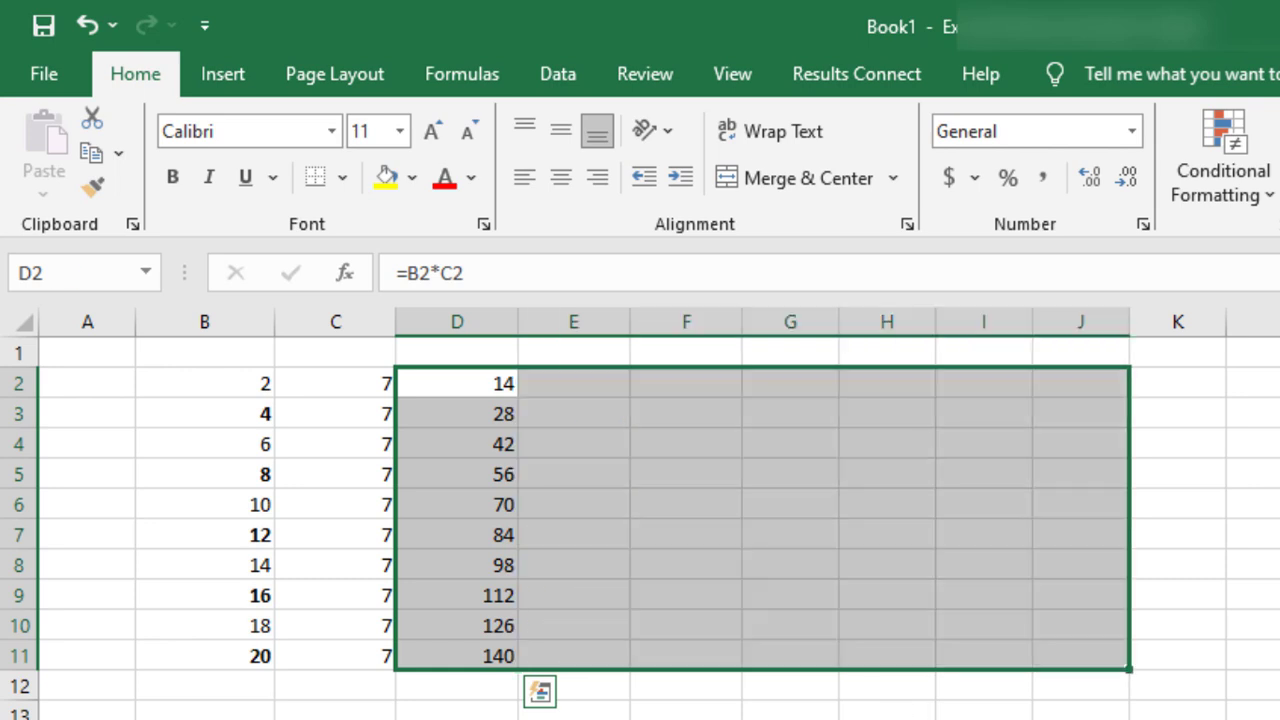
left_click(800, 597)
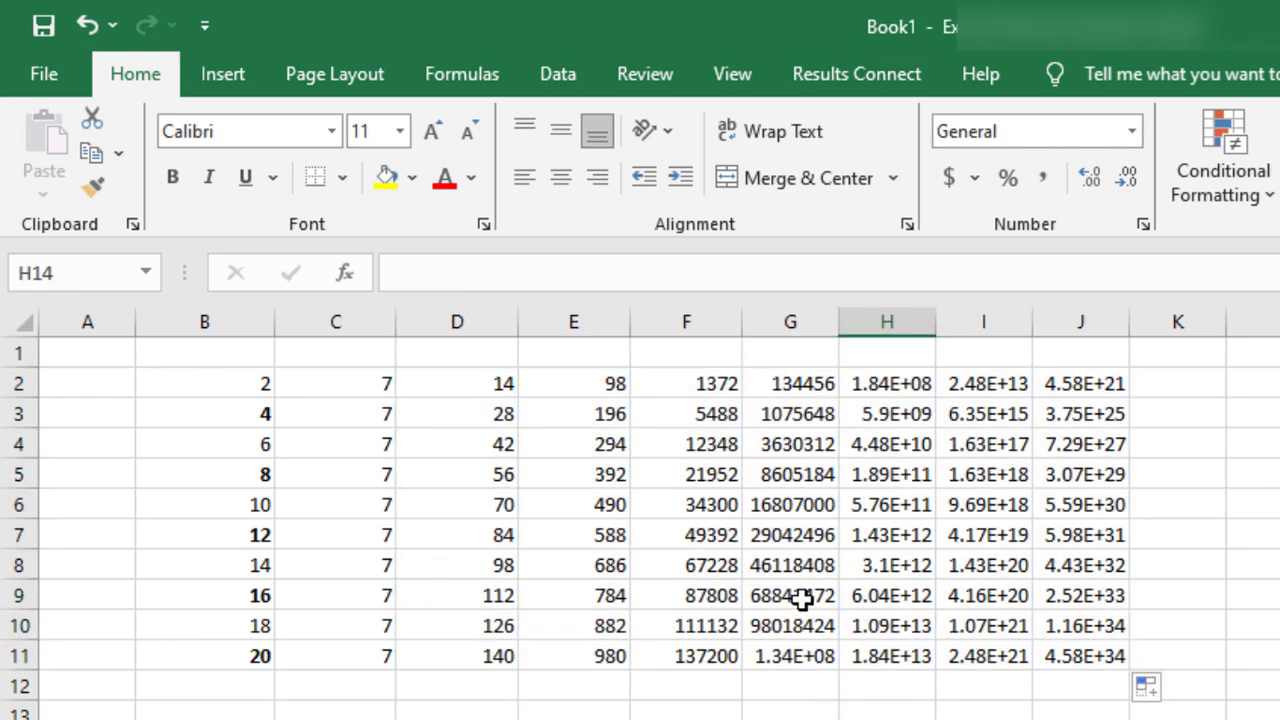
double_click(800, 597)
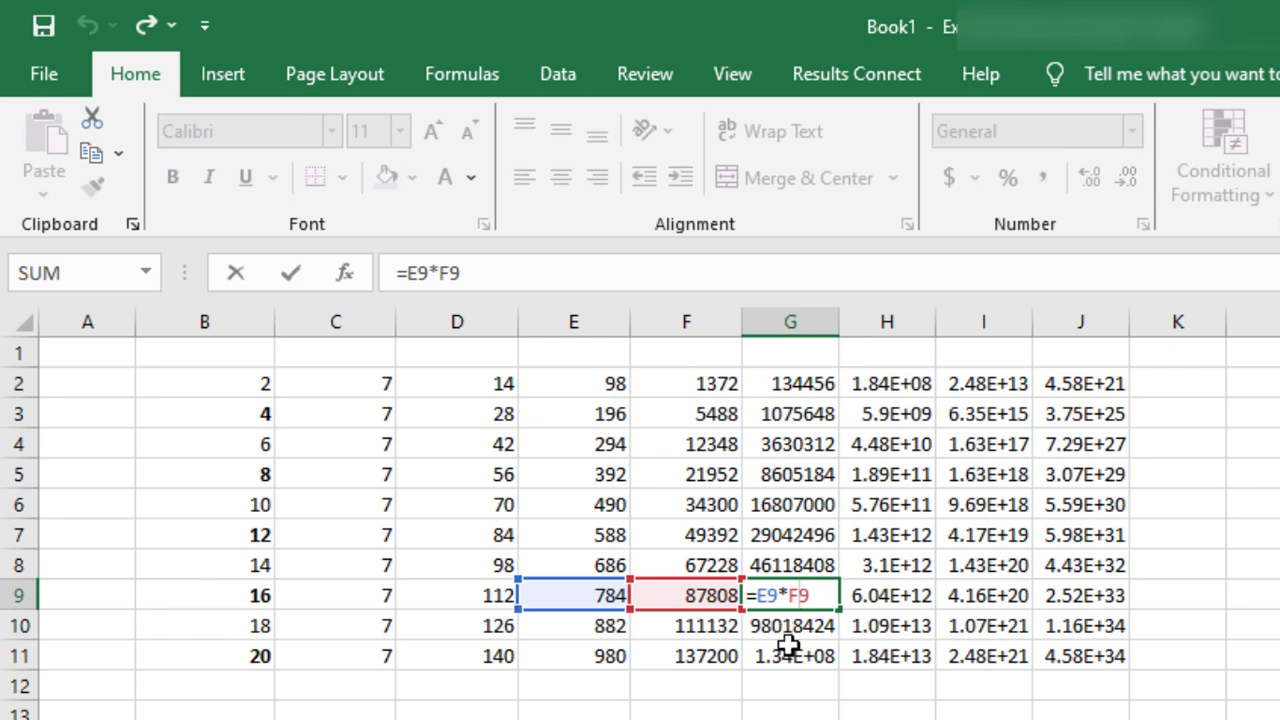
left_click(848, 714)
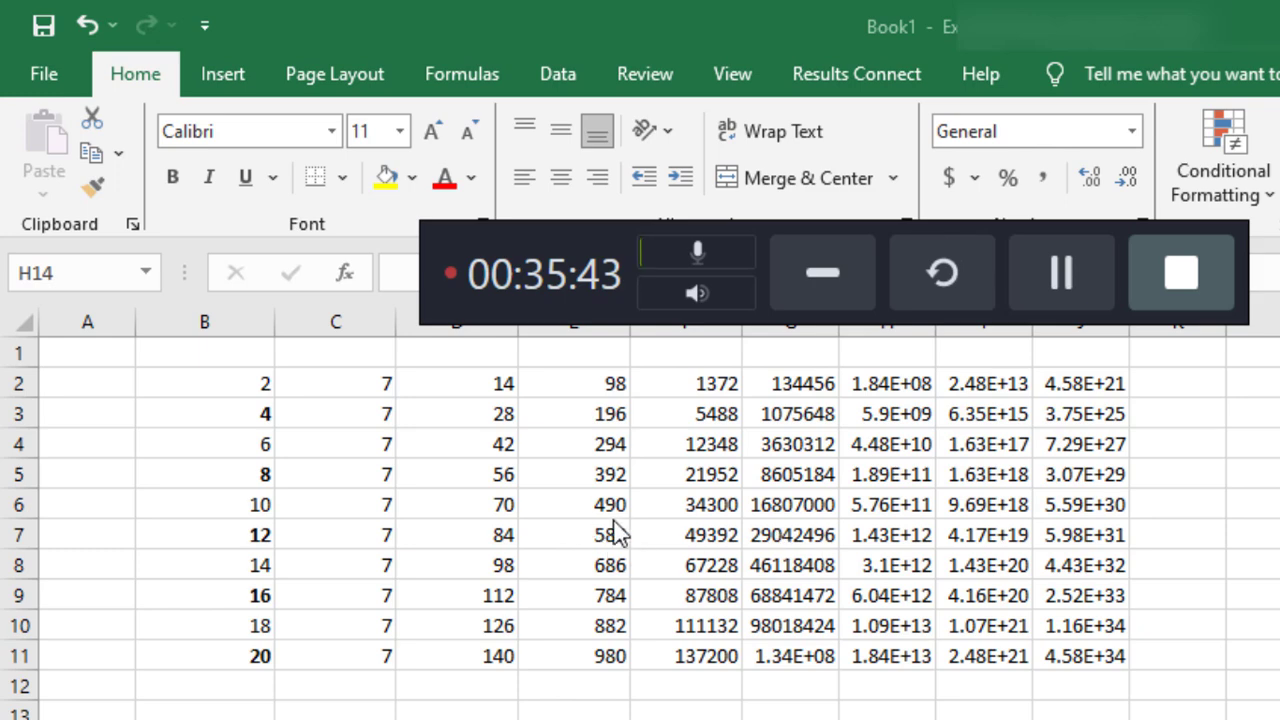
Clear the copied formulas from columns E to J.
left_click(446, 386)
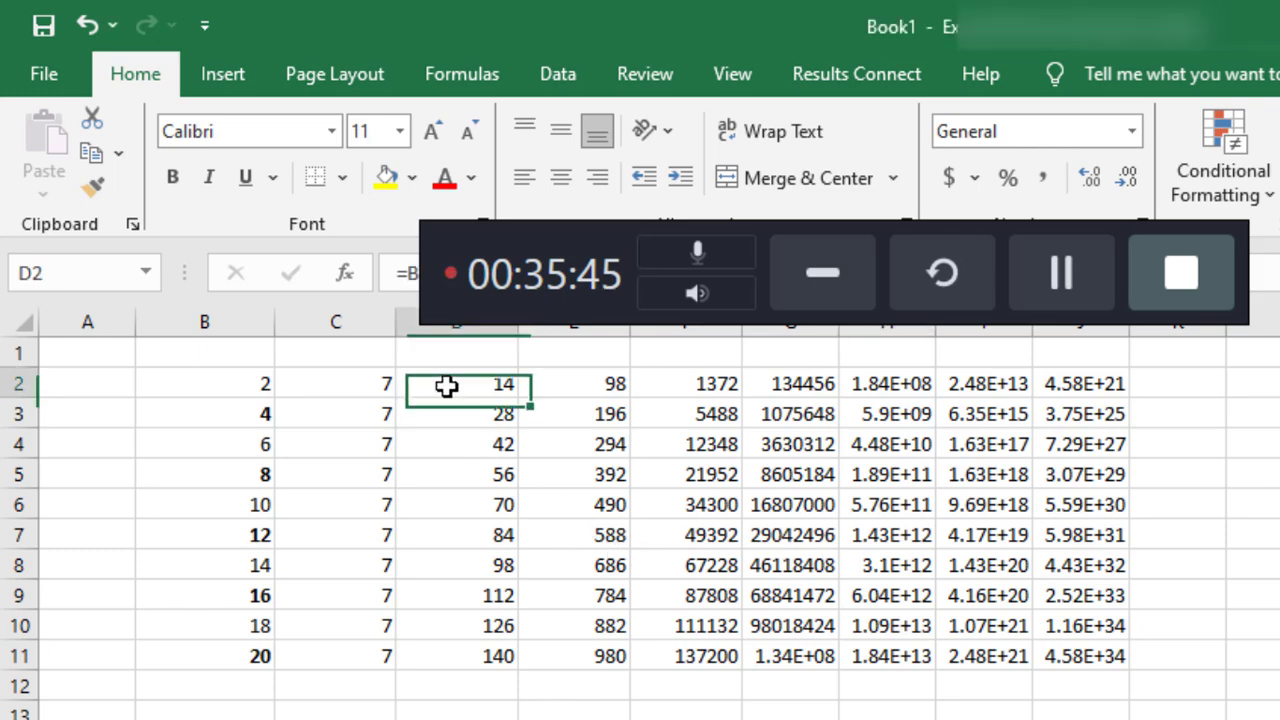
left_click_drag(451, 389, 1062, 670)
left_click(575, 444)
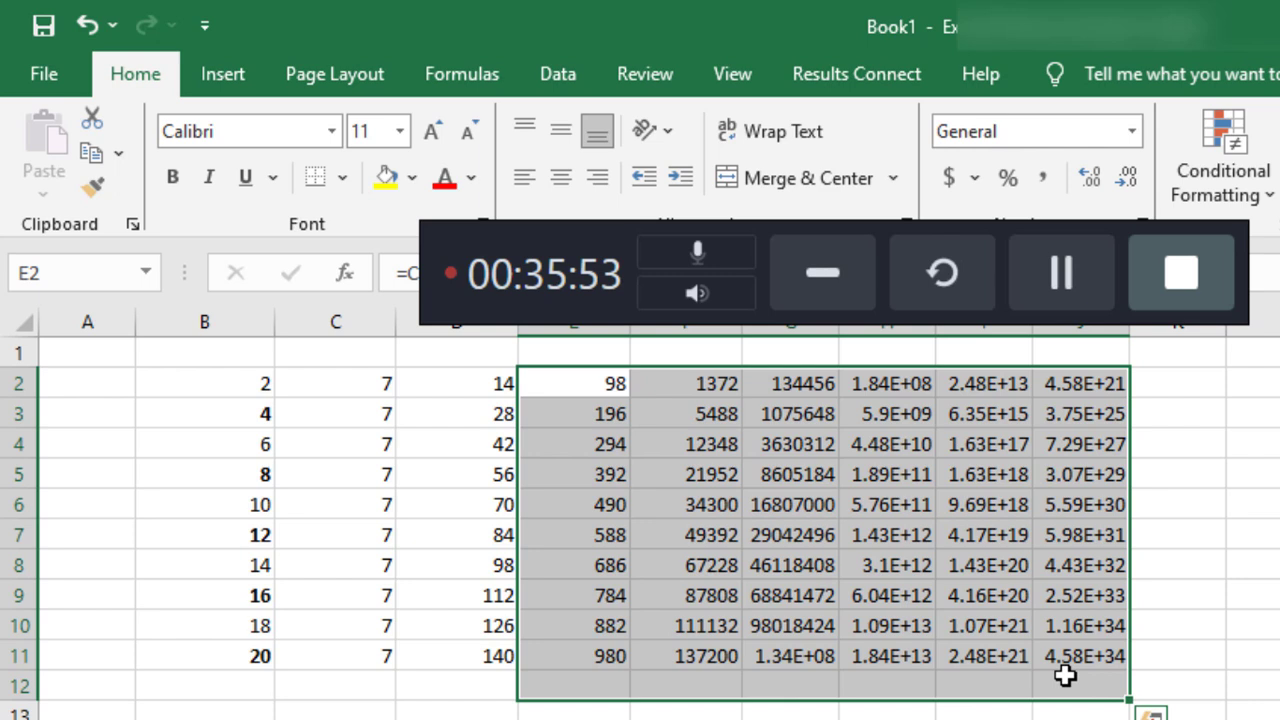
key("Delete")
Clear the filled formulas from D3:D11, keeping only the one in D2.
left_click(492, 422)
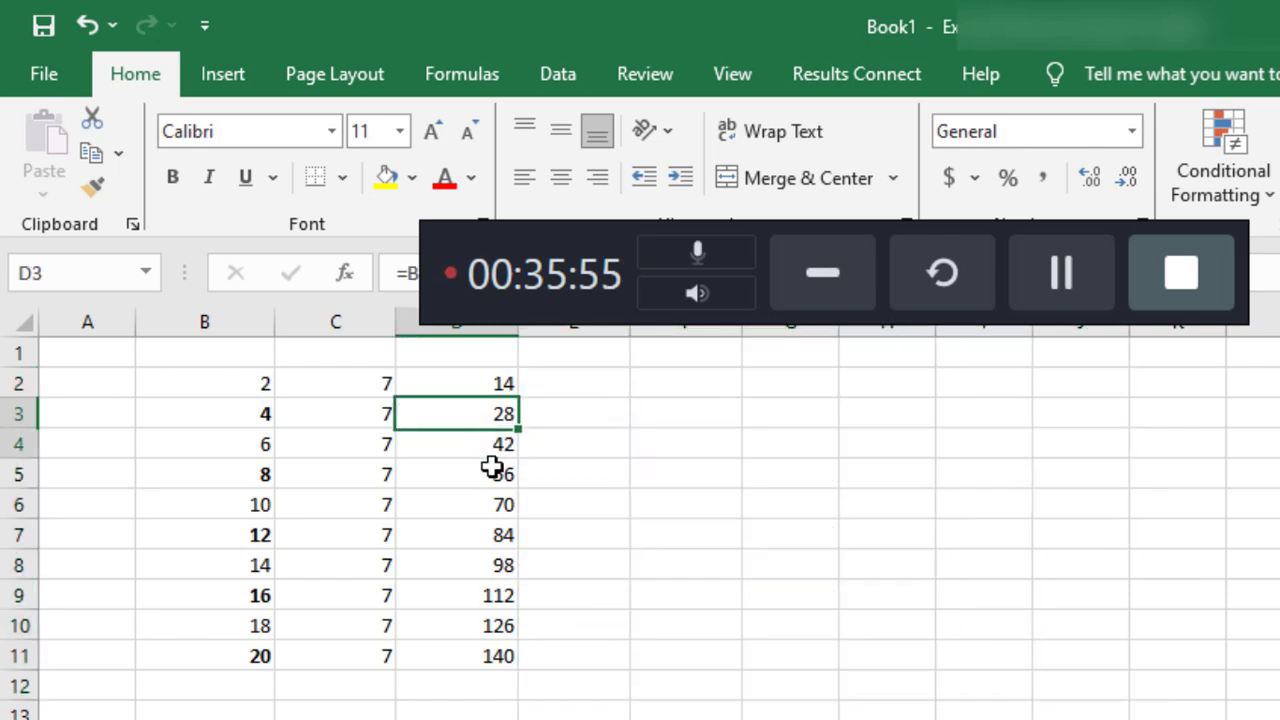
left_click_drag(492, 466, 517, 656)
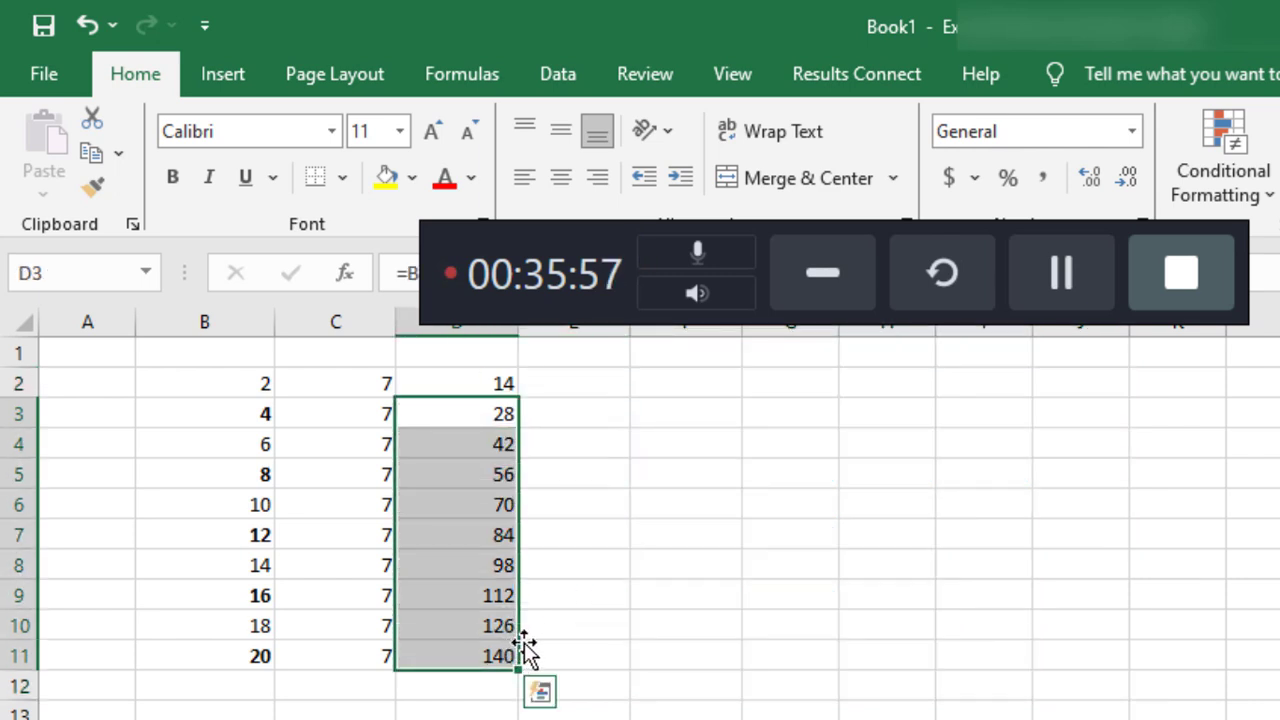
key("Delete")
left_click(691, 654)
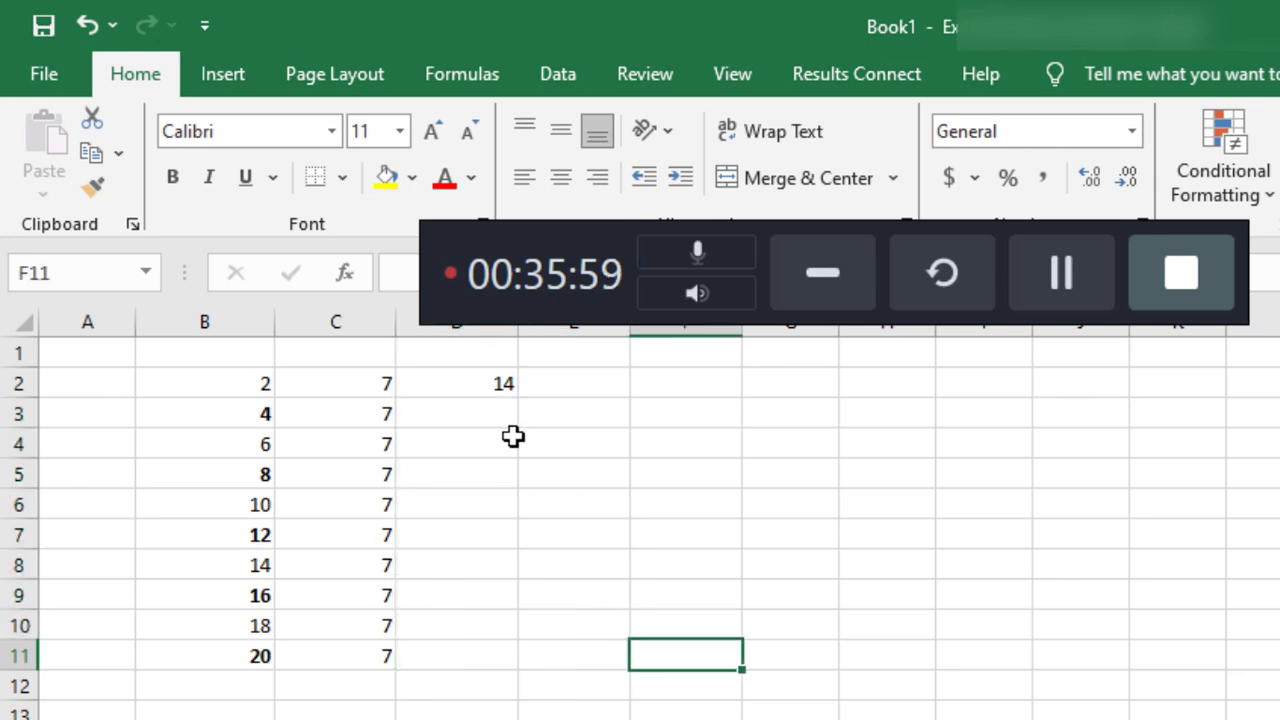
double_click(494, 382)
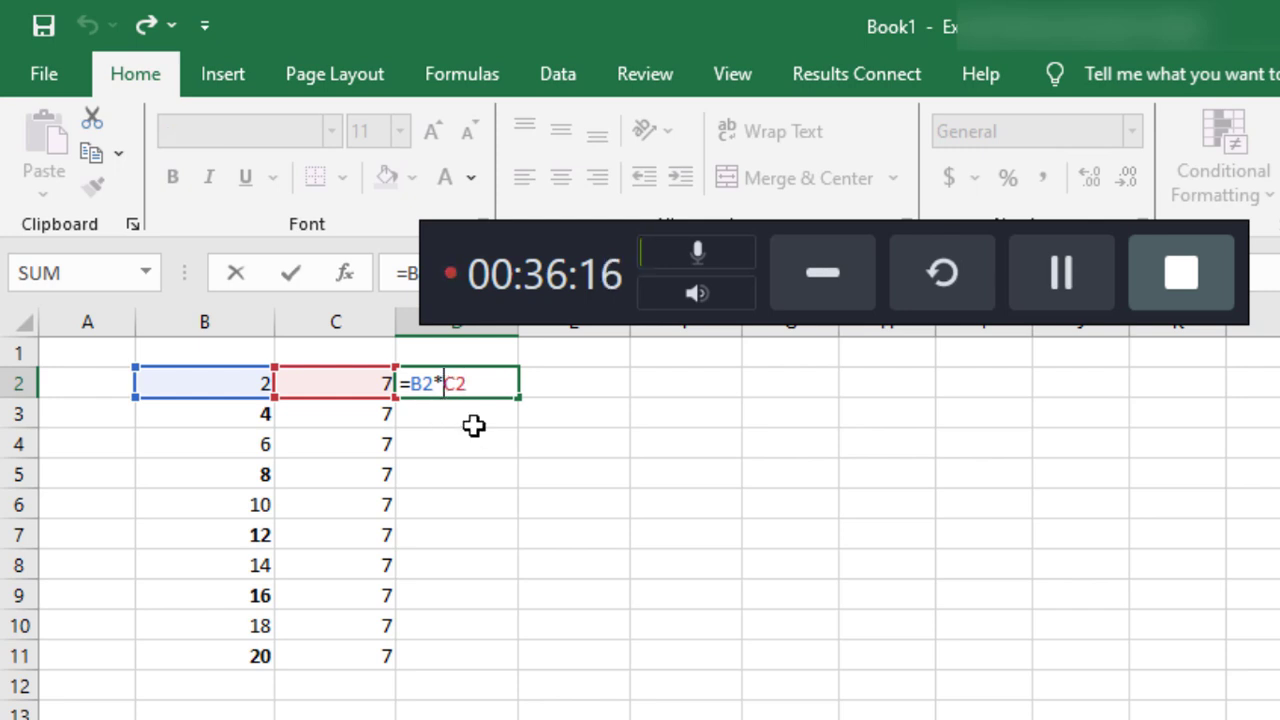
type("B")
left_click(1064, 284)
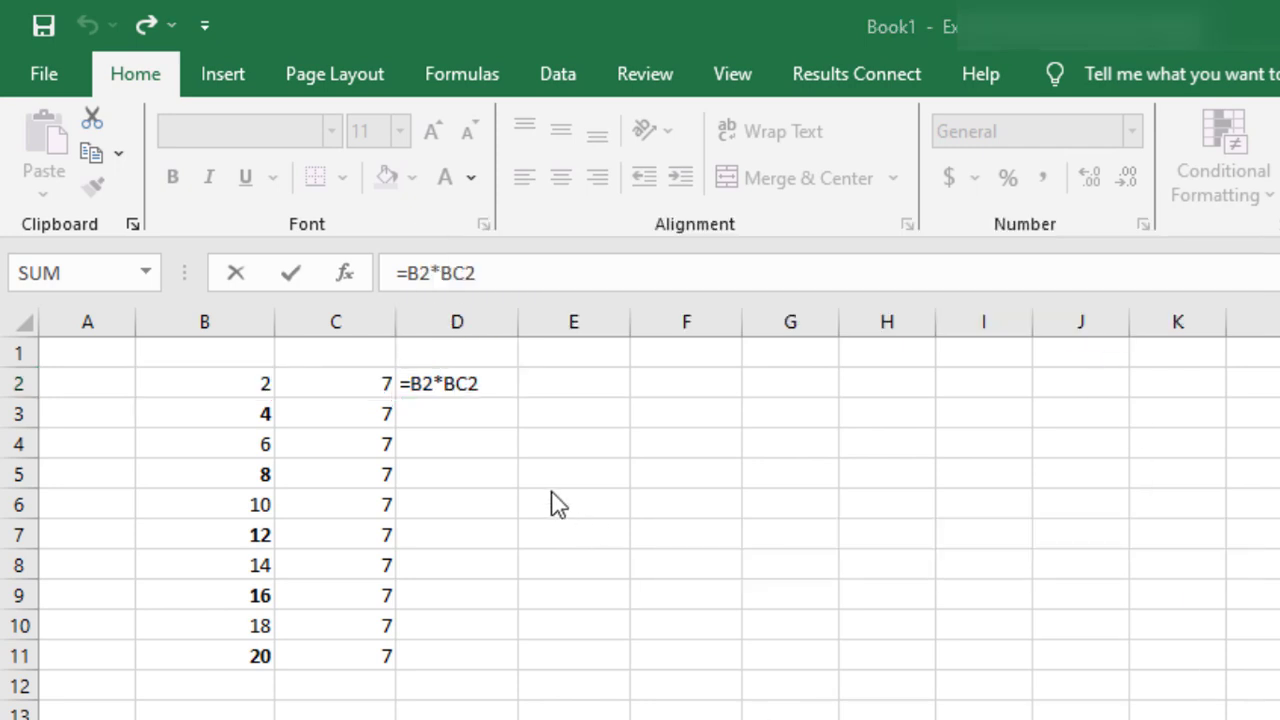
left_click(428, 397)
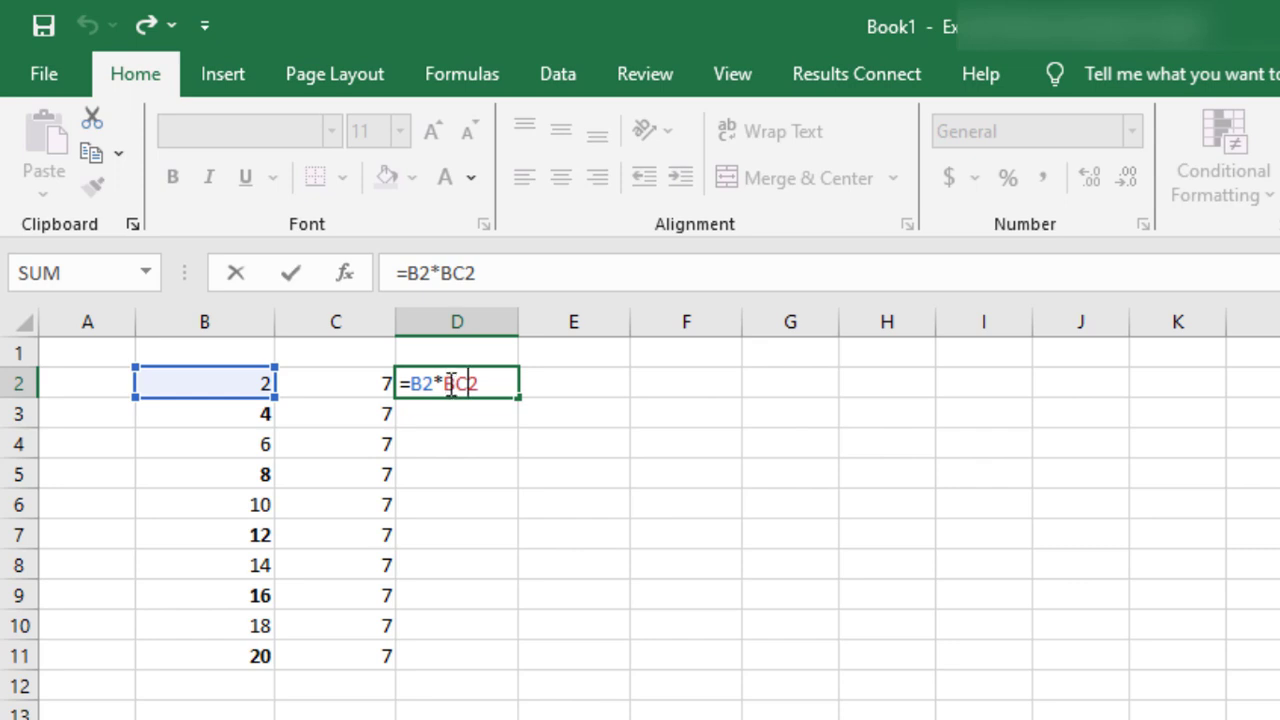
left_click(462, 390)
type("$")
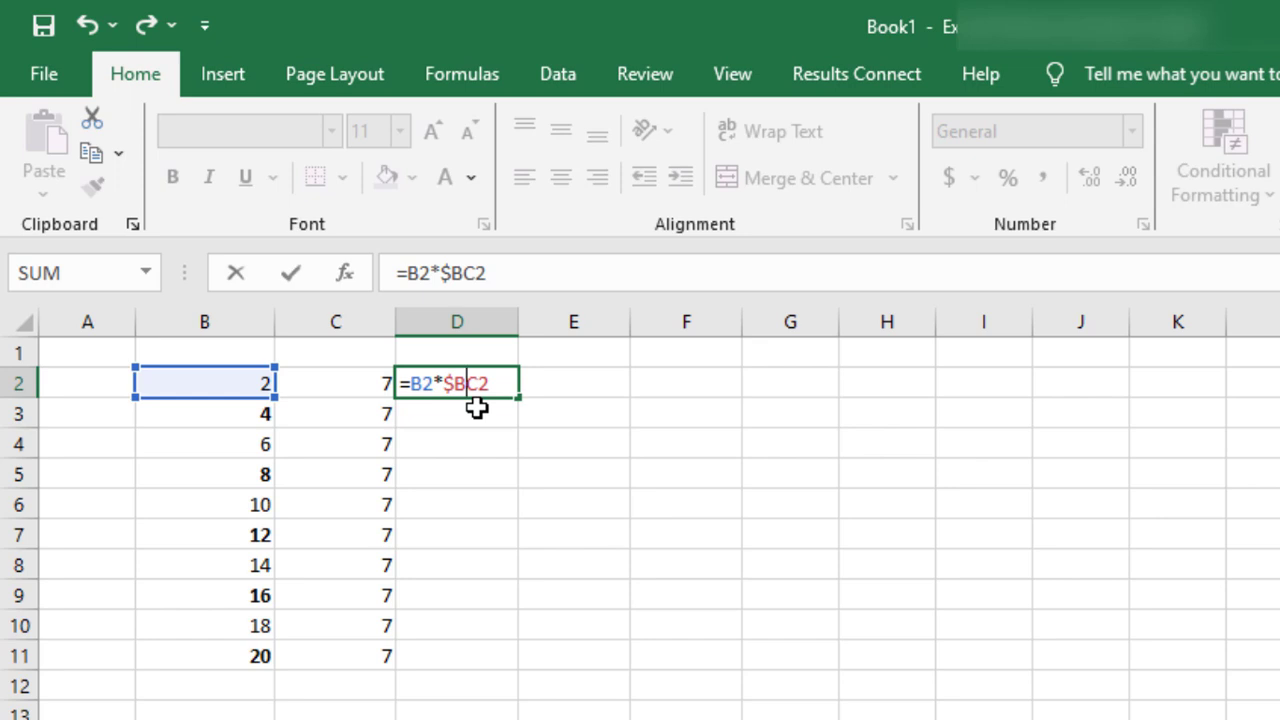
key("Escape")
left_click(483, 432)
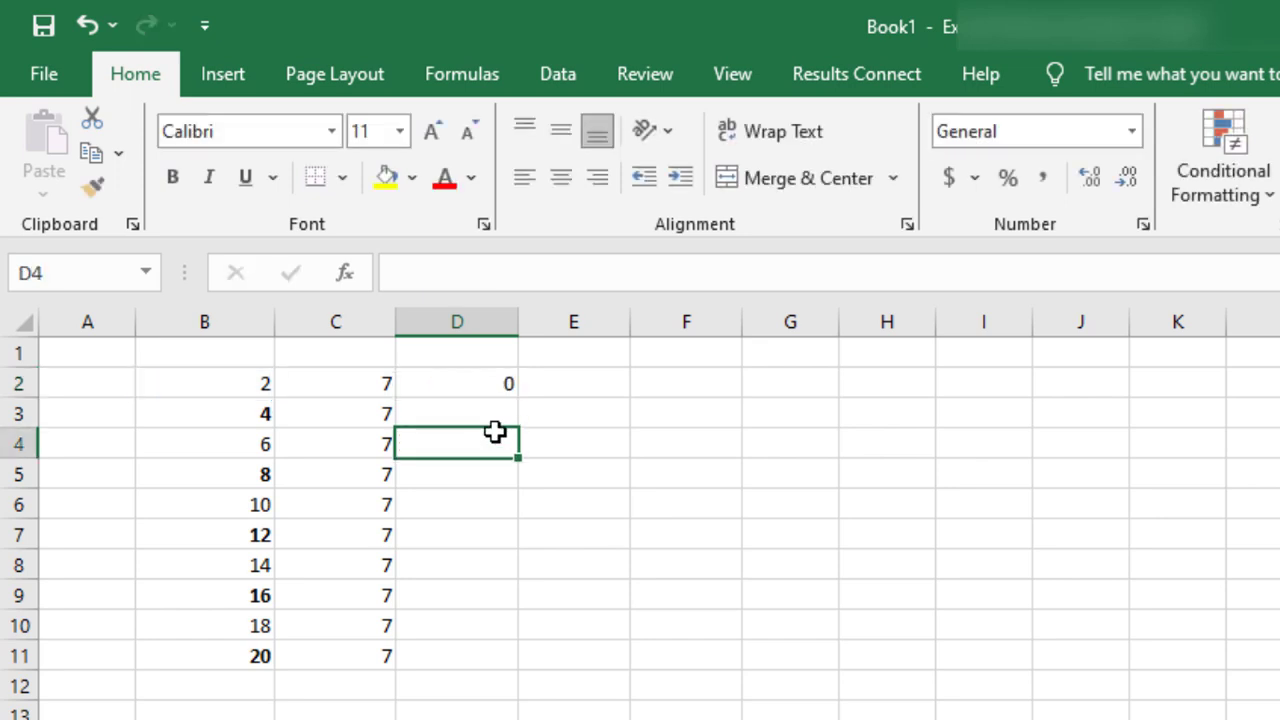
Correct the formula in D2 so that it reads =B2*C2.
left_click(493, 390)
double_click(491, 385)
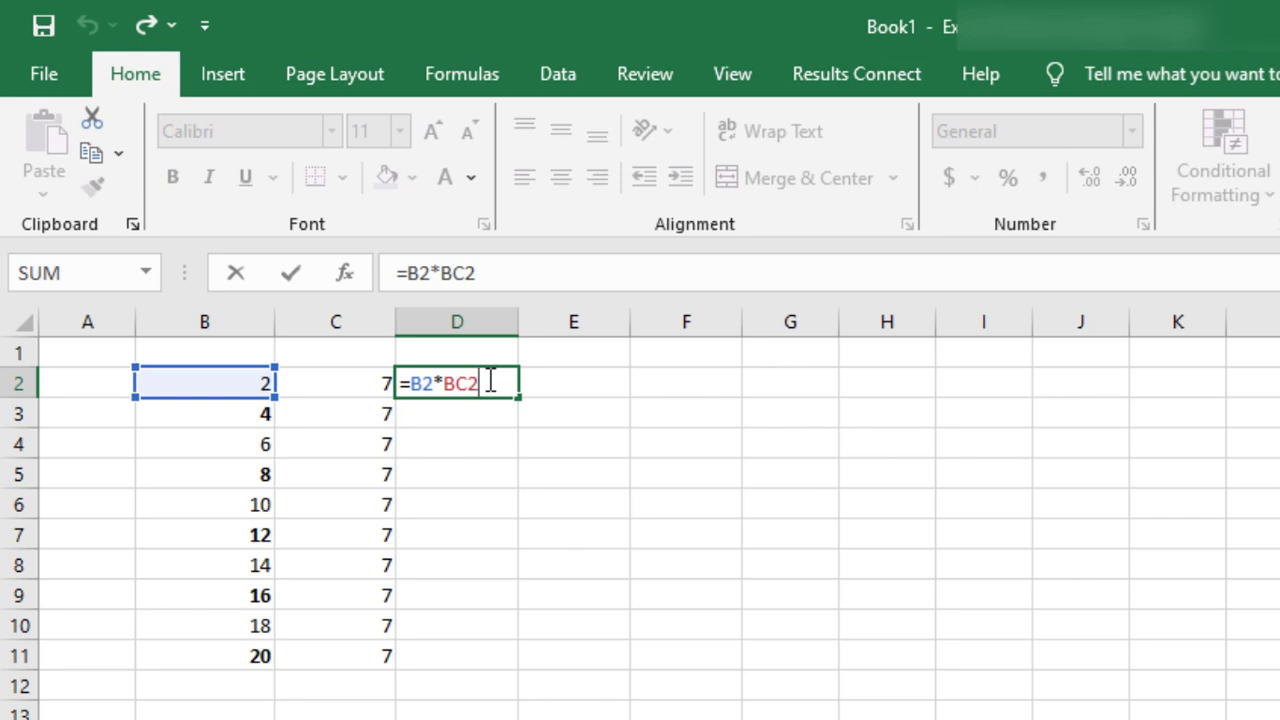
key("BackSpace")
key("BackSpace")
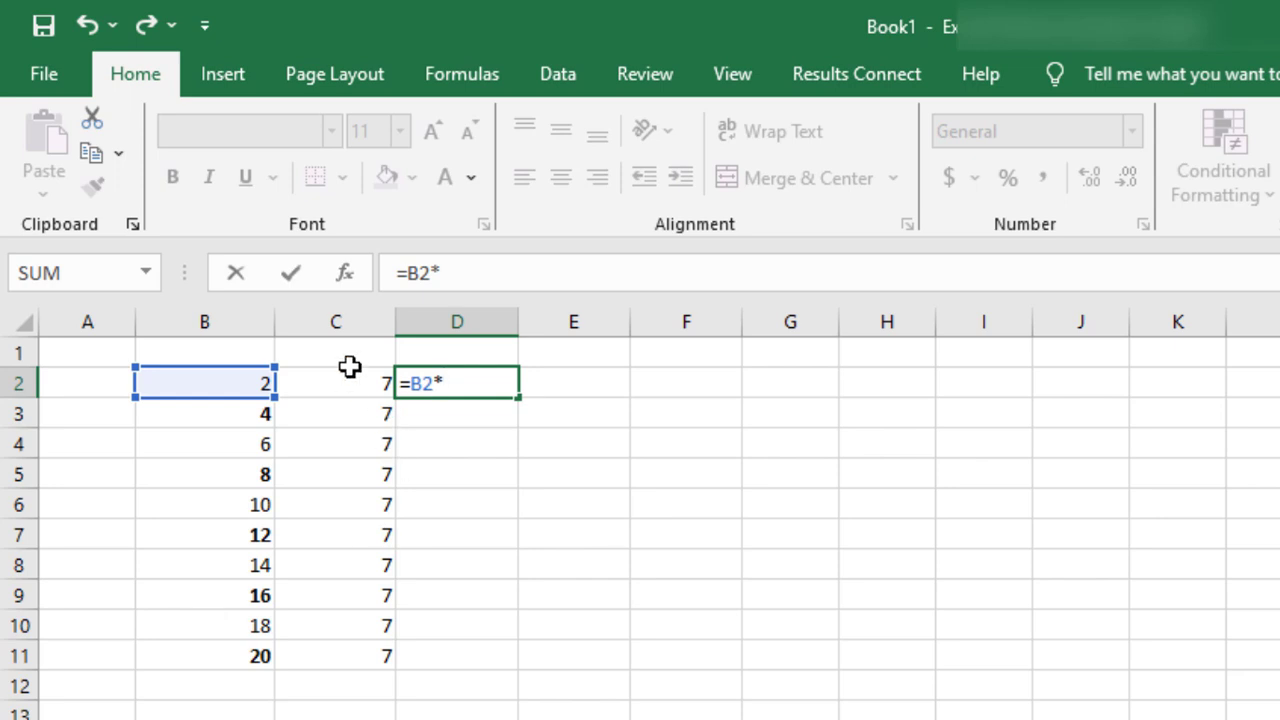
left_click(357, 377)
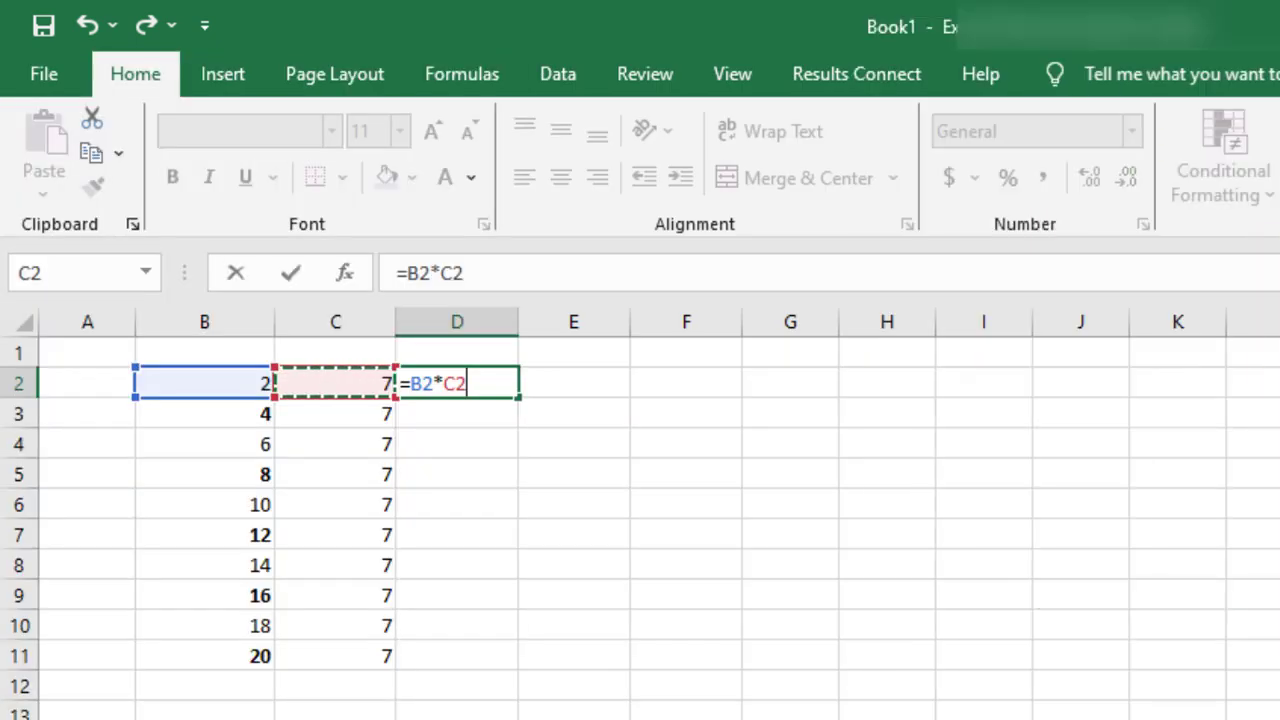
Lock only the column of the B2 reference, so that the formula in D2 reads =$B2*C2.
left_click(448, 384)
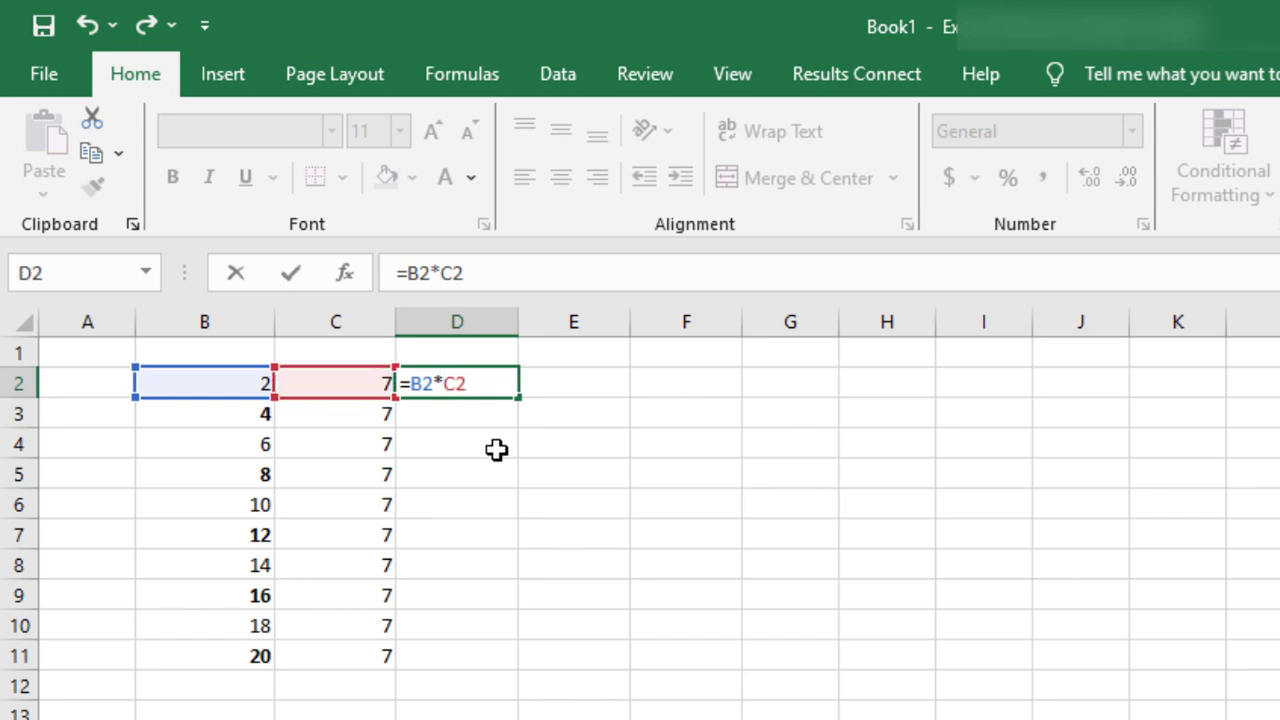
type("$")
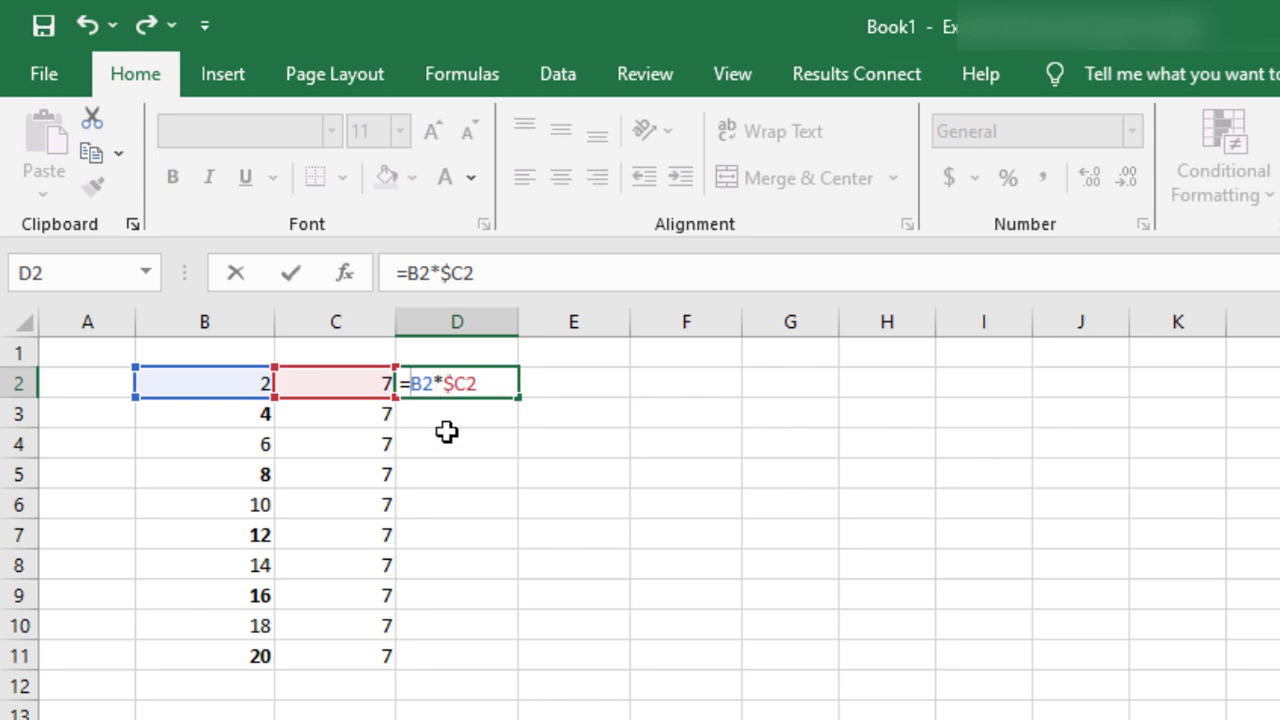
type("$")
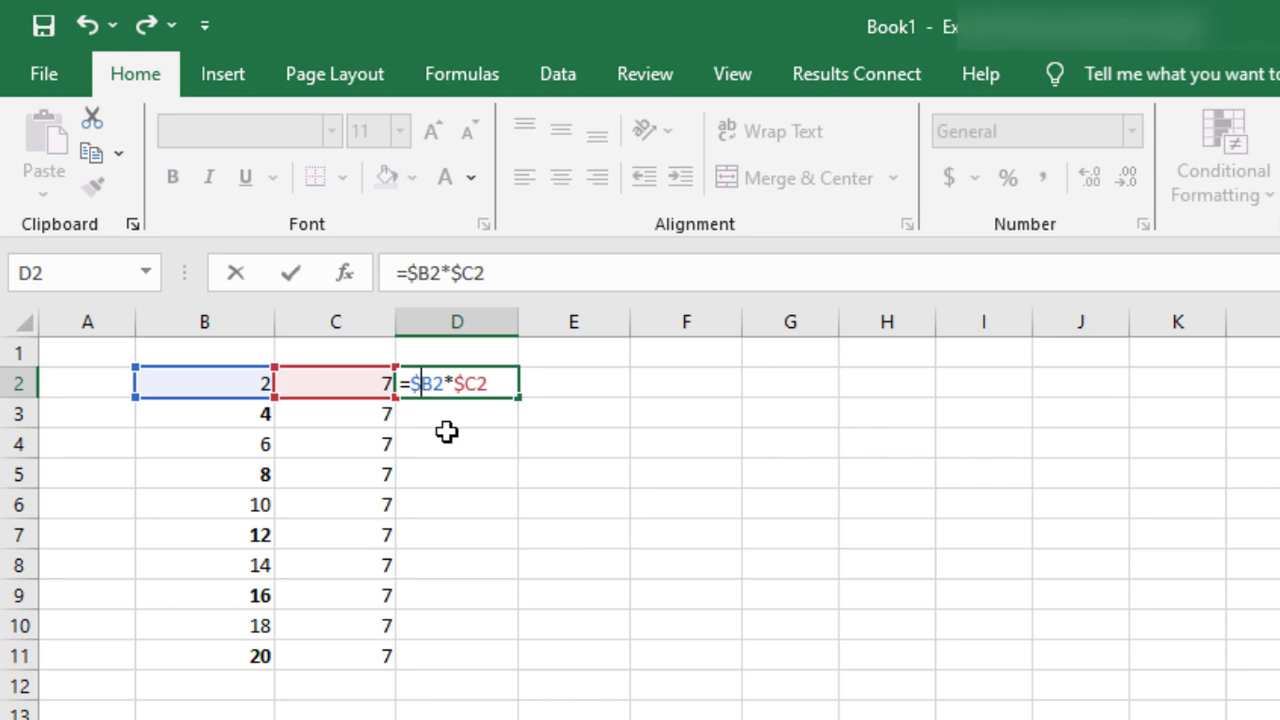
left_click(469, 383)
key("BackSpace")
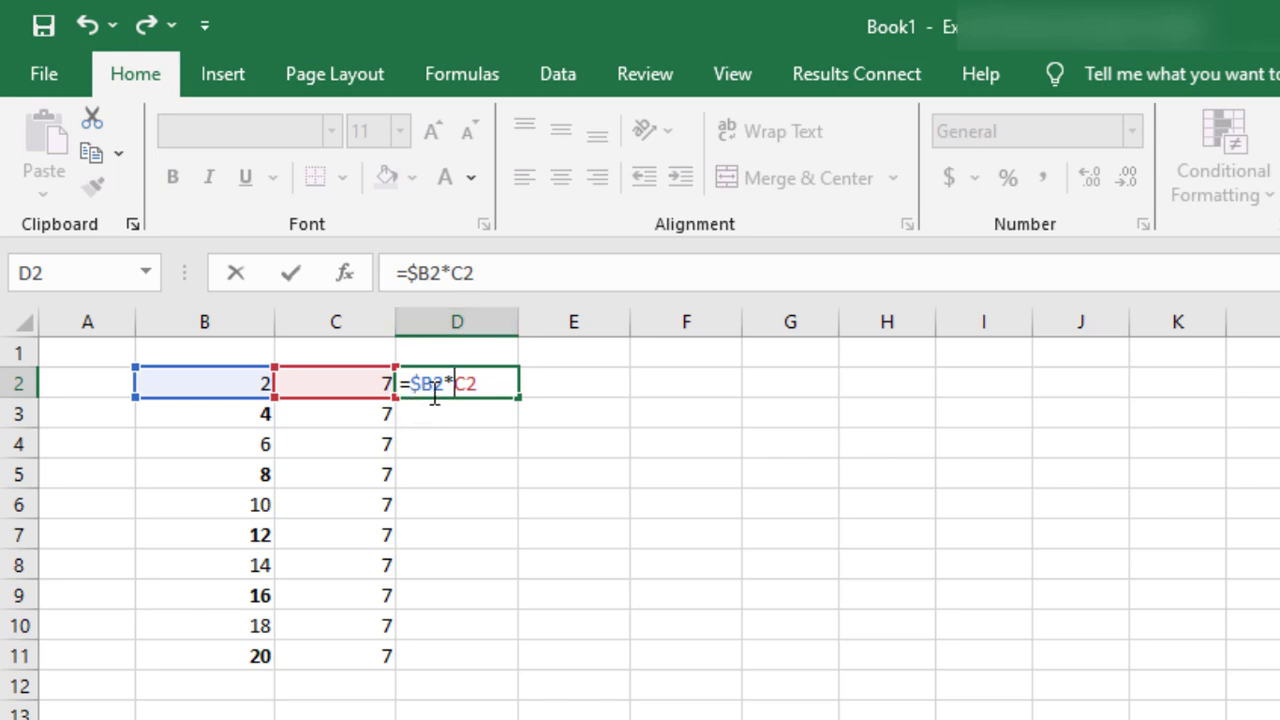
Try the fully absolute reference $B$2 in D2, restore it to $B2 and enter the formula =$B2*C2.
left_click_drag(437, 389, 474, 398)
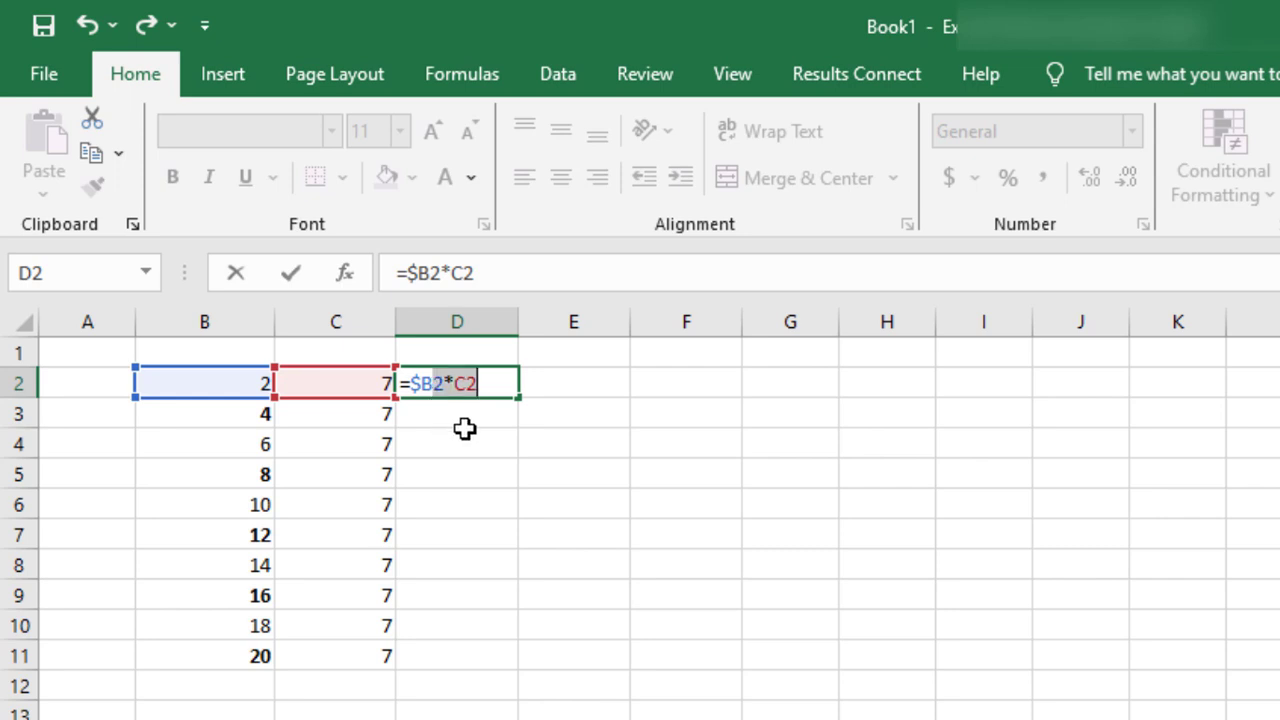
left_click(434, 387)
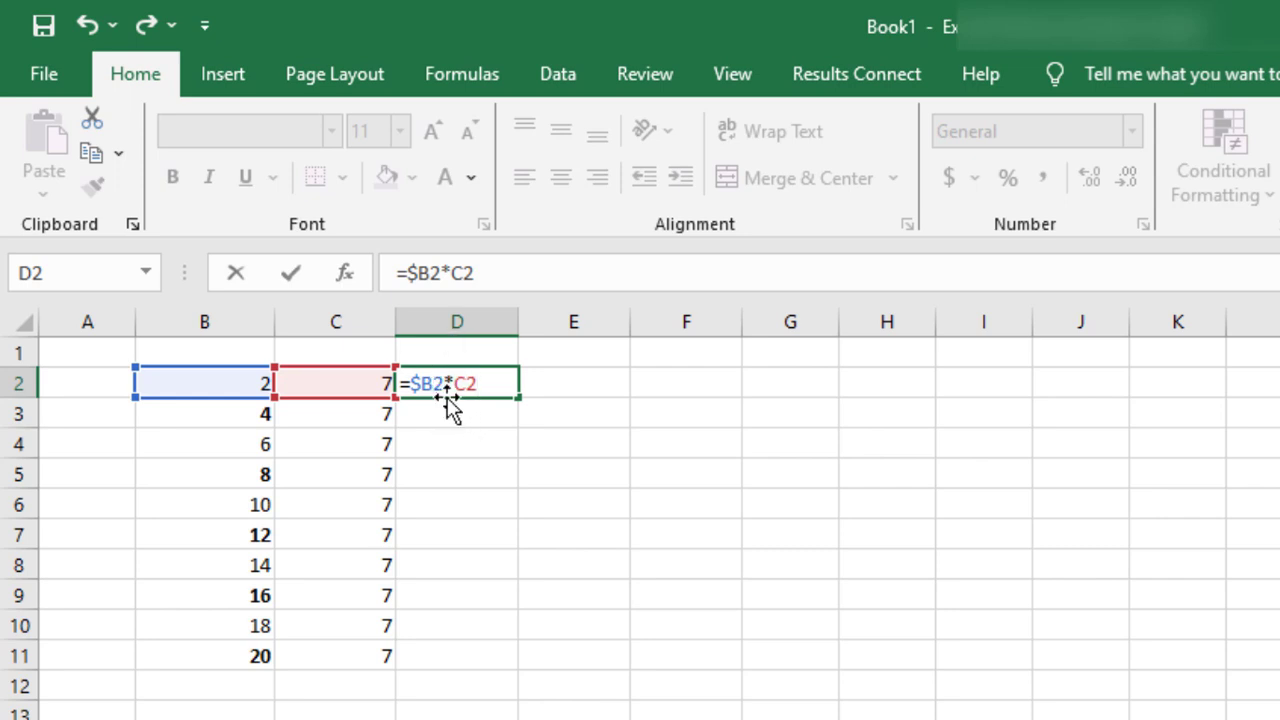
type("$")
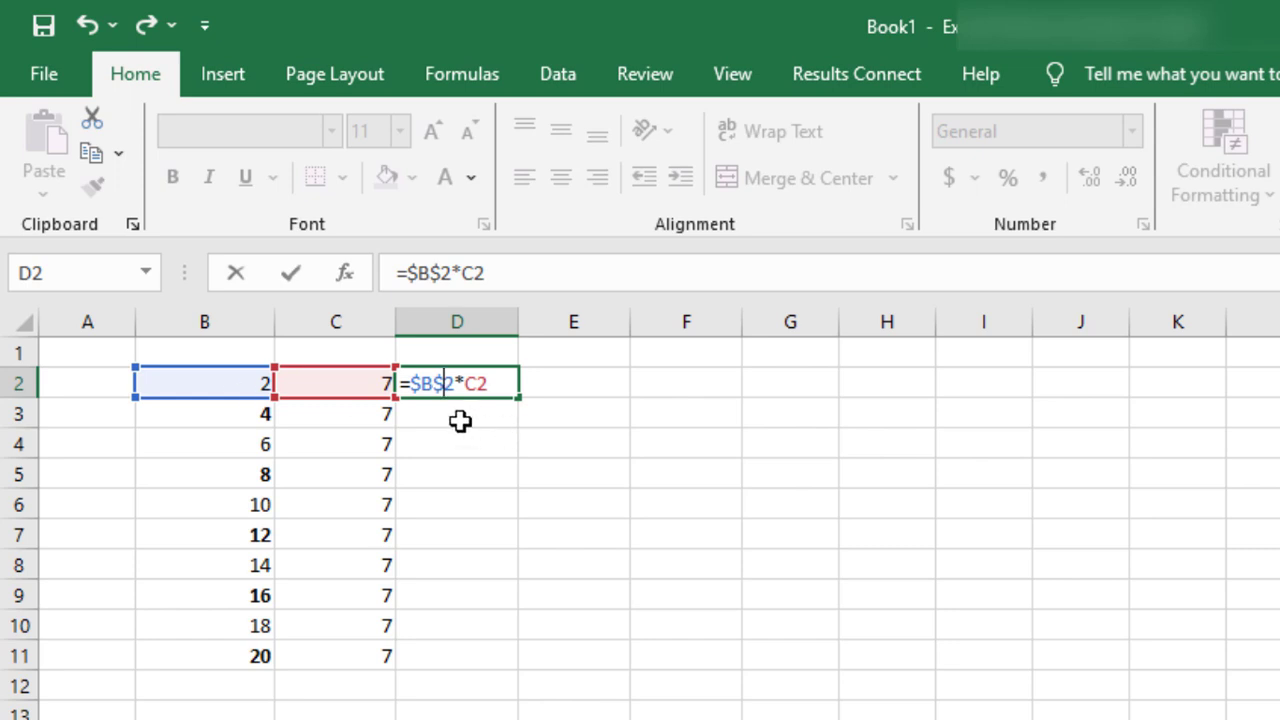
key("BackSpace")
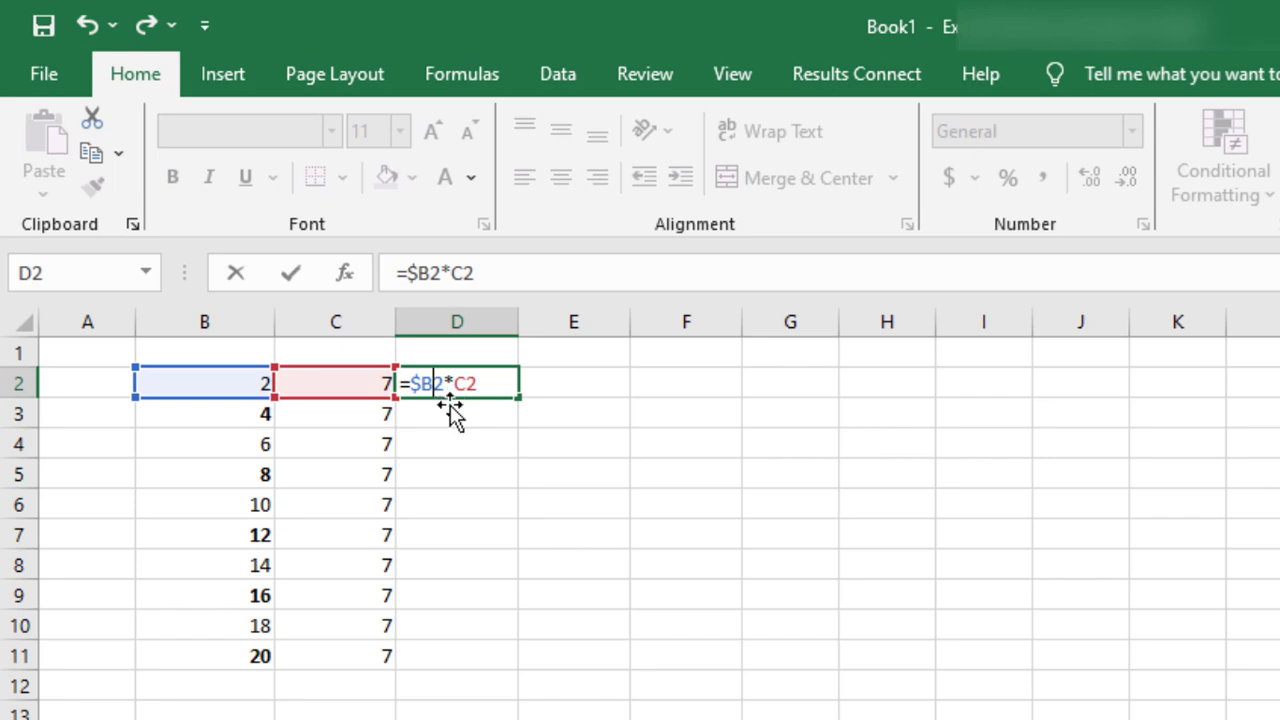
key("Return")
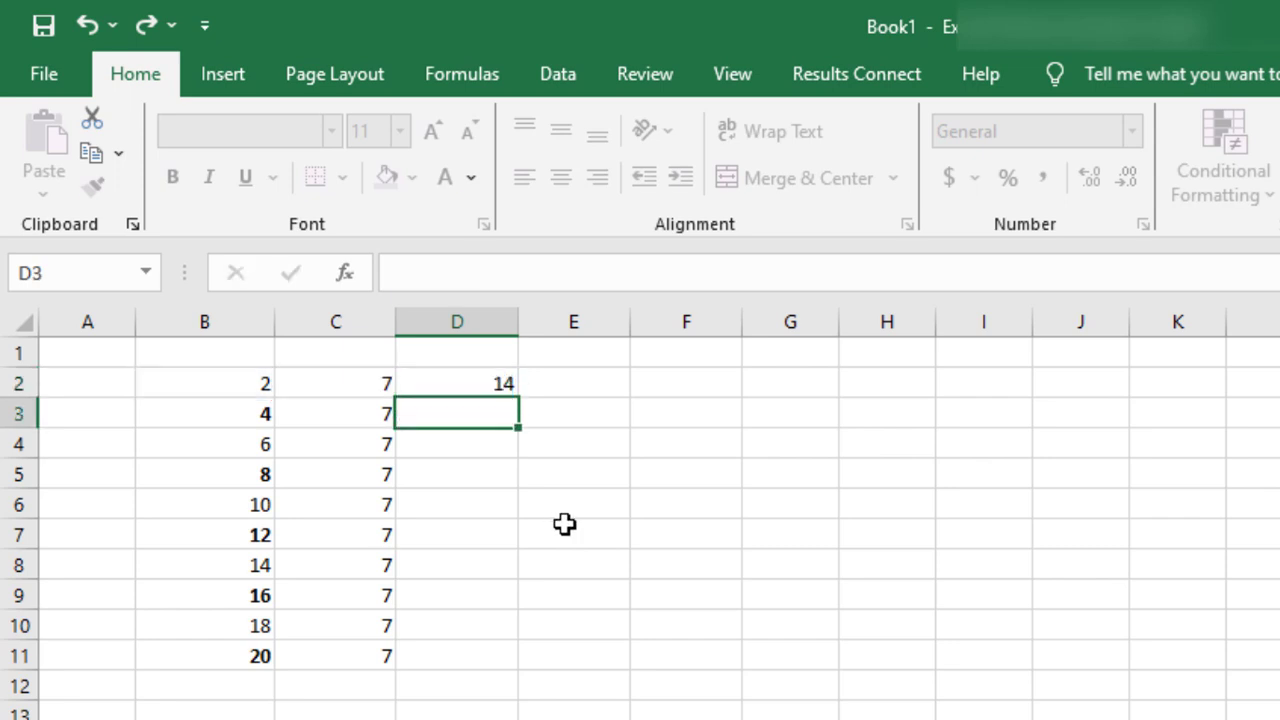
Fill the formula of D2 down to D11 and across to column I.
left_click(492, 385)
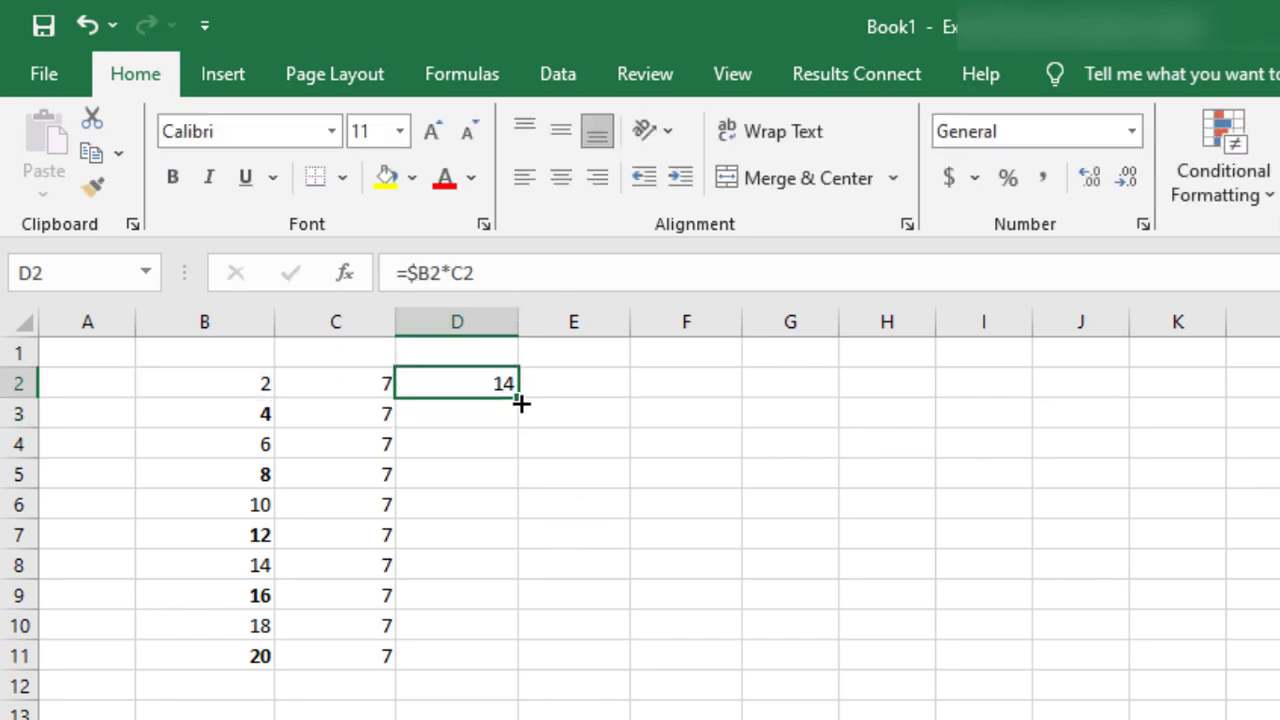
left_click_drag(517, 400, 578, 638)
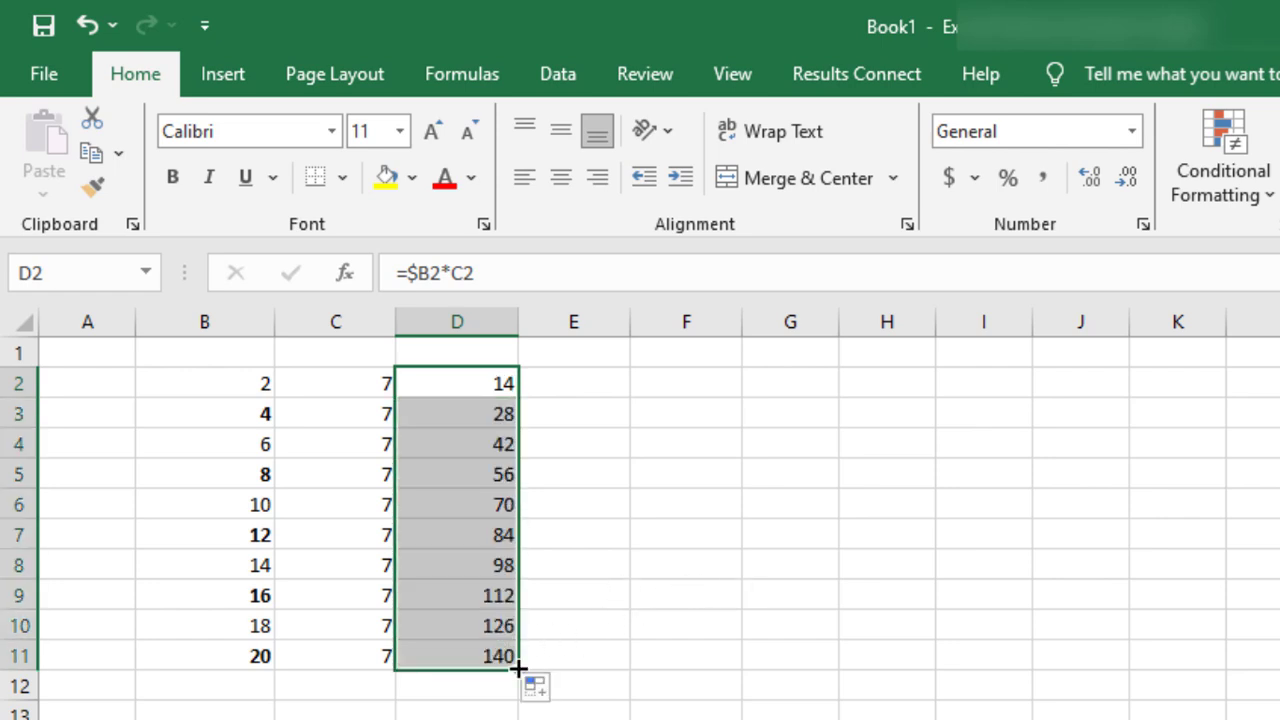
left_click_drag(519, 668, 1043, 697)
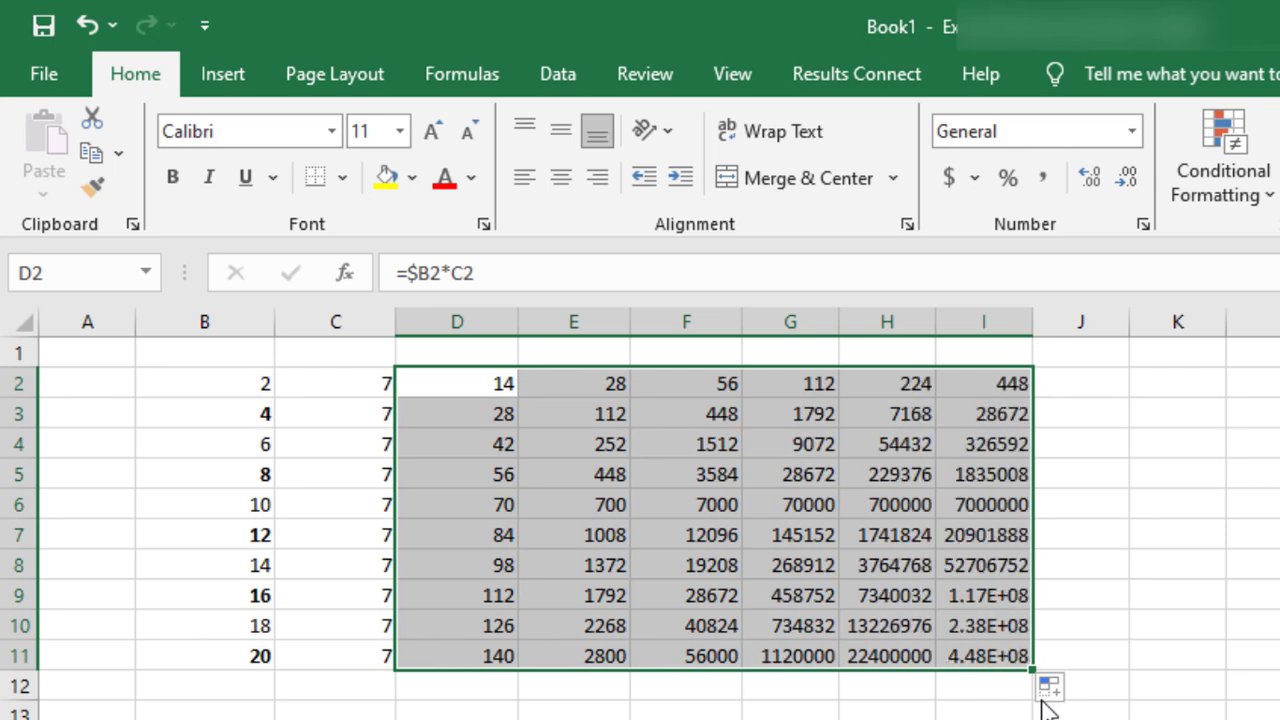
Check which cells the formulas in G9 and I4 refer to, without changing them.
left_click(806, 592)
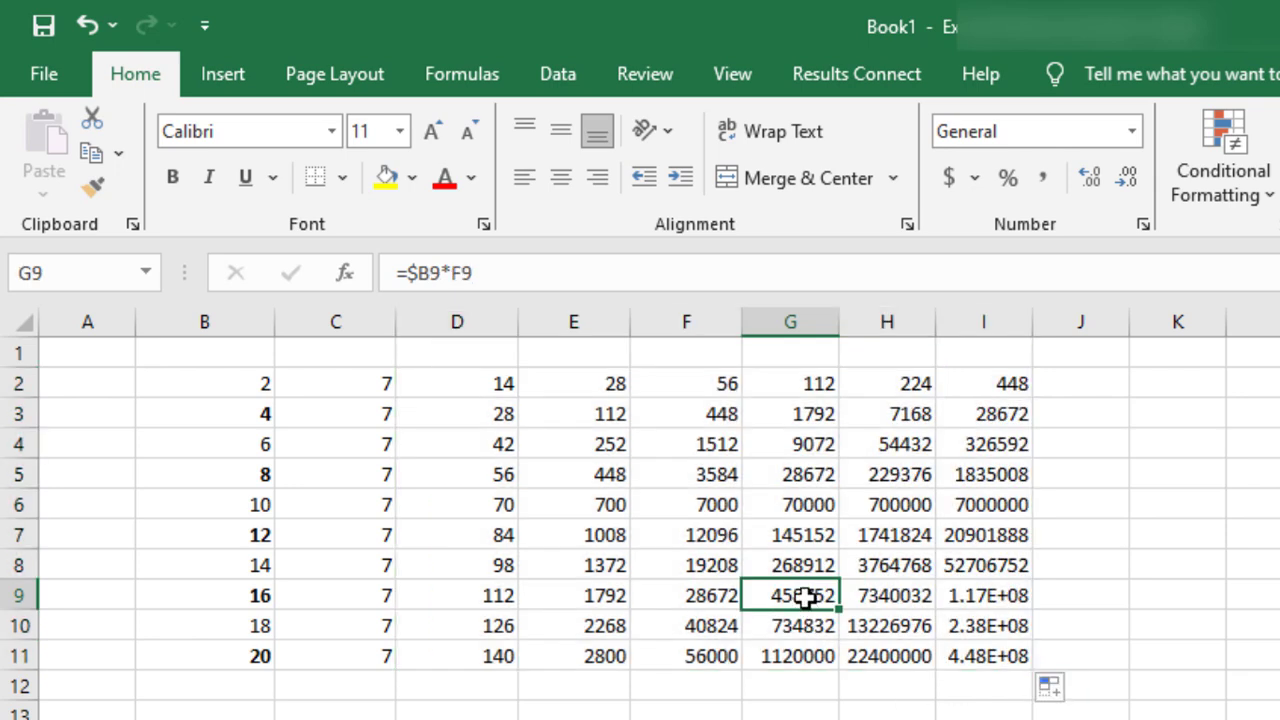
double_click(808, 595)
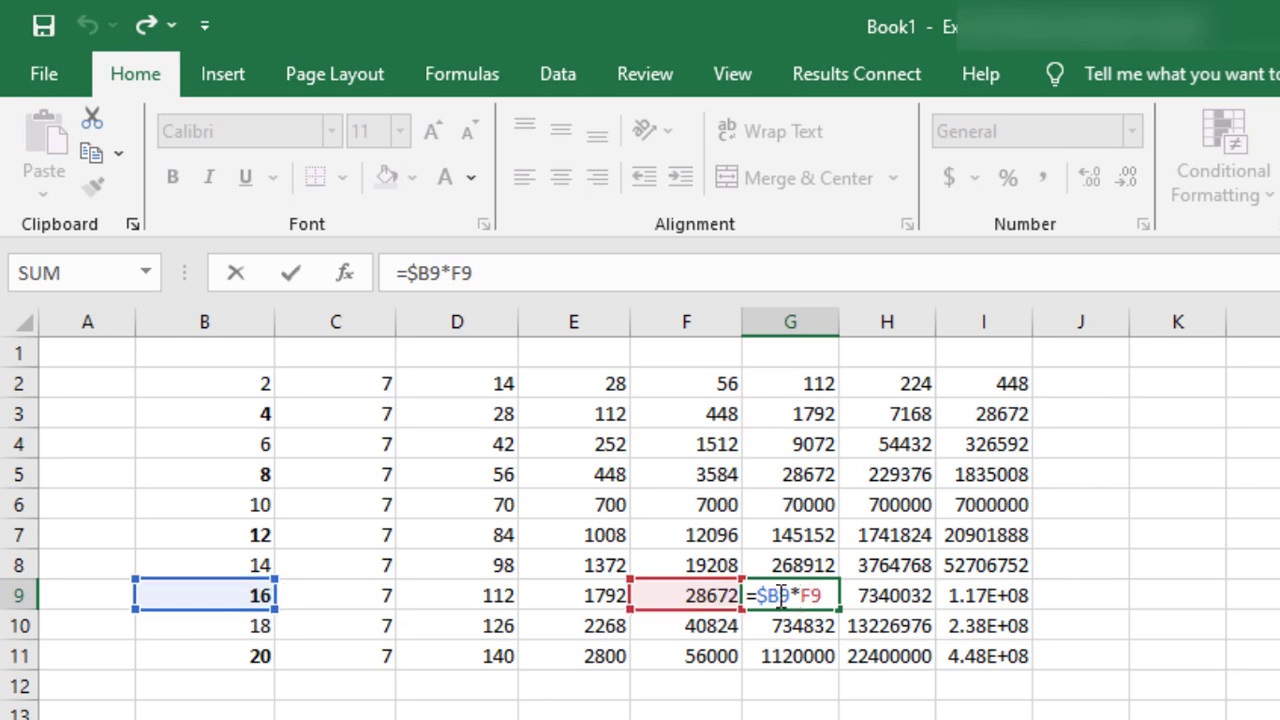
key("ctrl+Return")
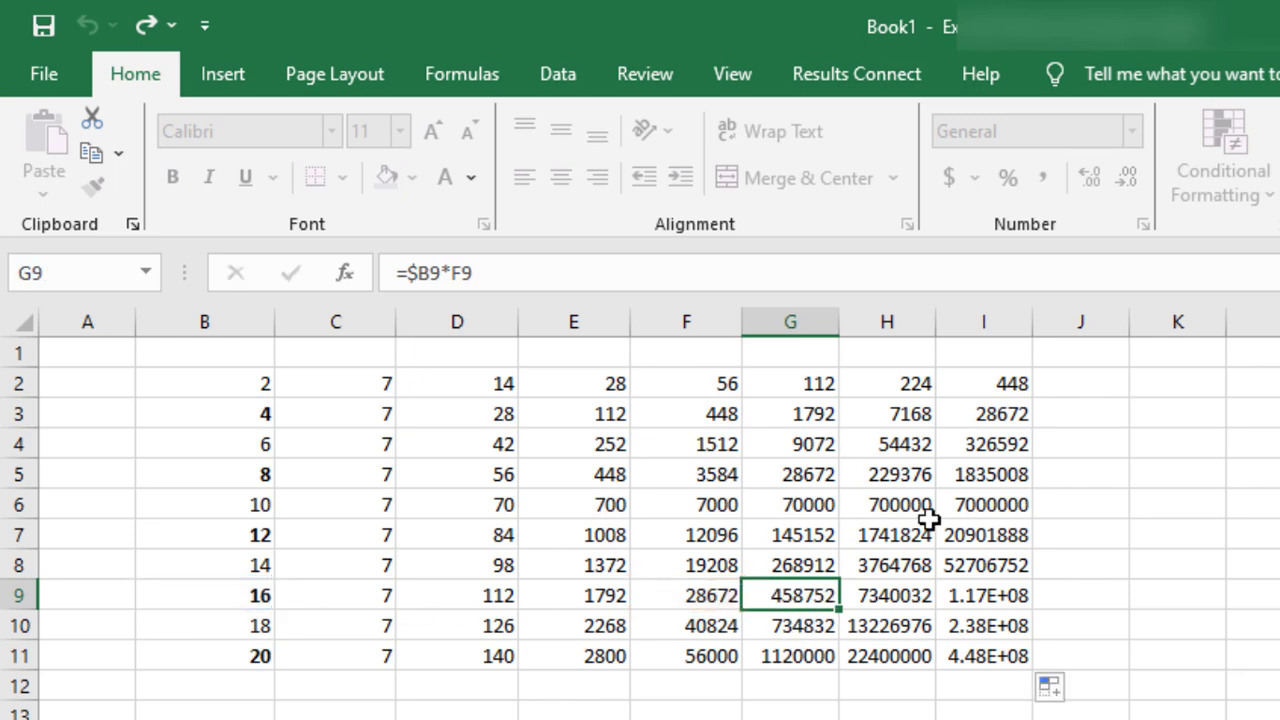
double_click(995, 445)
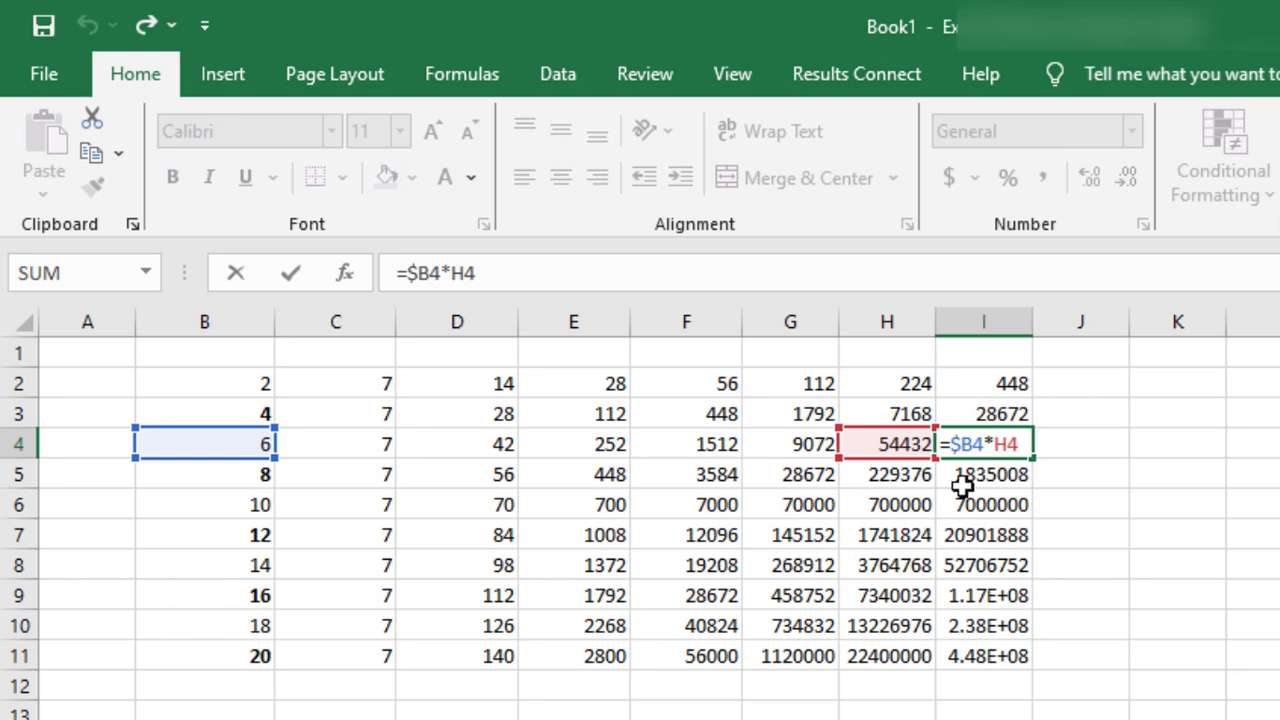
left_click(1165, 538)
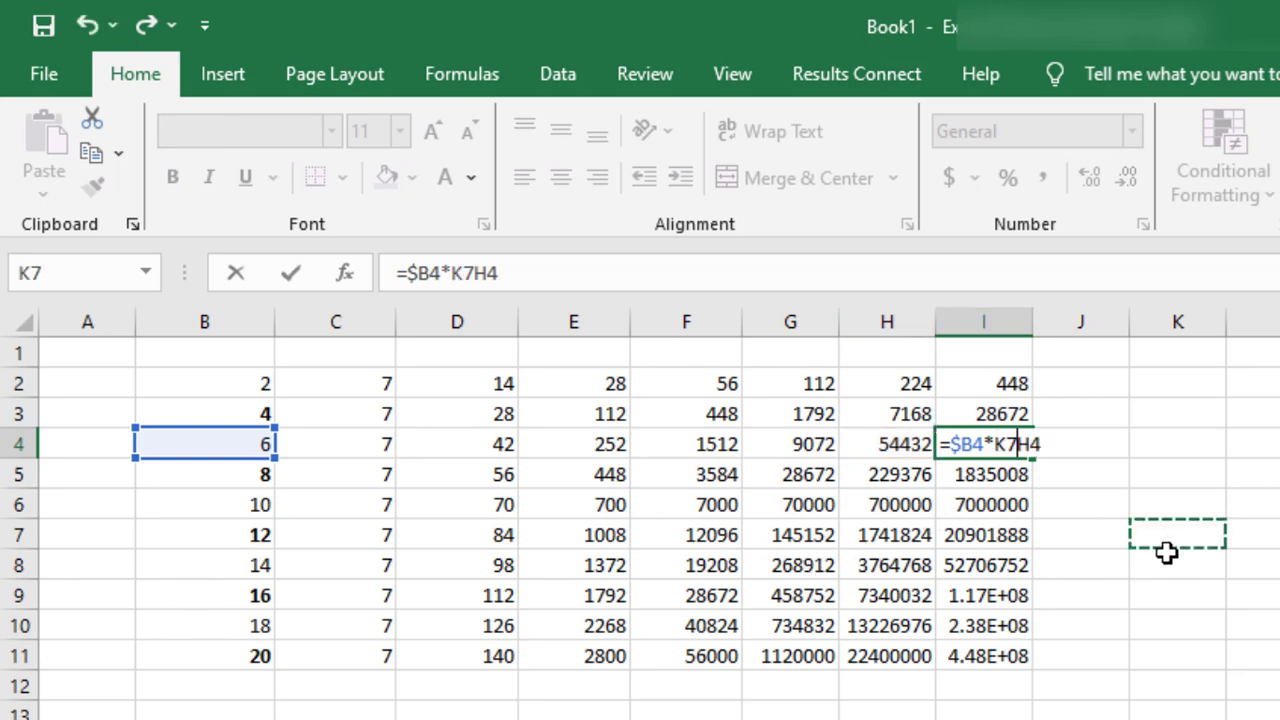
key("Escape")
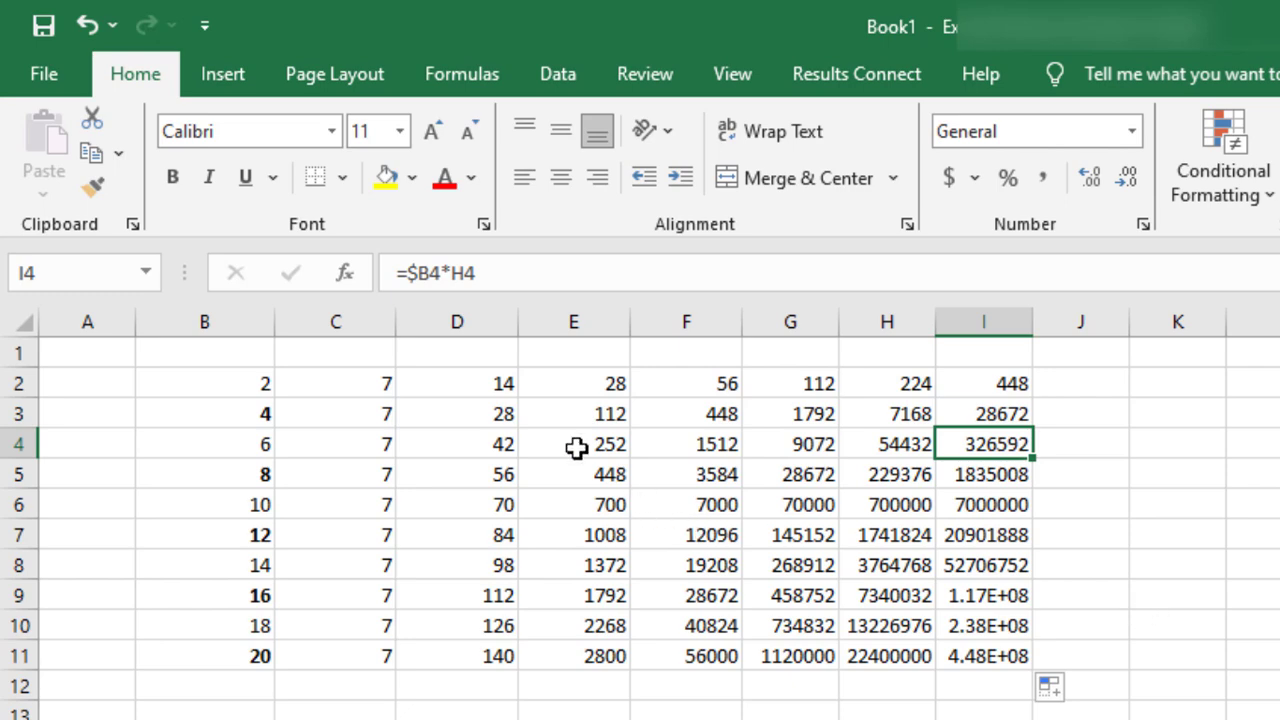
Clear all the formulas from D2:I11.
left_click_drag(480, 372, 983, 657)
left_click(622, 510)
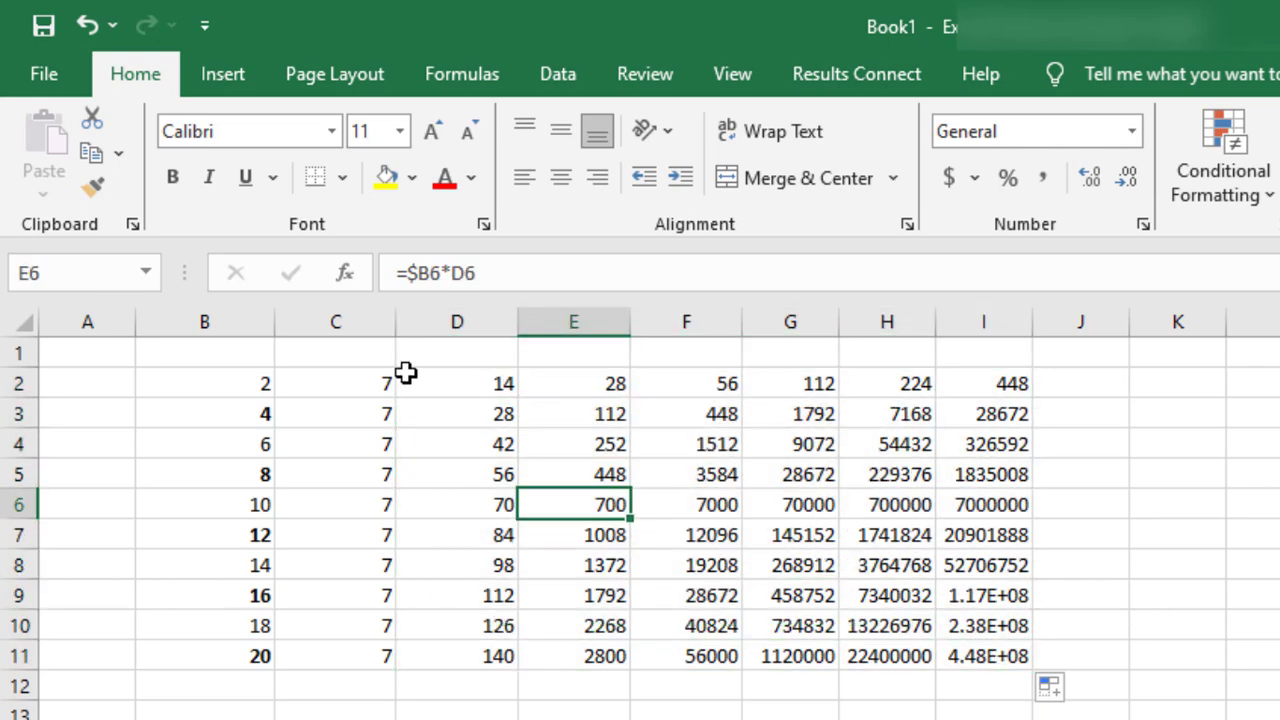
left_click_drag(490, 388, 957, 672)
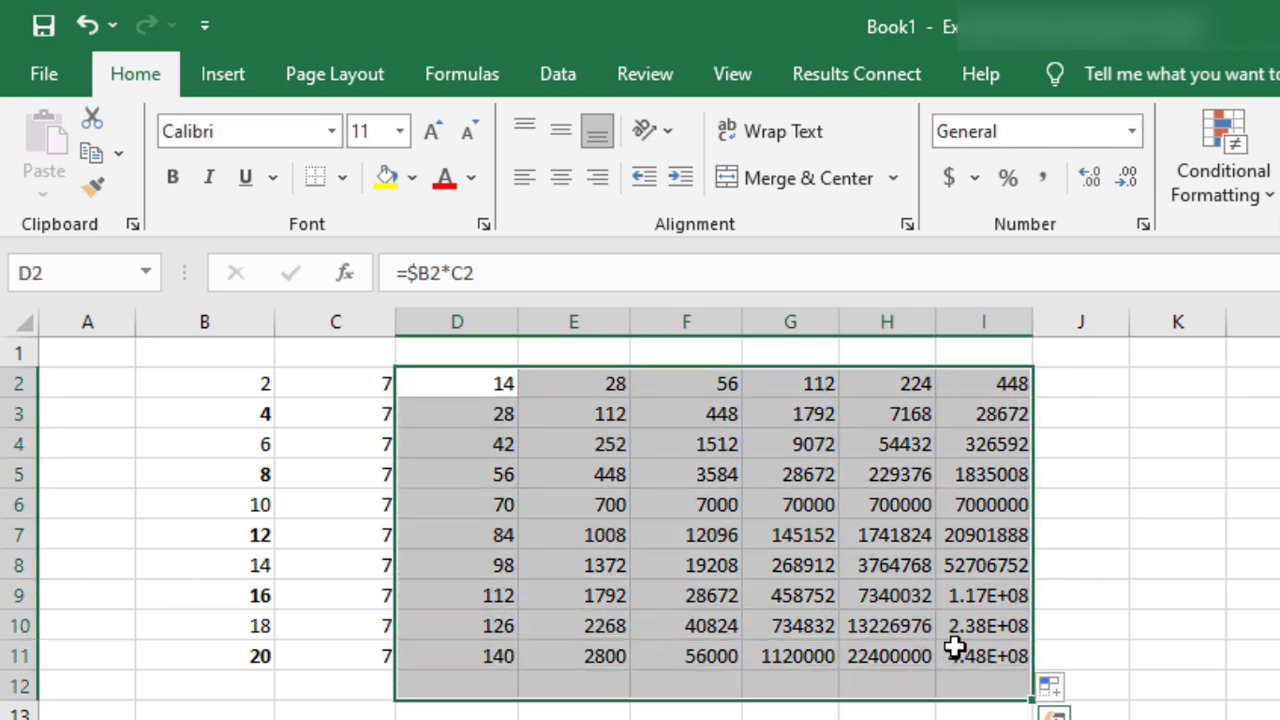
key("Home")
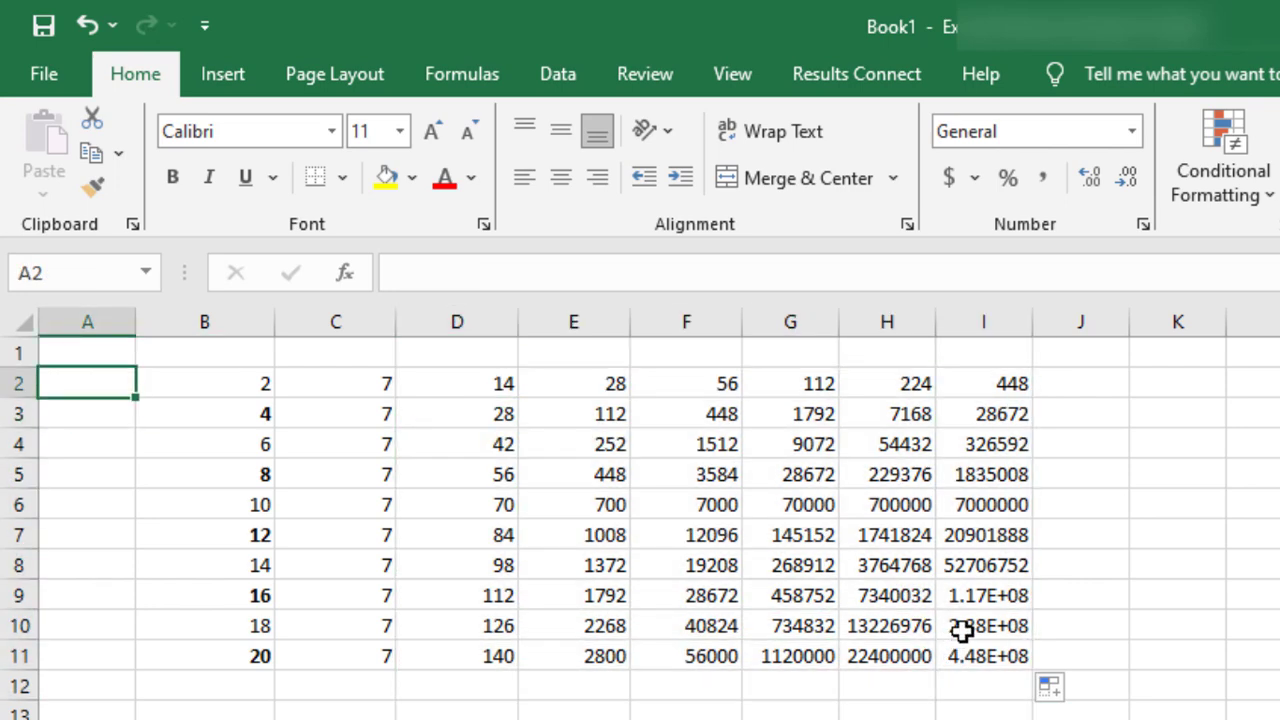
left_click_drag(918, 621, 982, 654)
key("Delete")
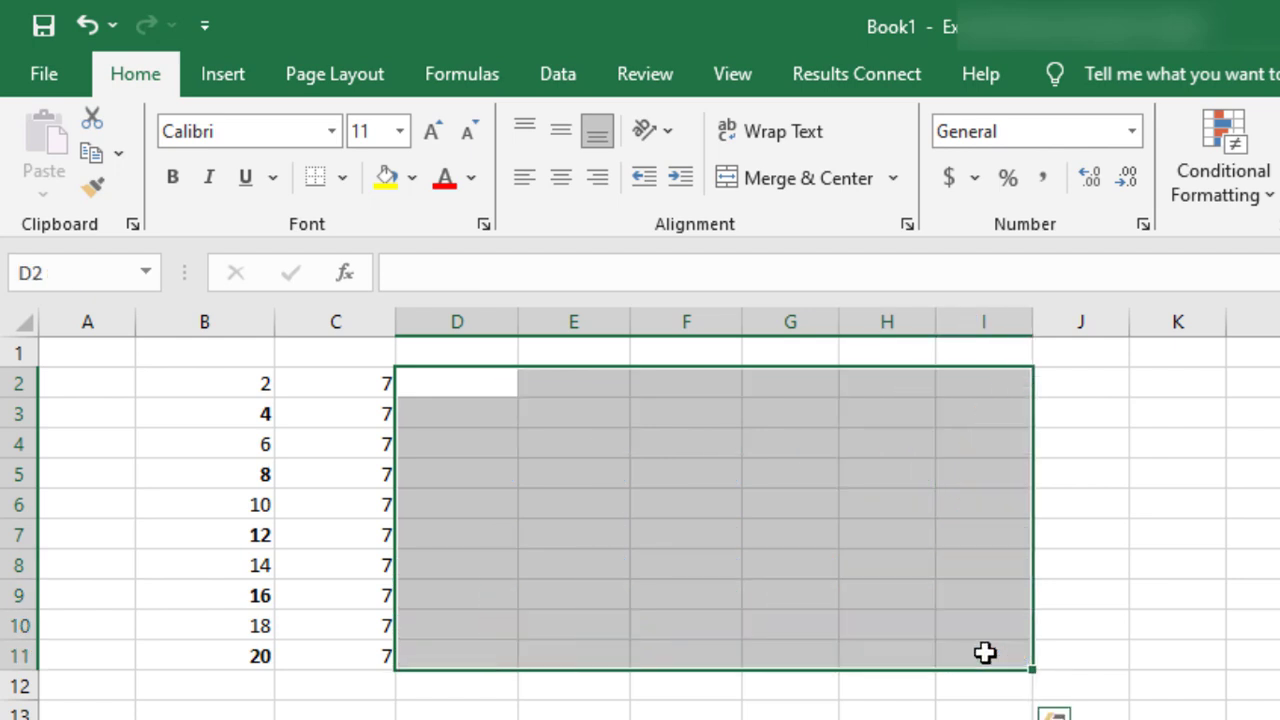
Write the formula =C2*B2 in D2.
left_click(458, 385)
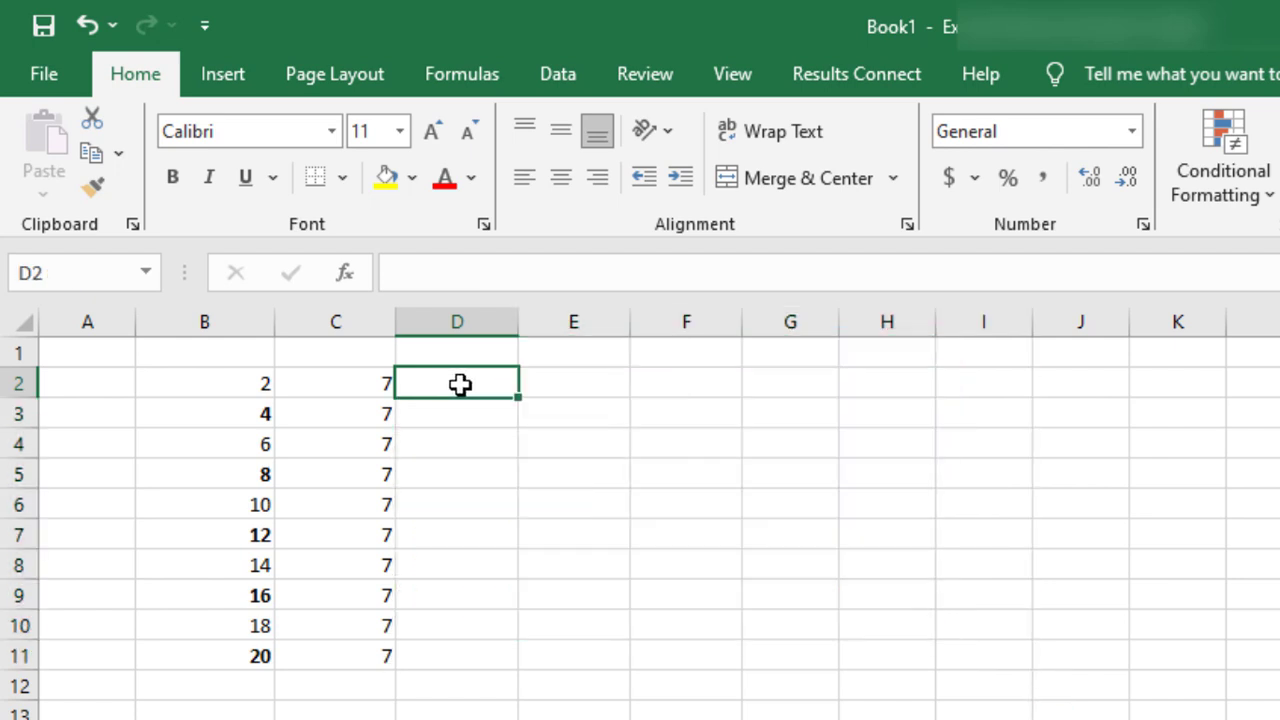
type("=")
left_click(371, 384)
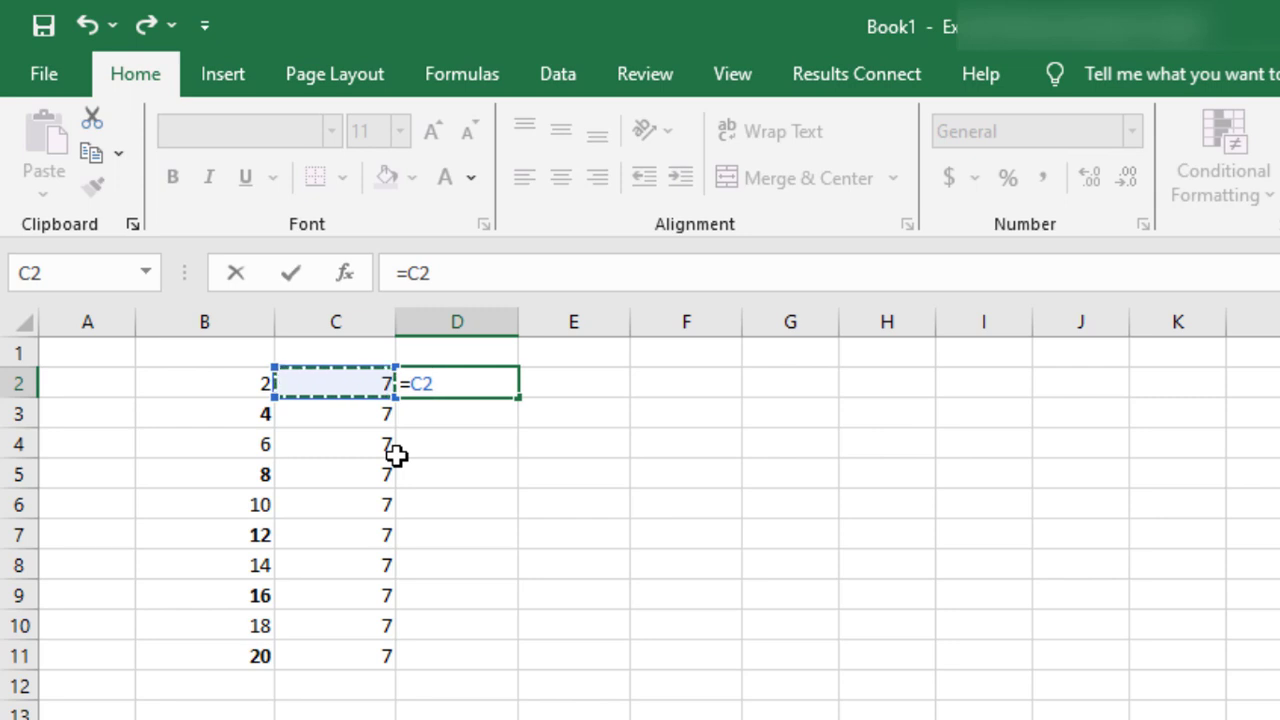
type("*")
left_click(264, 384)
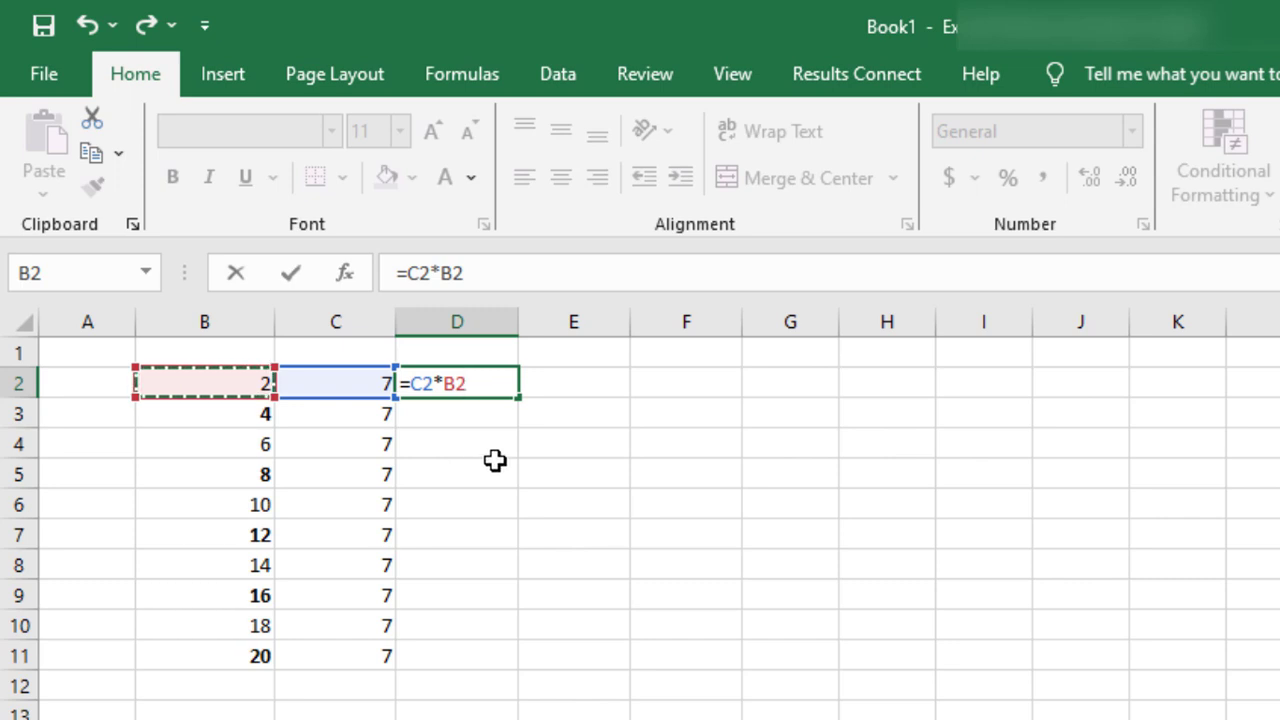
Make the B2 reference fully absolute and enter the formula in D2 as =C2*$B$2.
left_click(449, 388)
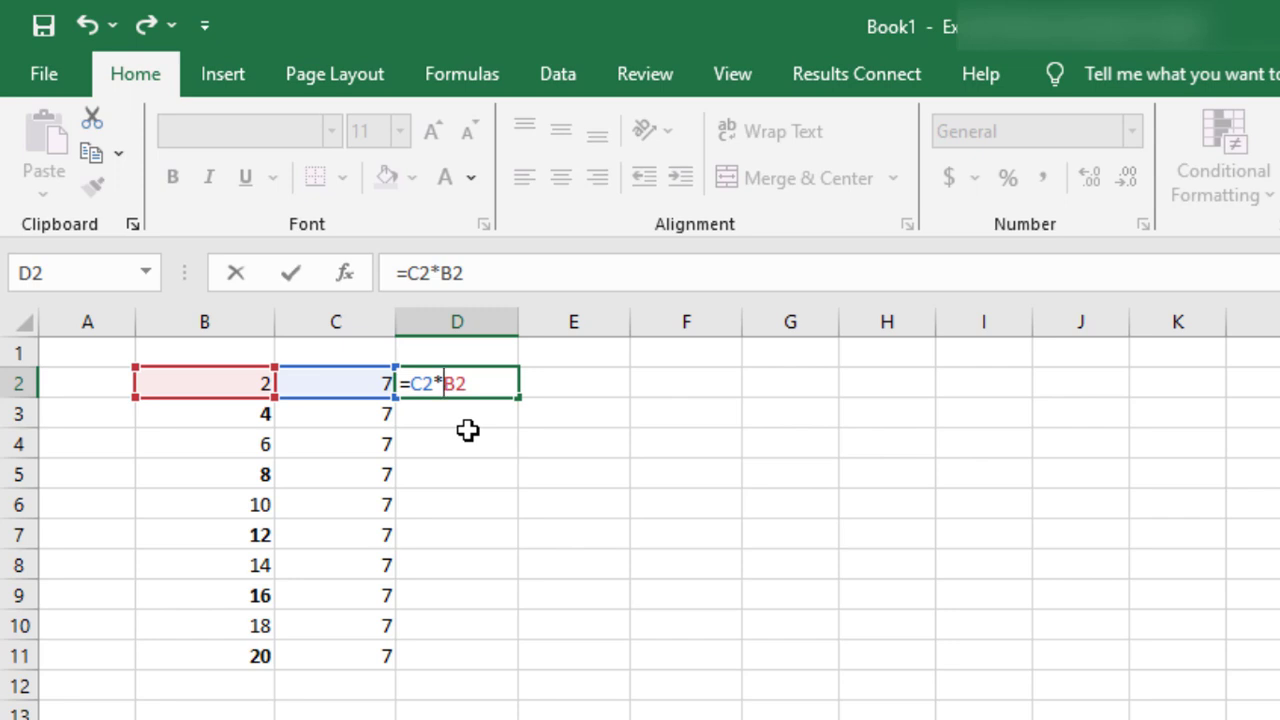
type("$")
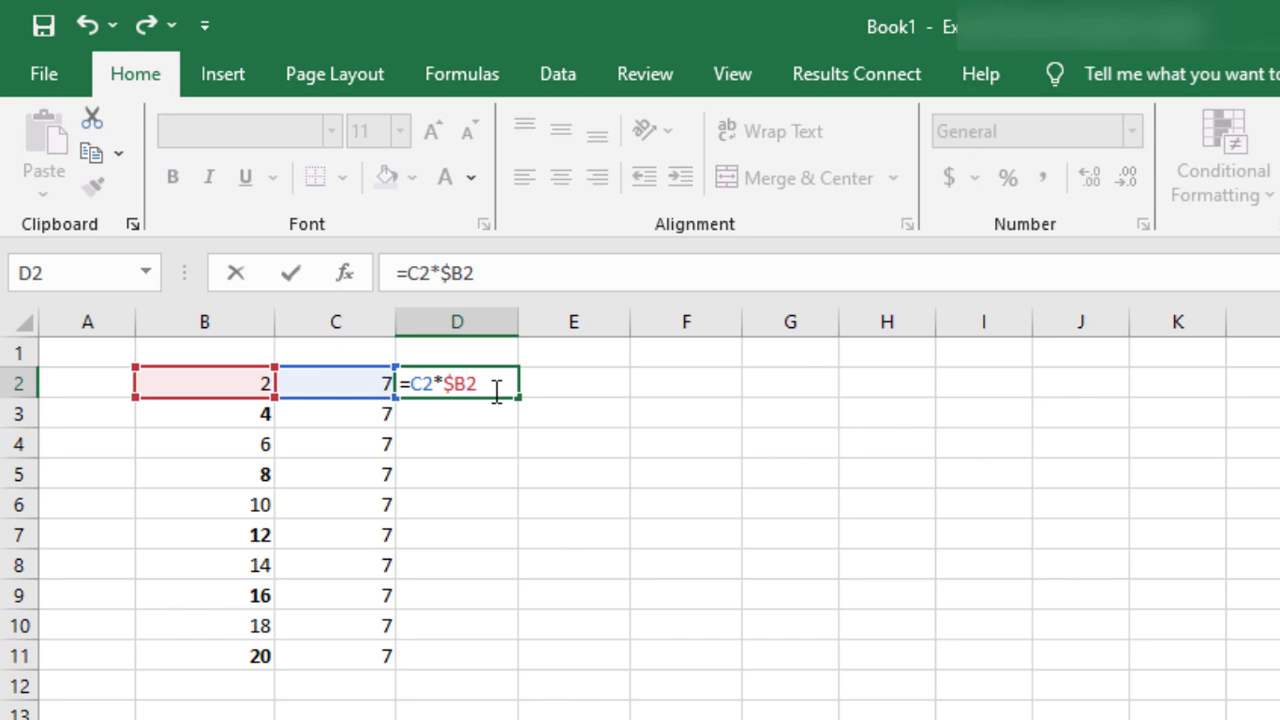
key("Right")
type("$")
key("Return")
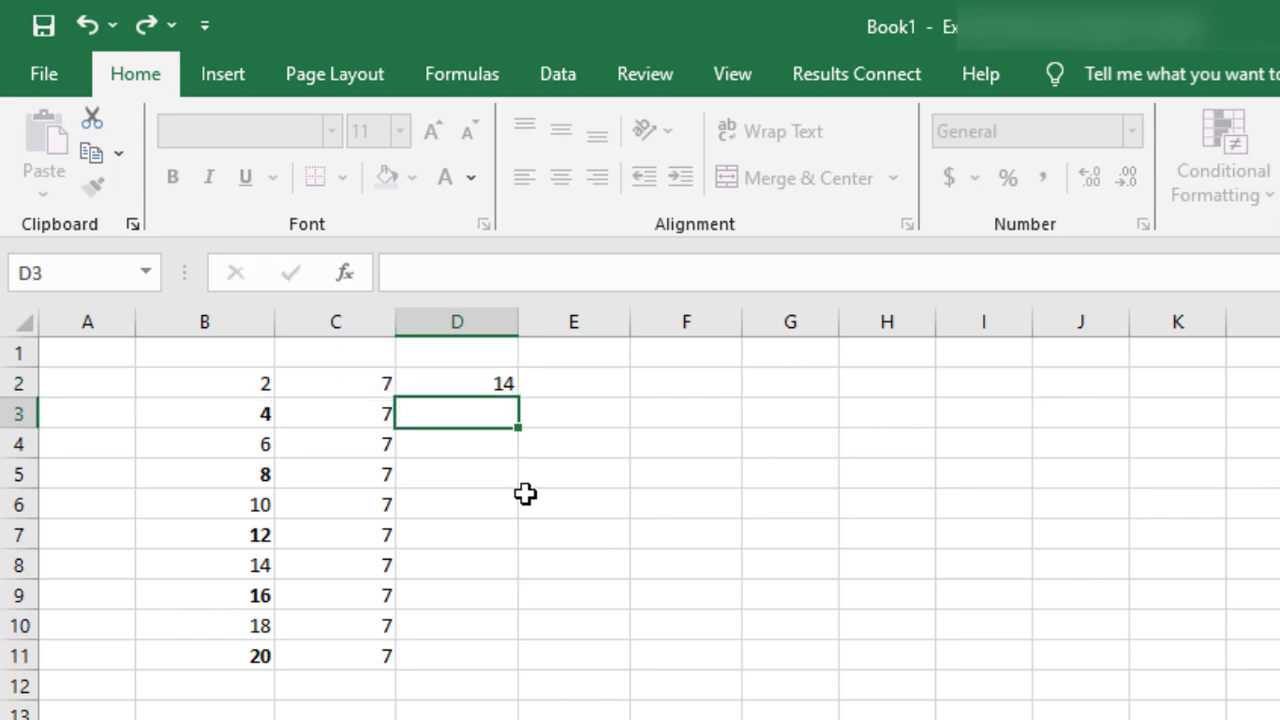
Fill the formula of D2 down to D11 and check which cells D2 refers to.
left_click(485, 384)
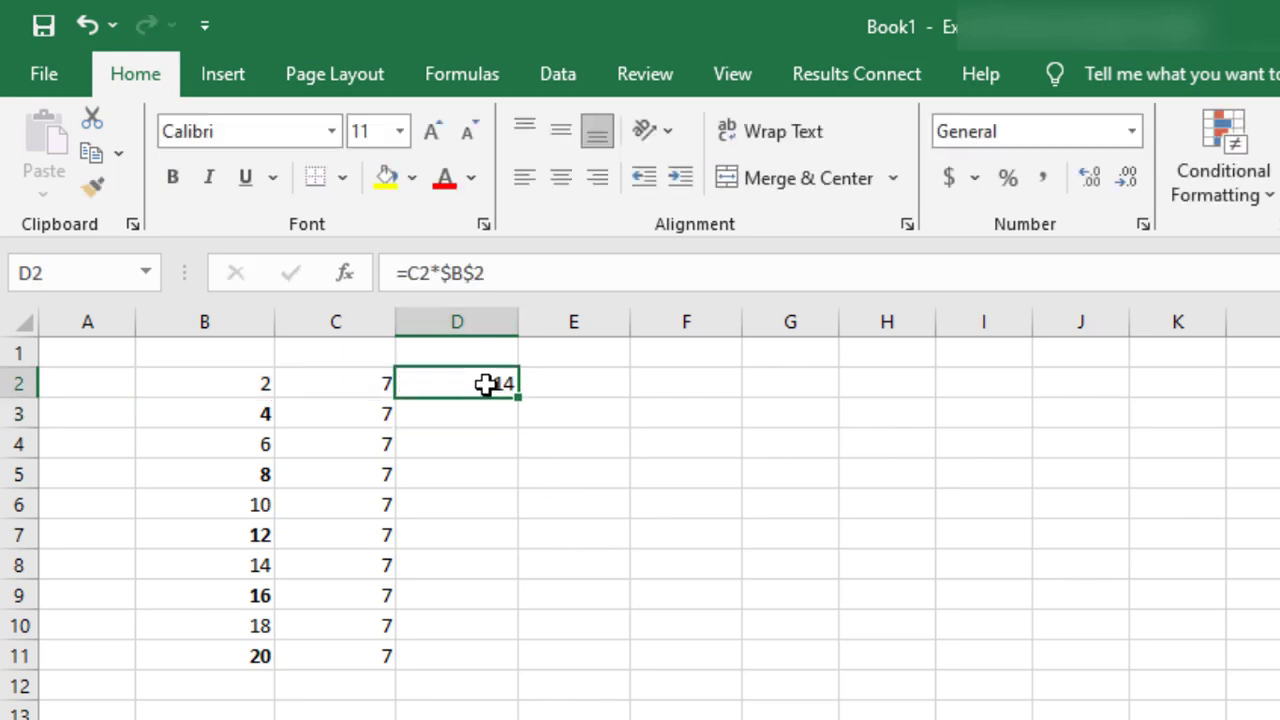
left_click_drag(519, 398, 492, 667)
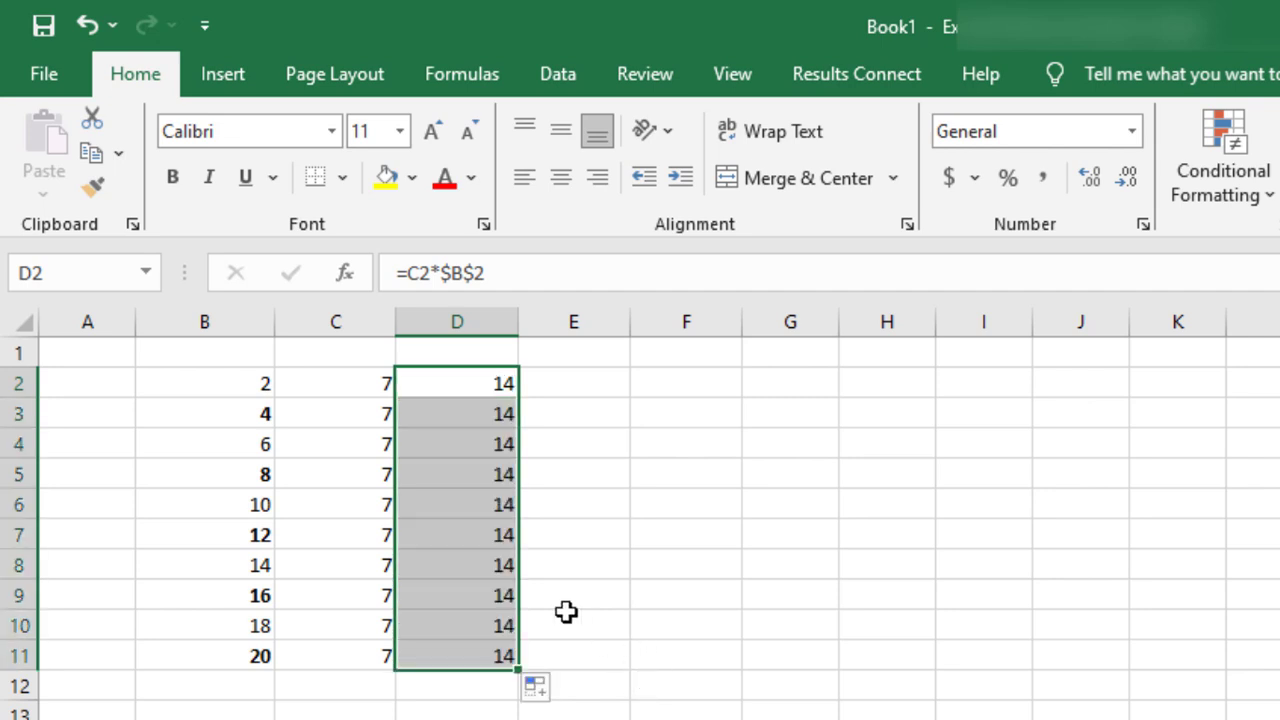
key("shift+Up")
key("shift+Up")
double_click(494, 378)
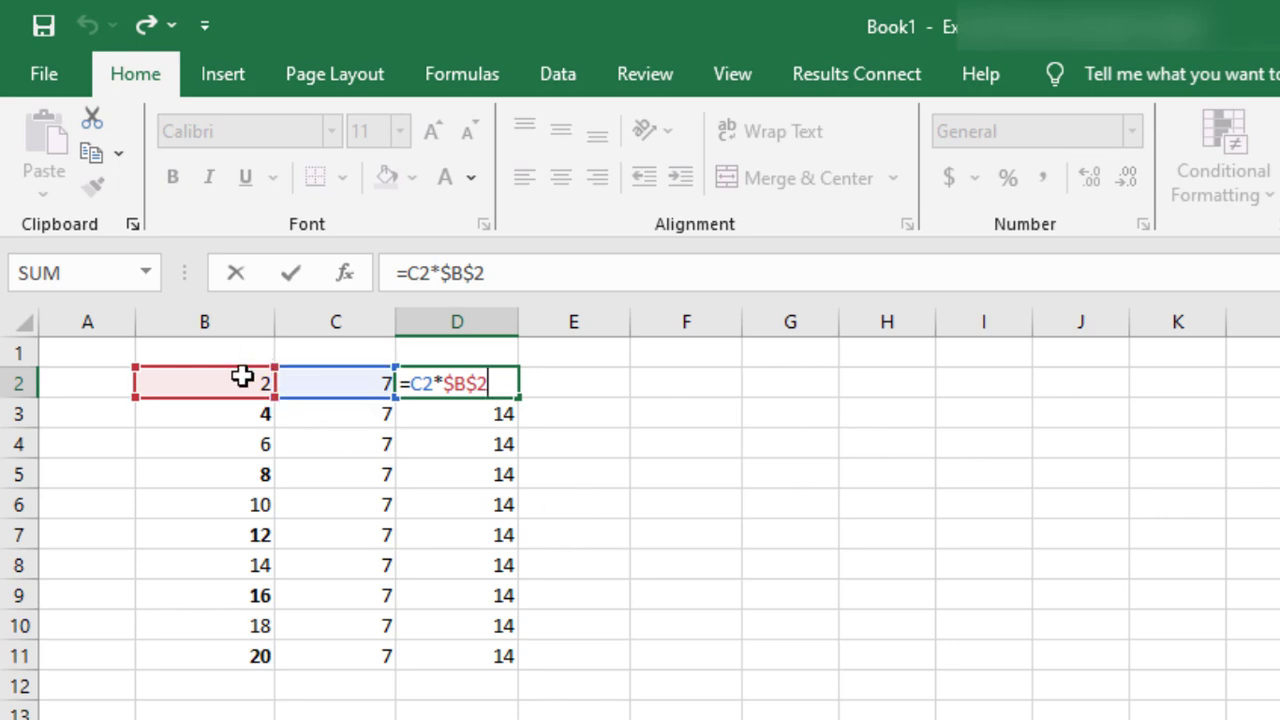
key("Escape")
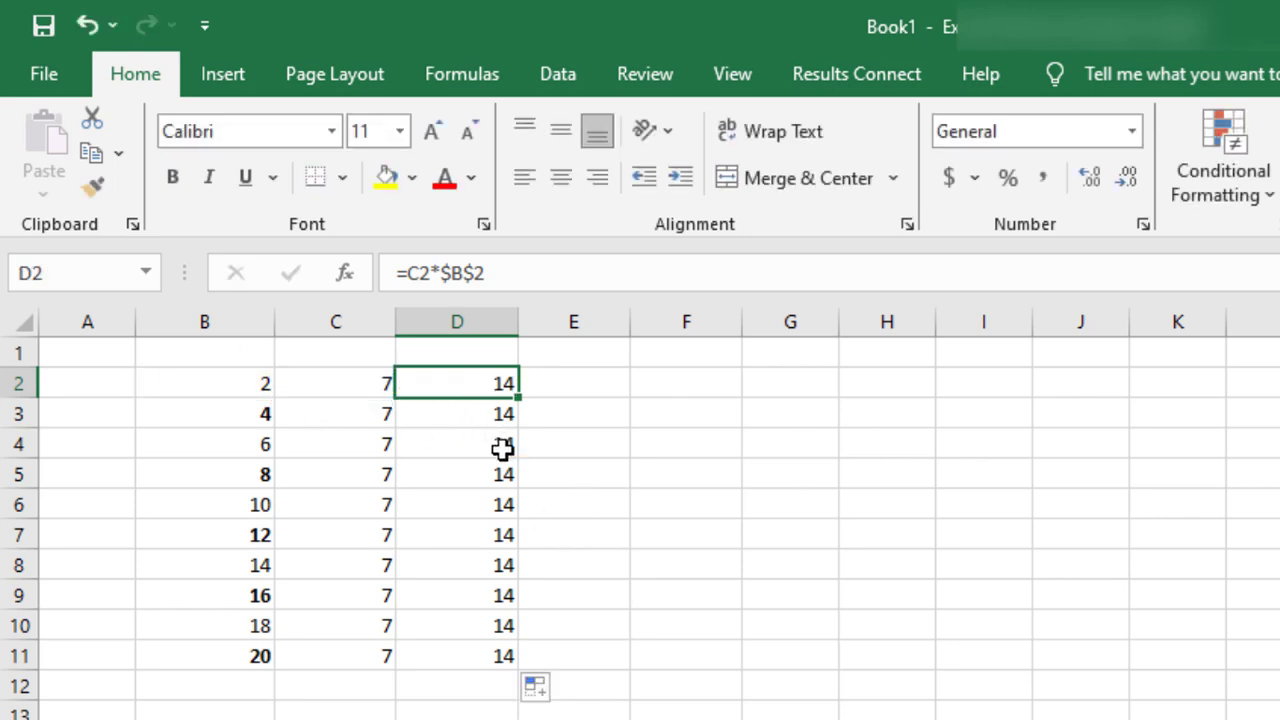
Inspect the formulas in D4, D7, D10 and D11 to check which cells each one refers to.
double_click(500, 446)
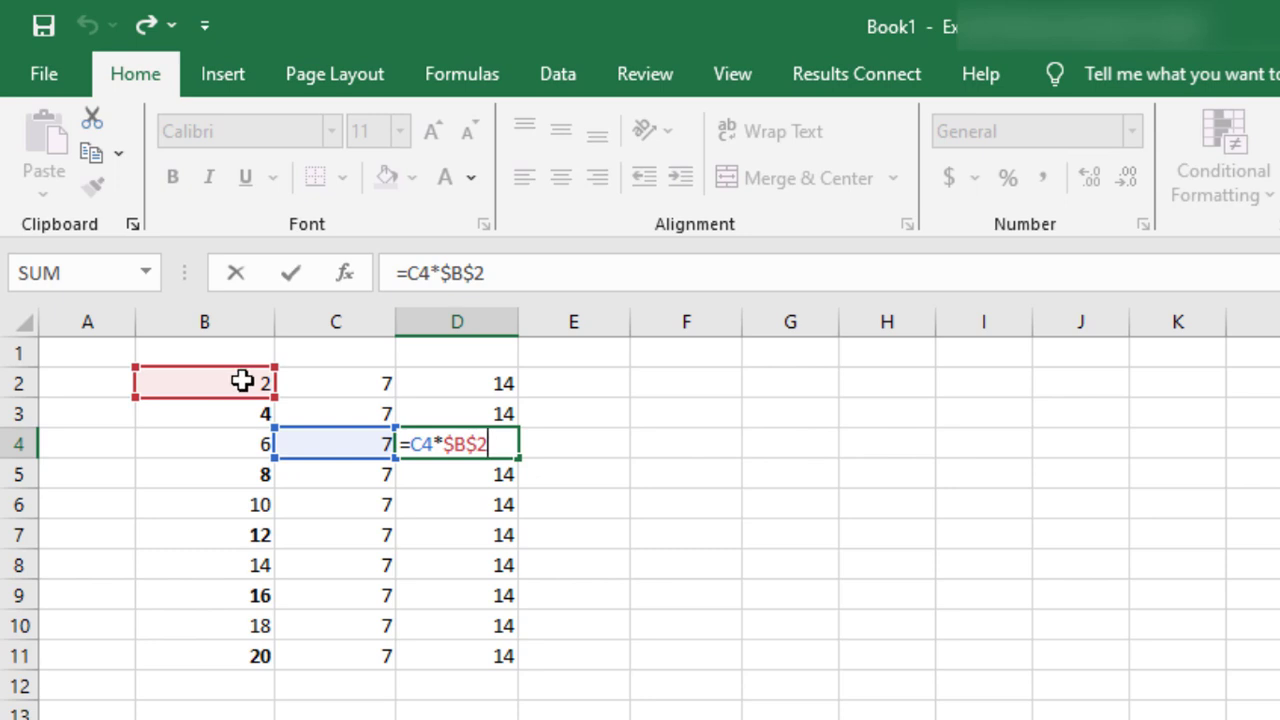
key("Escape")
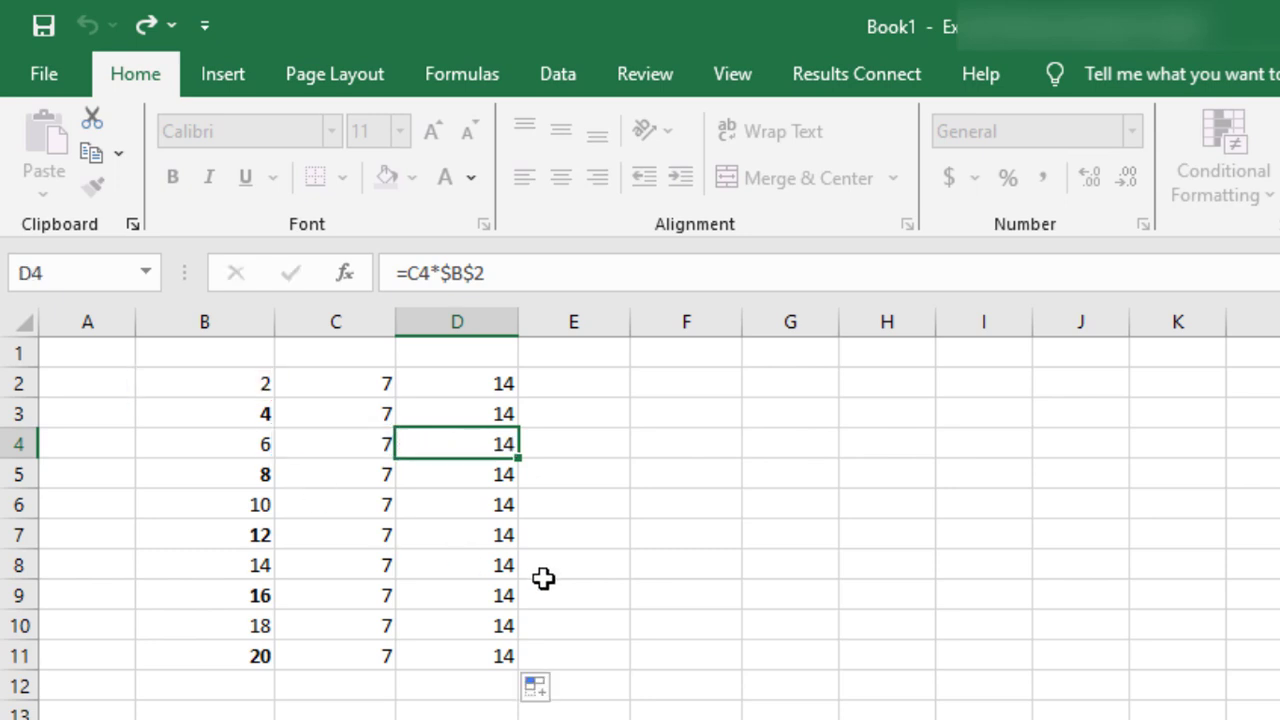
double_click(500, 534)
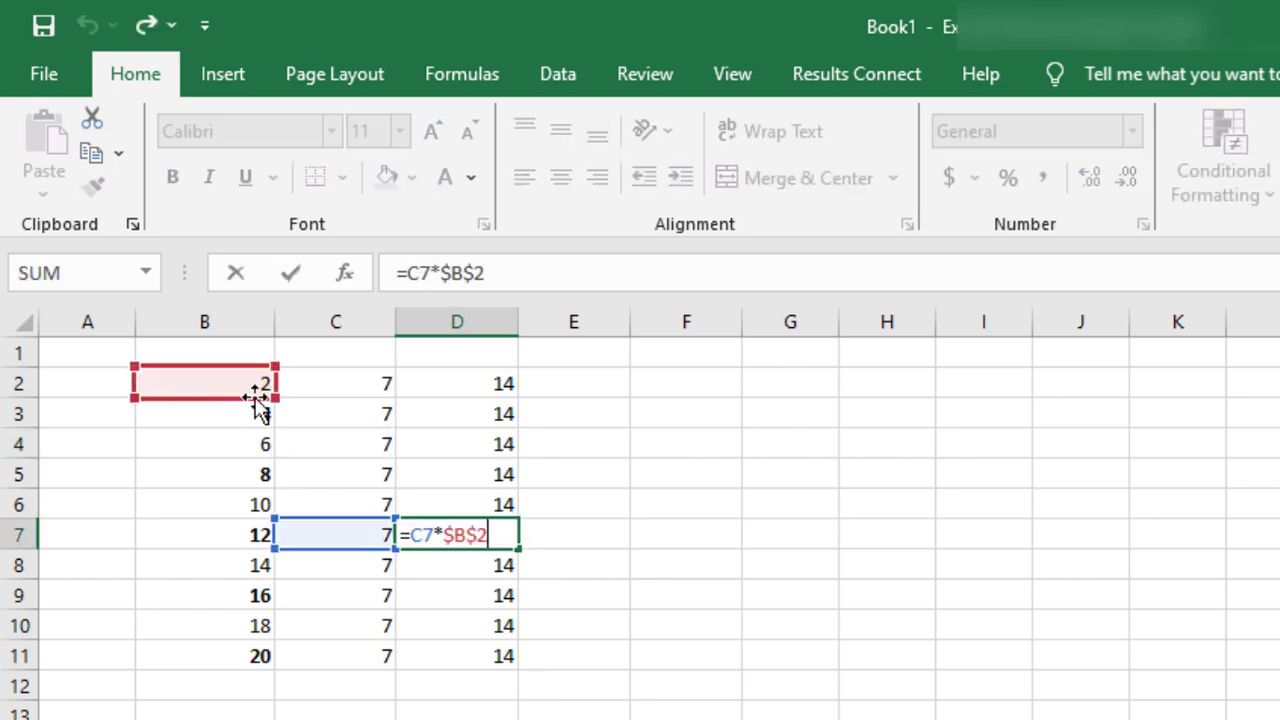
key("Escape")
double_click(494, 624)
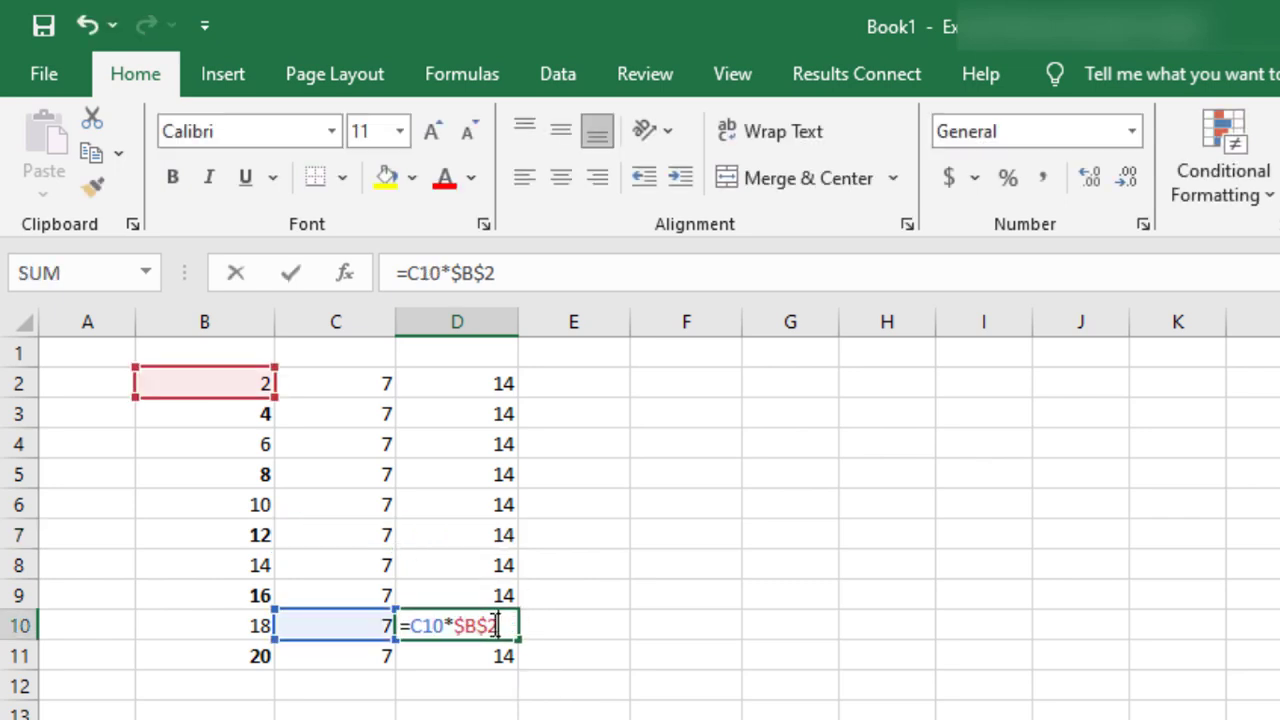
left_click(517, 676)
double_click(508, 656)
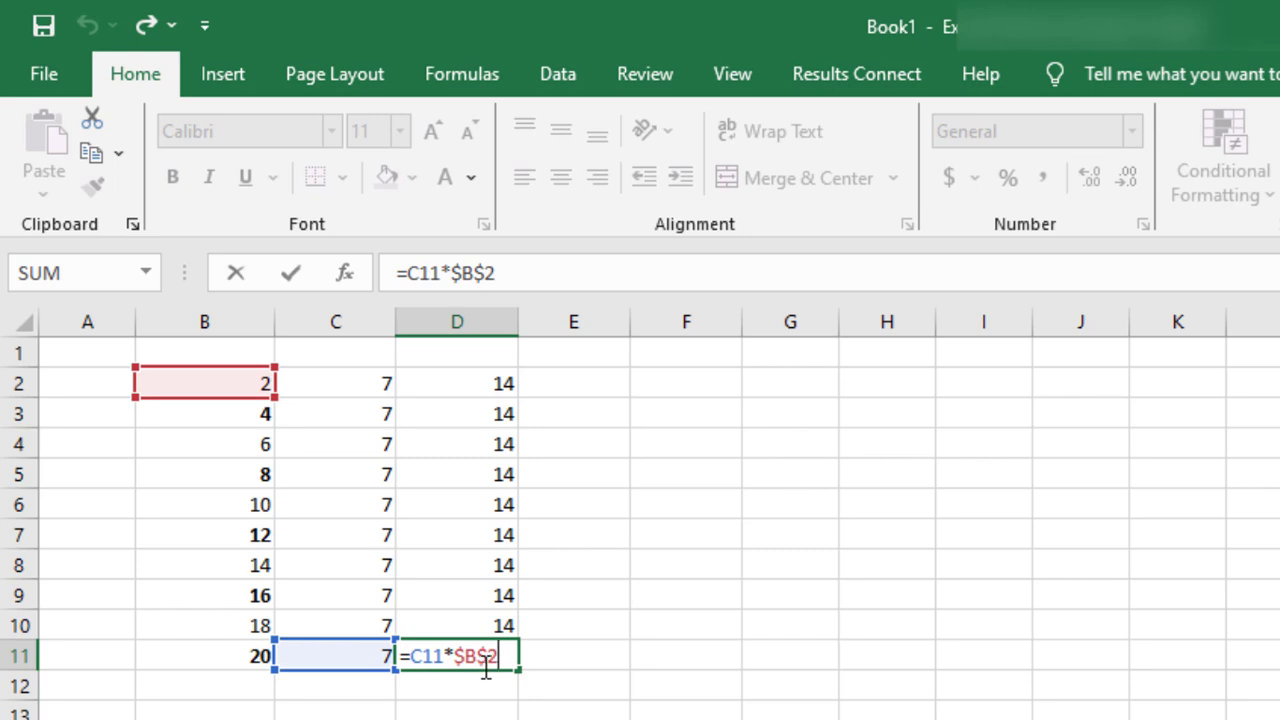
key("ctrl+Return")
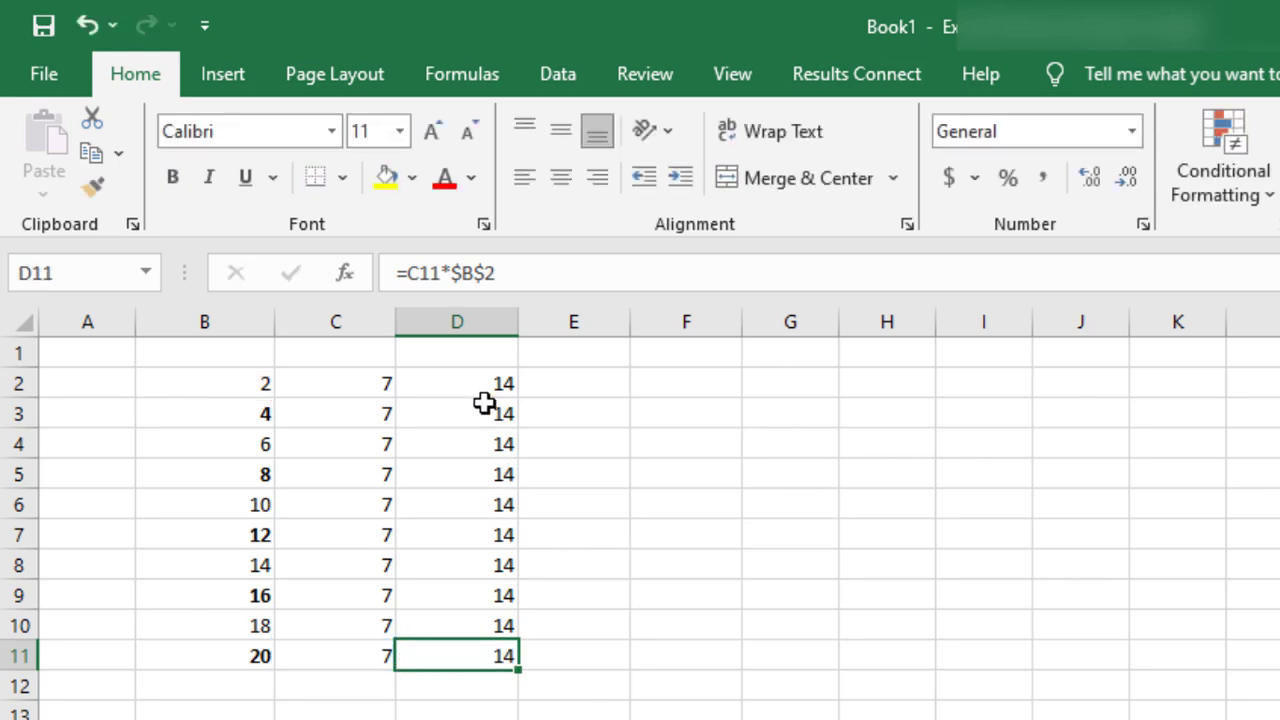
Fill the formulas of D2:D11 across past column K and check the cell references in H10 and J6.
left_click_drag(483, 385, 1250, 680)
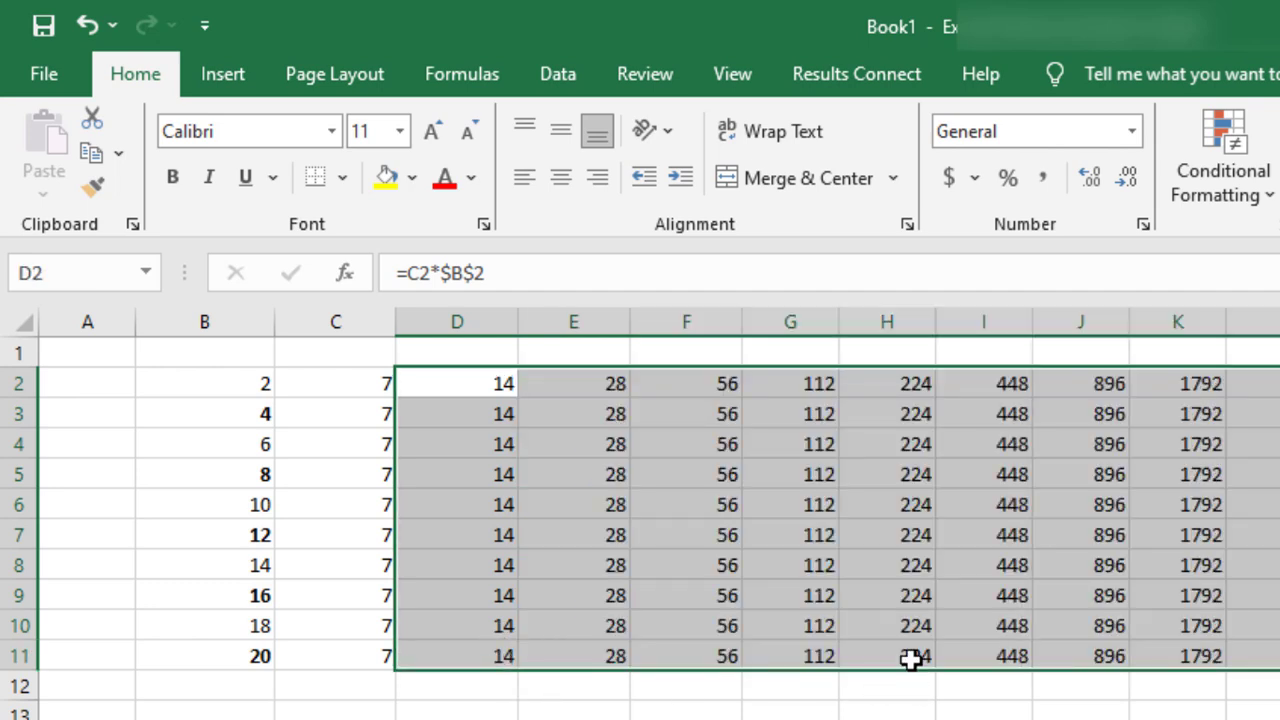
double_click(912, 626)
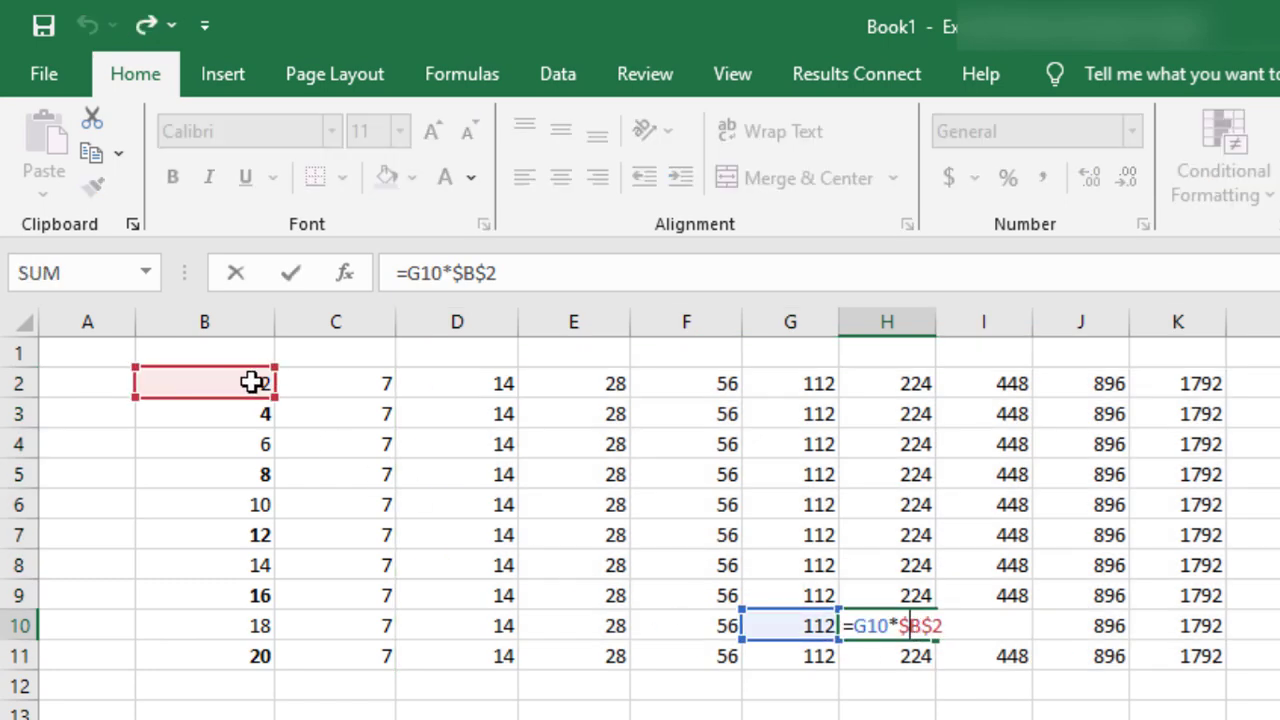
key("Escape")
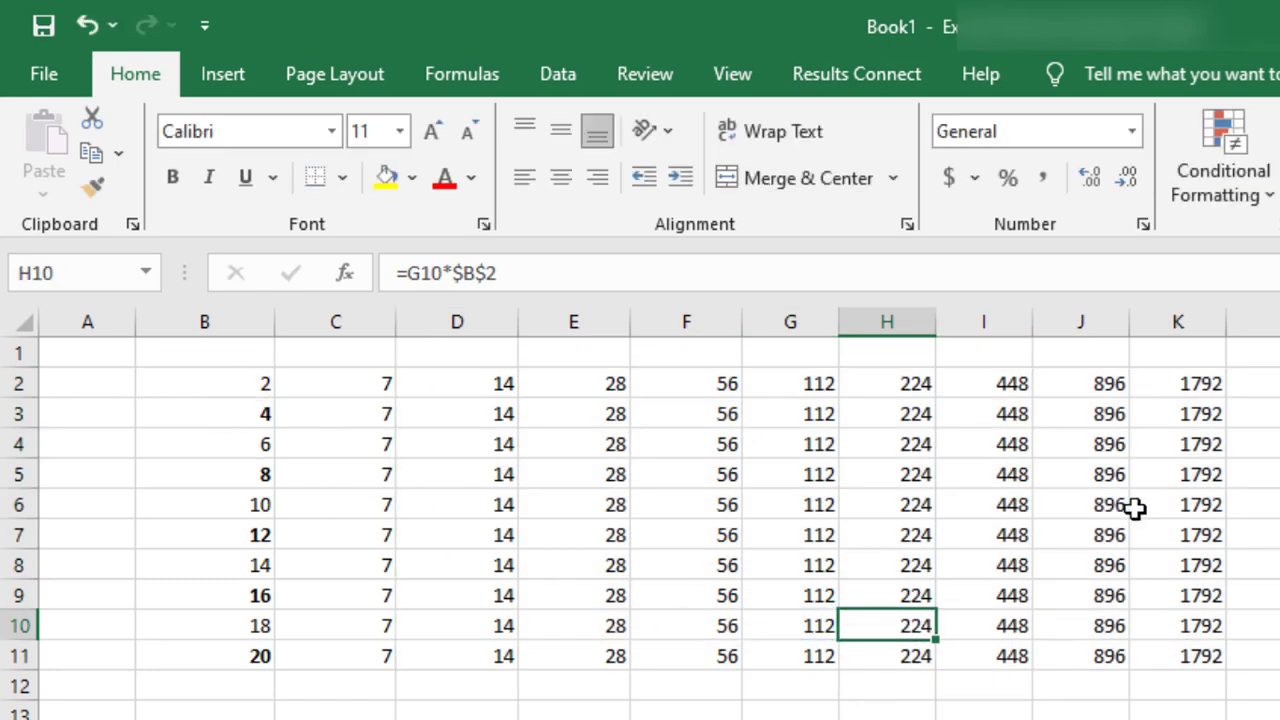
double_click(1114, 506)
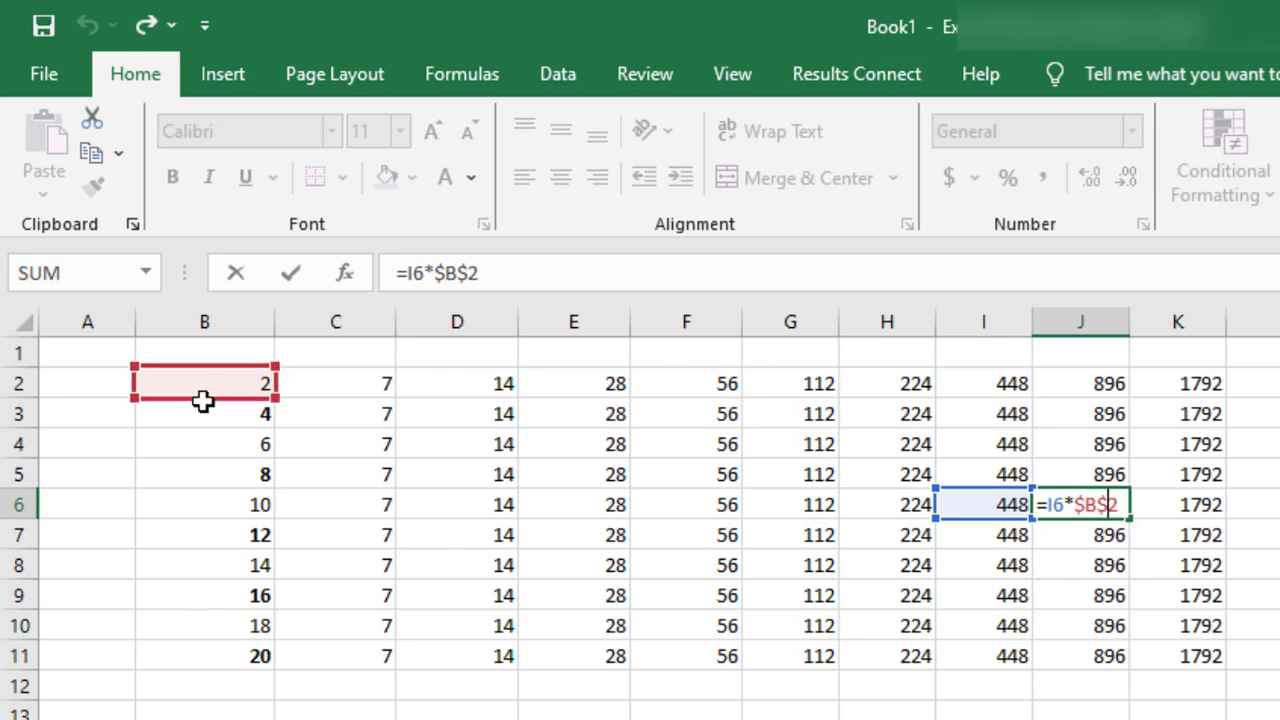
key("Escape")
Set B2 to 10 to test its effect on the dependent formulas, and undo the change.
left_click(258, 380)
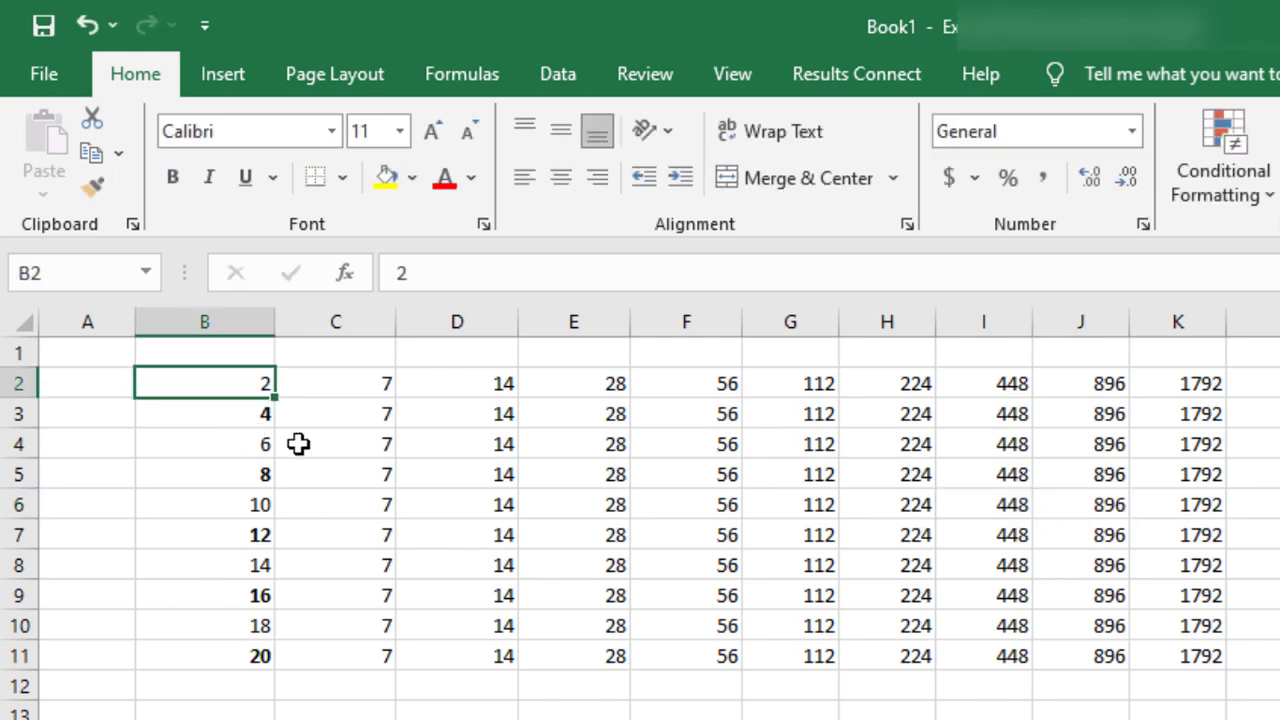
type("10")
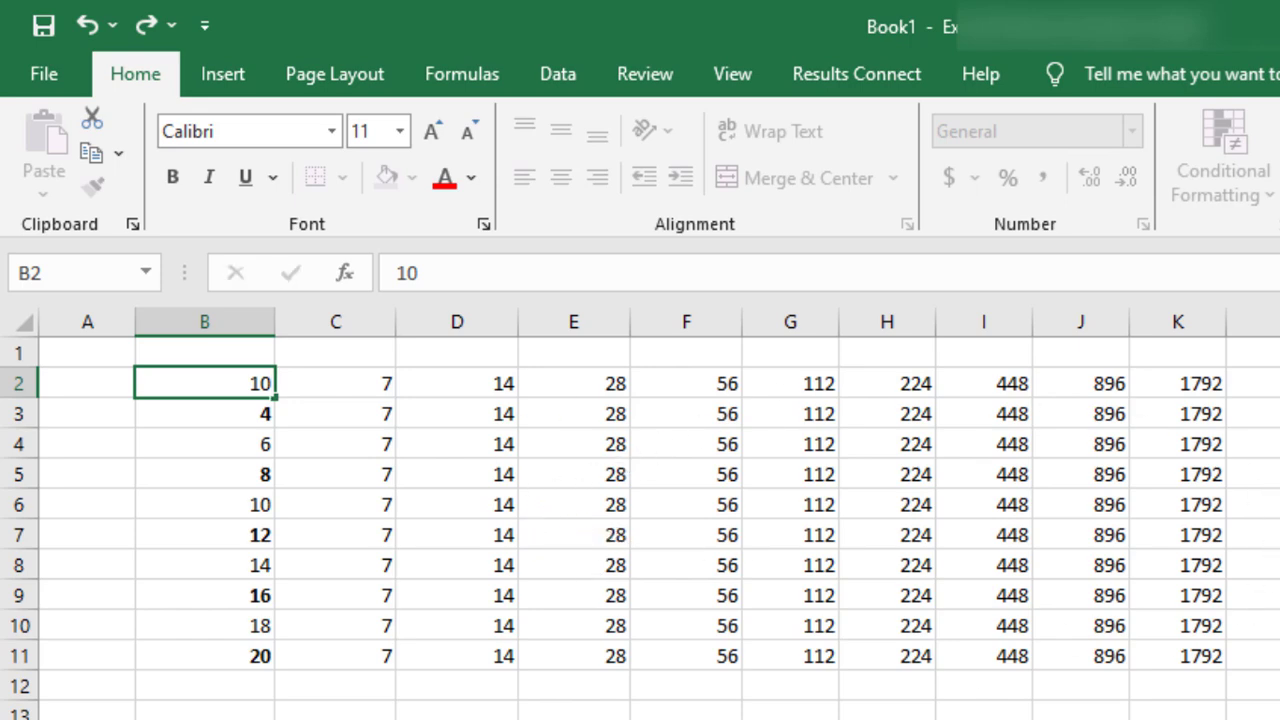
key("Return")
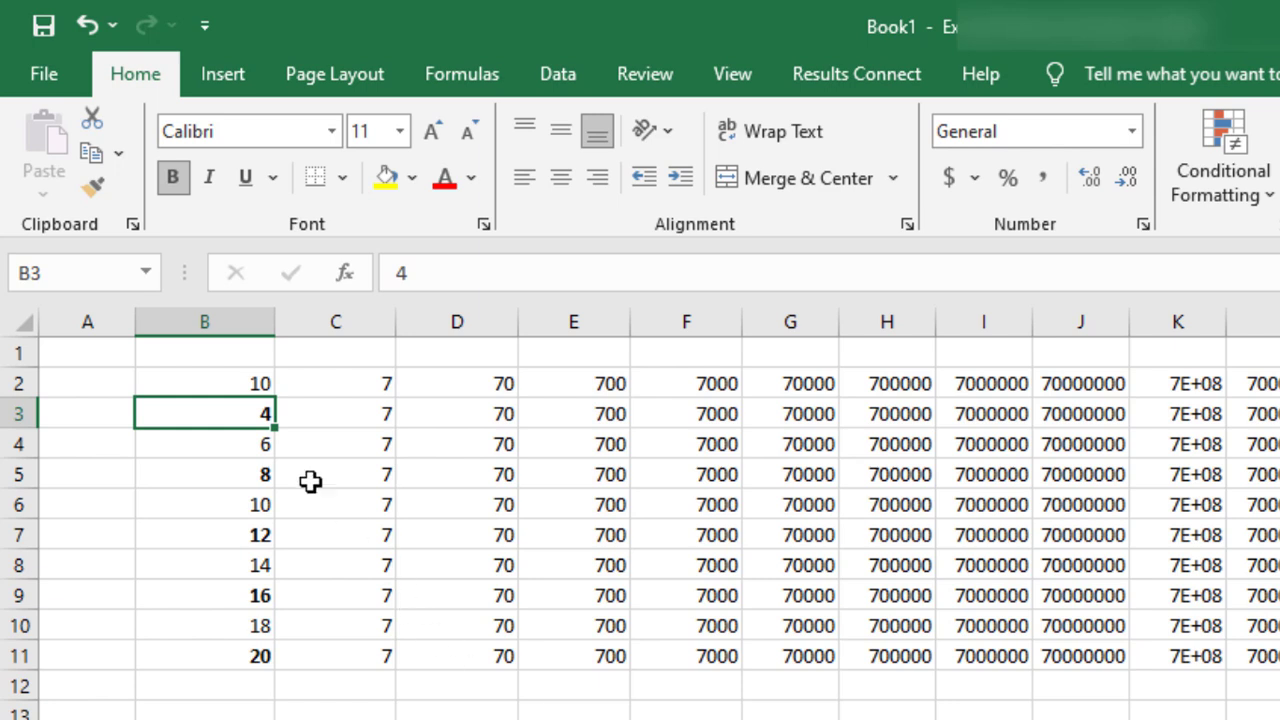
left_click(257, 386)
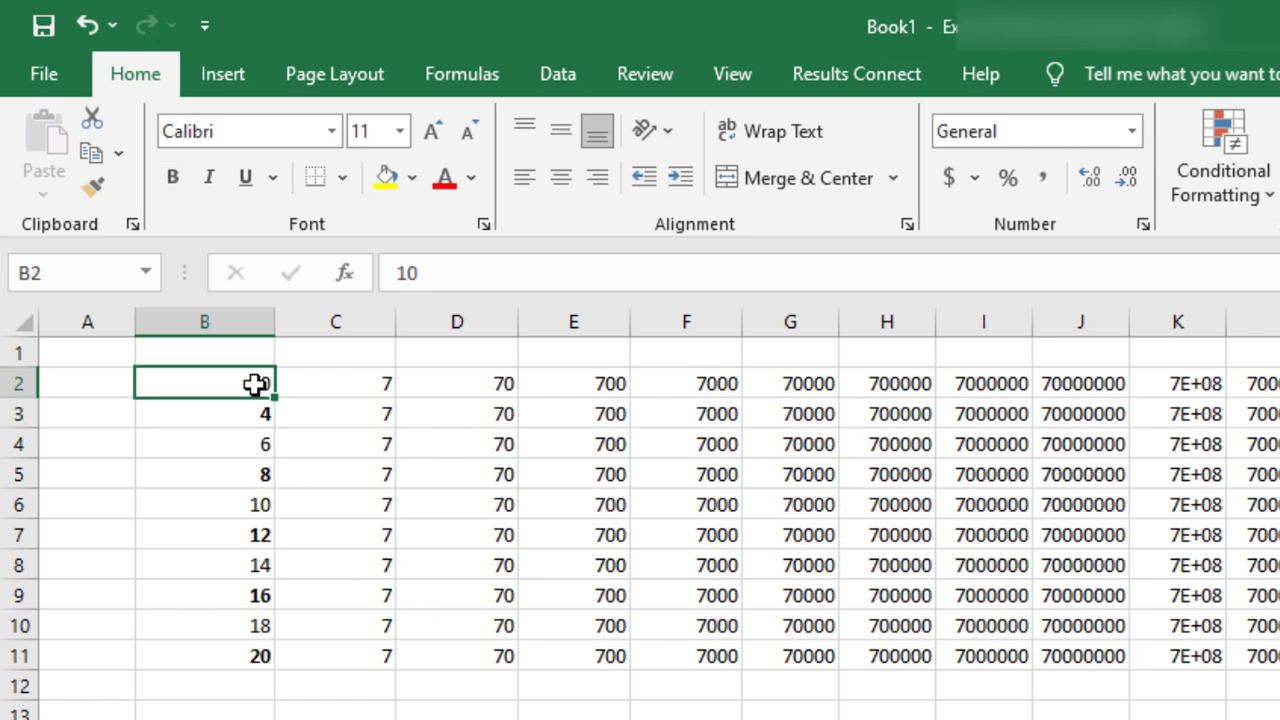
key("ctrl+z")
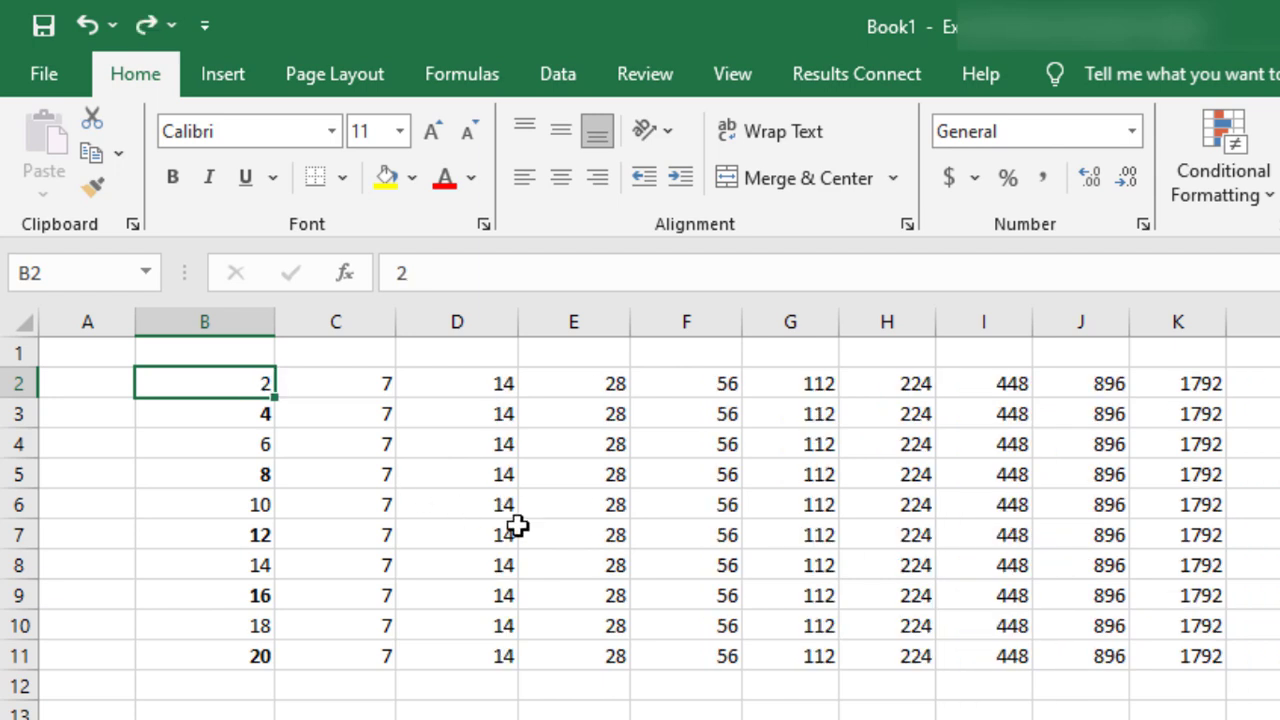
left_click(885, 711)
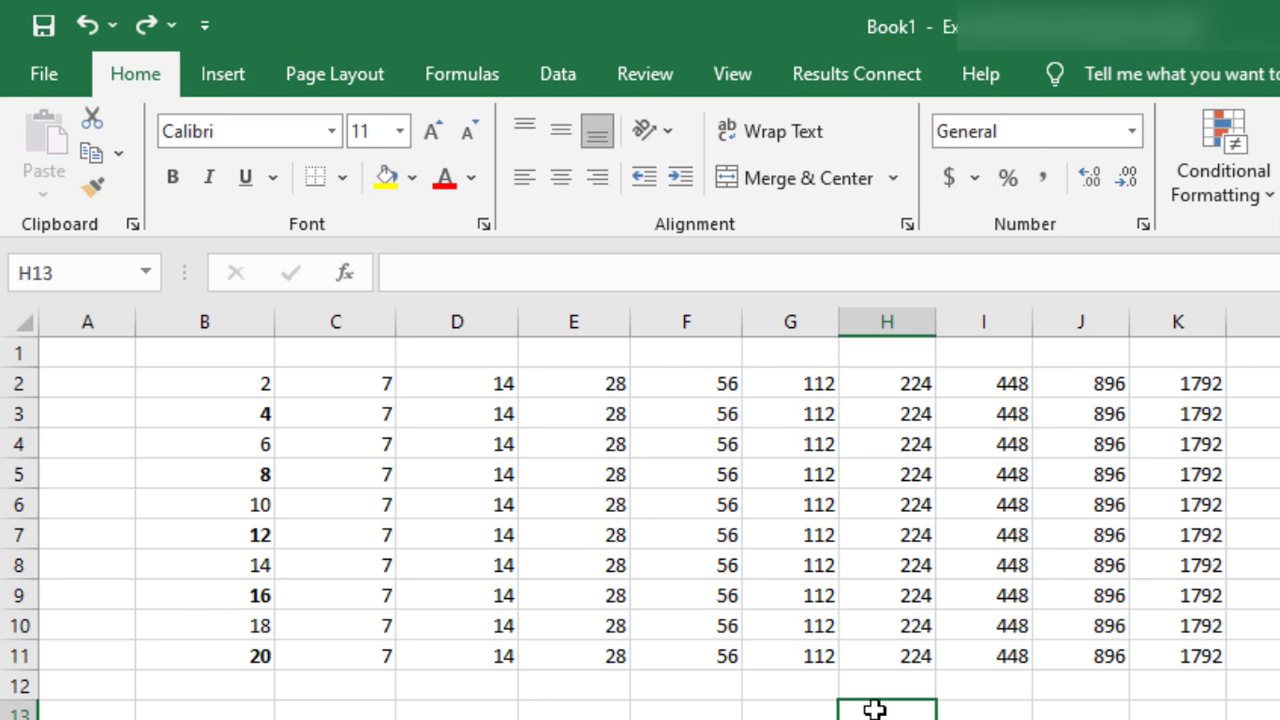
left_click(772, 702)
left_click(765, 566)
left_click(1080, 719)
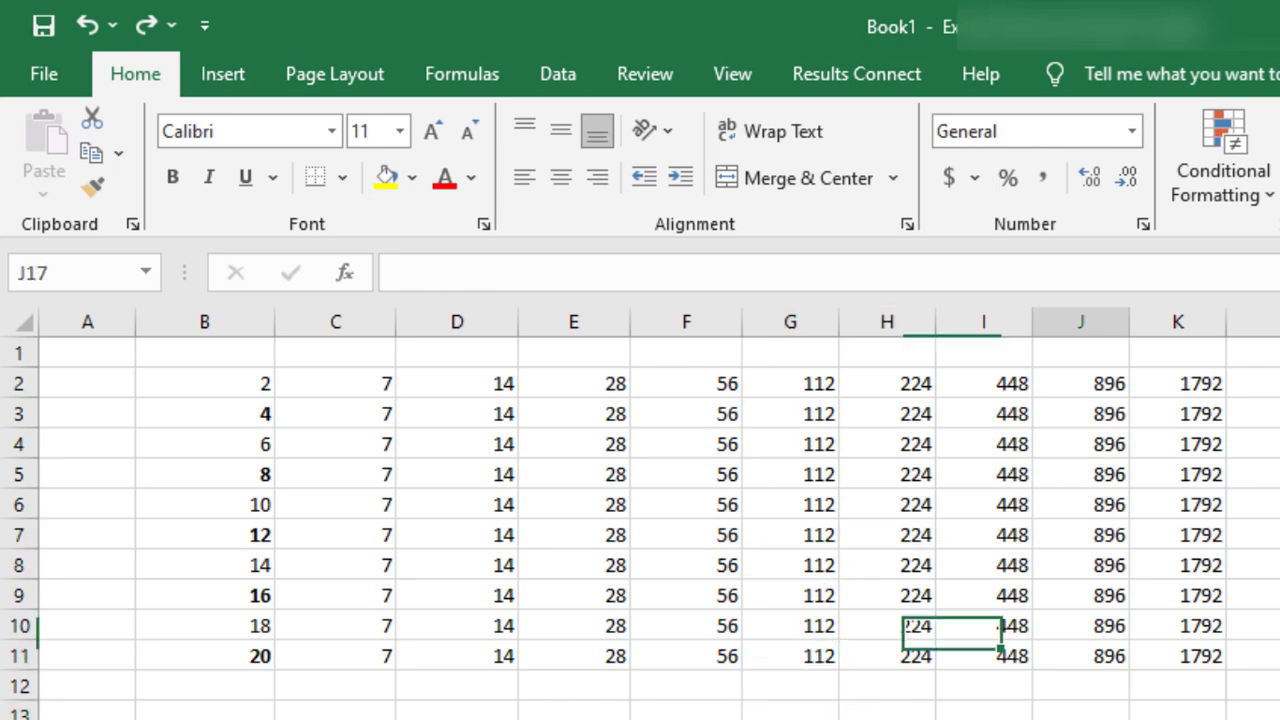